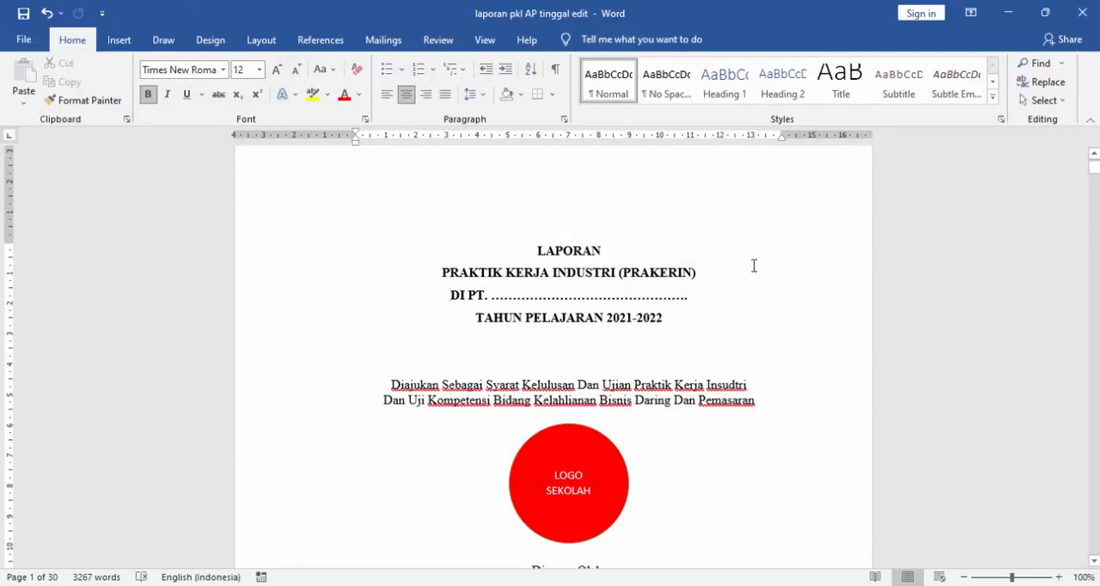
scroll(754, 266, "up", 1)
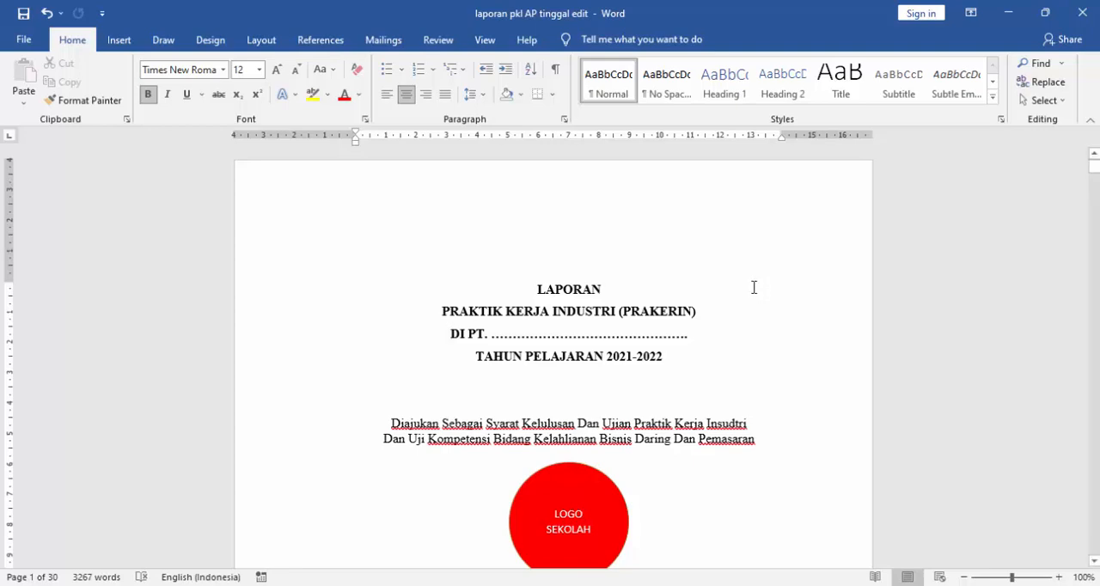
scroll(753, 287, "down", 2)
scroll(754, 287, "up", 2)
scroll(763, 215, "down", 1)
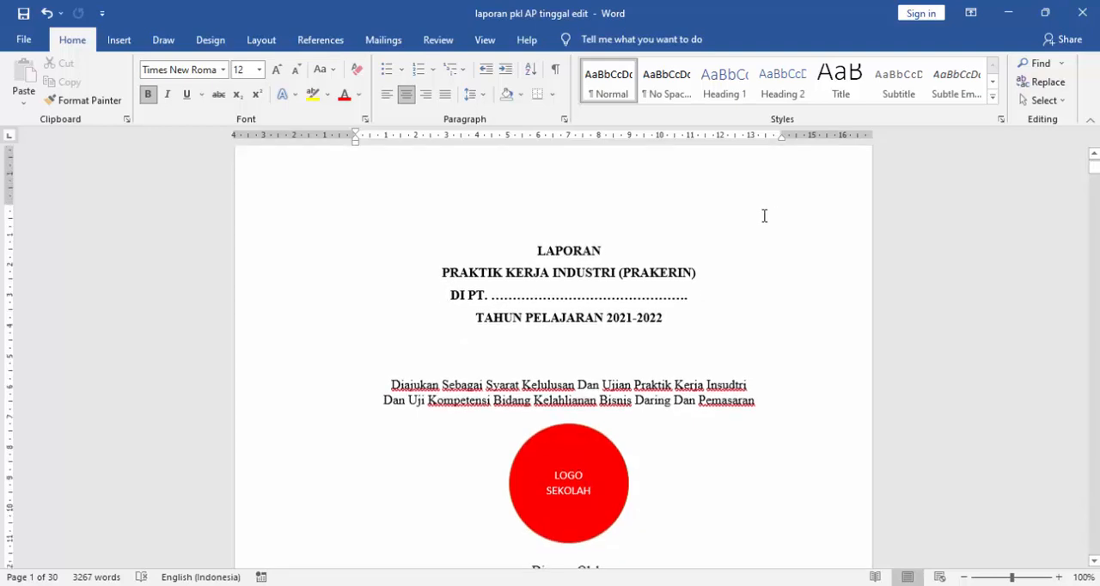
scroll(764, 215, "down", 1)
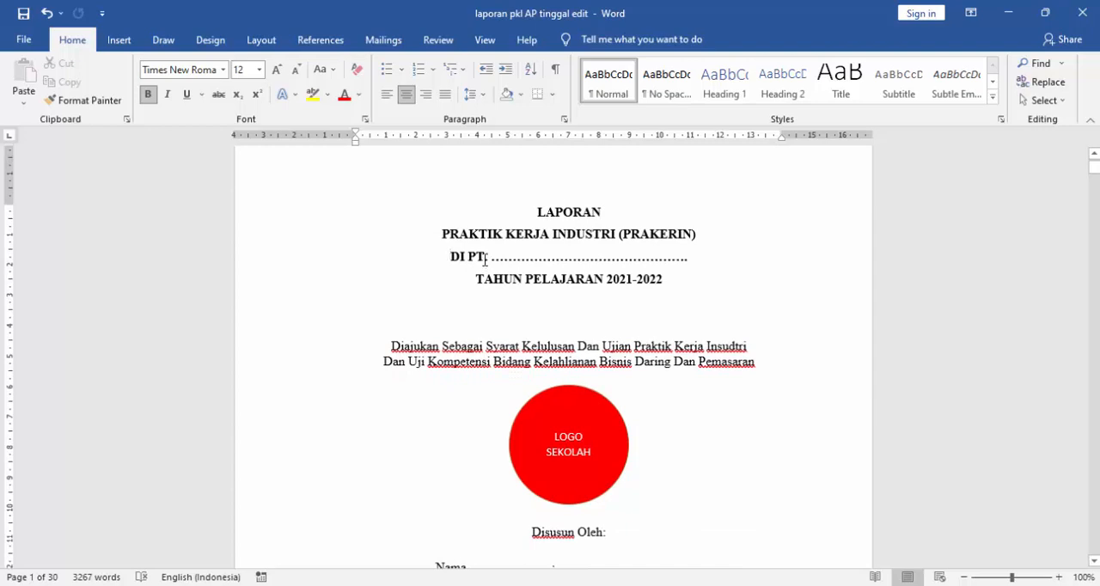
- Extend the company line in the cover title from "DI PT." to "DI PT/CV.", keeping the dotted placeholder
left_click_drag(487, 264, 685, 262)
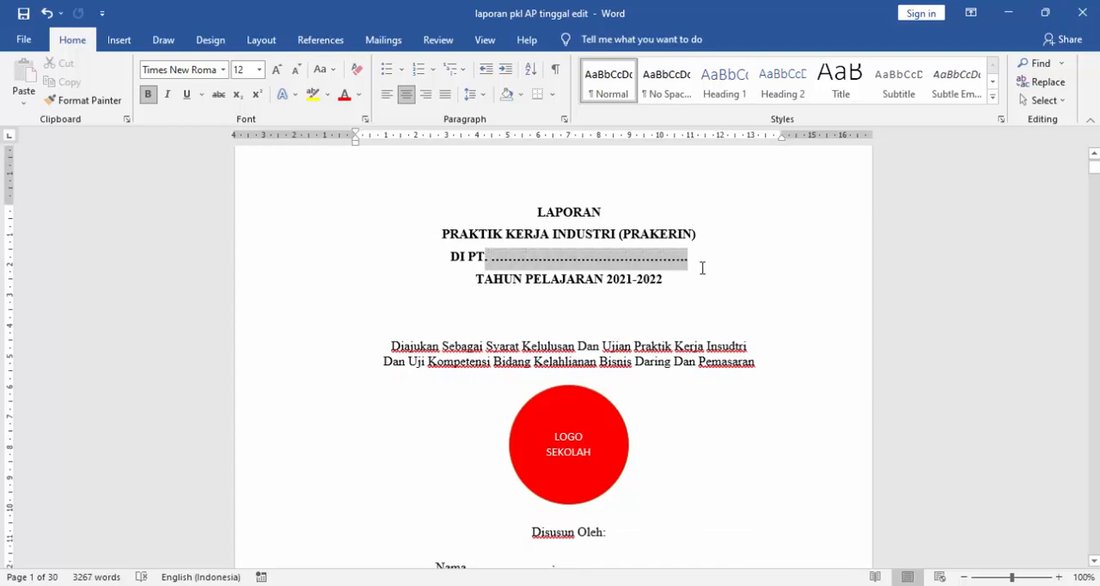
left_click(695, 256)
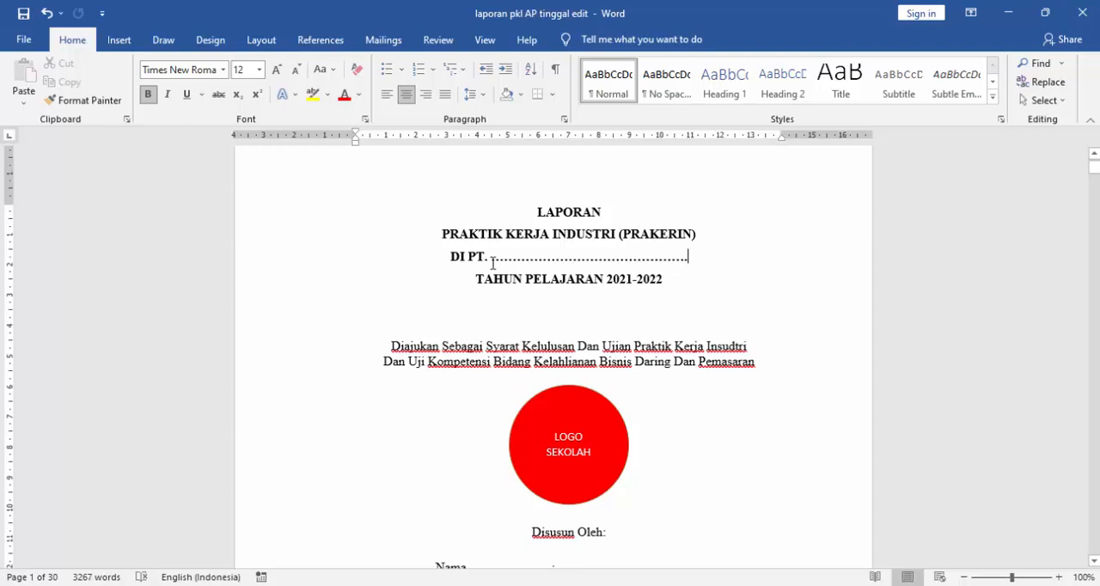
left_click_drag(493, 262, 692, 261)
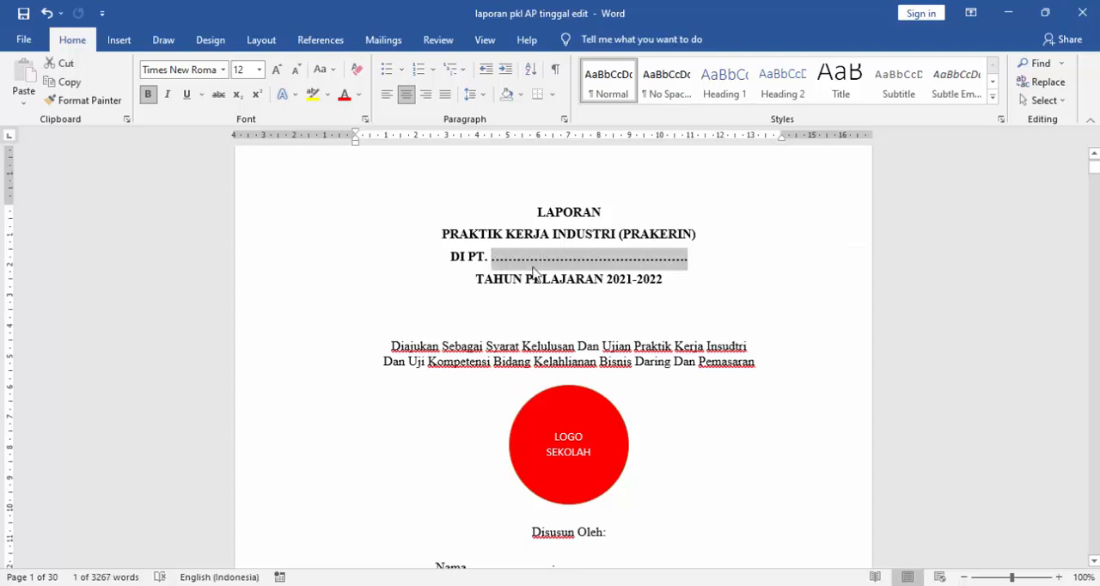
left_click(485, 258)
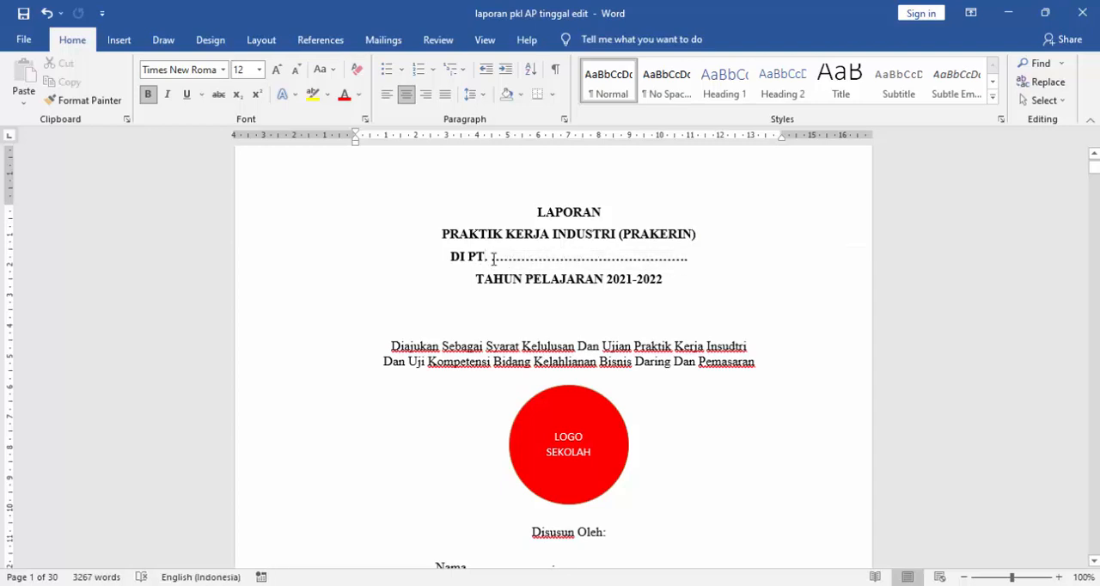
type("/")
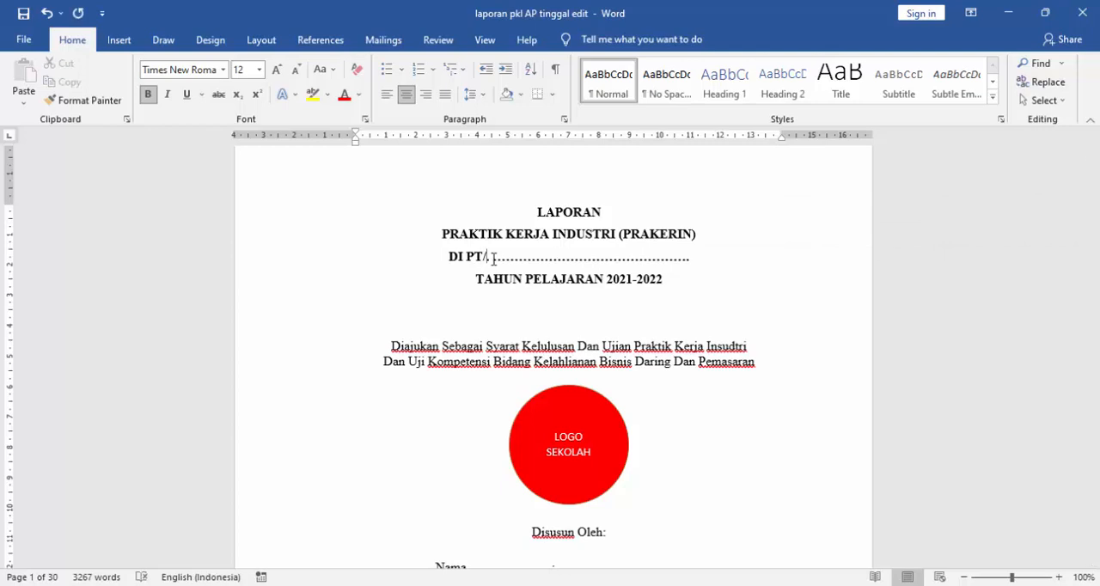
type("cv")
key("BackSpace")
key("BackSpace")
key("Caps_Lock")
type("CV")
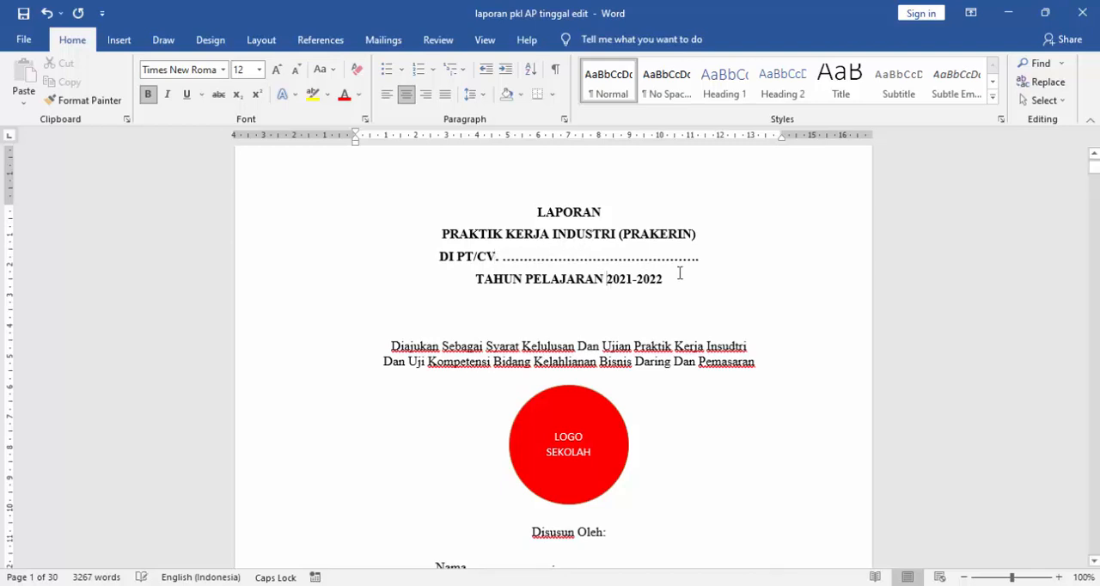
- Review the cover page's school year, school logo placeholder and the student's Nama, NIS, Kelas and Program Keahlian fields
left_click_drag(654, 284, 615, 298)
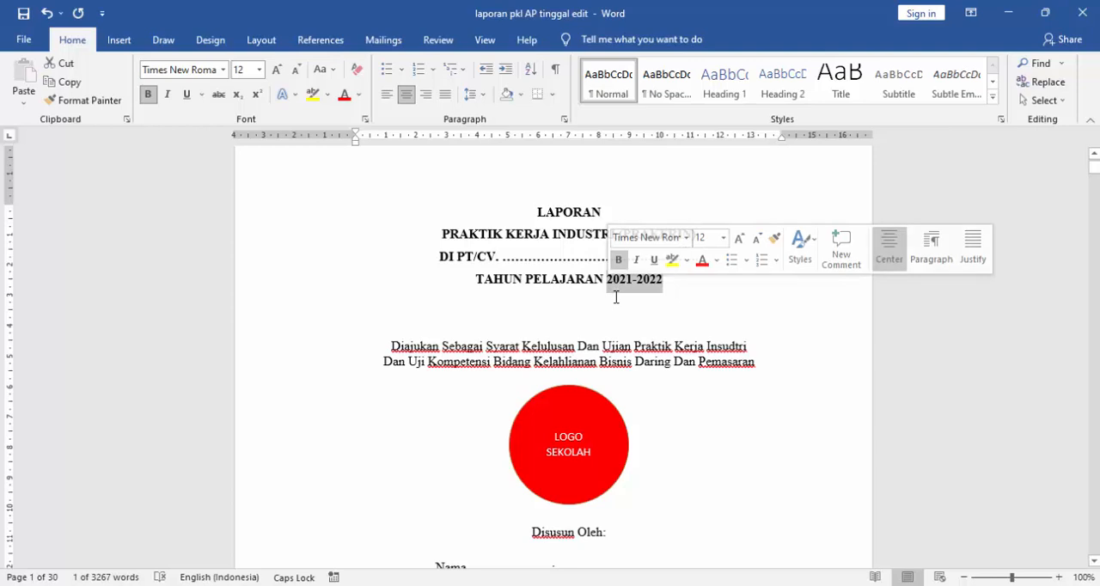
left_click(670, 293)
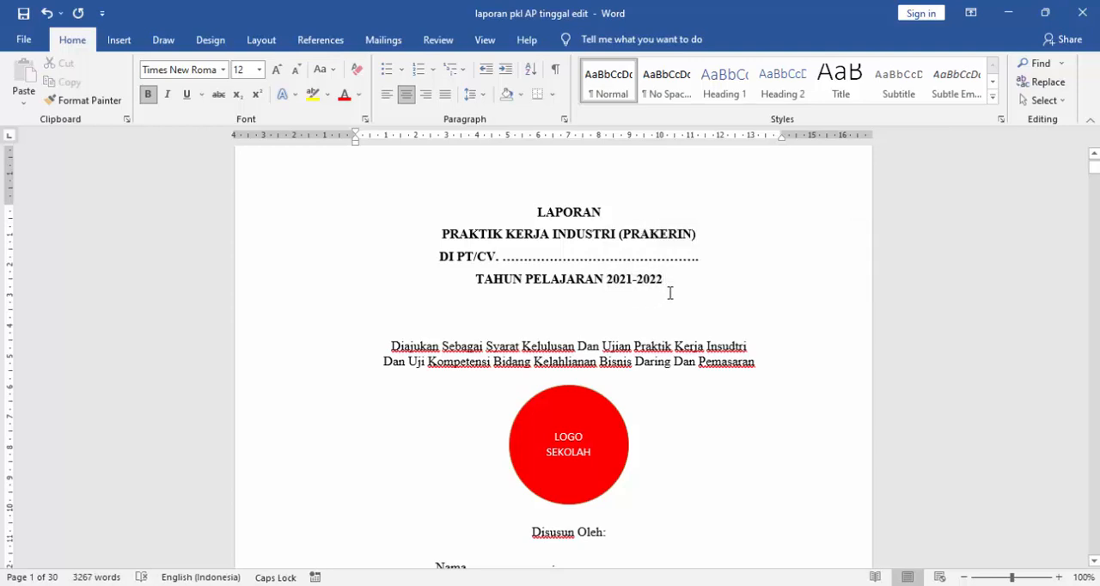
scroll(653, 326, "down", 4)
left_click(618, 233)
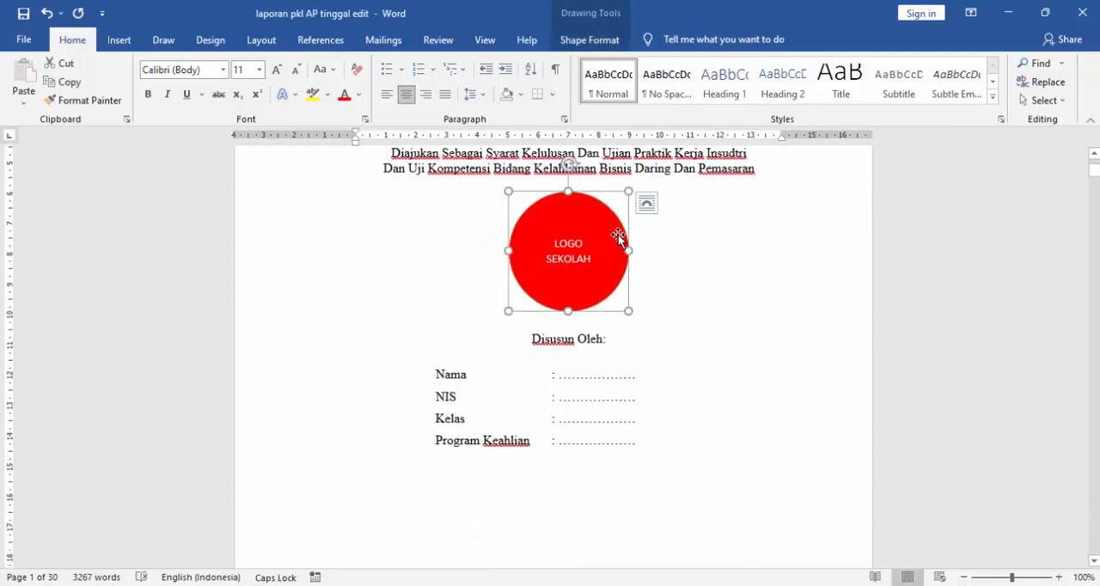
left_click(630, 280)
left_click(617, 275)
scroll(643, 361, "down", 1)
left_click(609, 342)
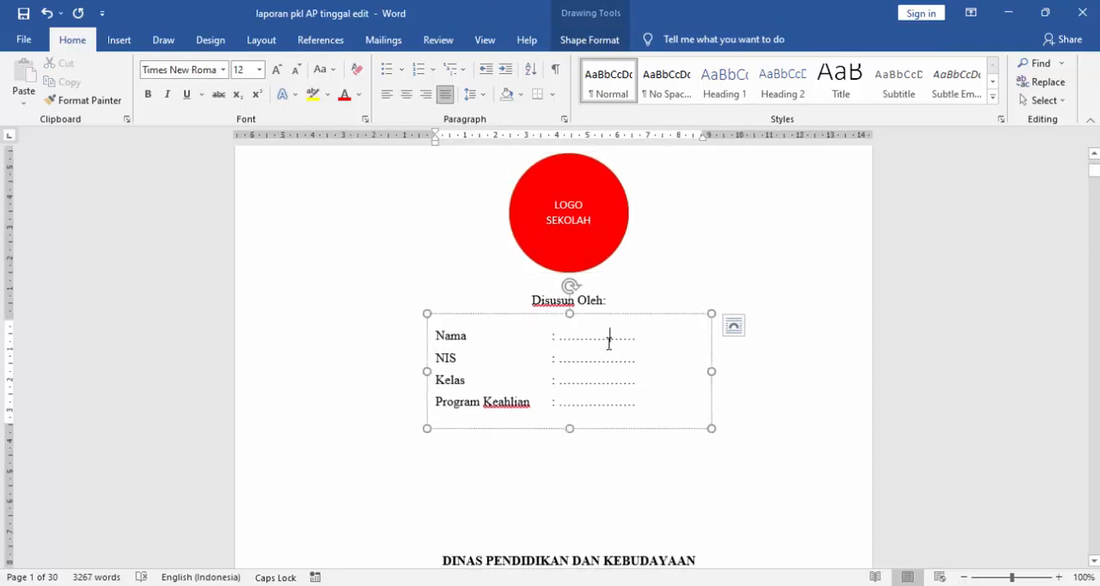
scroll(613, 372, "down", 2)
scroll(603, 331, "down", 1)
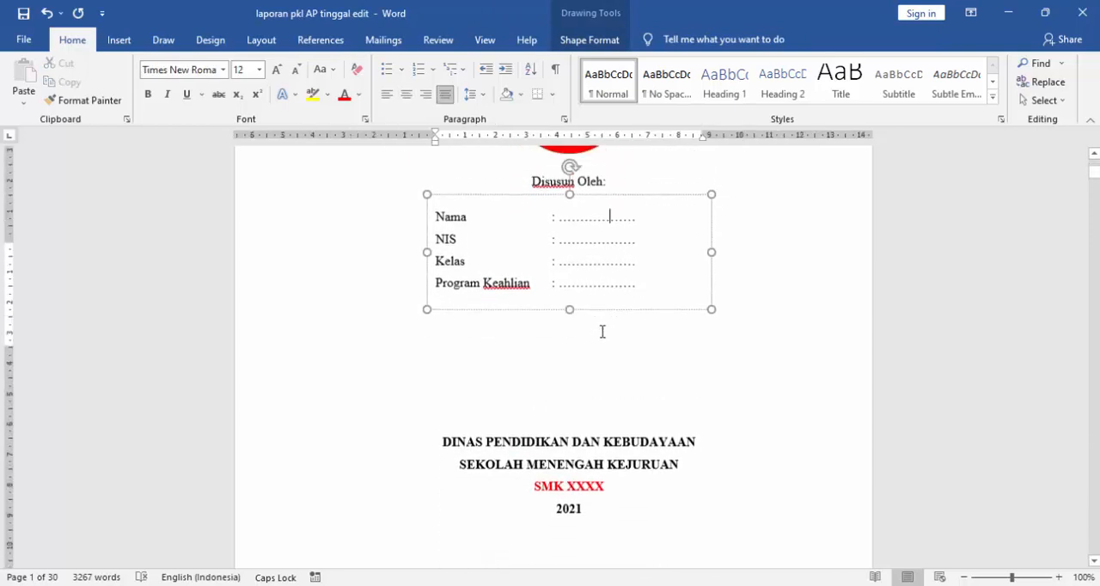
scroll(550, 309, "up", 1)
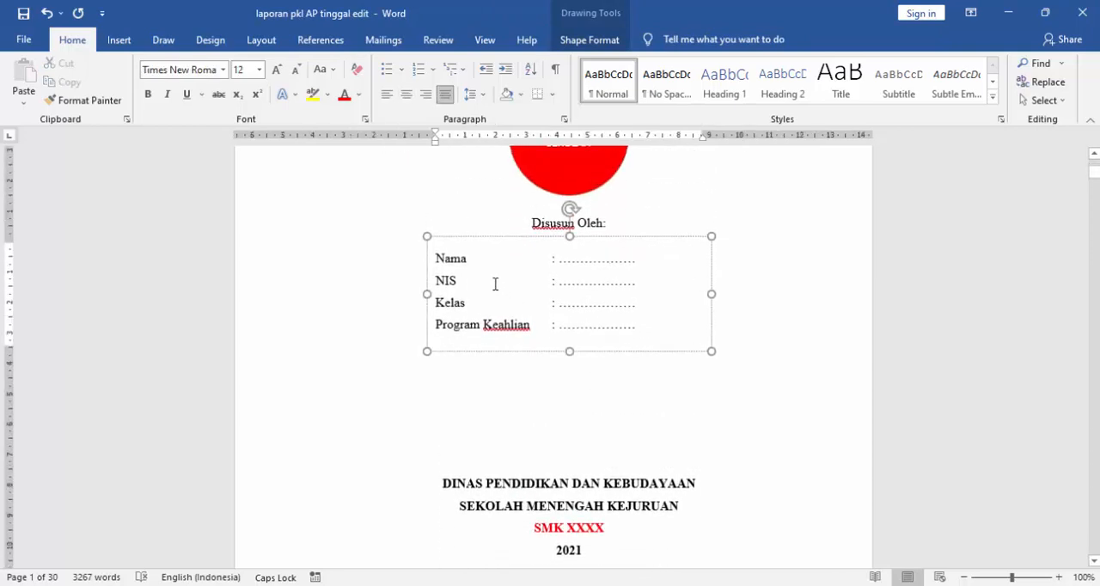
left_click(640, 327)
left_click_drag(640, 329, 581, 329)
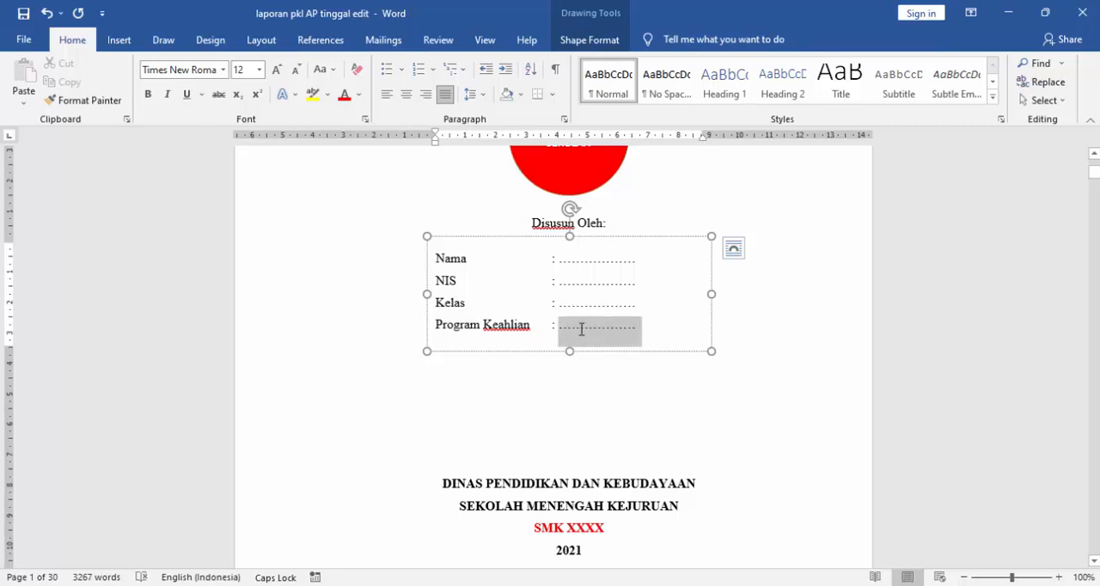
left_click(590, 395)
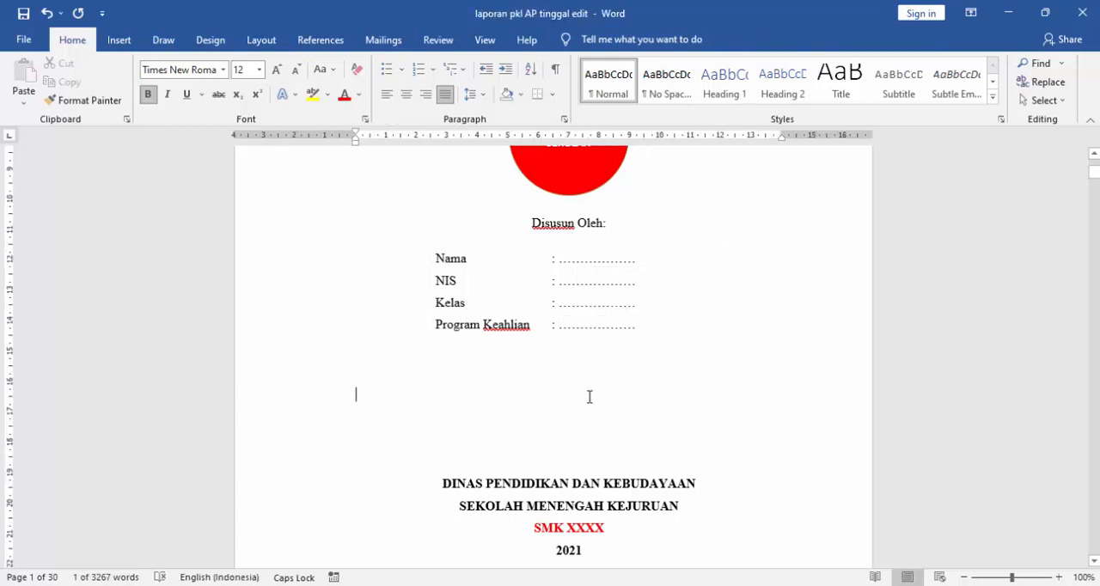
- Try the Automatic font colour on the "SMK XXXX" line of the cover page and restore it to red
scroll(593, 393, "down", 3)
scroll(593, 393, "down", 2)
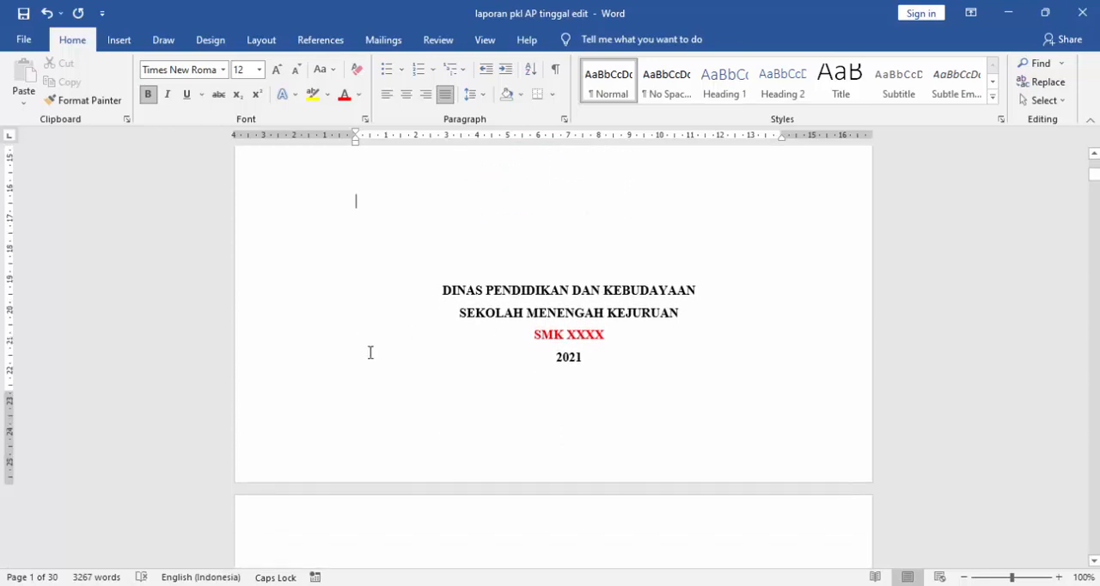
left_click_drag(526, 339, 628, 327)
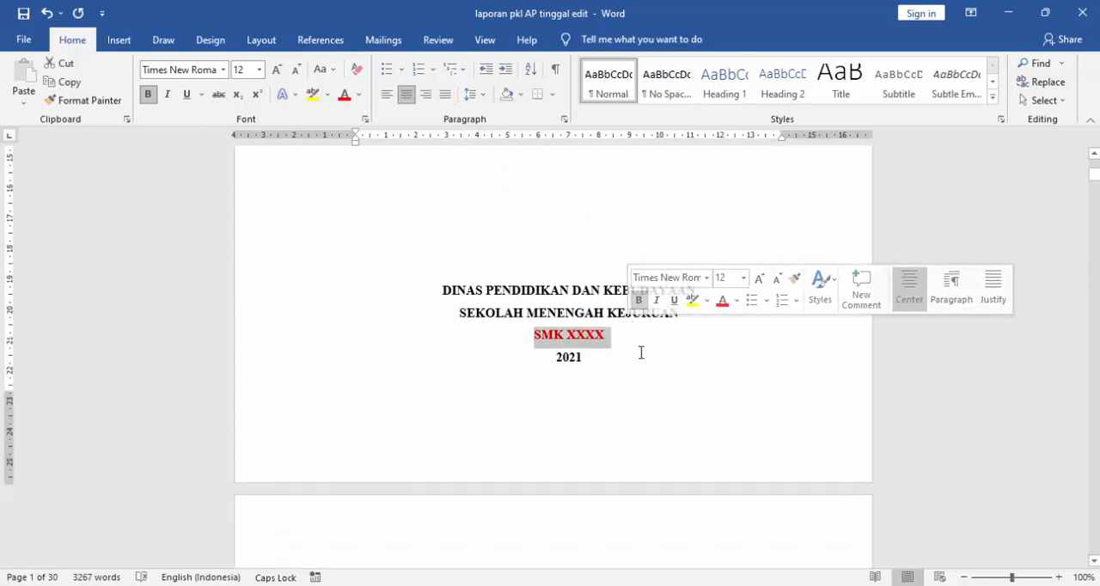
left_click(586, 335)
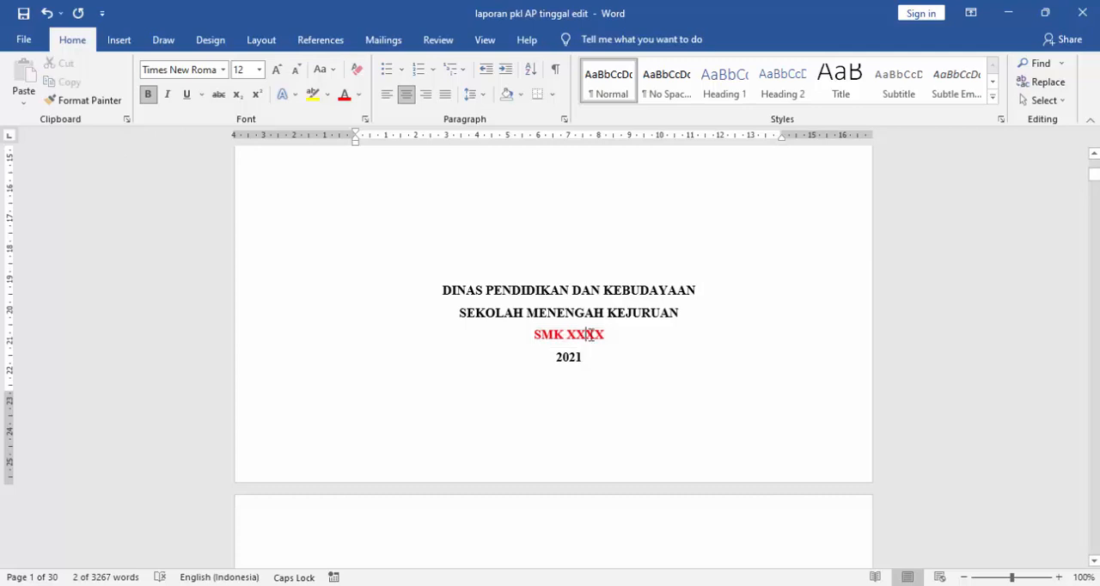
left_click_drag(607, 335, 533, 338)
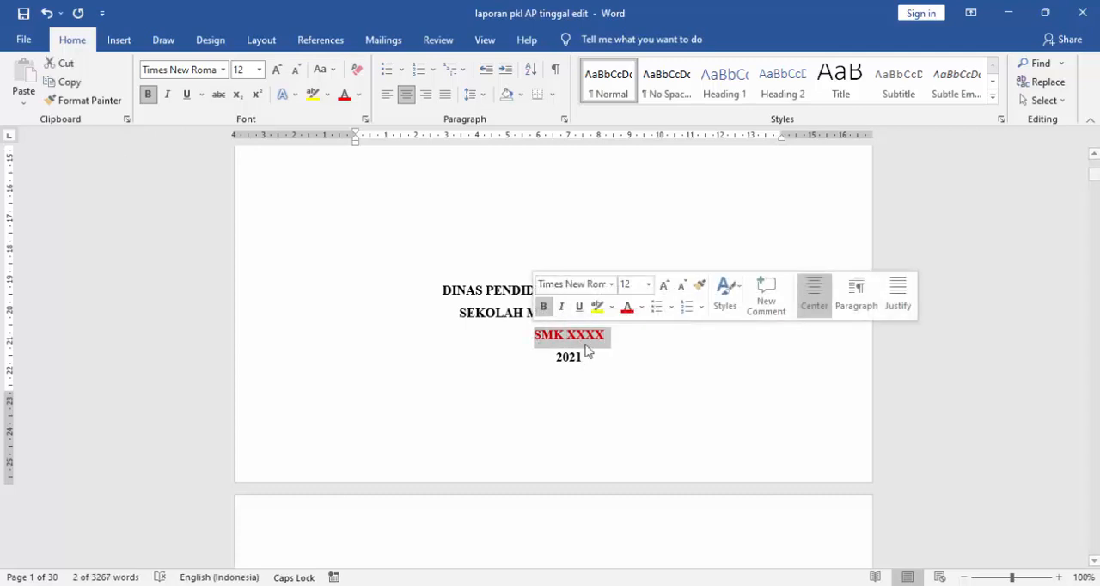
left_click(358, 94)
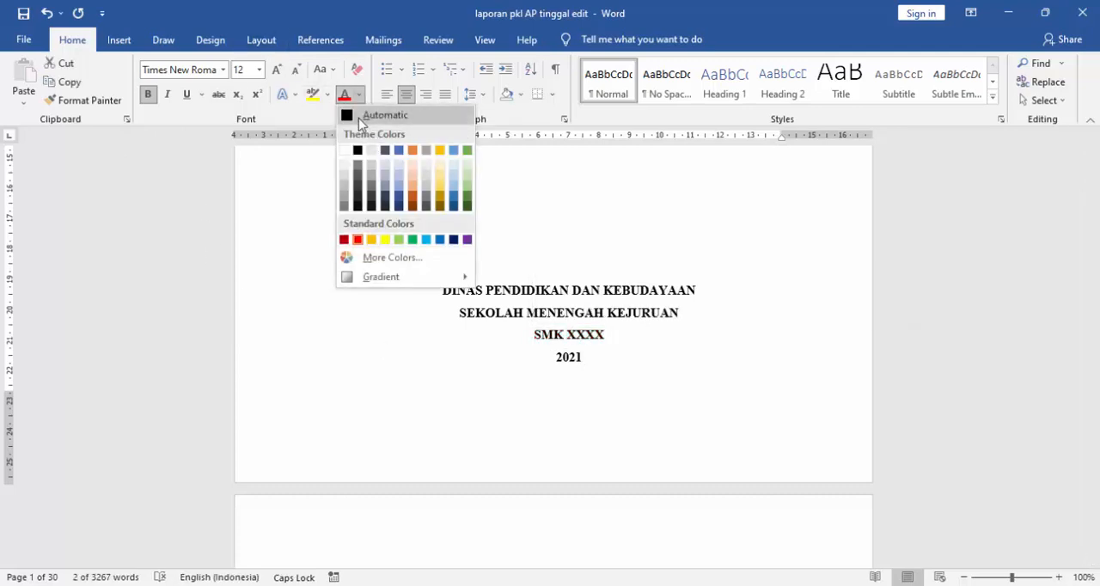
left_click(360, 115)
left_click(359, 95)
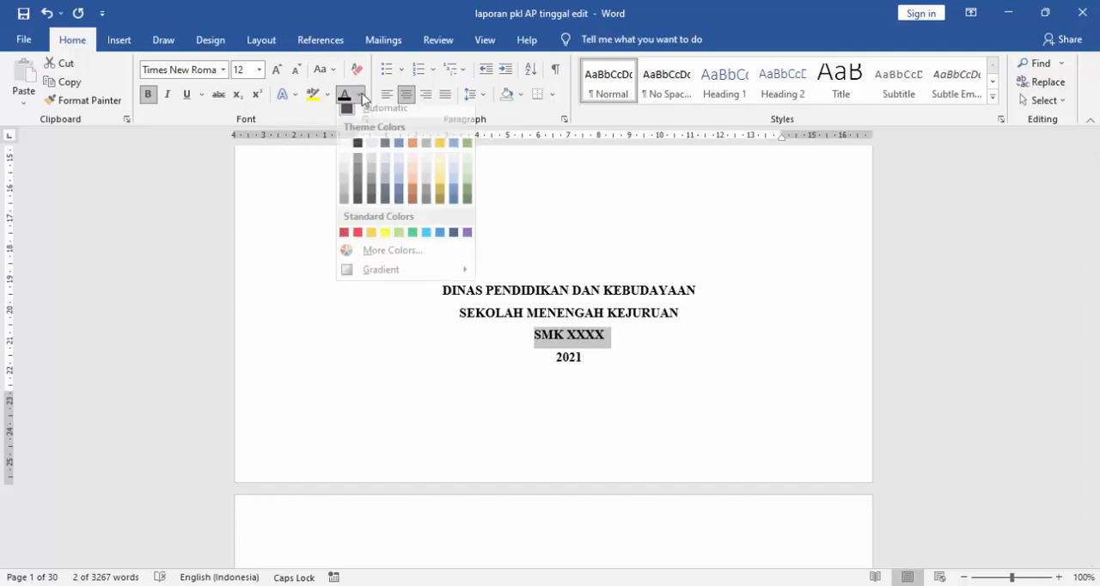
left_click(357, 240)
left_click(599, 358)
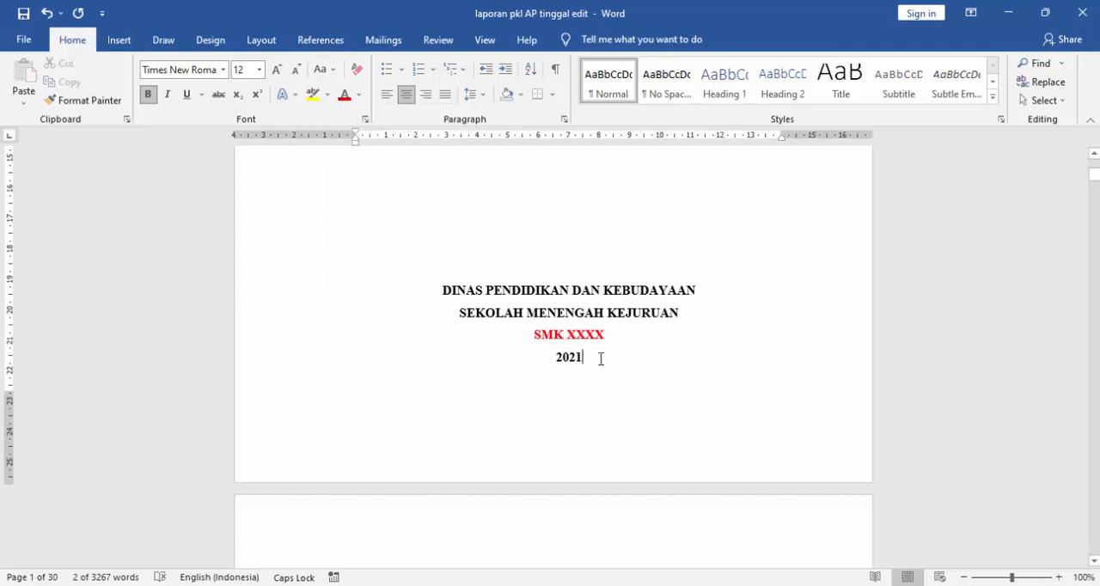
- Review the company, address, date and signature placeholders on the "LEMBAR PENGESAHAN PIHAK SEKOLAH" page
scroll(600, 357, "down", 3)
scroll(601, 358, "down", 3)
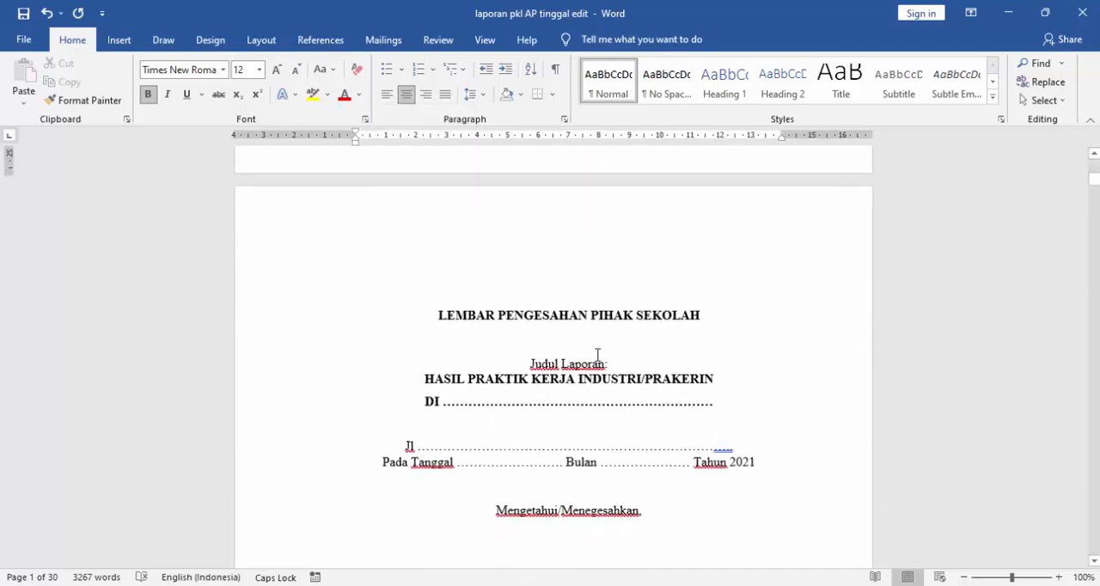
scroll(597, 355, "down", 3)
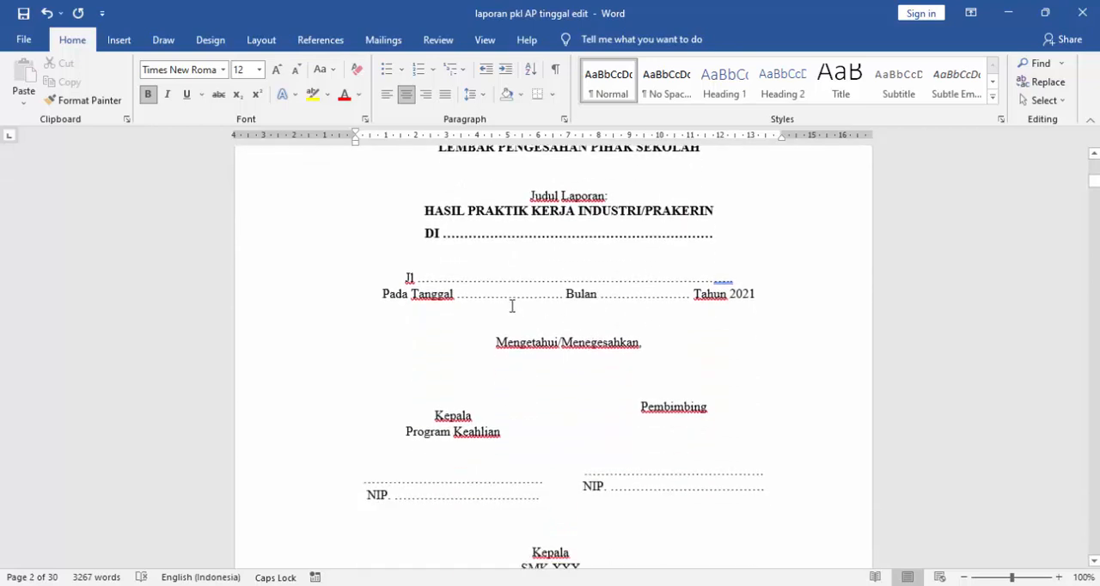
scroll(512, 307, "up", 1)
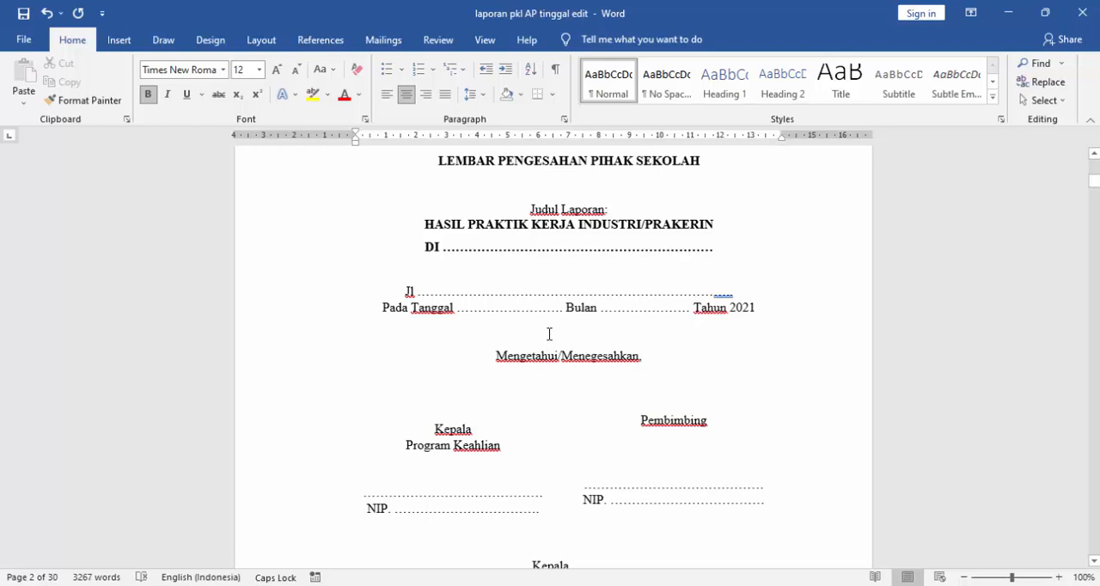
scroll(548, 332, "up", 2)
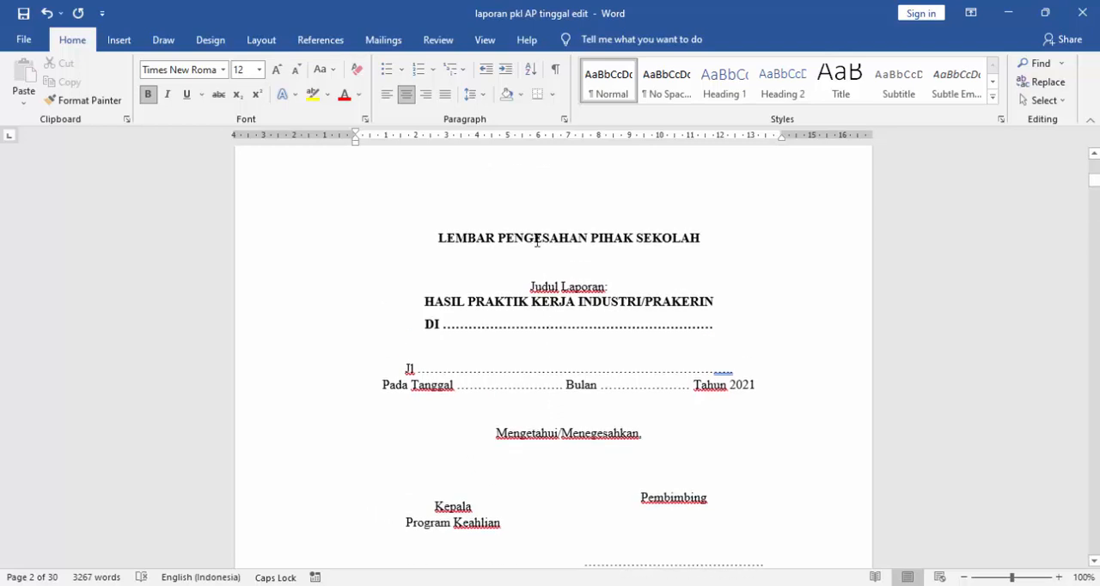
scroll(565, 310, "down", 2)
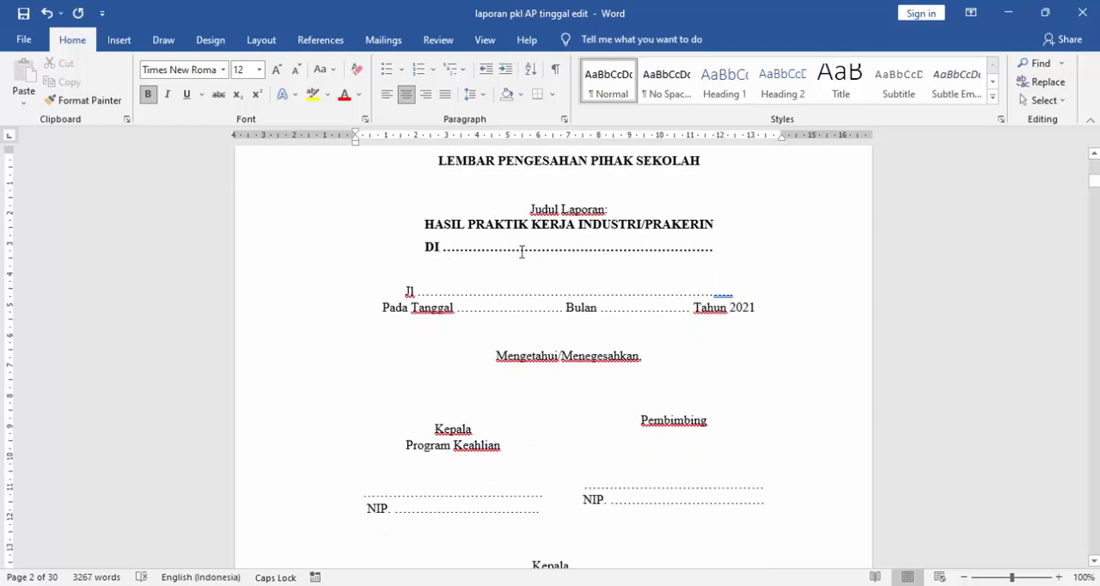
left_click_drag(424, 224, 696, 235)
left_click(444, 248)
scroll(562, 252, "down", 2)
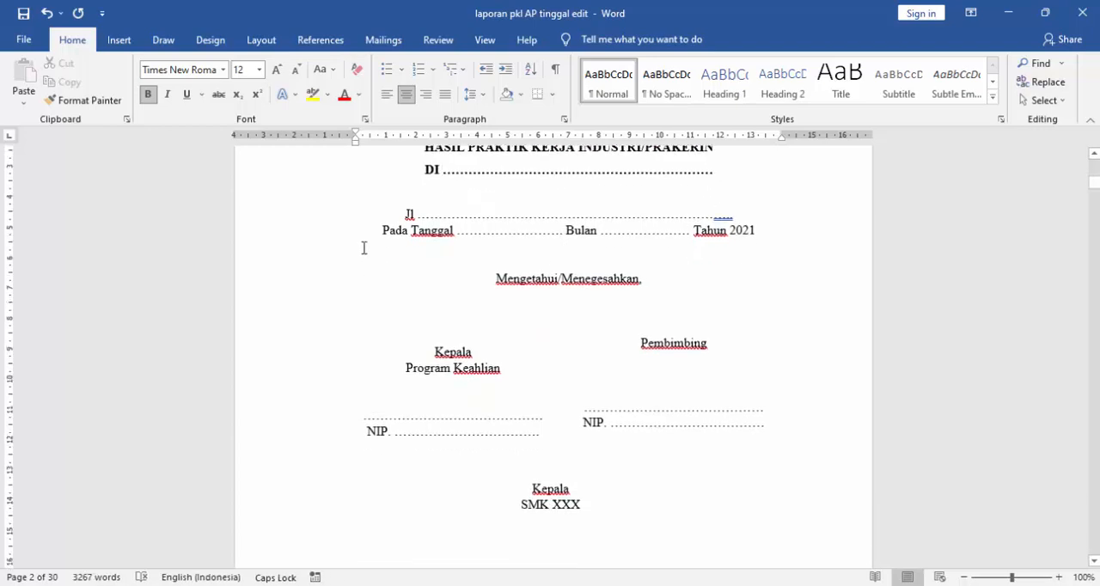
left_click(428, 216)
scroll(429, 215, "up", 1)
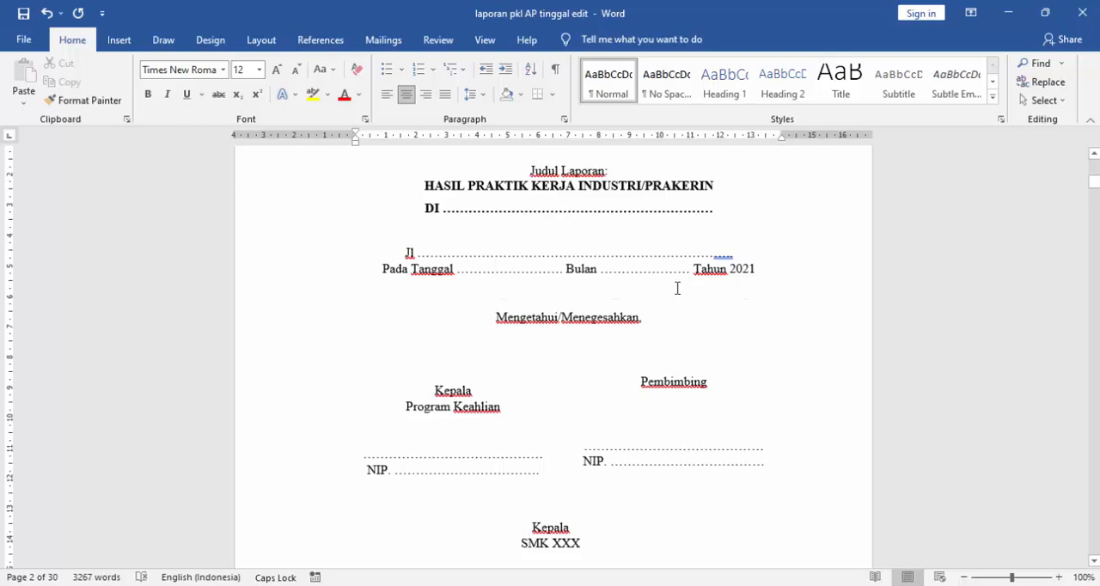
scroll(677, 289, "down", 1)
scroll(617, 281, "down", 2)
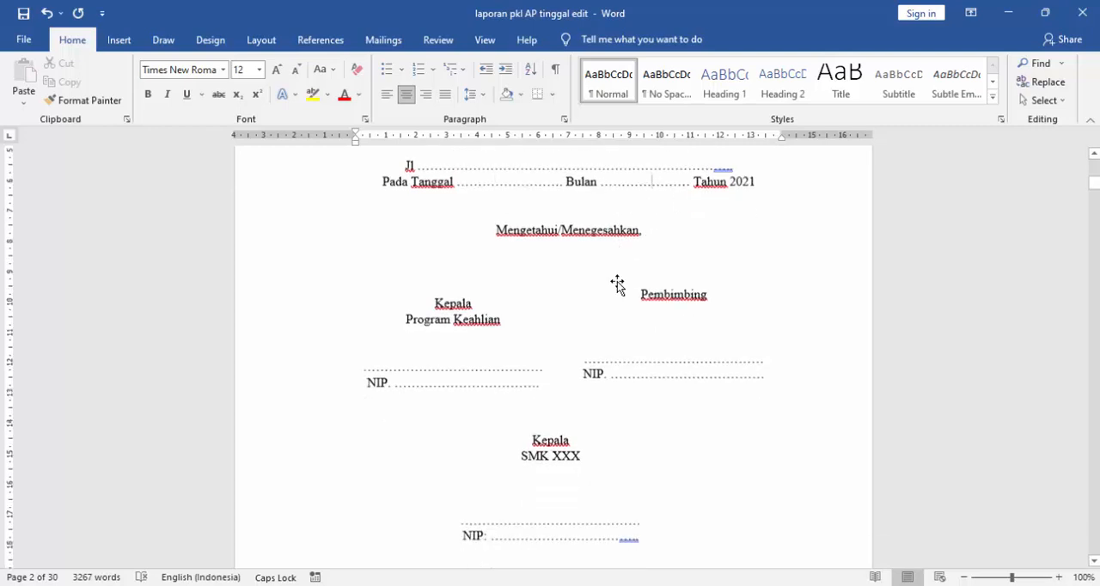
scroll(618, 282, "up", 3)
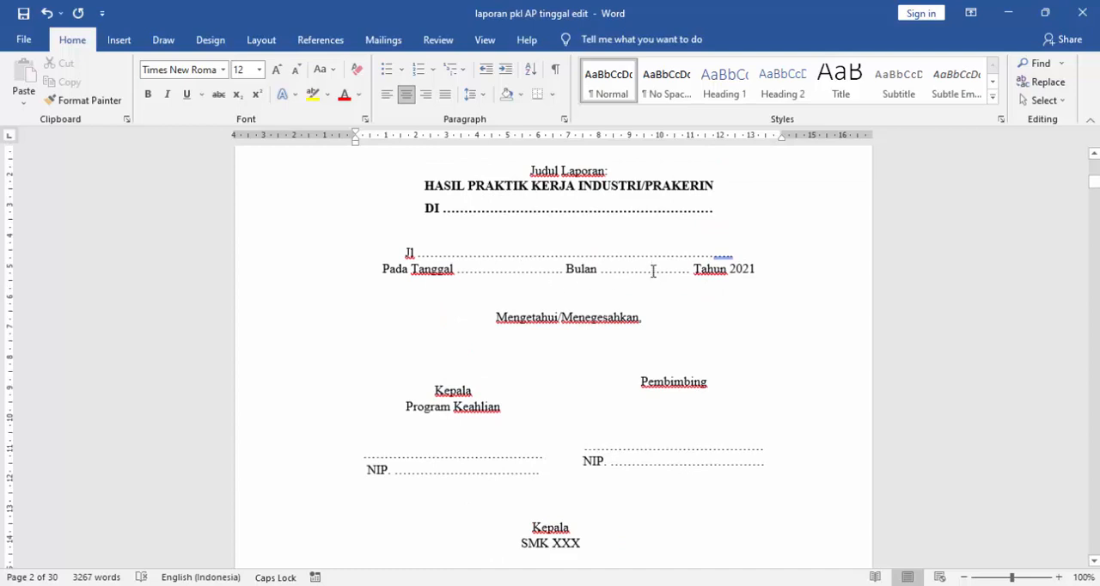
scroll(653, 272, "down", 3)
scroll(653, 271, "down", 2)
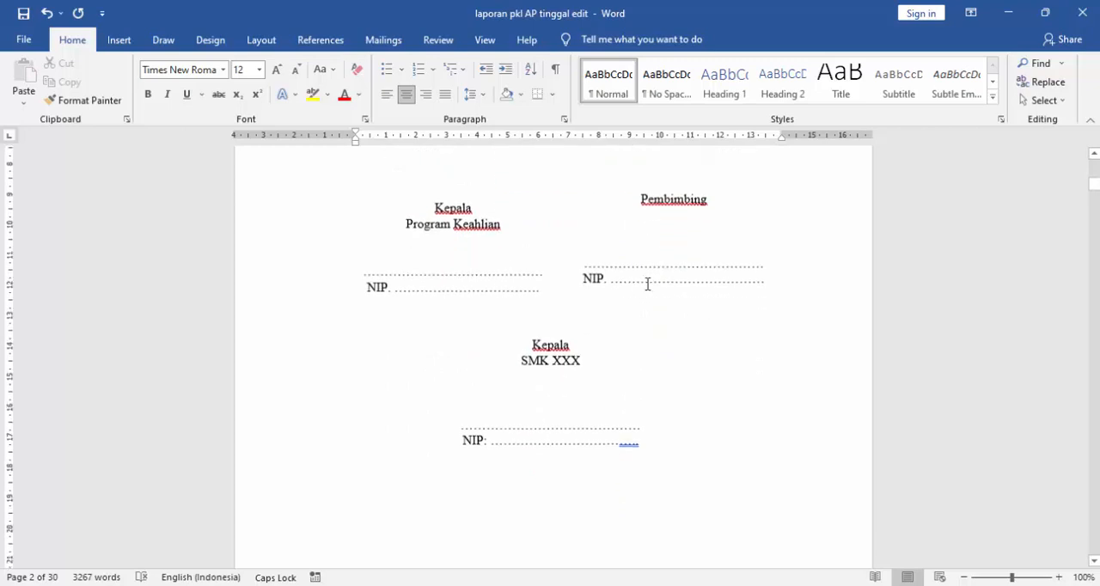
left_click(438, 277)
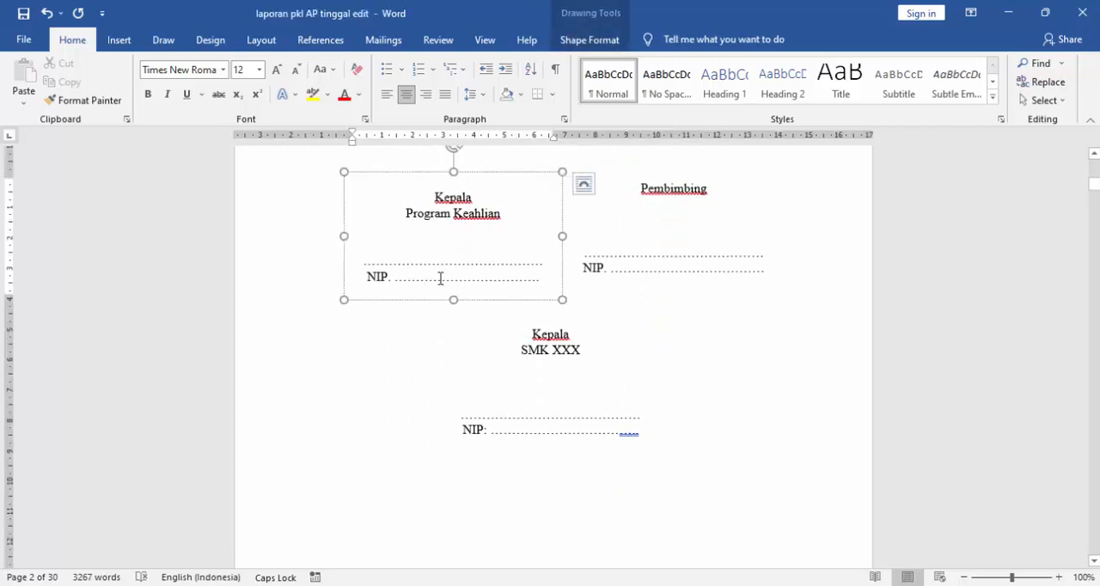
- Add "(sekolah)" after the "Pembimbing" heading in the supervisor's signature block of the school approval sheet
left_click(675, 268)
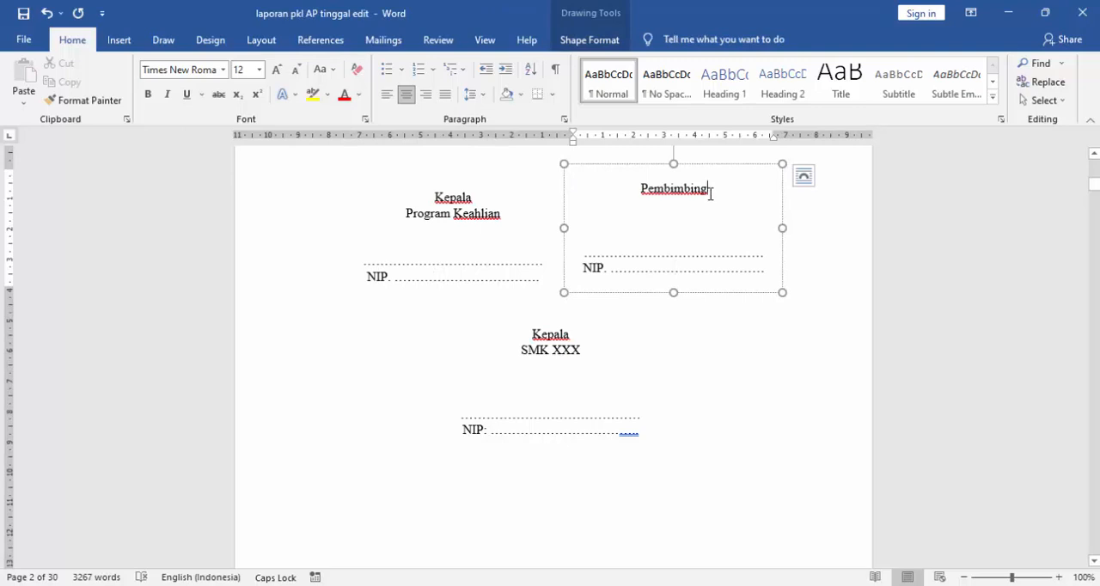
type("(SE")
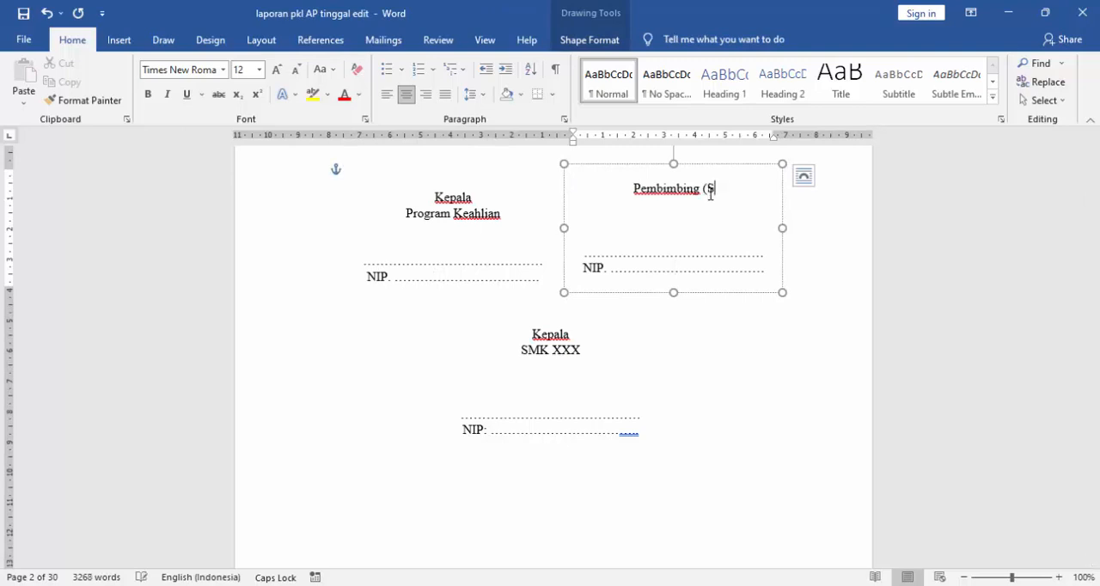
key("BackSpace")
key("BackSpace")
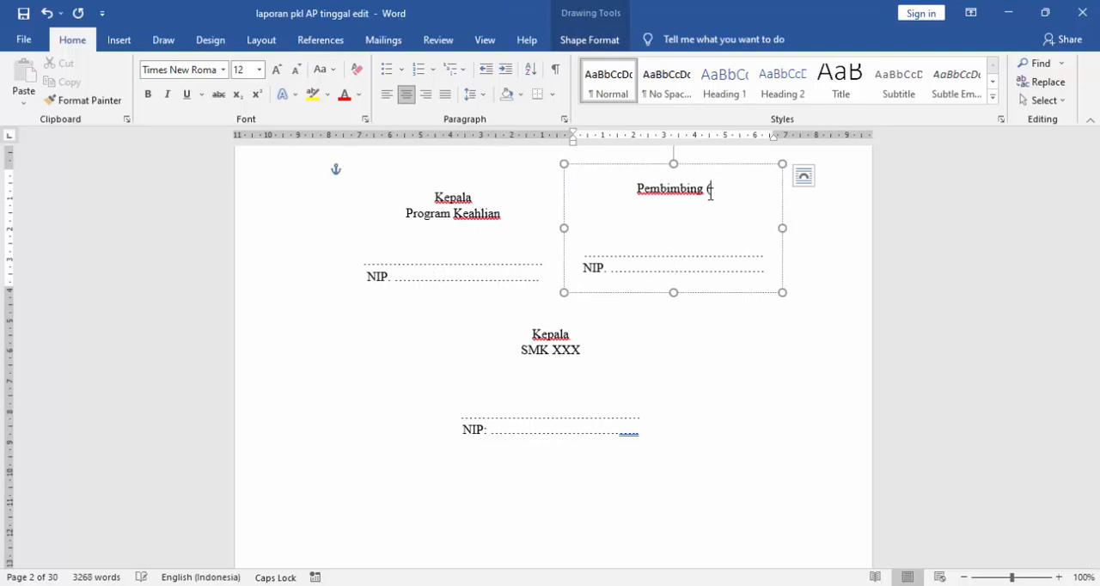
key("Caps_Lock")
type("sekolah)")
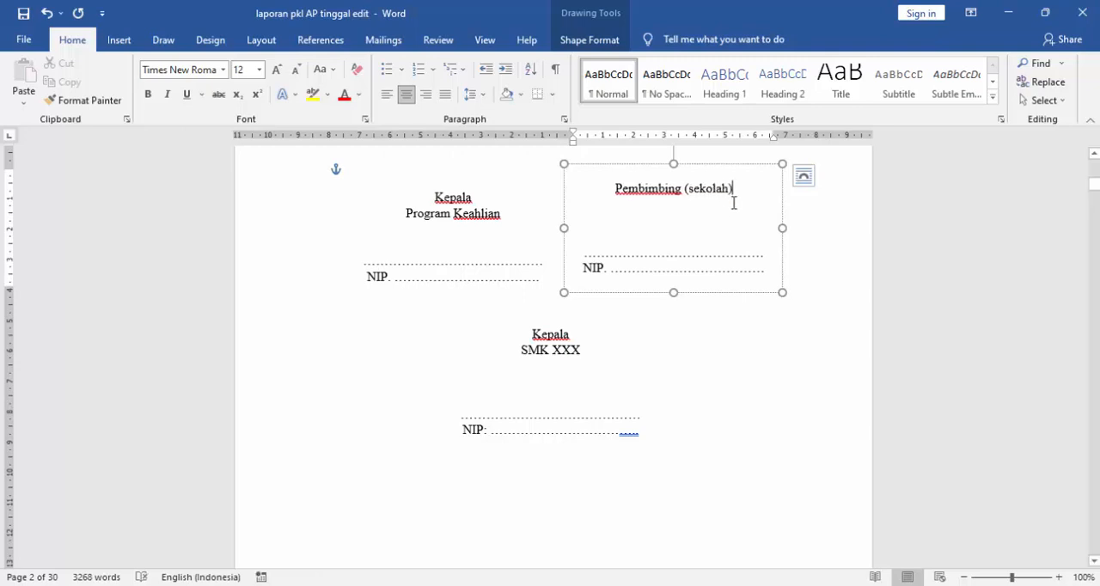
left_click_drag(734, 188, 708, 190)
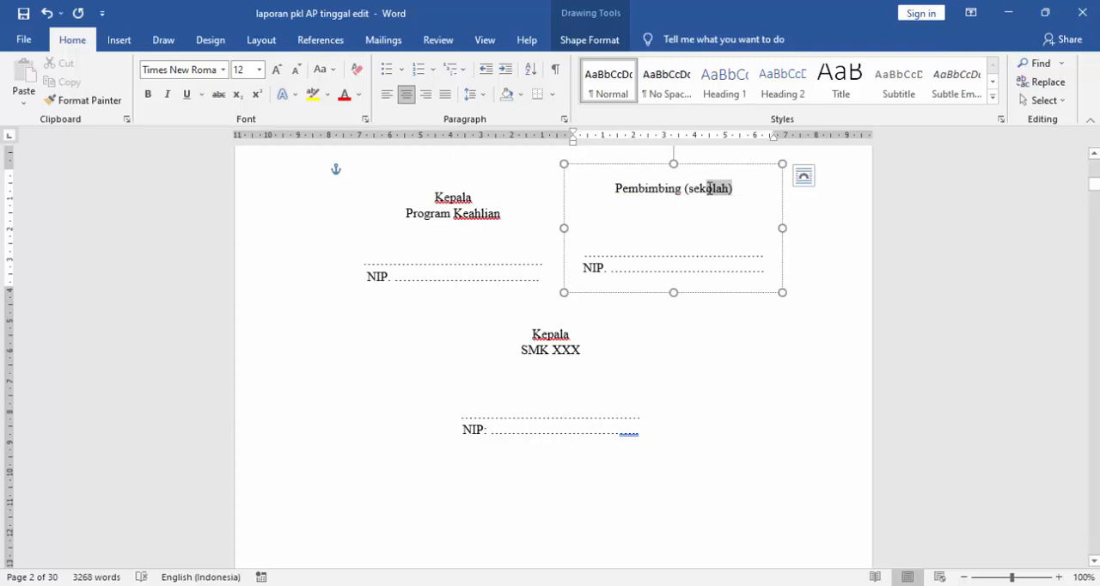
left_click(729, 196)
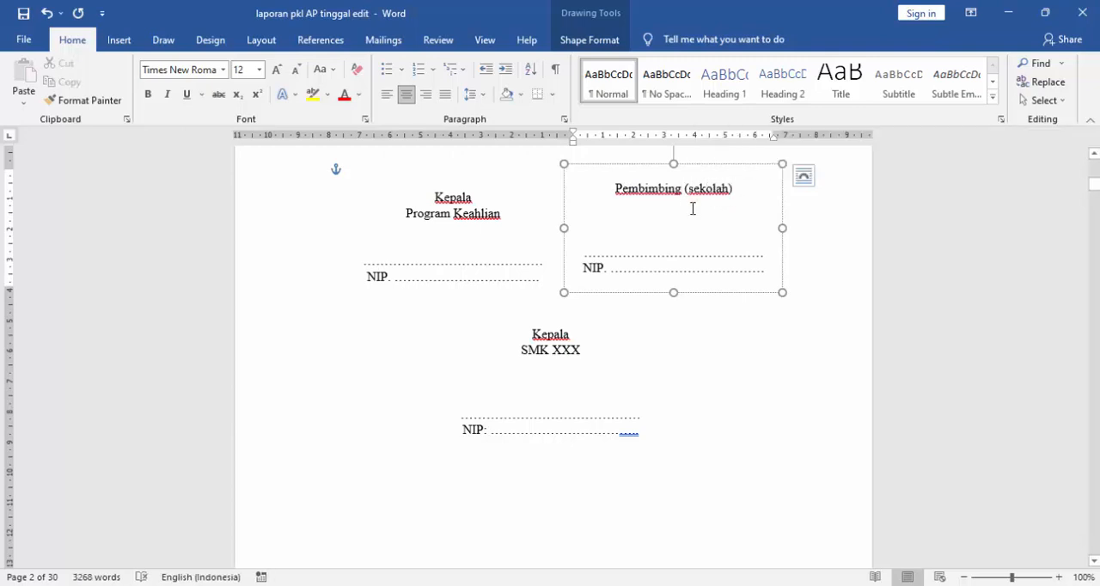
- Review the "Kepala SMK XXX" signature block with its name and NIP placeholders on the school approval sheet
scroll(692, 211, "up", 1)
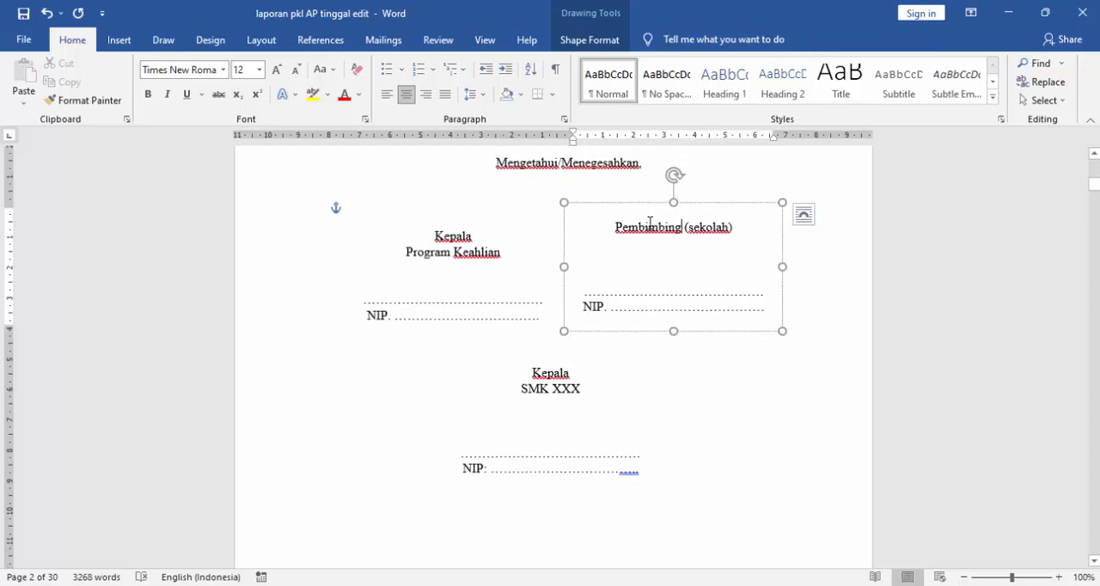
scroll(590, 356, "down", 3)
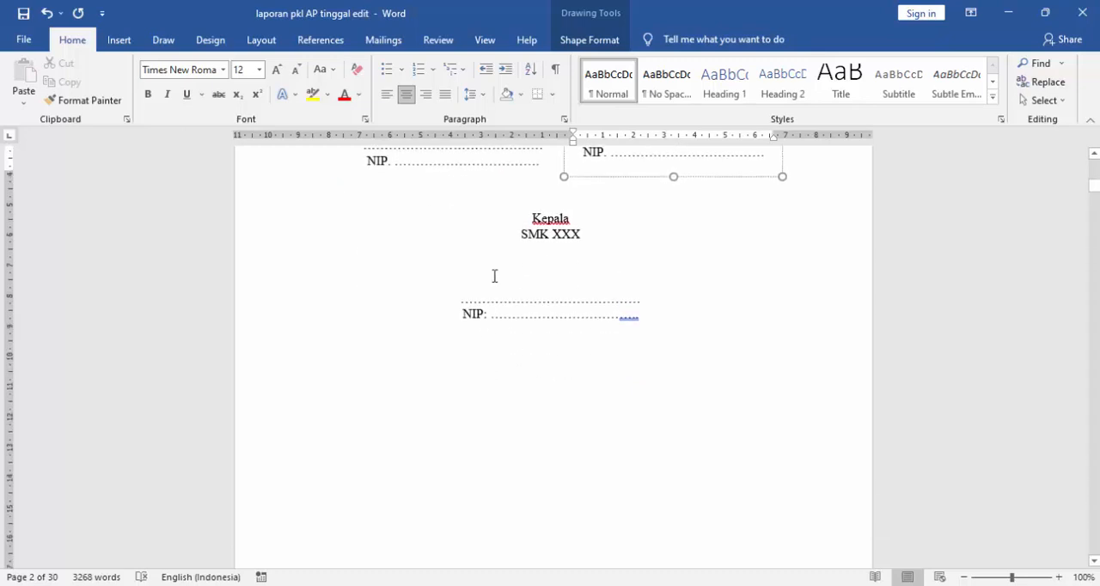
left_click(534, 256)
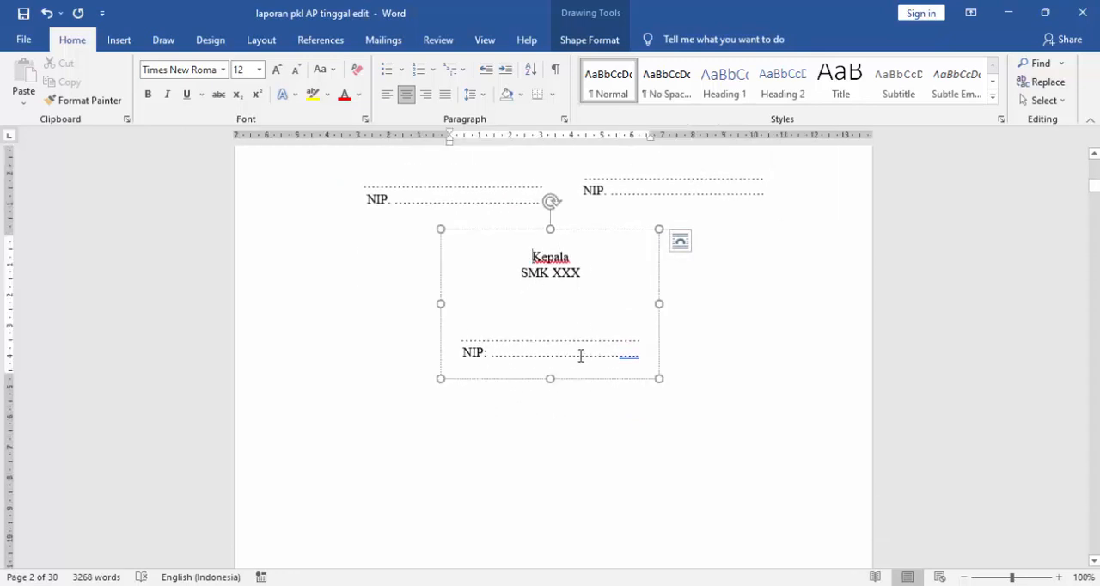
- Review the company, address and date placeholders and the Pimpinan/Direktur and Pembimbing signature blocks on the "LEMBAR PENGESAHAN PIHAK PERUSAHAAN" page
scroll(430, 284, "down", 10)
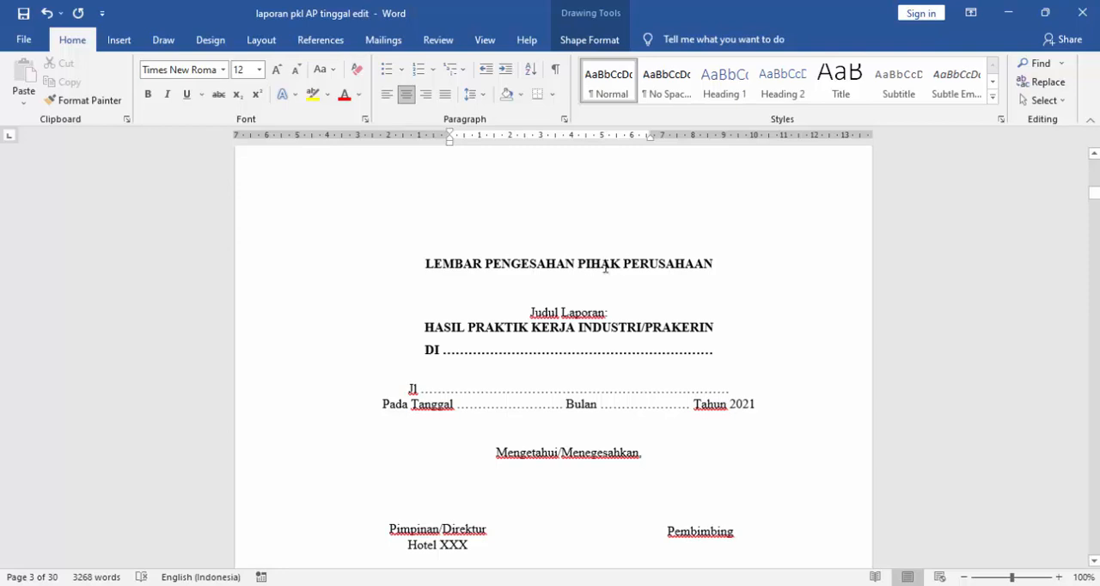
scroll(634, 267, "down", 2)
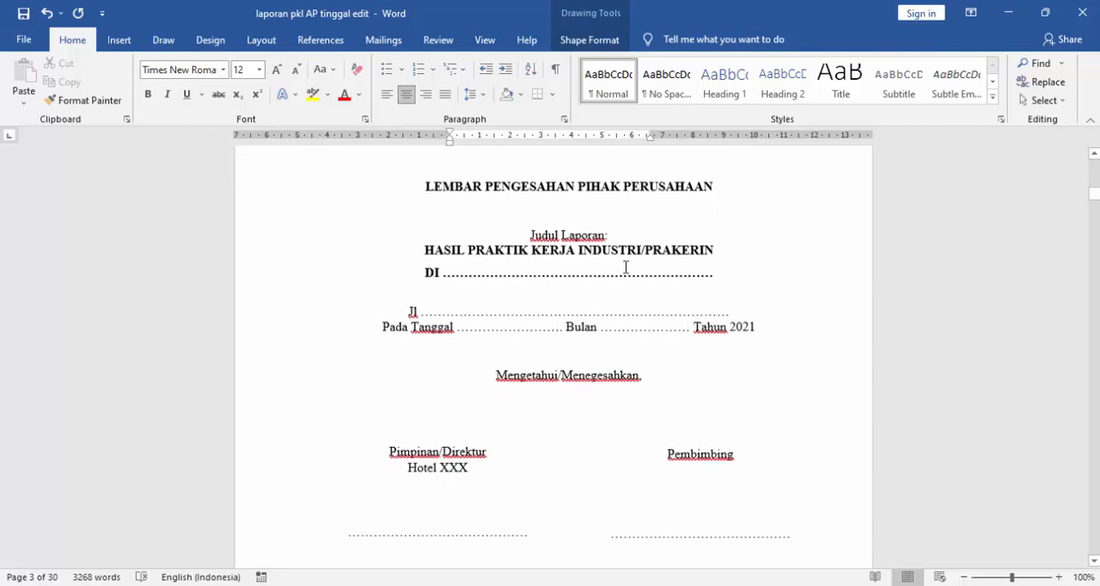
left_click(530, 275)
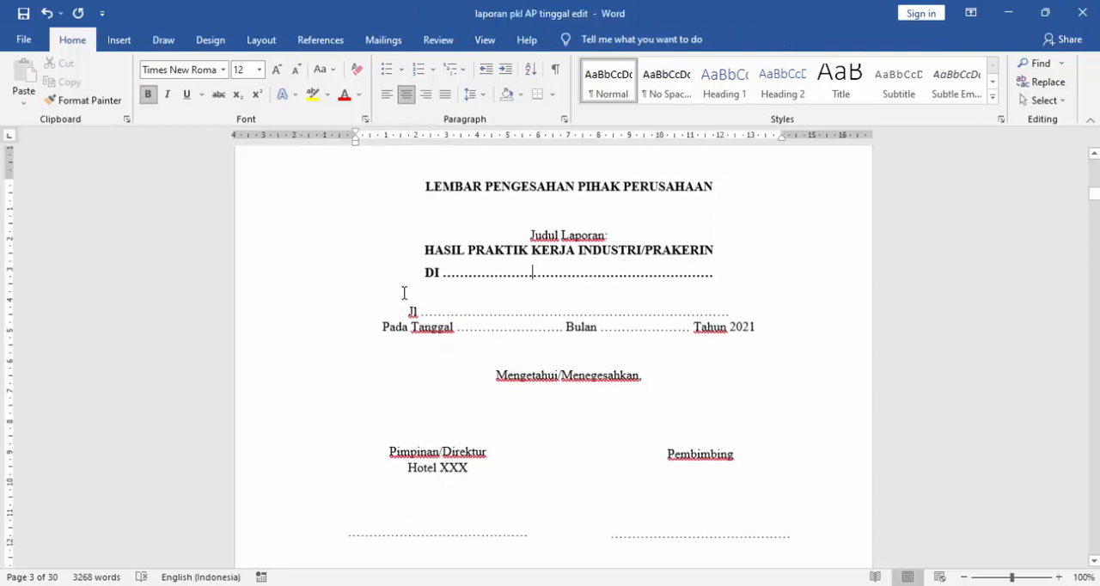
double_click(600, 275)
scroll(446, 245, "down", 3)
left_click(445, 195)
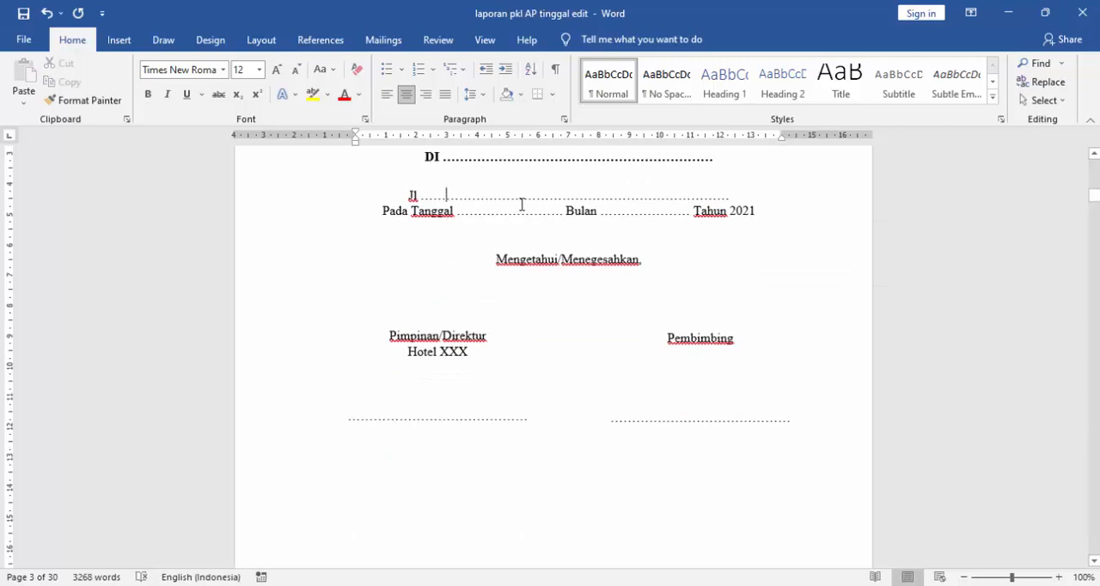
scroll(349, 369, "down", 2)
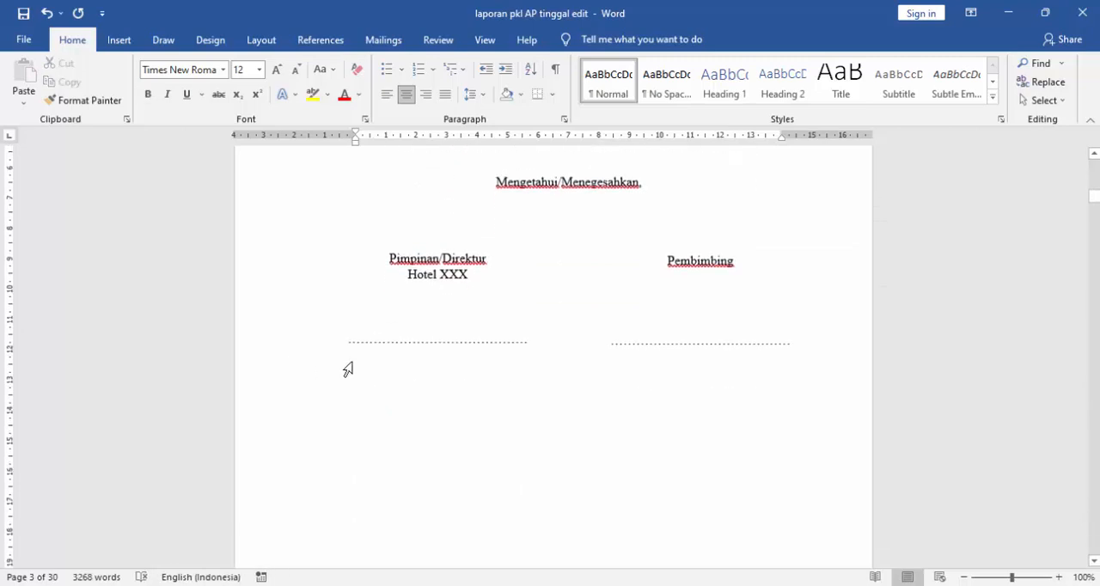
left_click(439, 337)
left_click(719, 336)
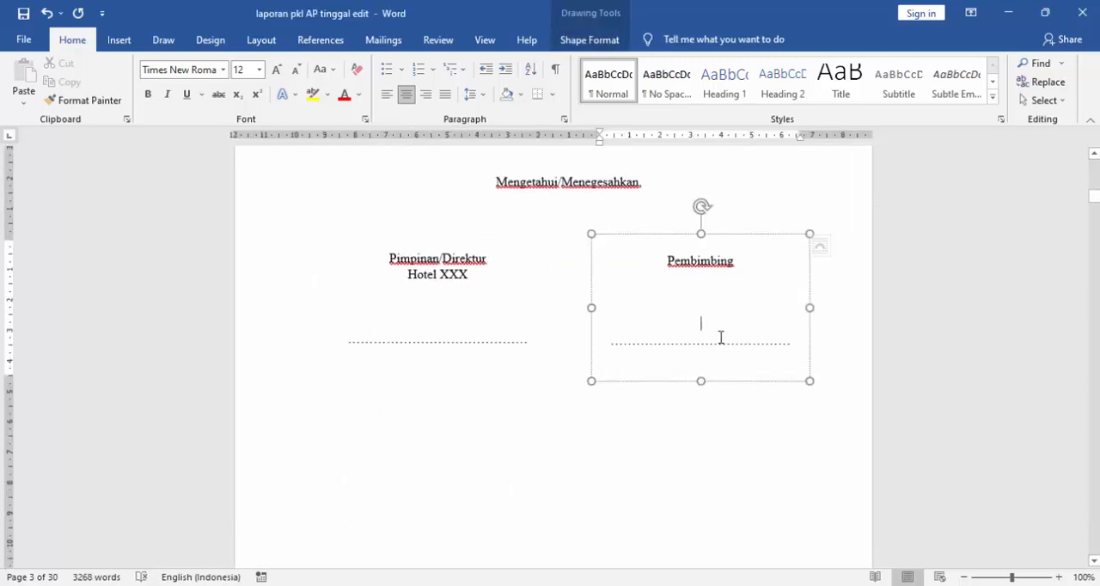
left_click(455, 341)
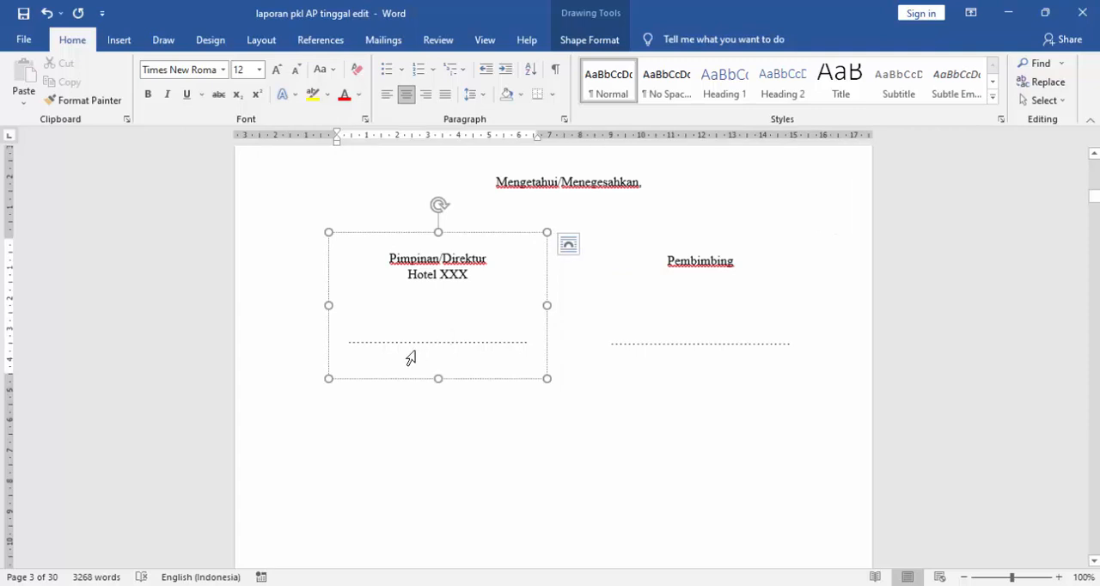
left_click(678, 345)
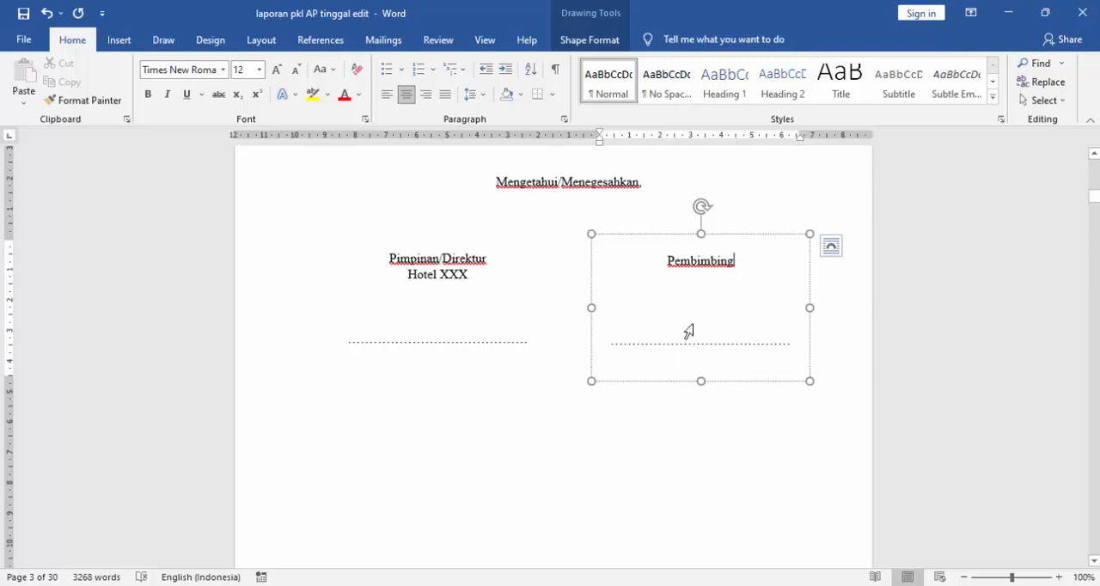
scroll(679, 335, "down", 2)
scroll(633, 336, "up", 3)
scroll(620, 340, "down", 10)
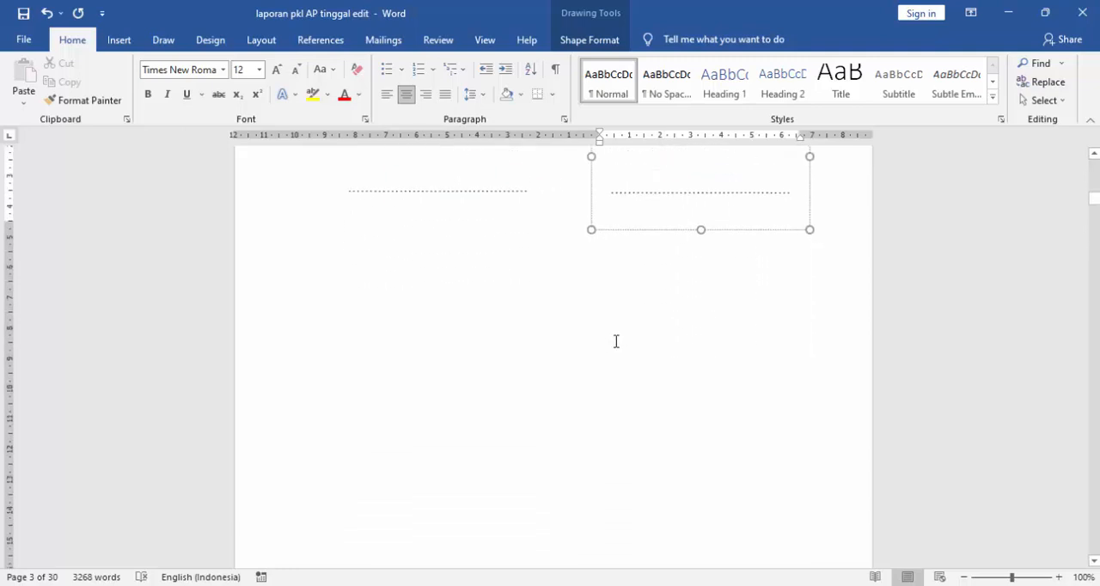
- Review the date placeholders and the Penguji 1 and Penguji 2 signature blocks on the "LEMBAR PENGESAHAN PENGUJI SIDANG" page
scroll(616, 341, "down", 5)
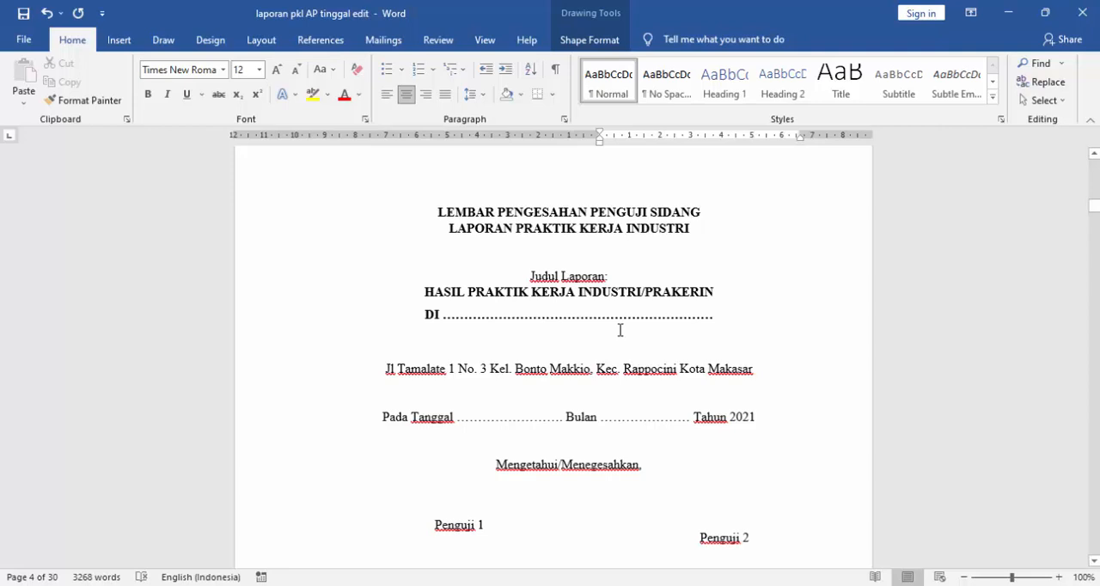
scroll(619, 330, "down", 3)
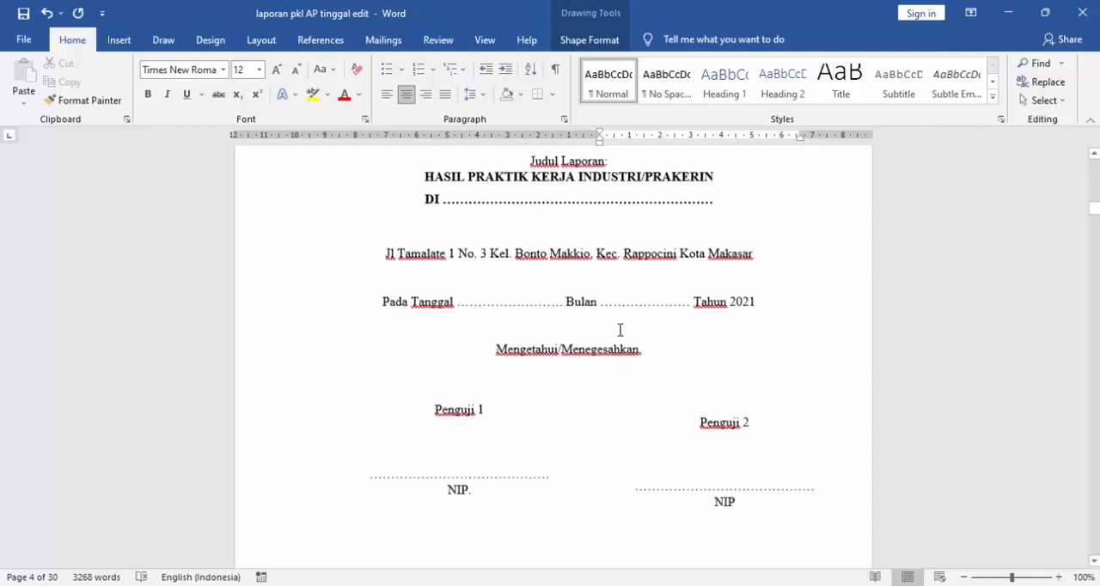
left_click(460, 481)
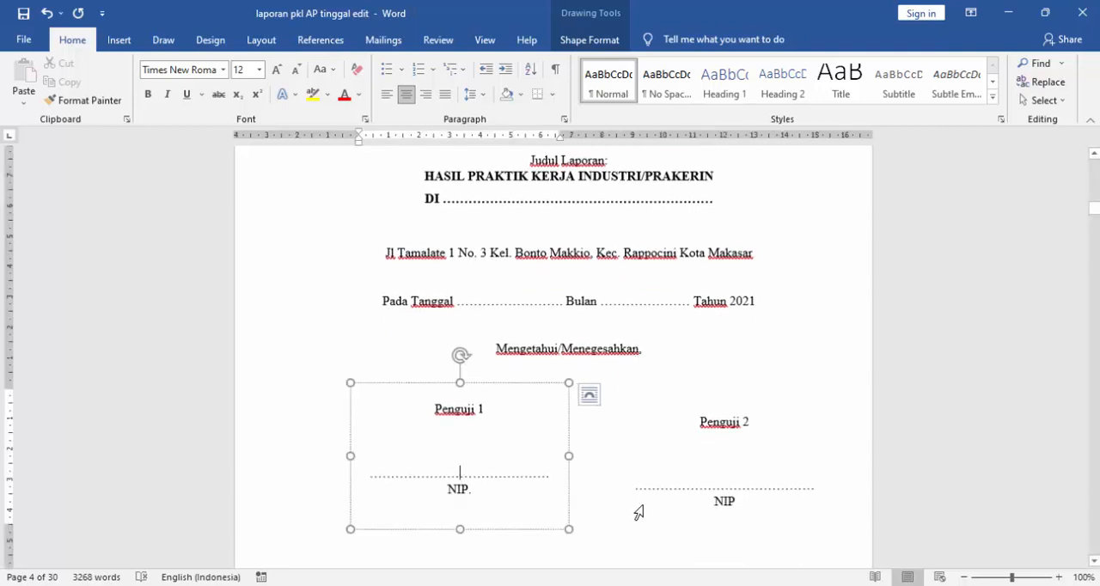
left_click(731, 474)
scroll(666, 483, "down", 1)
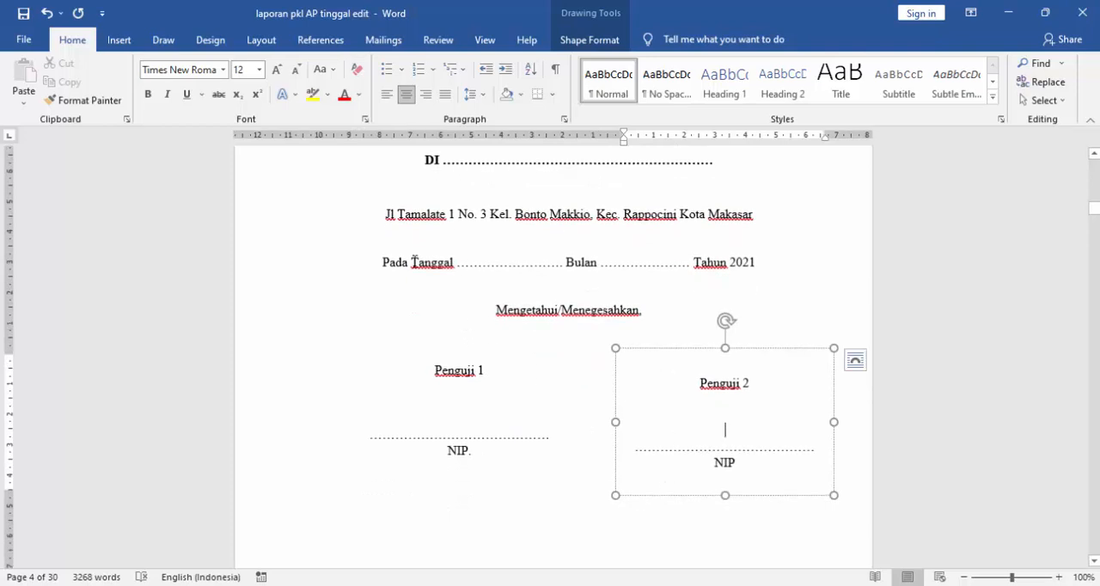
left_click(481, 262)
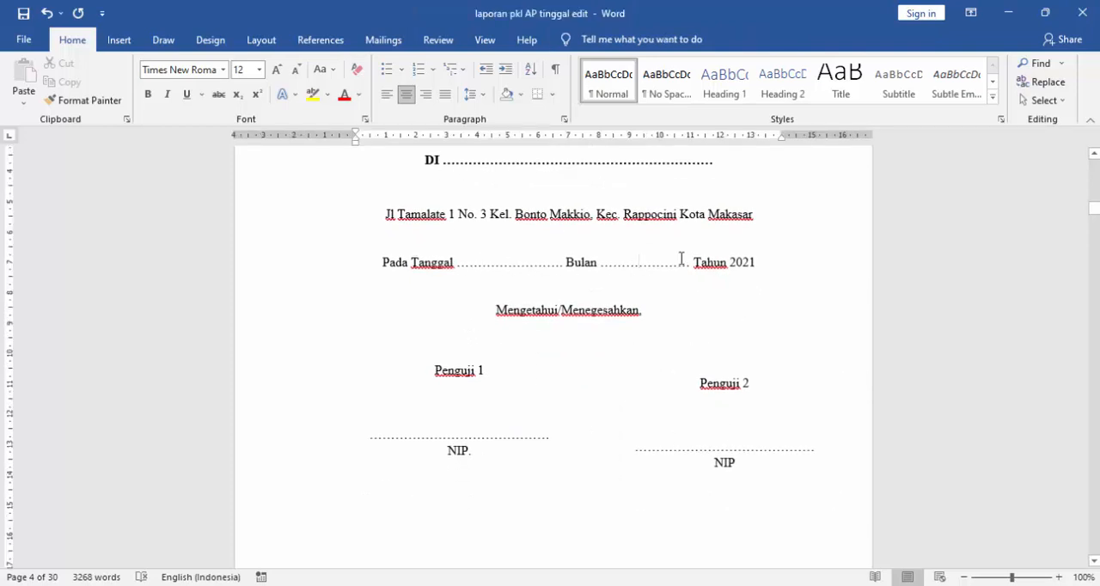
scroll(644, 263, "down", 10)
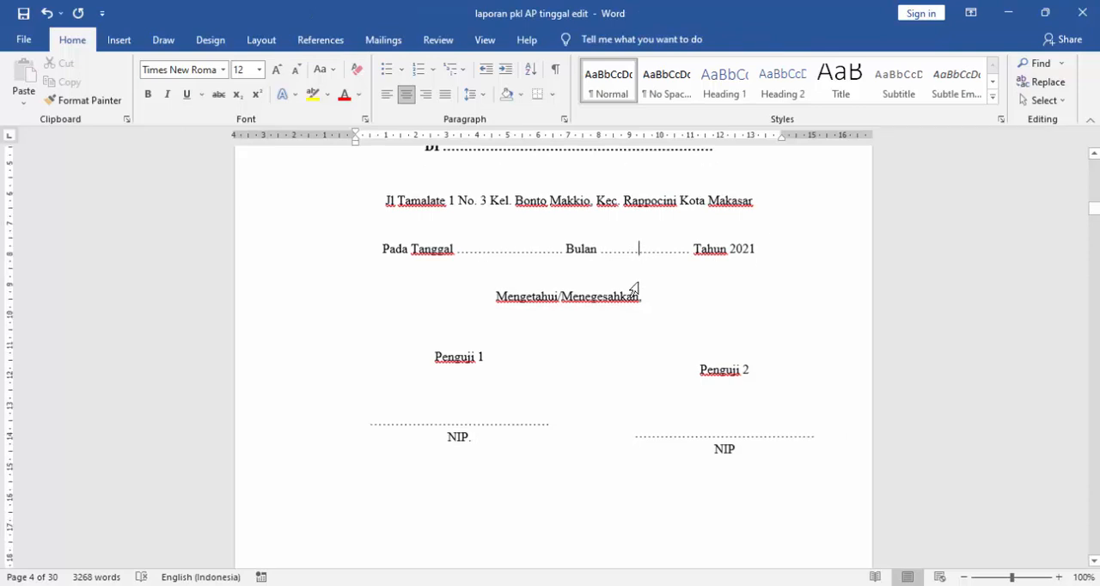
- Examine the "SURAT PERNYATAAN" page: student and parent fields, the red "SMKN XX" placeholder, the numbered statements and the signature lines
scroll(639, 284, "down", 6)
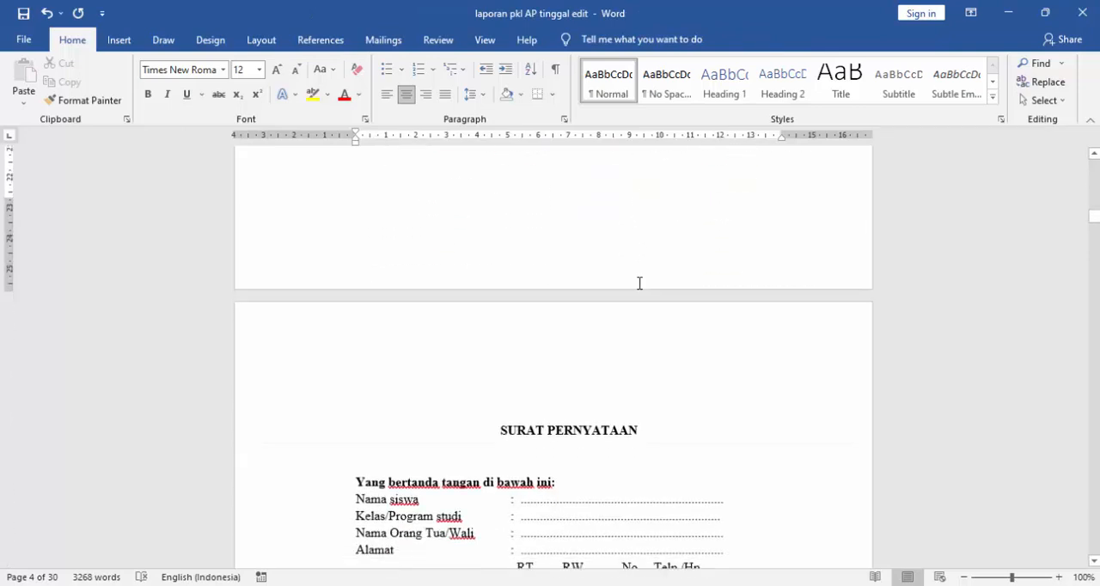
left_click(574, 315)
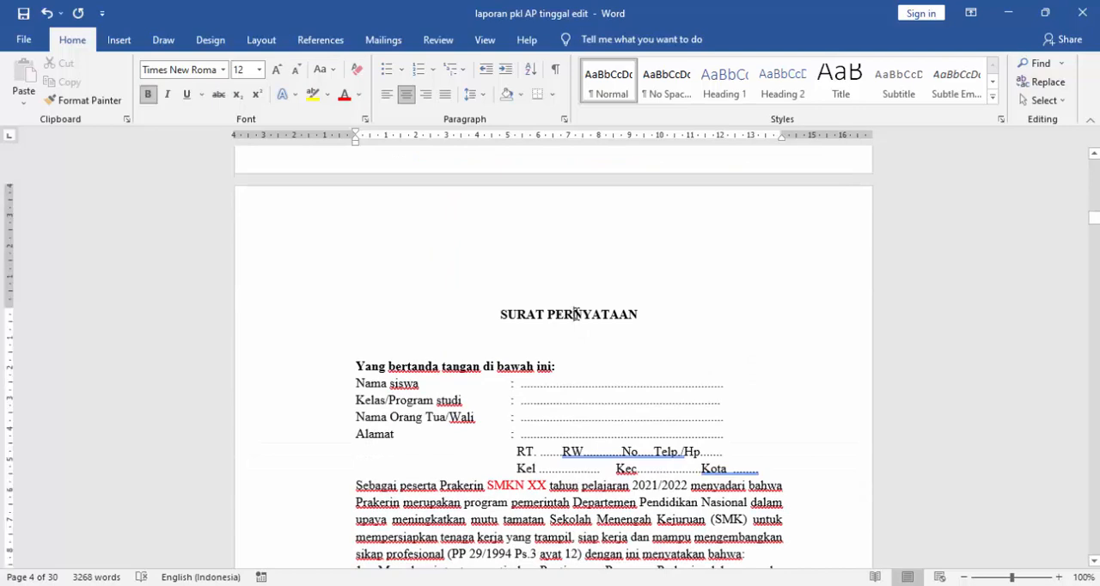
scroll(566, 317, "down", 2)
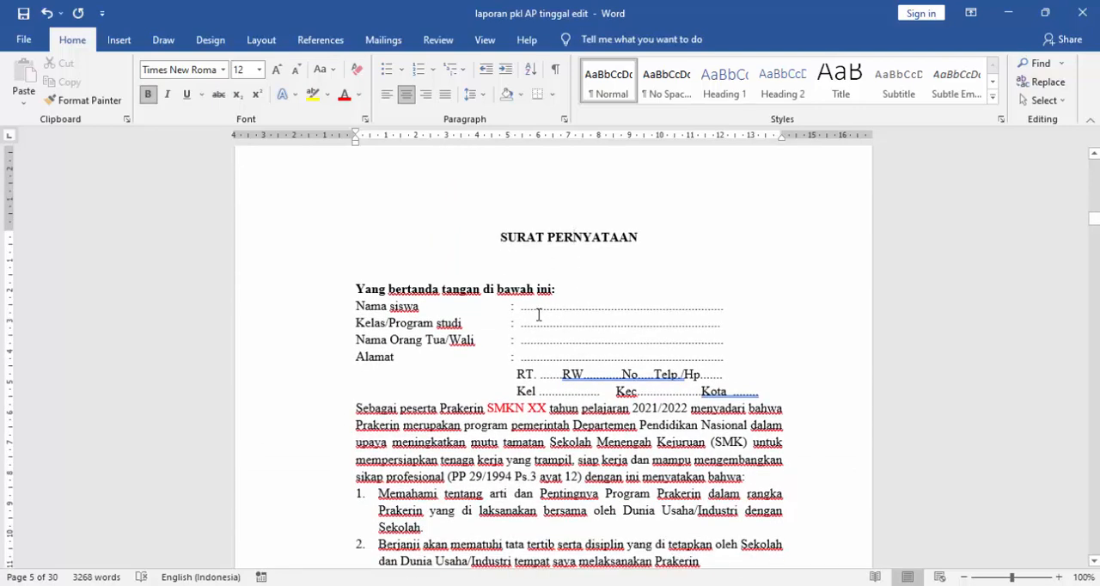
scroll(561, 337, "down", 1)
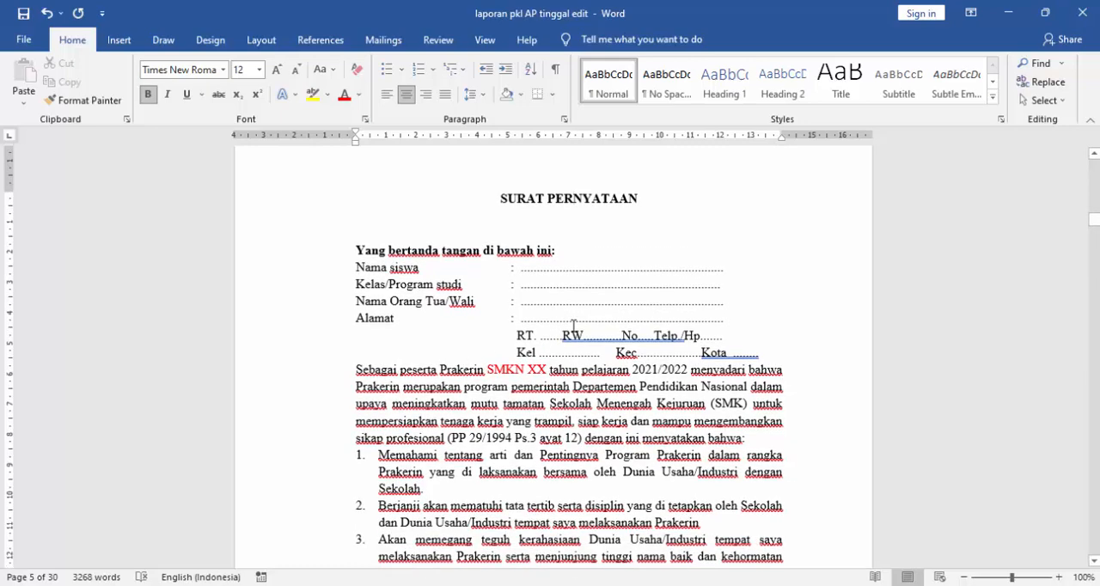
scroll(553, 350, "down", 2)
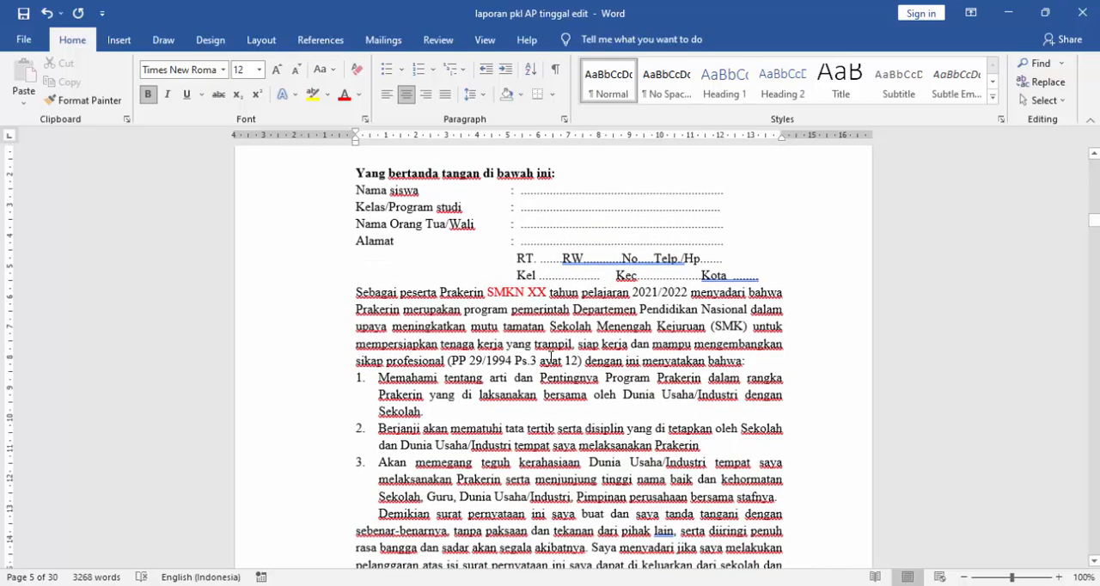
scroll(555, 344, "down", 1)
left_click_drag(485, 247, 554, 249)
left_click(555, 267)
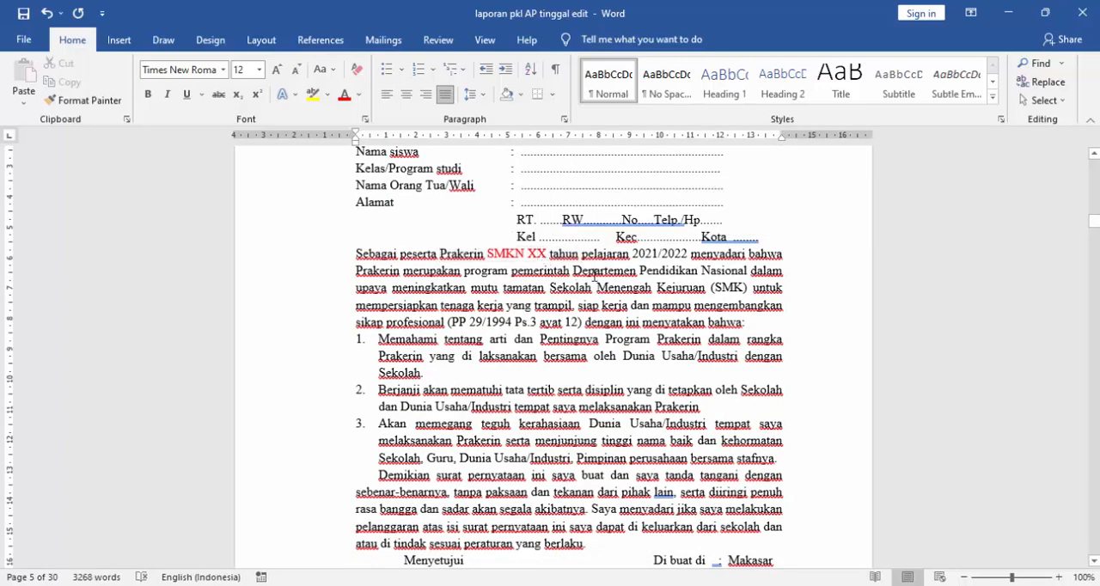
scroll(587, 277, "down", 7)
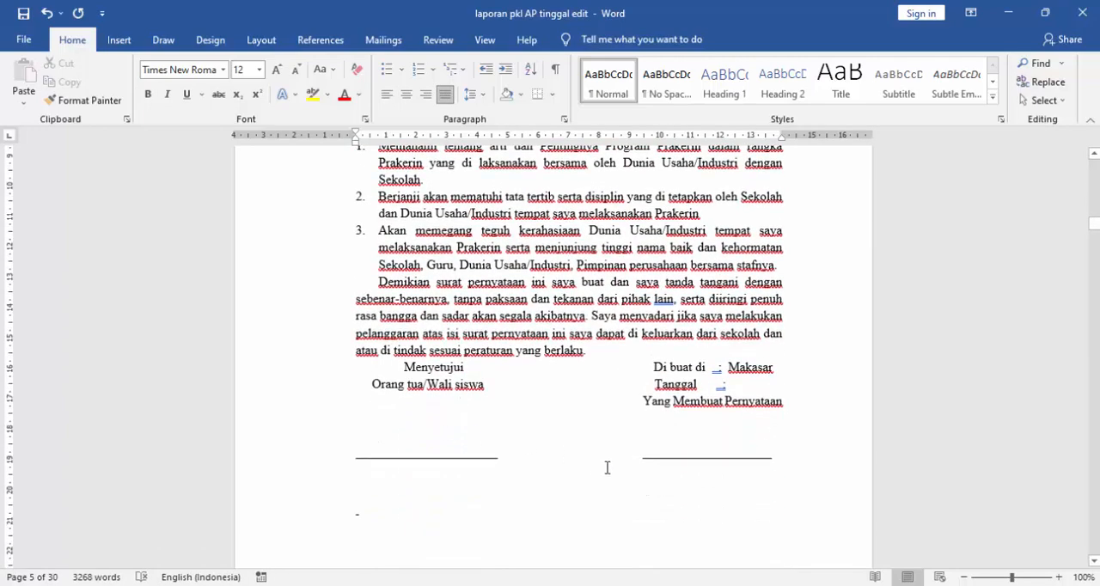
left_click(694, 373)
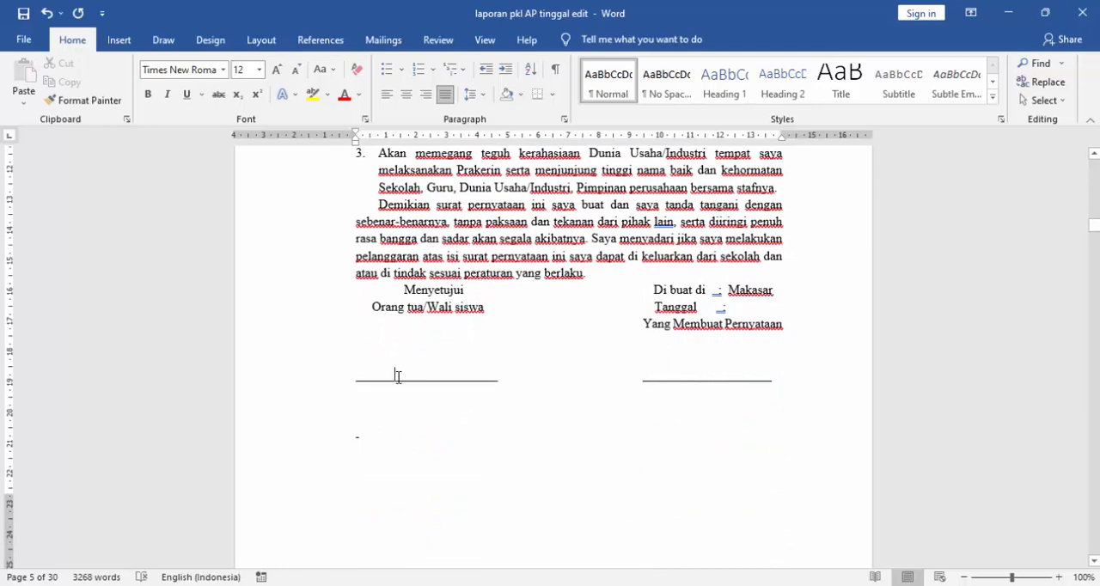
scroll(398, 376, "down", 2)
scroll(442, 338, "up", 2)
left_click(393, 375)
scroll(413, 358, "down", 2)
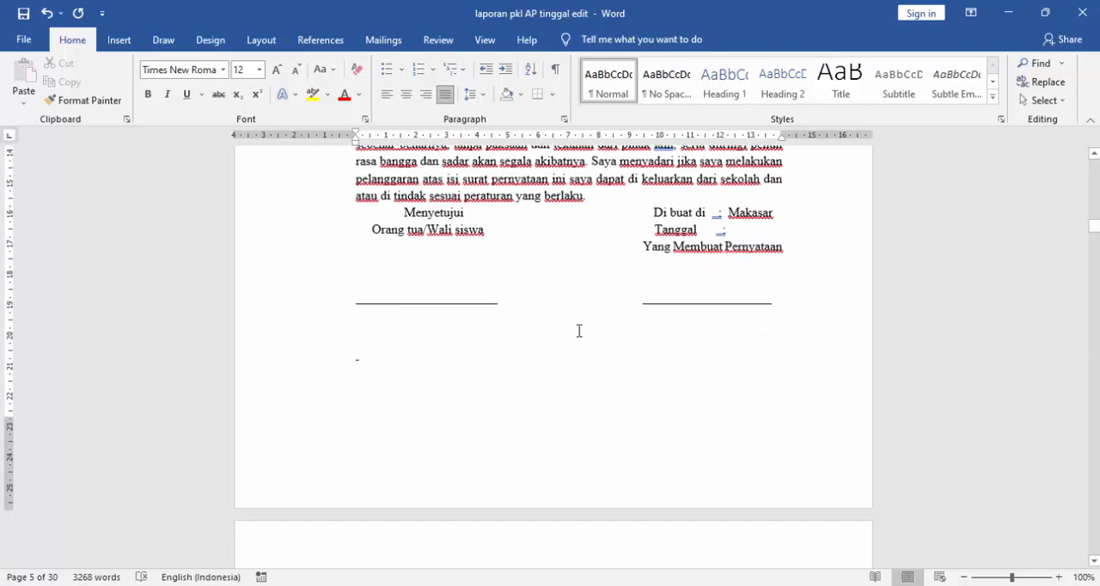
- Review the numbered student data fields and the place, date and NIS signature lines on the "IDENTITAS SISWA" page
scroll(579, 331, "down", 10)
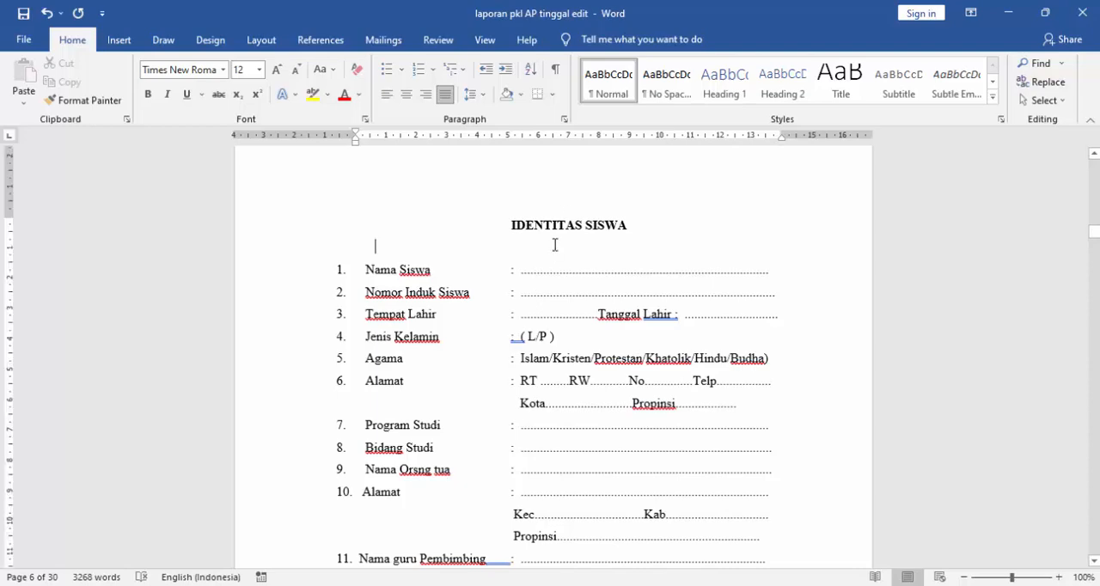
scroll(562, 279, "down", 2)
scroll(564, 282, "up", 2)
scroll(563, 282, "down", 5)
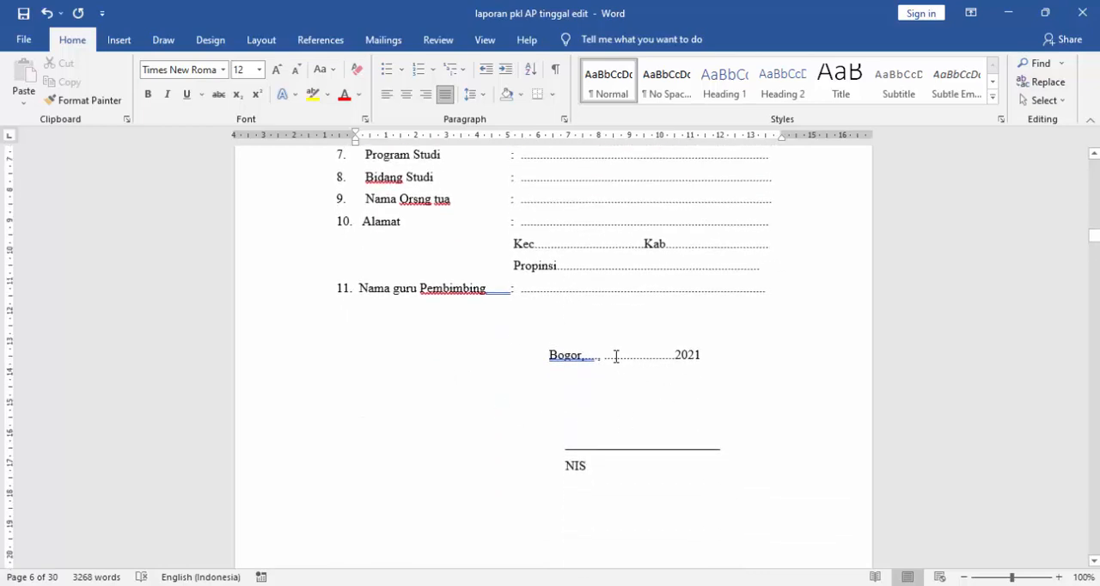
- Extend the "NIS" label under the signature line of the student identity page with a period and a dotted placeholder
scroll(616, 358, "down", 2)
scroll(616, 361, "up", 3)
scroll(616, 360, "down", 2)
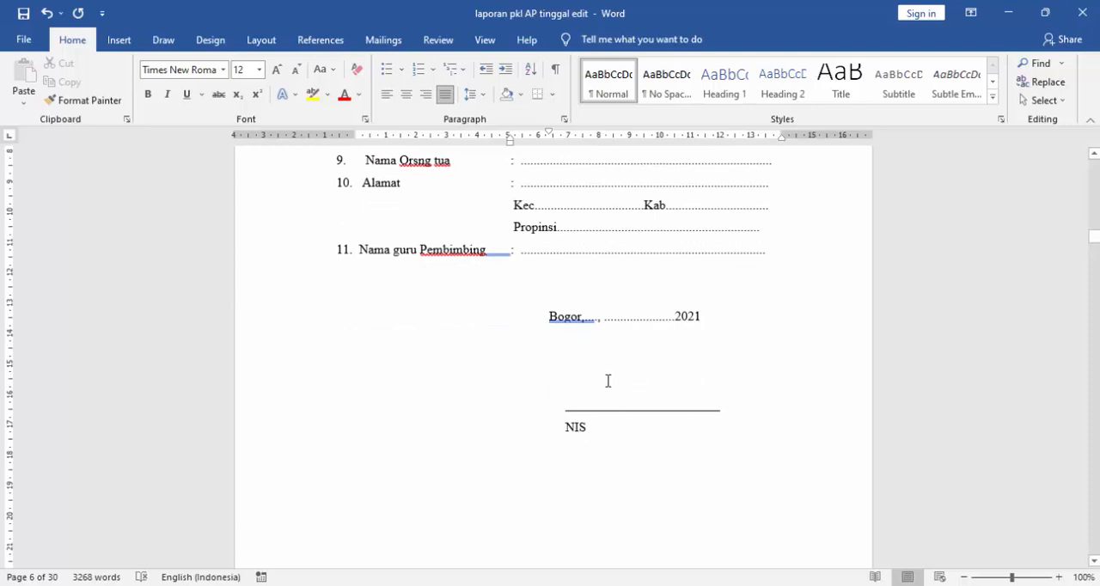
left_click(589, 425)
scroll(601, 440, "down", 1)
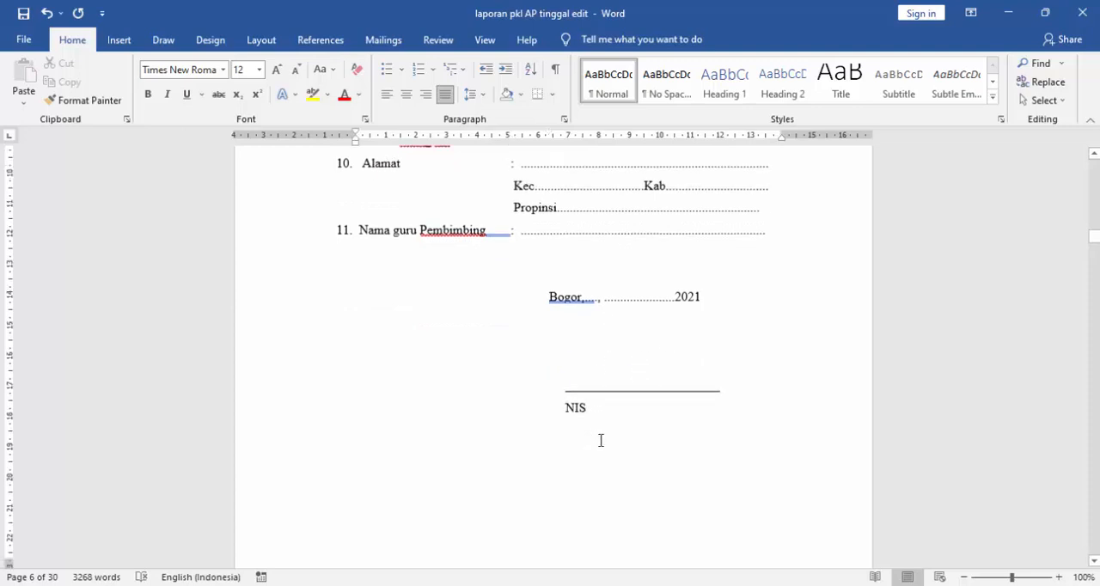
scroll(601, 440, "down", 1)
type(". ")
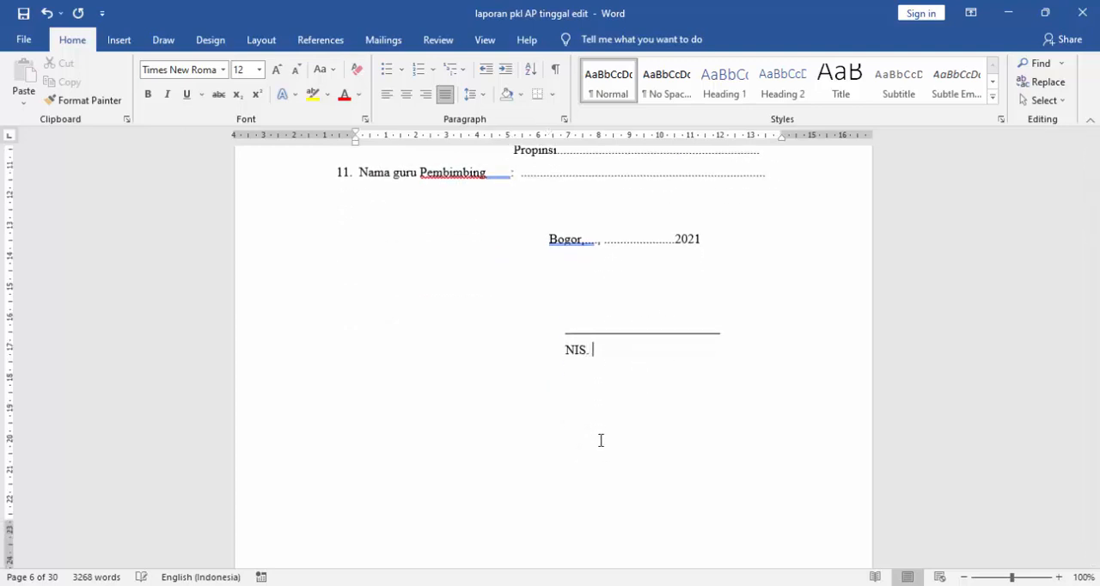
type("...............................")
- Review the numbered company data fields and the place, date and Pembimbing lines on the "IDENTITAS DUNIA USAHA/INDUSTRI" page
scroll(601, 440, "down", 8)
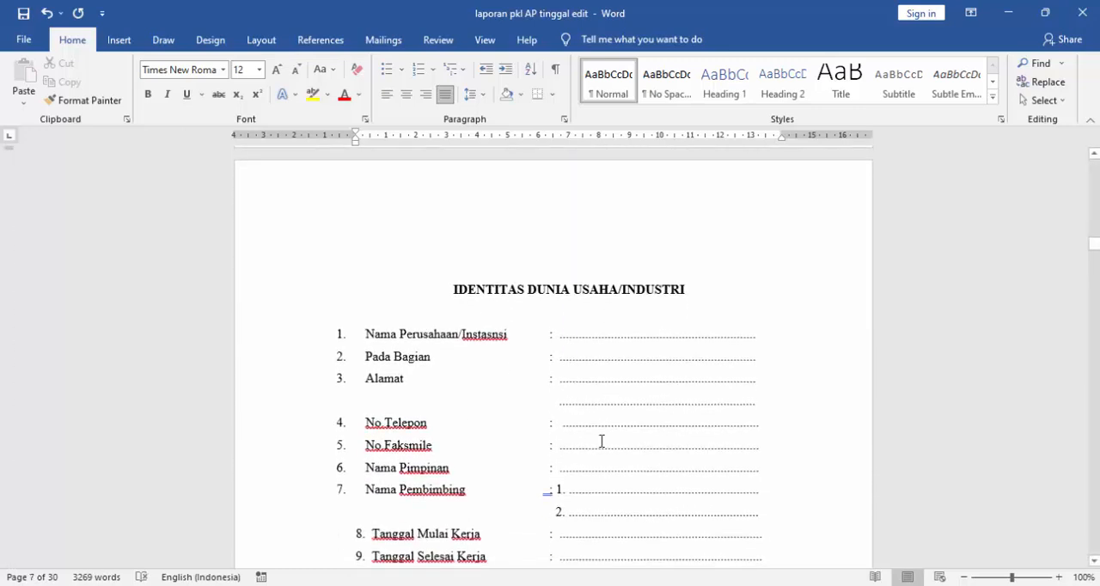
scroll(613, 421, "down", 1)
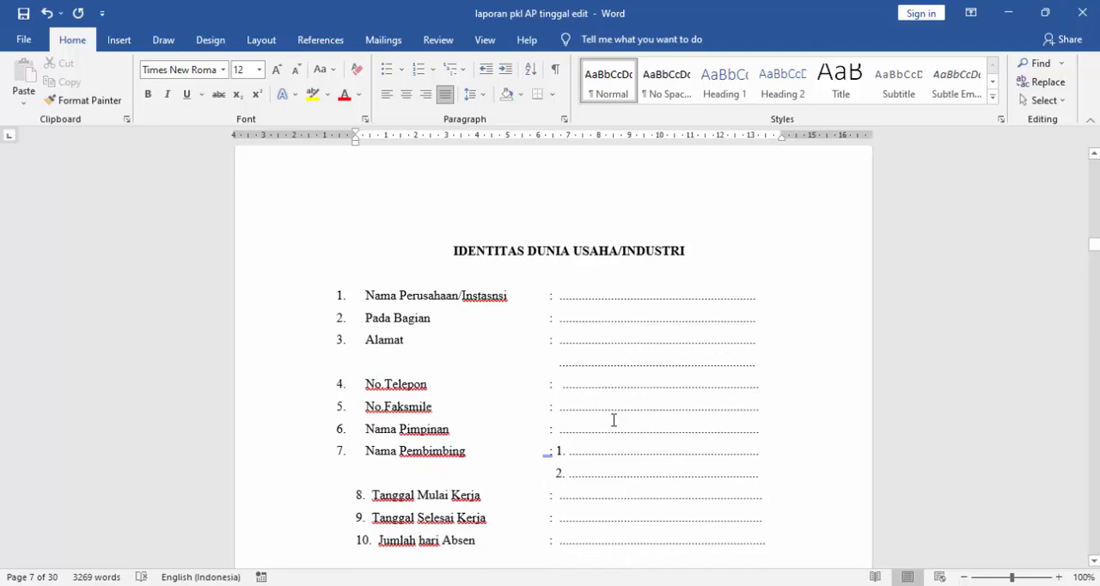
left_click(655, 256)
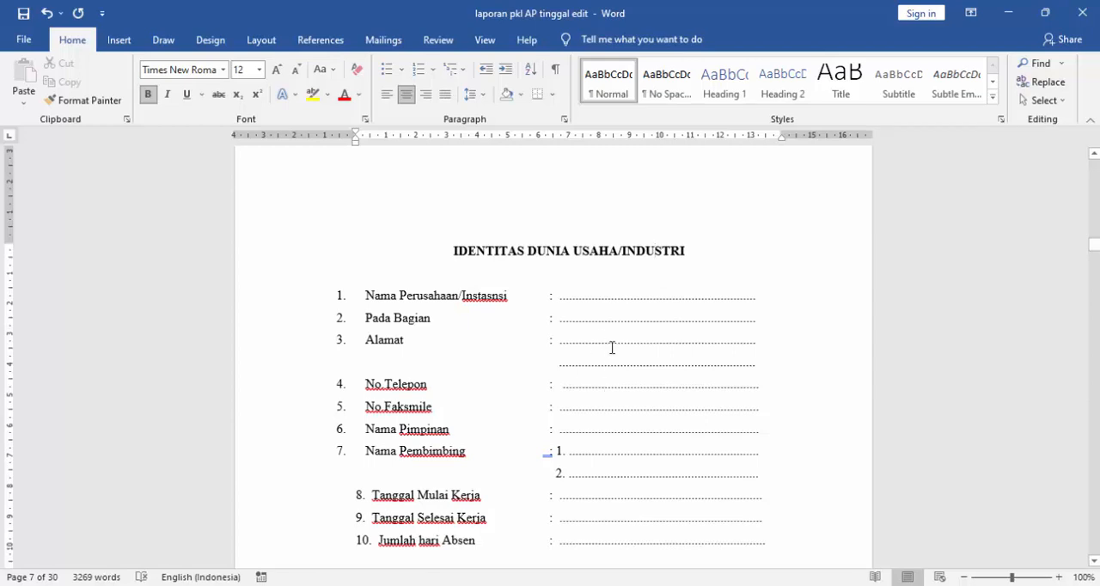
scroll(612, 347, "down", 2)
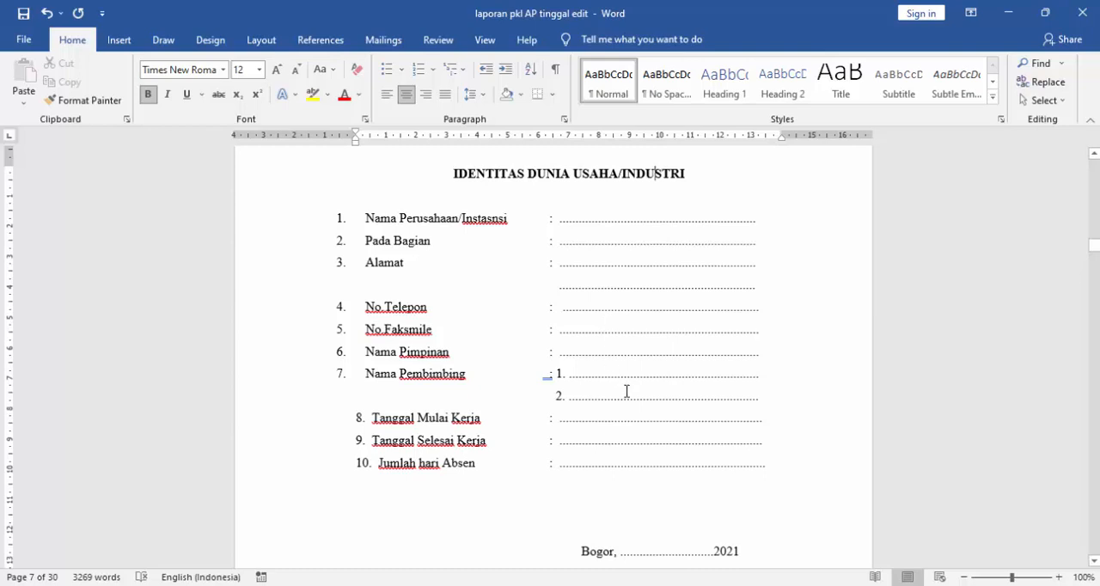
scroll(627, 391, "down", 3)
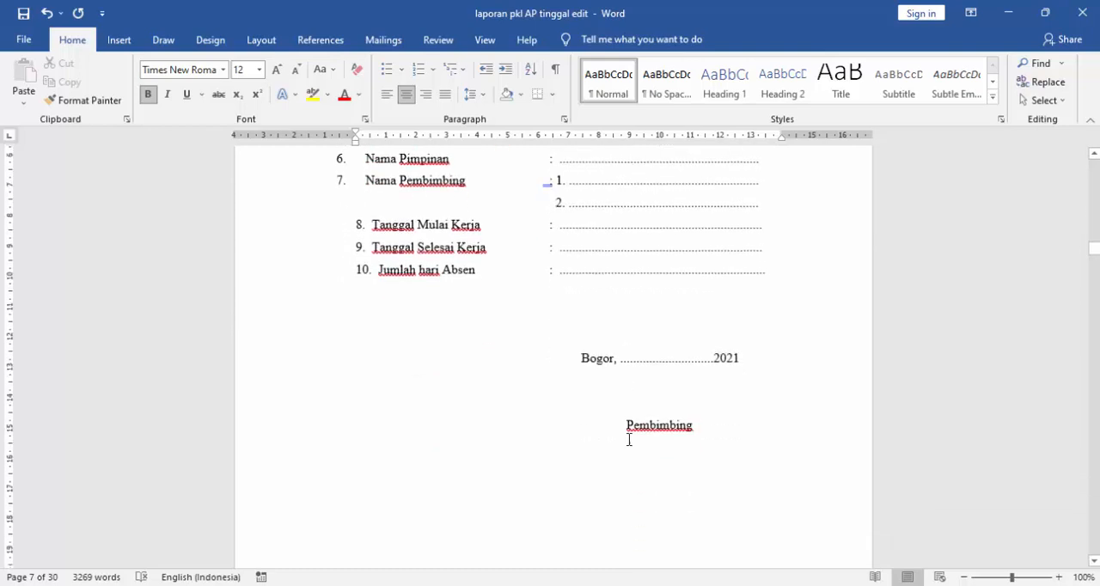
left_click(654, 361)
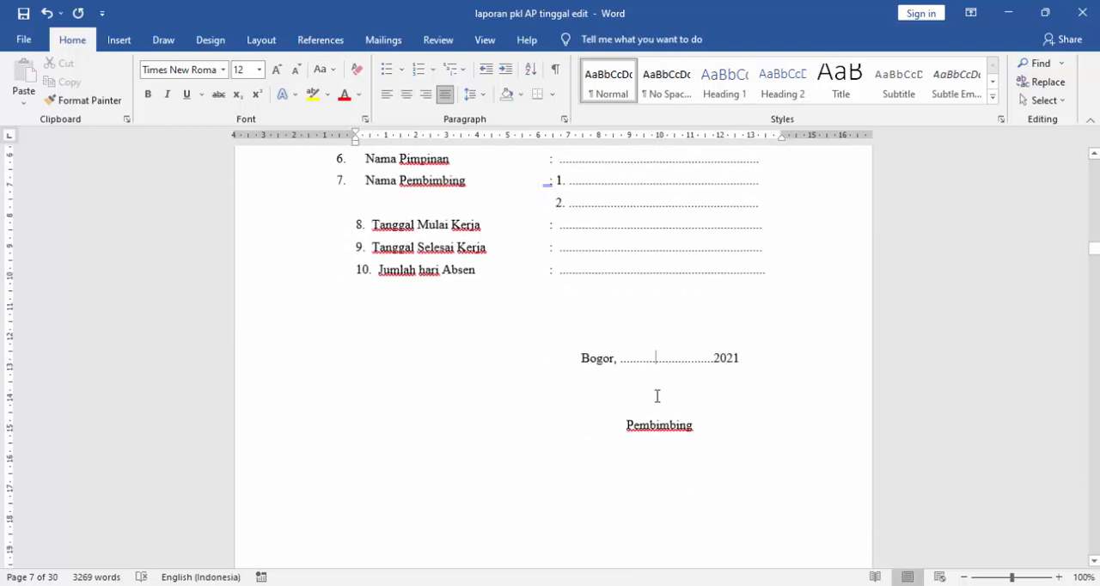
- Move "Pembimbing" up to directly beneath the "Bogor, ... 2021" date line and align it with the start of "Bogor"
scroll(679, 434, "down", 1)
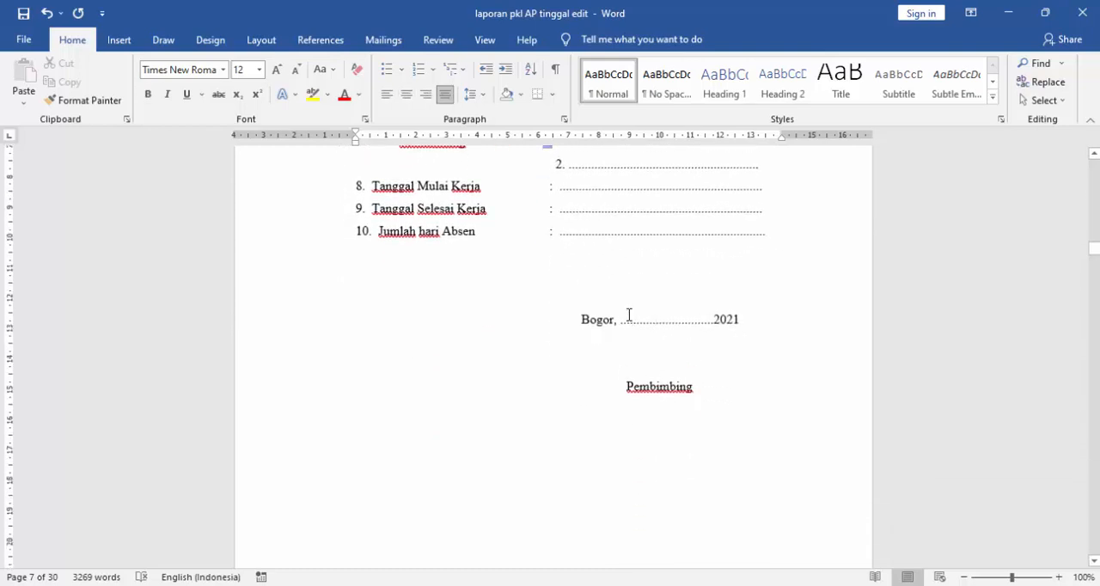
left_click(625, 386)
key("BackSpace")
key("BackSpace")
key("BackSpace")
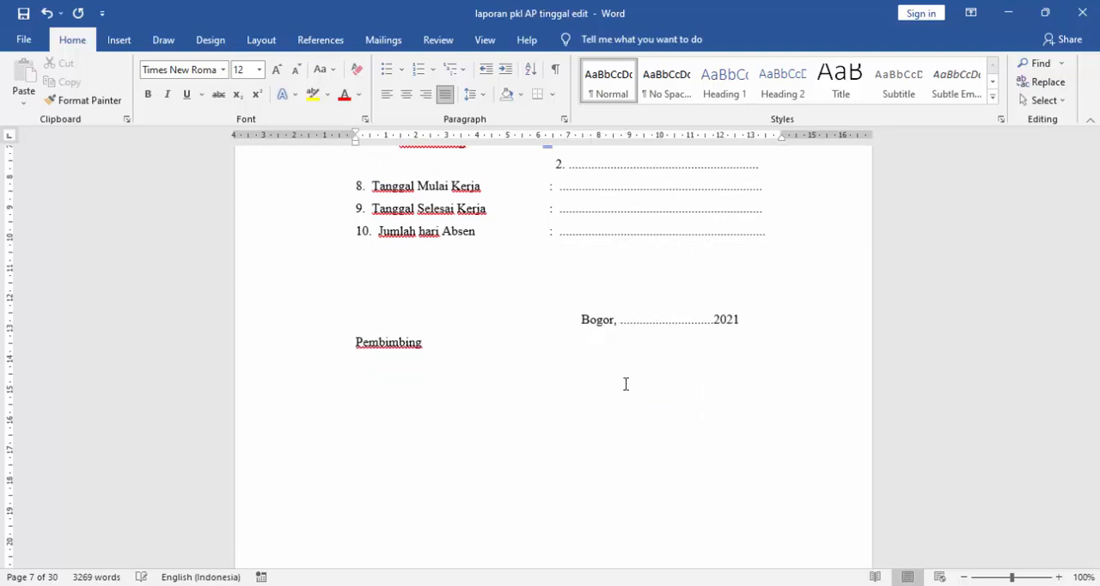
key("Tab")
key("Tab")
key("Tab")
key("Tab")
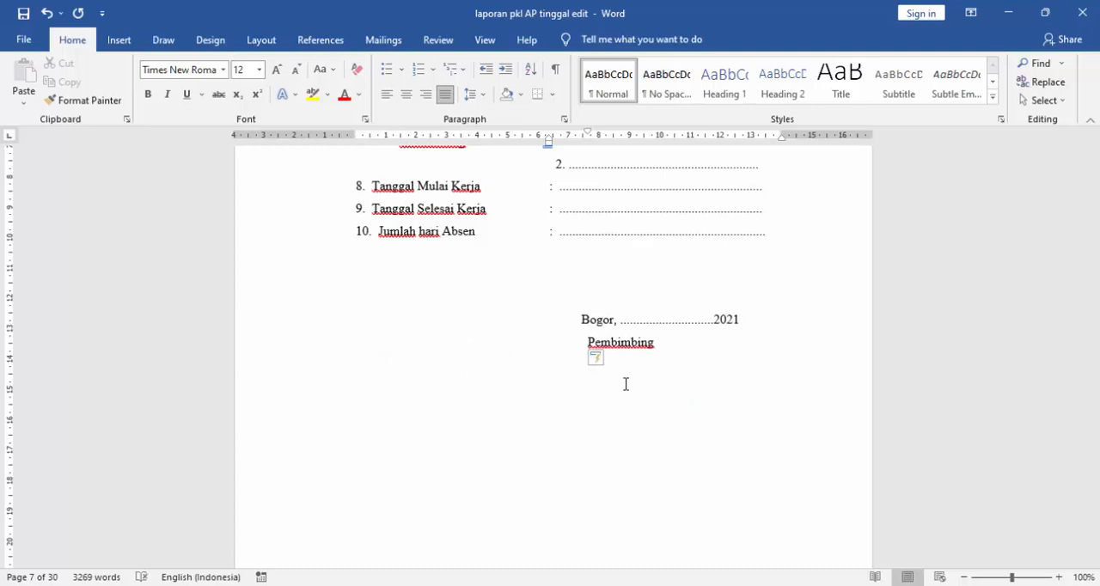
key("BackSpace")
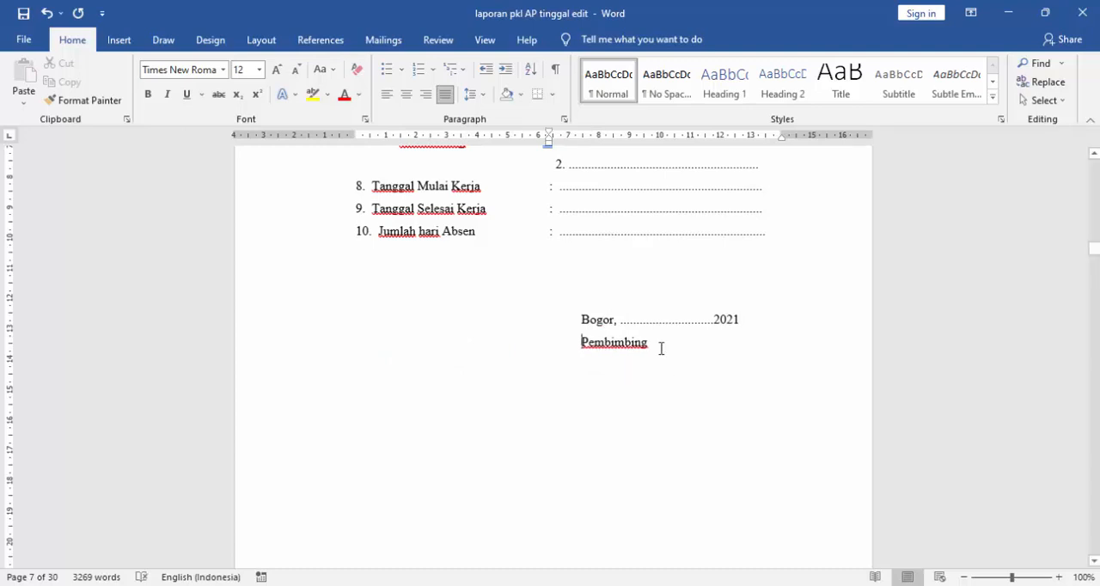
- Add a dotted signature line a few lines below "Pembimbing" and indent that label to centre it over the line
key("Return")
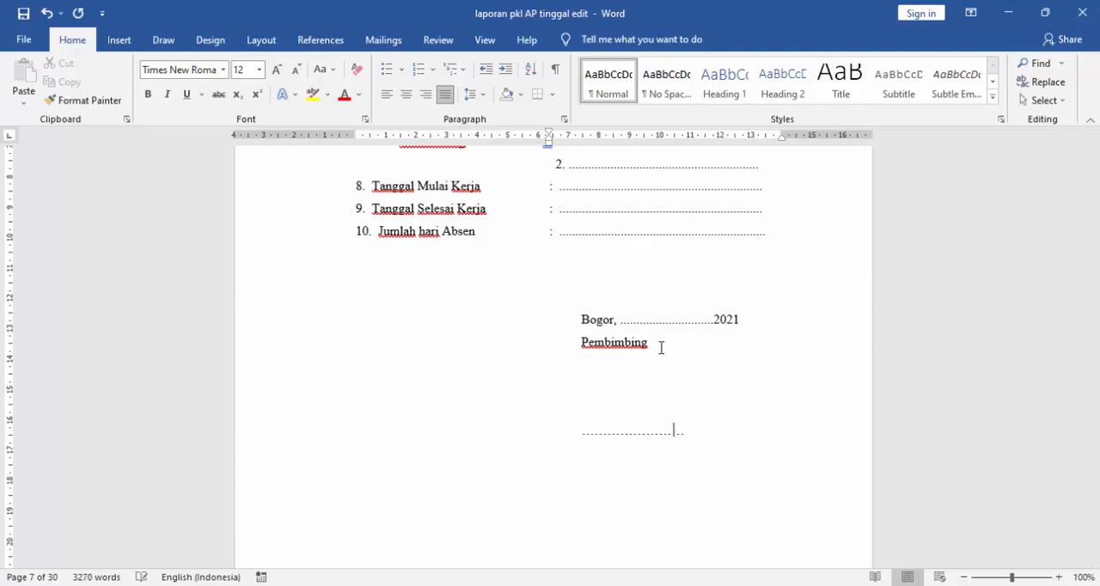
type("..........")
left_click(582, 340)
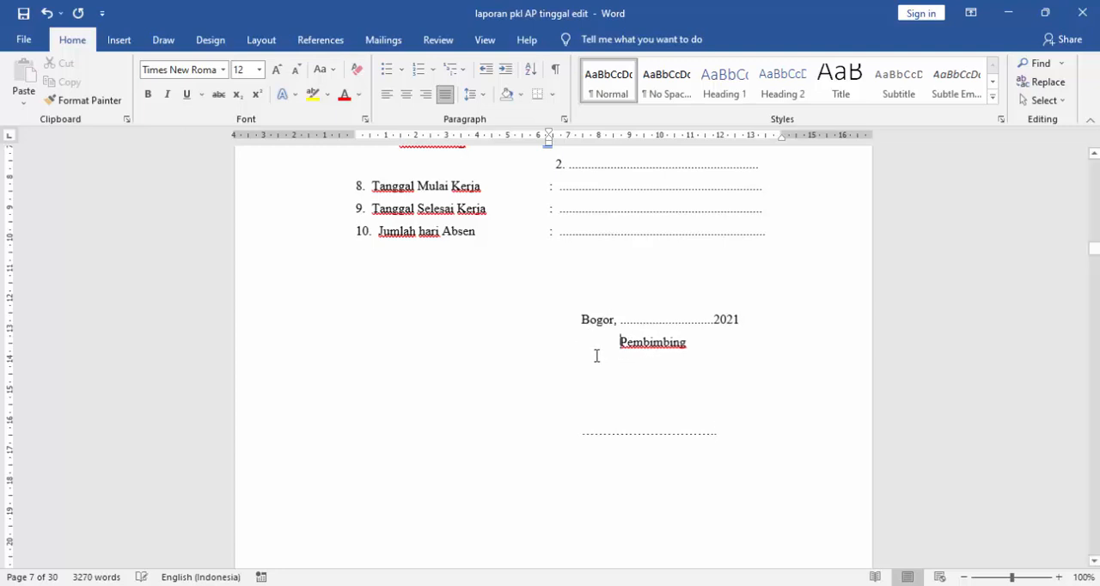
- Delete one blank line above the "KATA PENGANTAR" heading
scroll(599, 358, "down", 5)
scroll(629, 384, "down", 5)
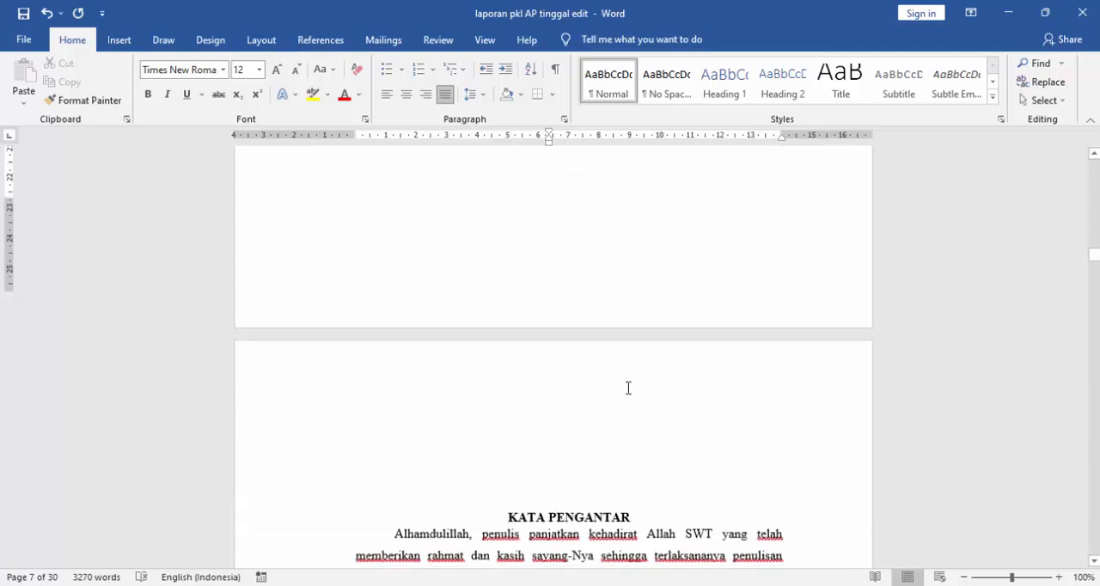
left_click(596, 425)
key("BackSpace")
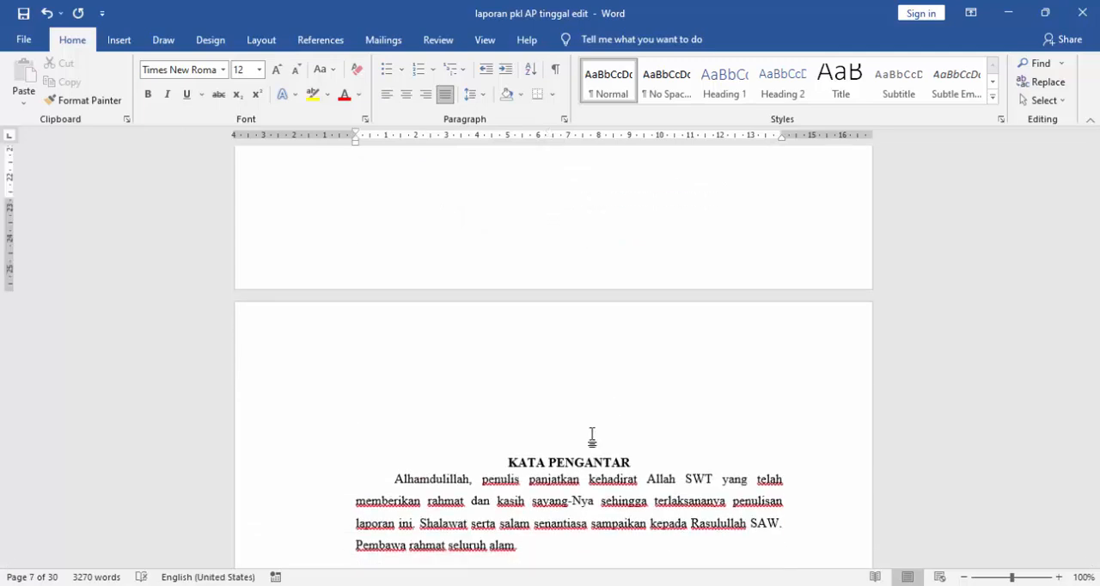
- Examine the "KATA PENGANTAR" page: opening paragraphs and the numbered acknowledgement list with its dotted name placeholders for company and school staff
scroll(592, 436, "down", 5)
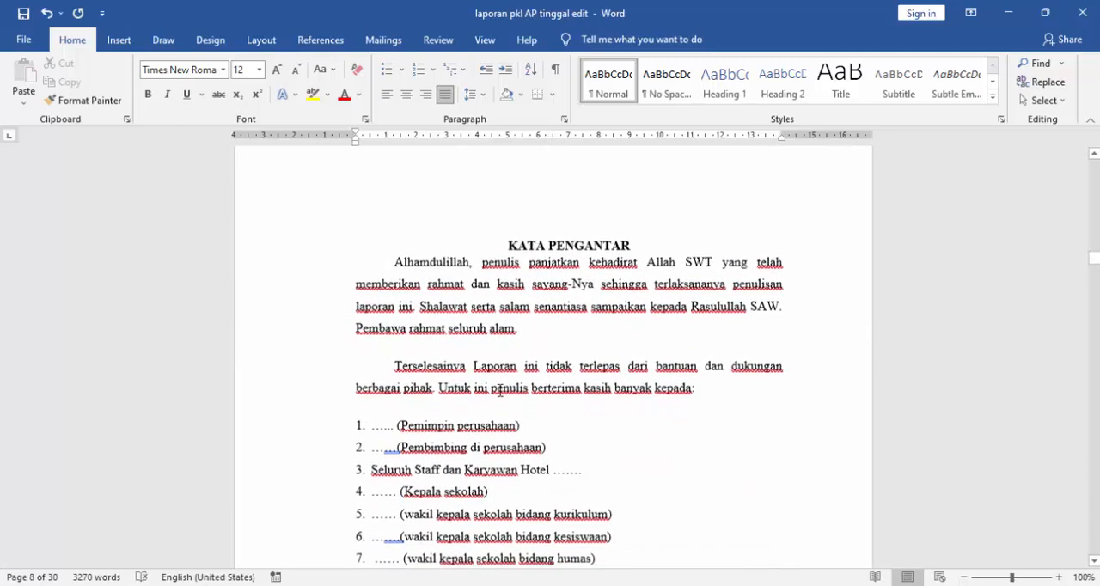
scroll(500, 391, "down", 1)
scroll(540, 384, "down", 2)
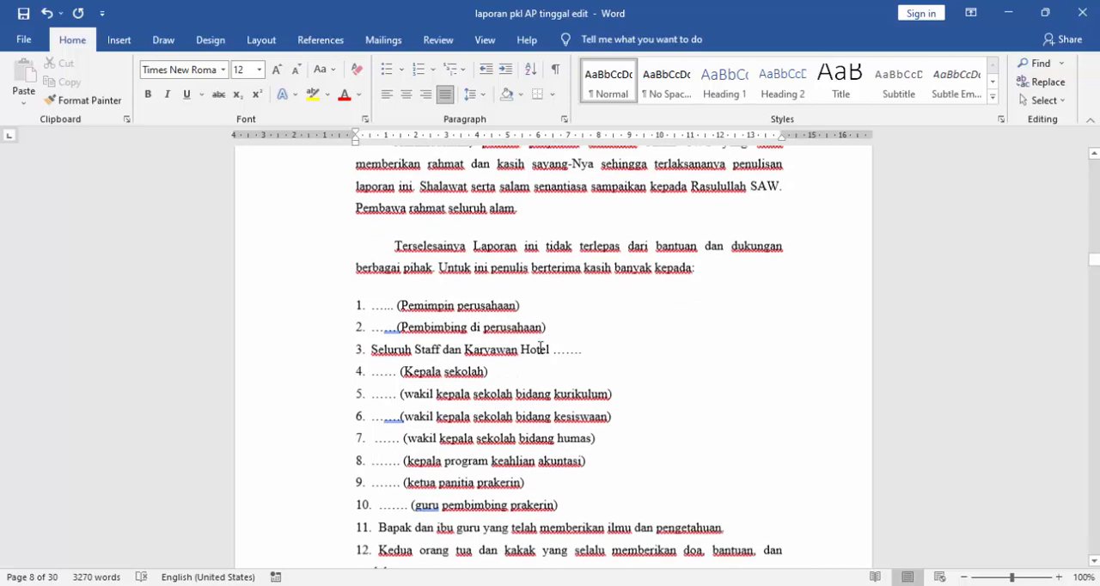
scroll(525, 347, "up", 1)
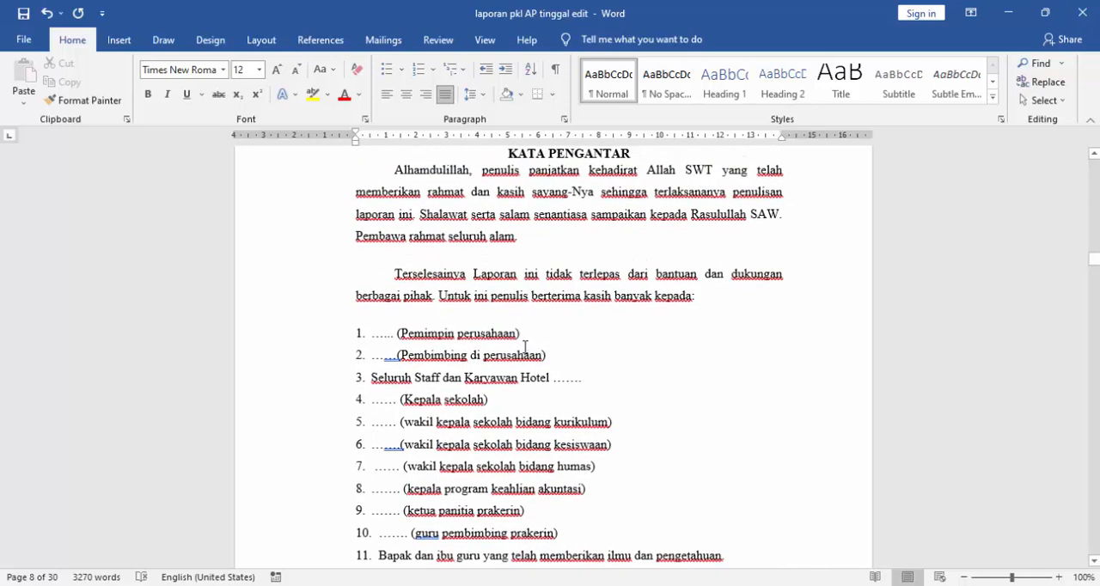
left_click(390, 336)
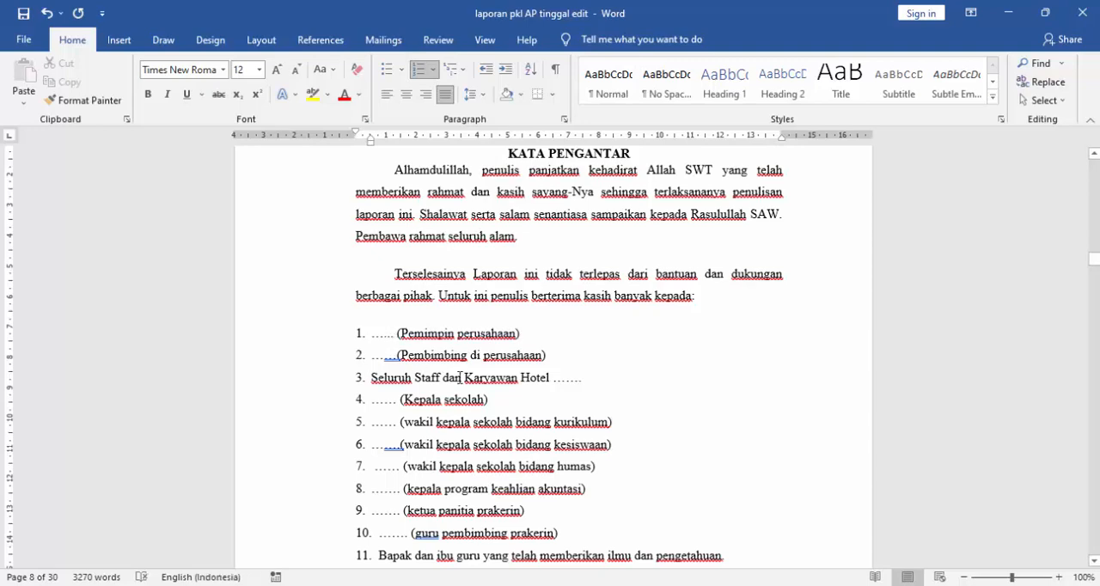
left_click(382, 331)
scroll(391, 338, "down", 2)
scroll(391, 344, "up", 3)
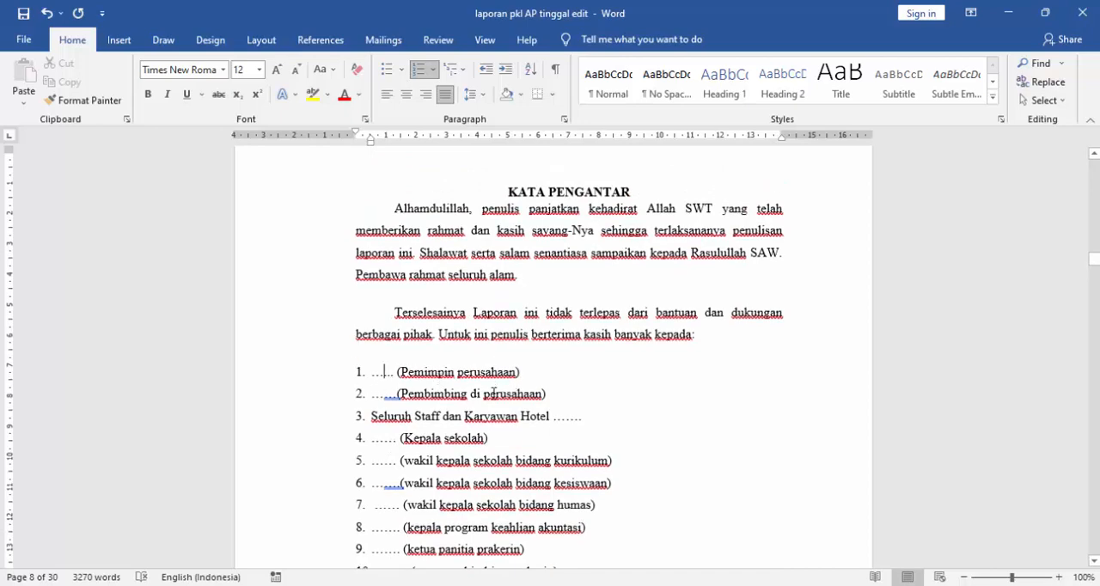
scroll(493, 394, "down", 2)
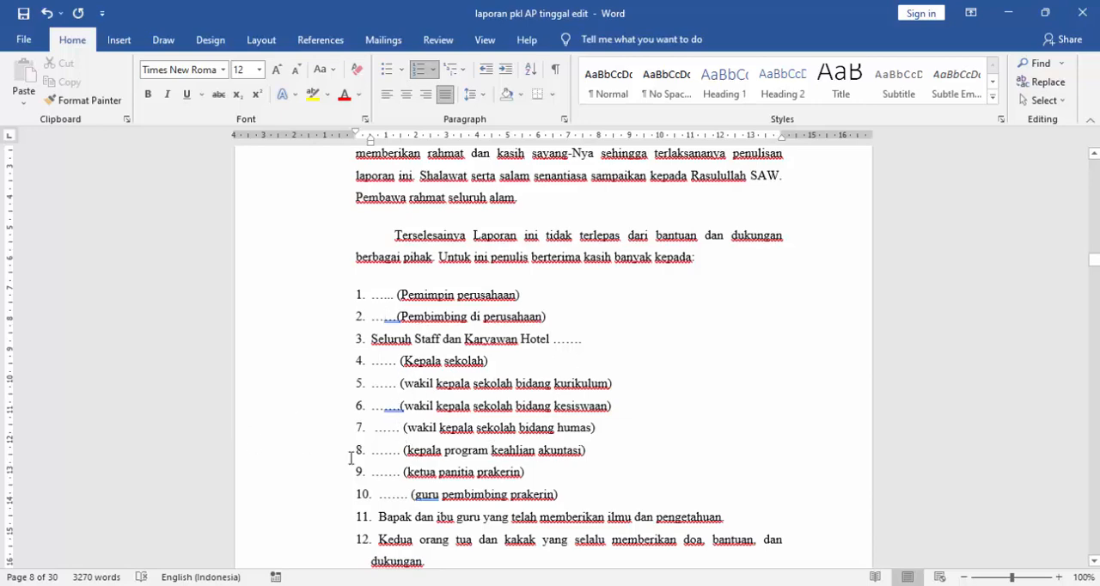
scroll(716, 363, "down", 5)
- Add a dotted signature line a few lines below "Penulis" in the text box at the end of the foreword
left_click(713, 323)
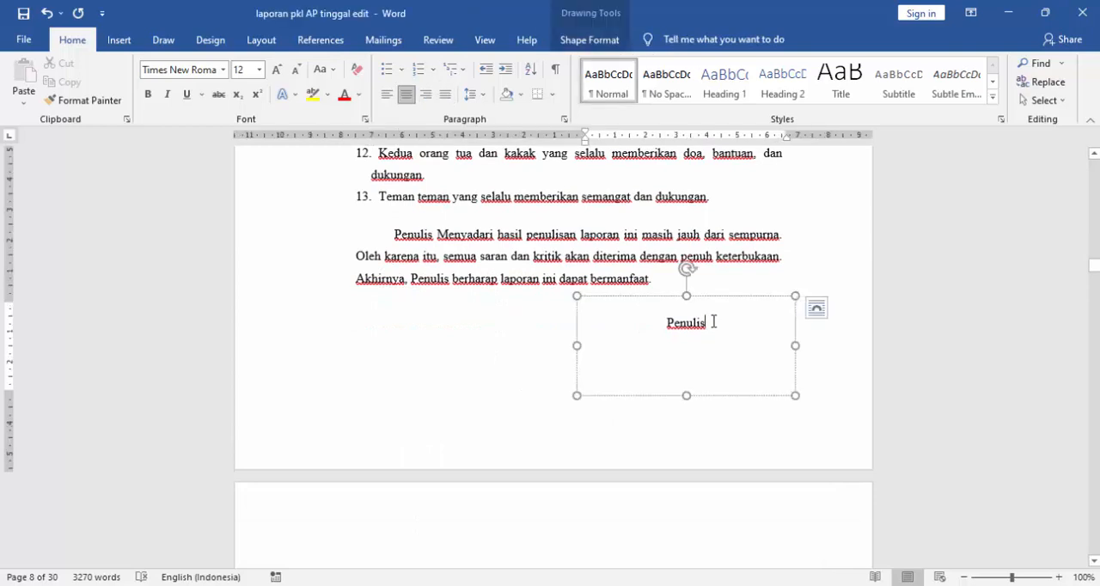
key("Return")
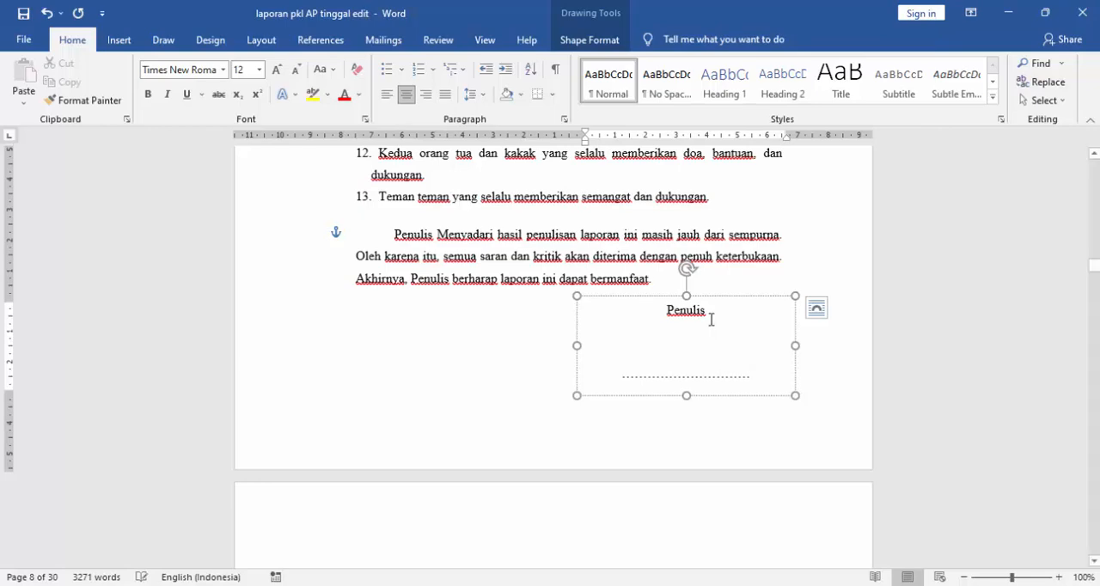
left_click(728, 262)
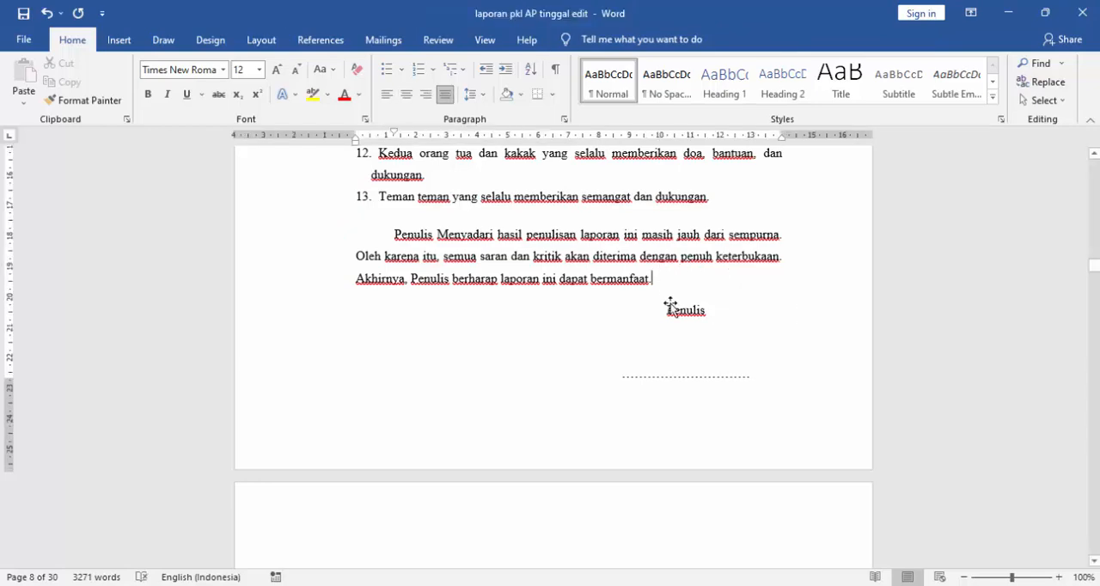
- Examine the "DAFTAR ISI" page and its instructions and tutorial links for page numbering and creating the table of contents
scroll(685, 344, "down", 6)
left_click(594, 341)
scroll(595, 341, "down", 2)
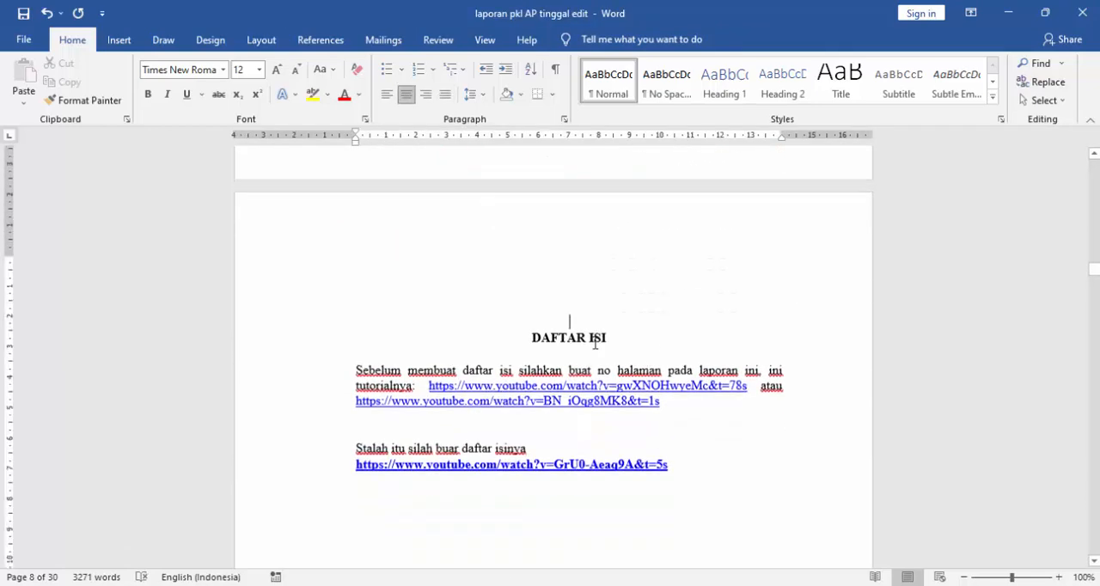
scroll(648, 356, "up", 1)
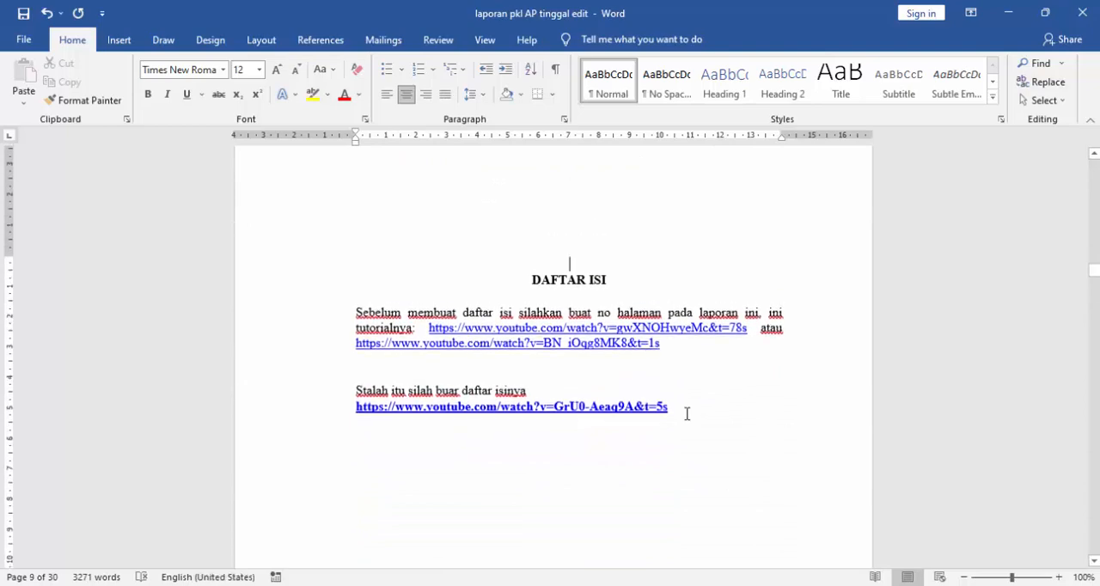
scroll(687, 413, "up", 1)
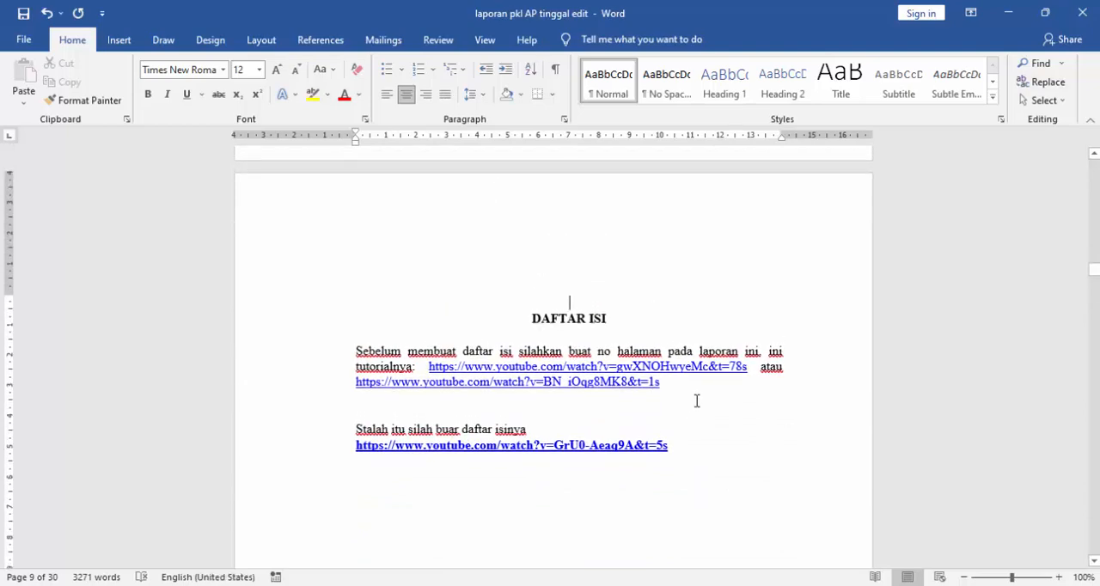
left_click_drag(207, 339, 221, 479)
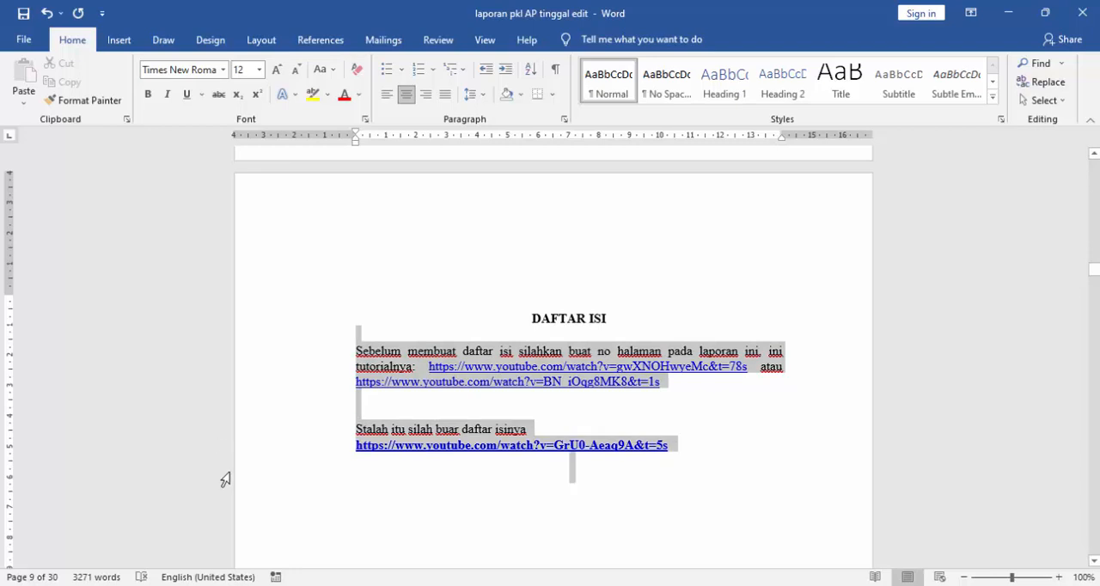
left_click(706, 426)
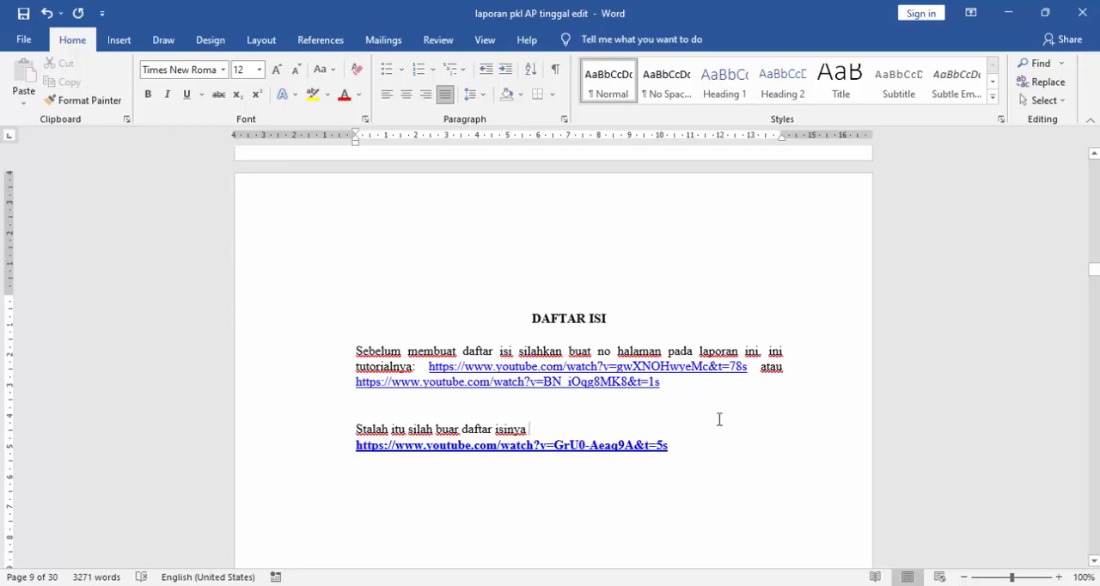
scroll(679, 378, "down", 2)
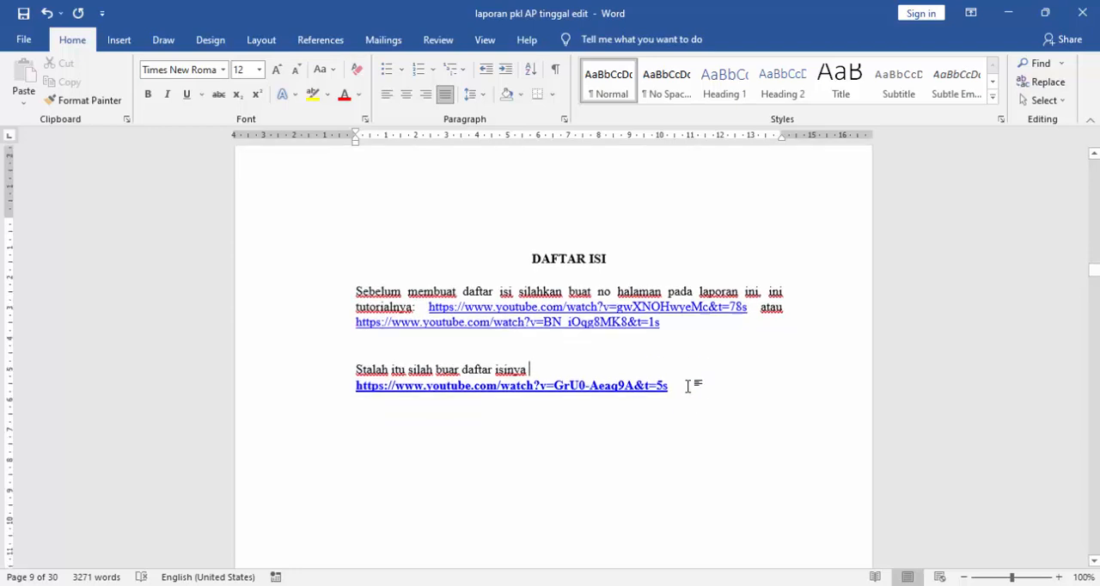
scroll(400, 389, "down", 1)
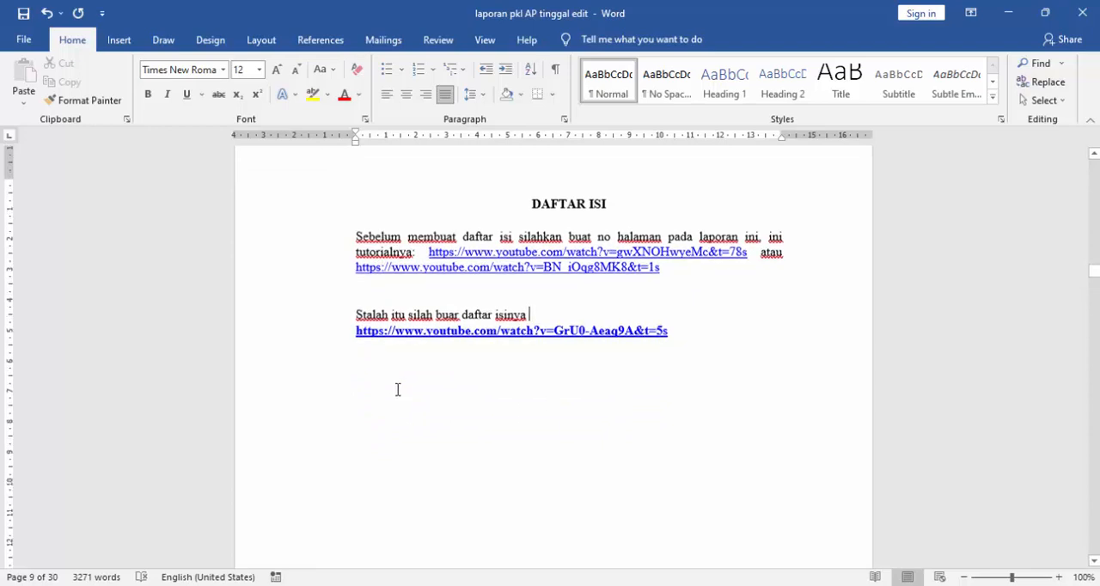
- Review the "DAFTAR TABEL" page with its tutorial link for making the lists of tables and figures
scroll(391, 349, "down", 1)
scroll(391, 348, "down", 10)
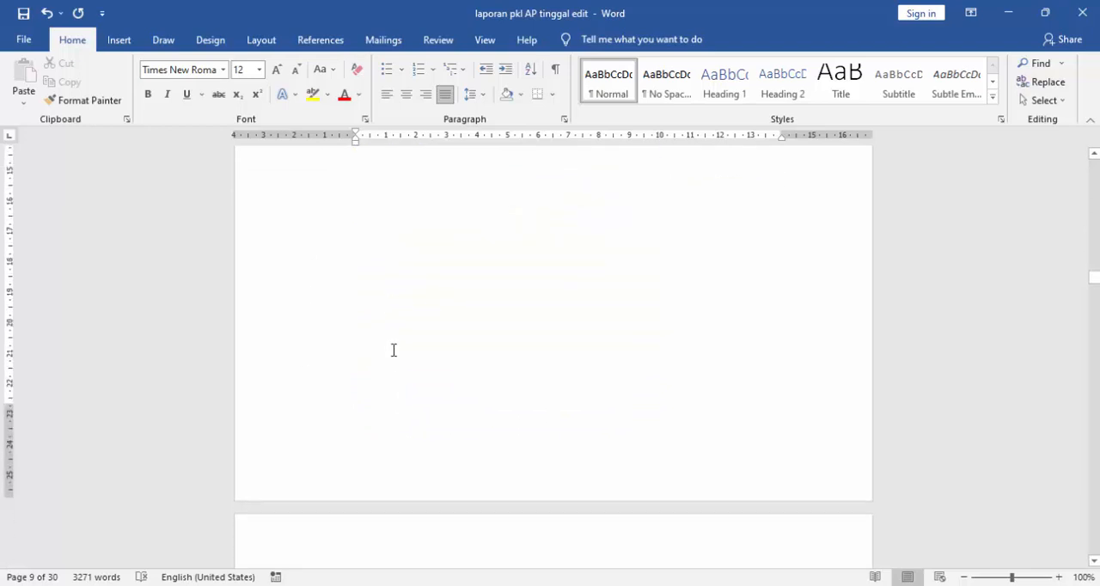
scroll(435, 345, "down", 2)
left_click(700, 316)
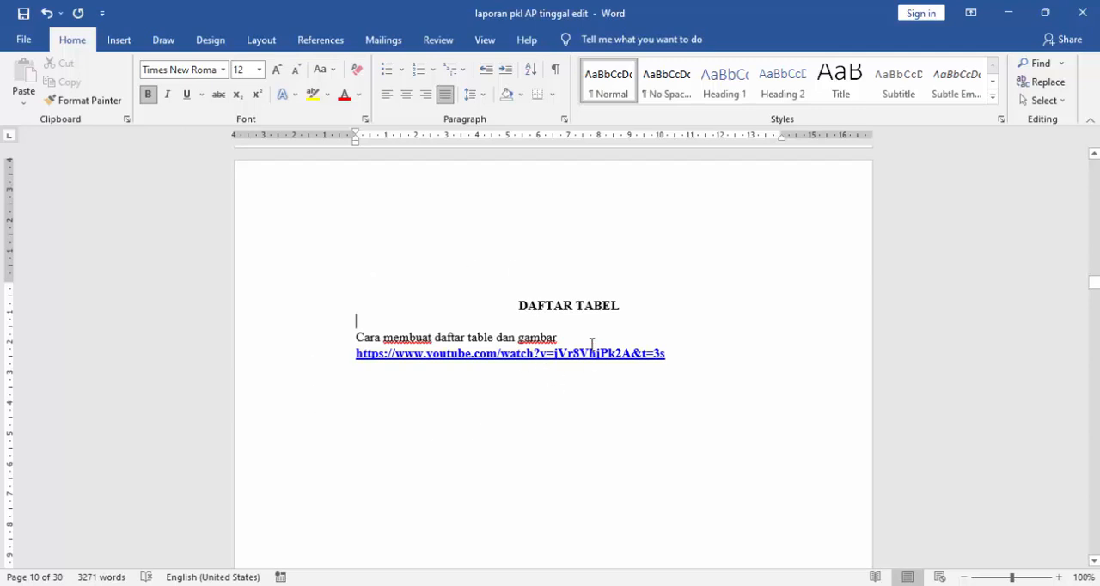
- Review the "DAFTAR GAMBAR" page with its tutorial link for making the lists of tables and figures
scroll(590, 363, "down", 15)
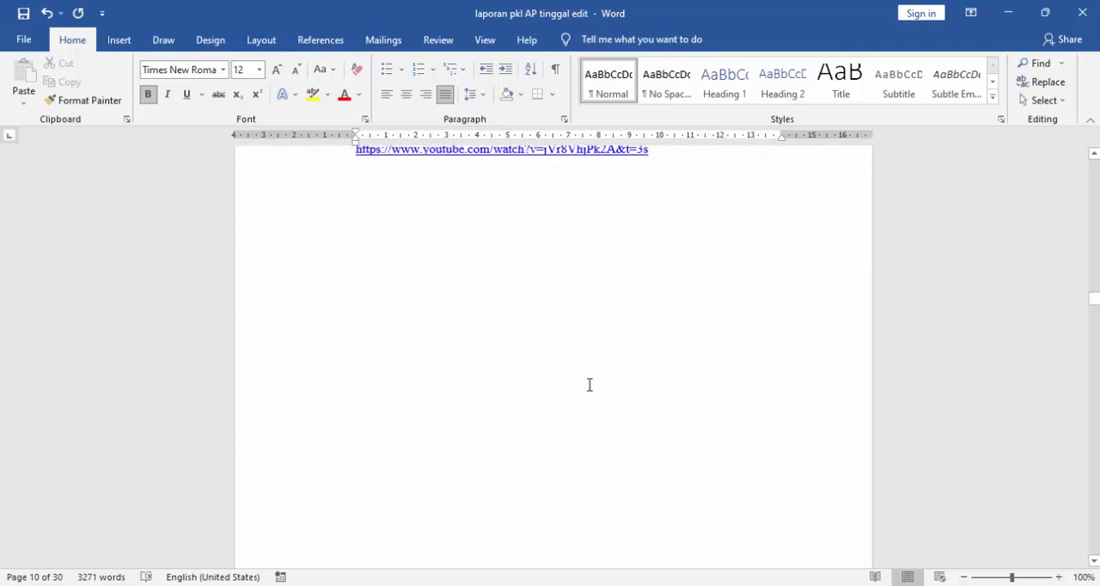
scroll(589, 363, "up", 3)
scroll(590, 363, "up", 2)
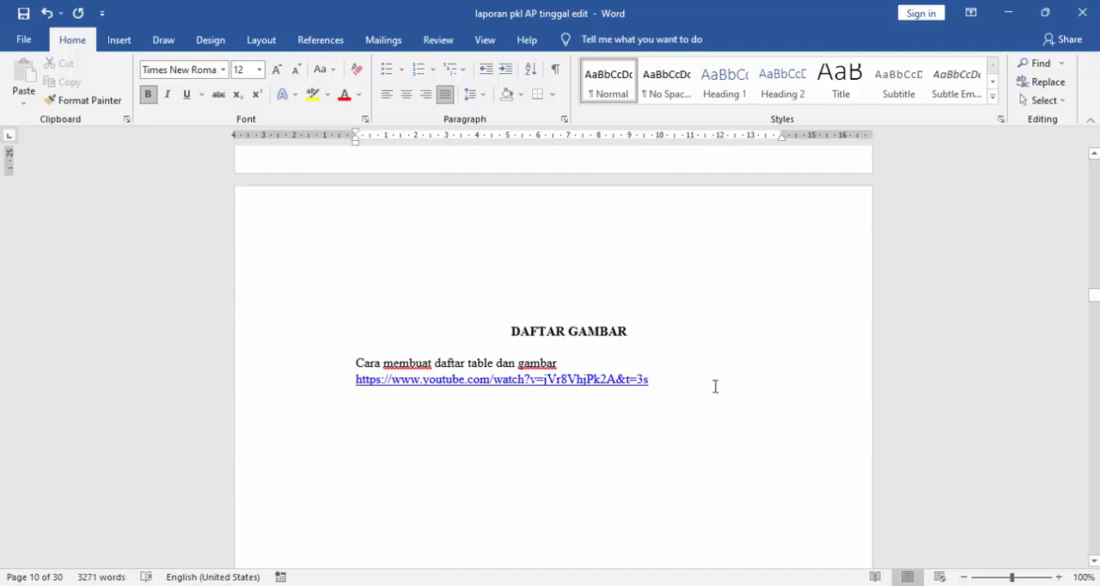
- Delete the blank line above the "BAB I PENDAHULUAN" heading
scroll(714, 386, "down", 15)
scroll(682, 389, "down", 4)
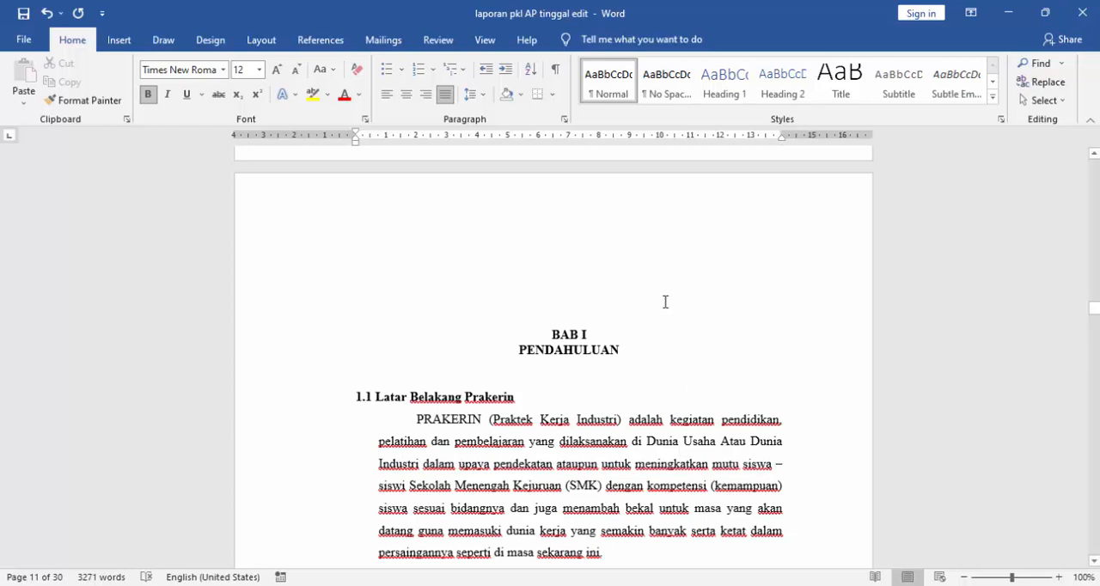
left_click(557, 263)
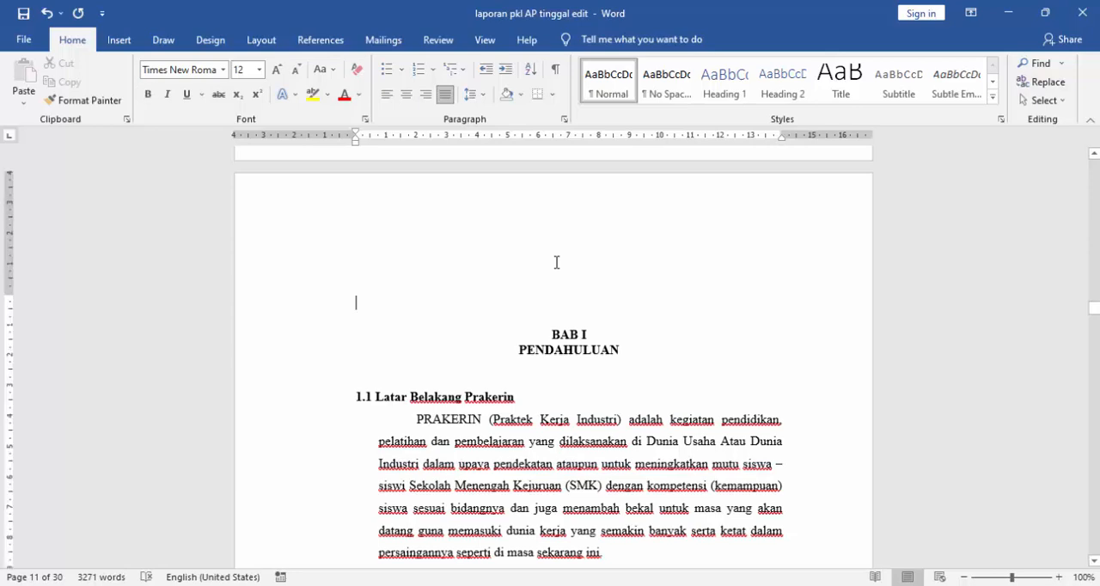
key("BackSpace")
- Read section 1.1 "Latar Belakang Prakerin" down to its red paragraph about SMK XXX's internship policy
scroll(621, 356, "down", 3)
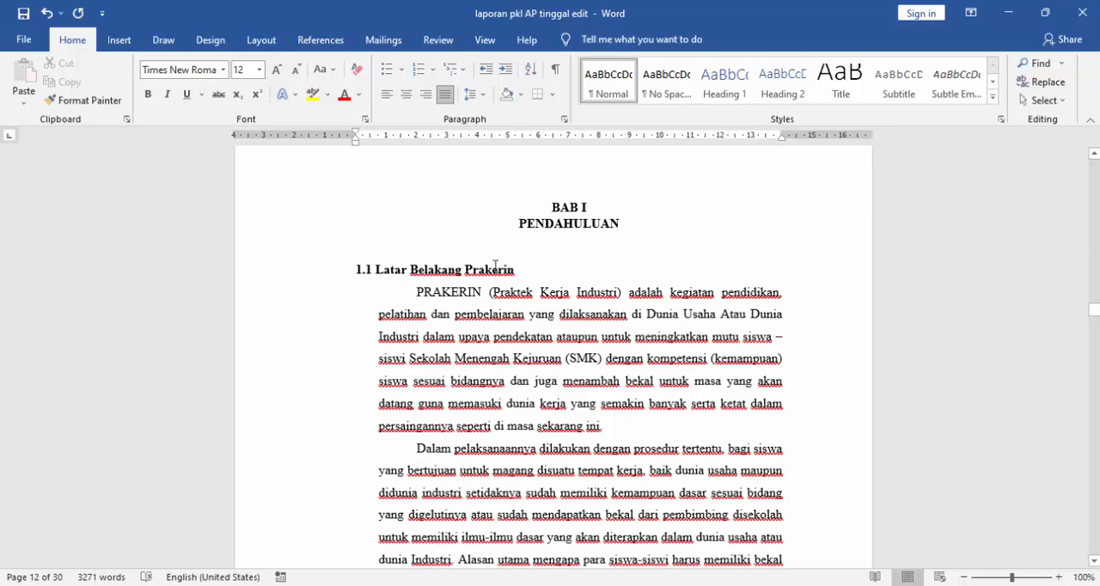
scroll(490, 292, "down", 3)
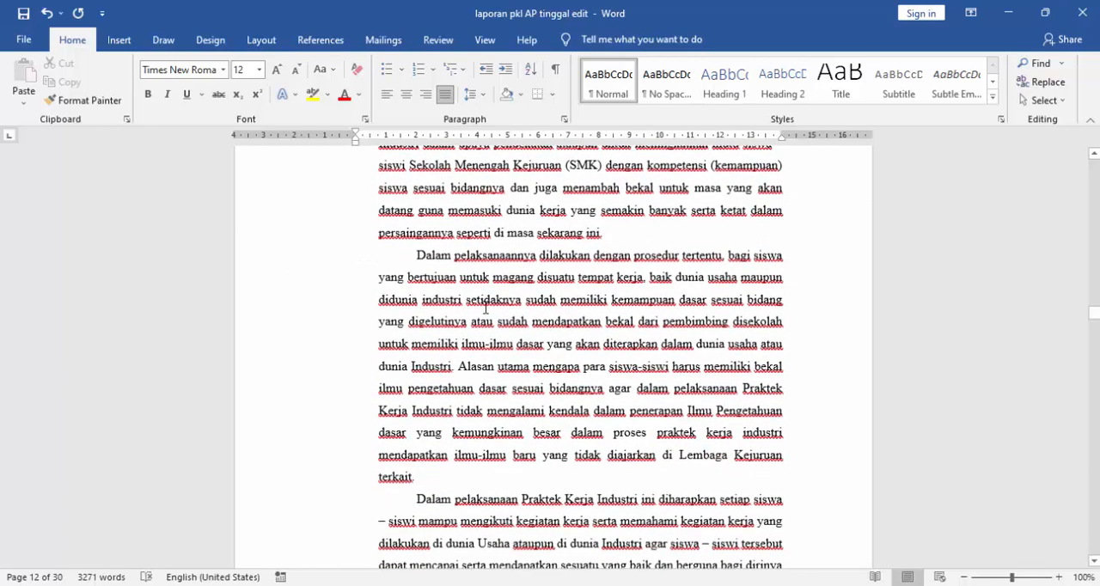
scroll(485, 308, "down", 8)
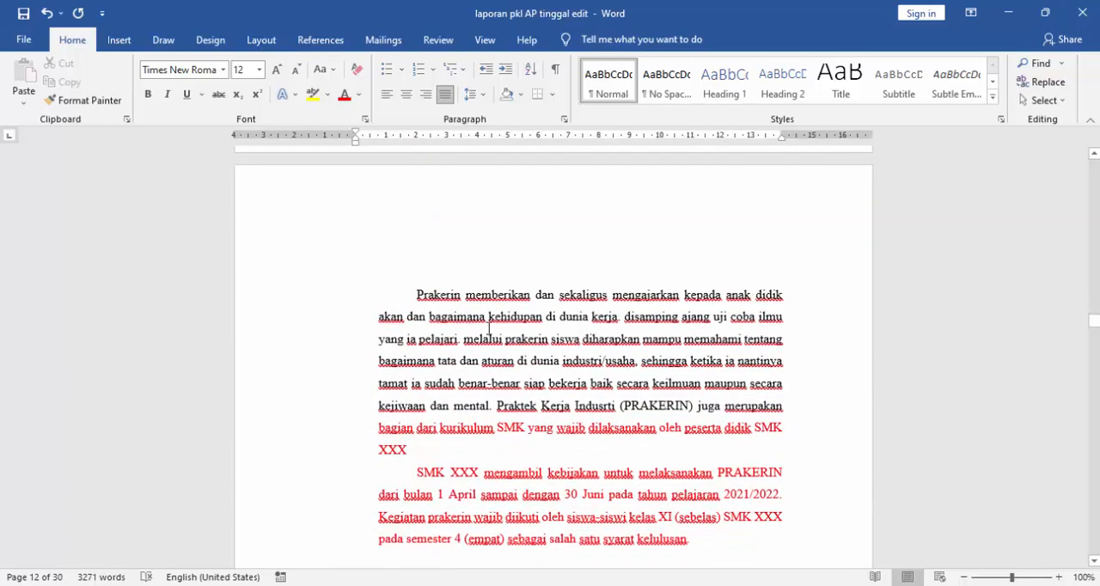
scroll(507, 344, "down", 2)
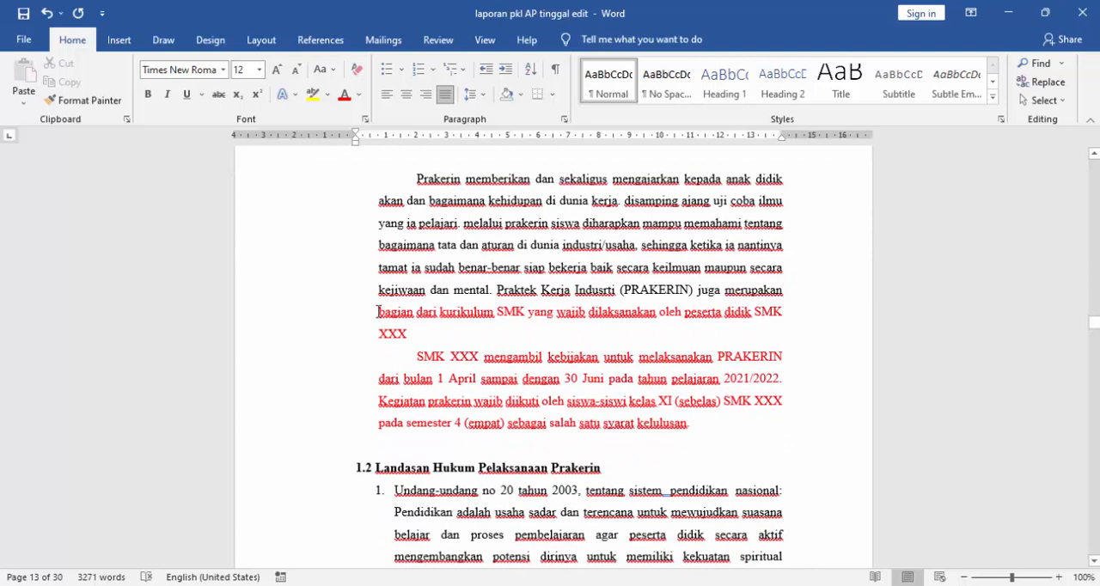
- Select the red SMK XXX passages at the end of section 1.1 and view the font colour choices without applying one
left_click_drag(378, 311, 708, 432)
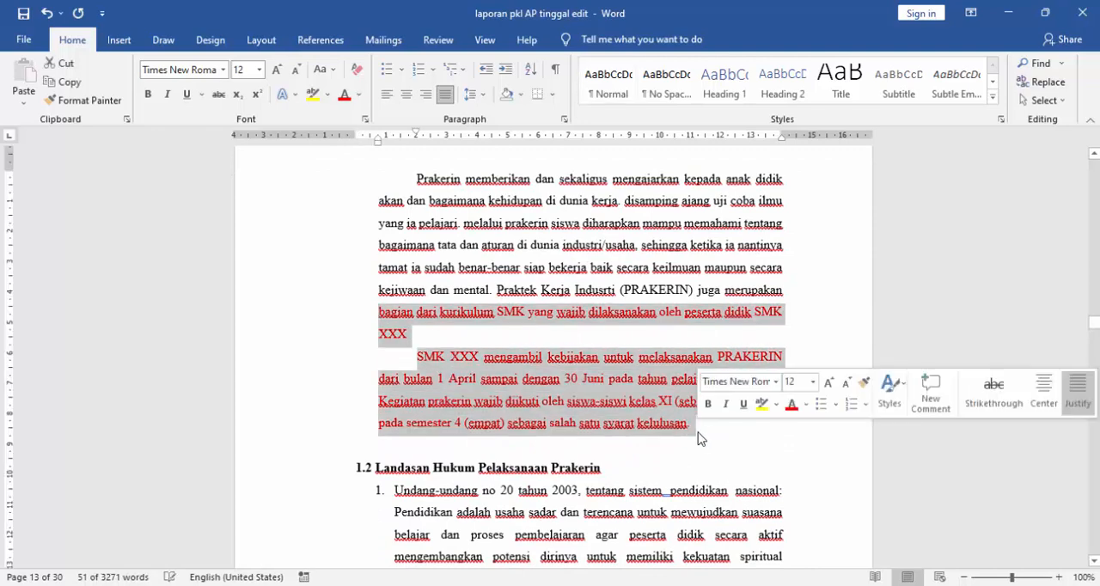
left_click(698, 439)
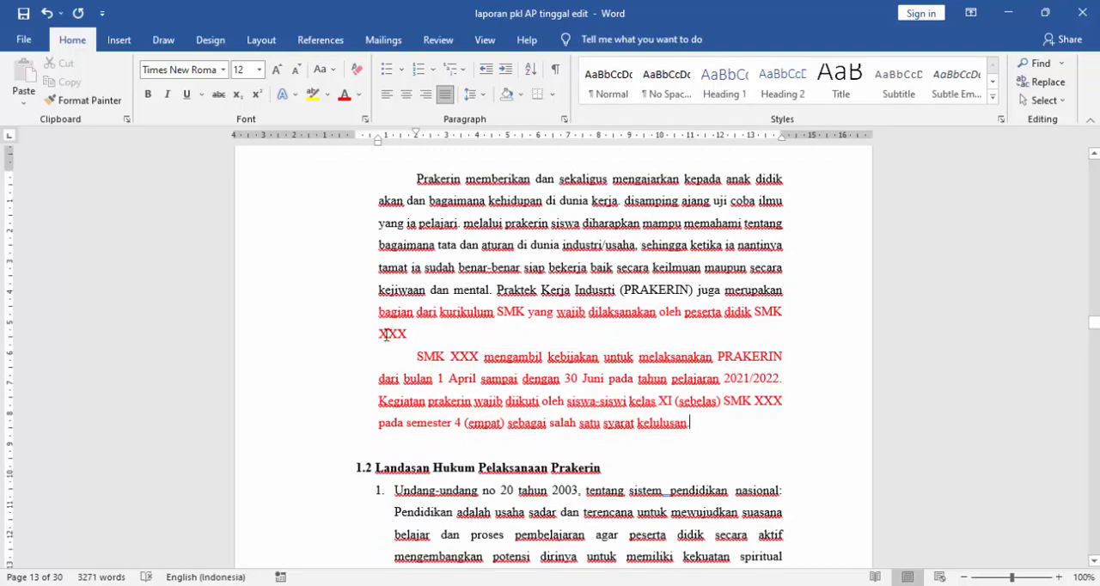
left_click(423, 335)
left_click_drag(359, 317, 359, 447)
left_click(361, 96)
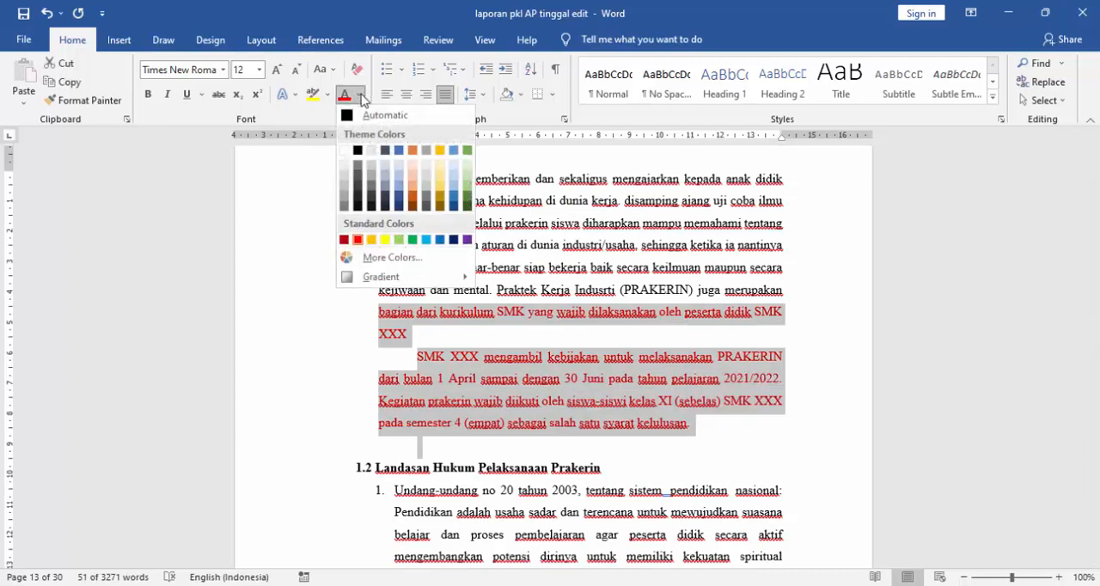
scroll(701, 434, "down", 3)
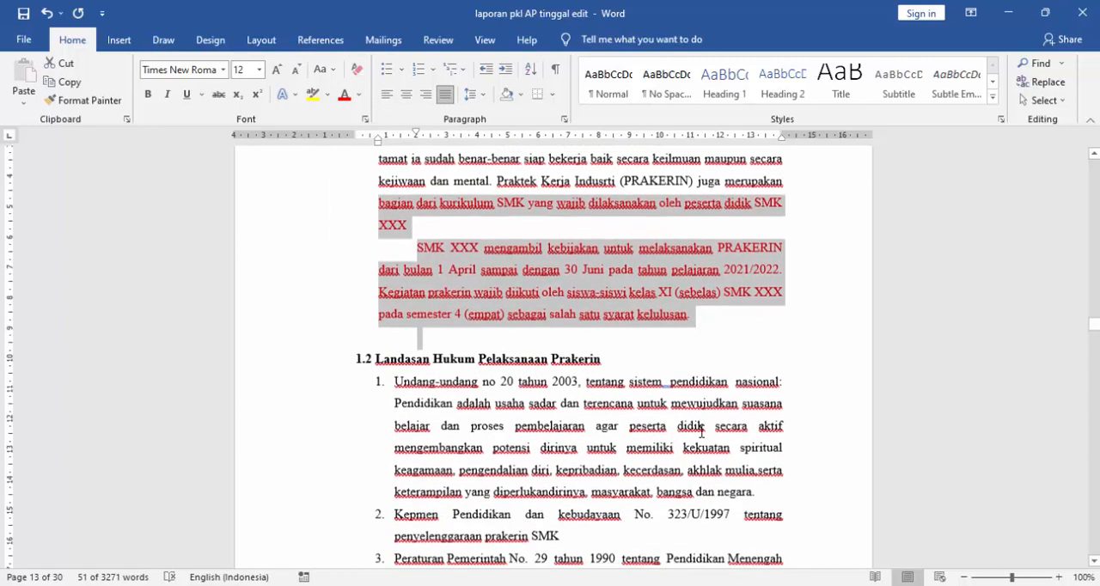
left_click(632, 337)
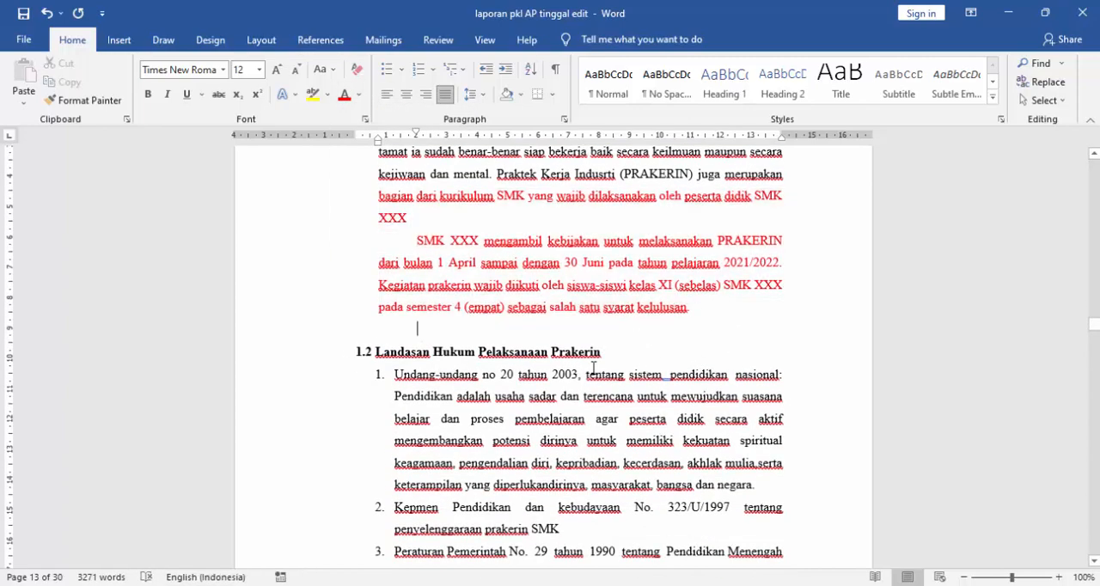
- Examine section 1.2 "Landasan Hukum Pelaksanaan Prakerin" and the general and specific aims in section 1.3 "Maksud dan Tujuan Prakerin"
left_click(602, 355)
scroll(603, 358, "down", 3)
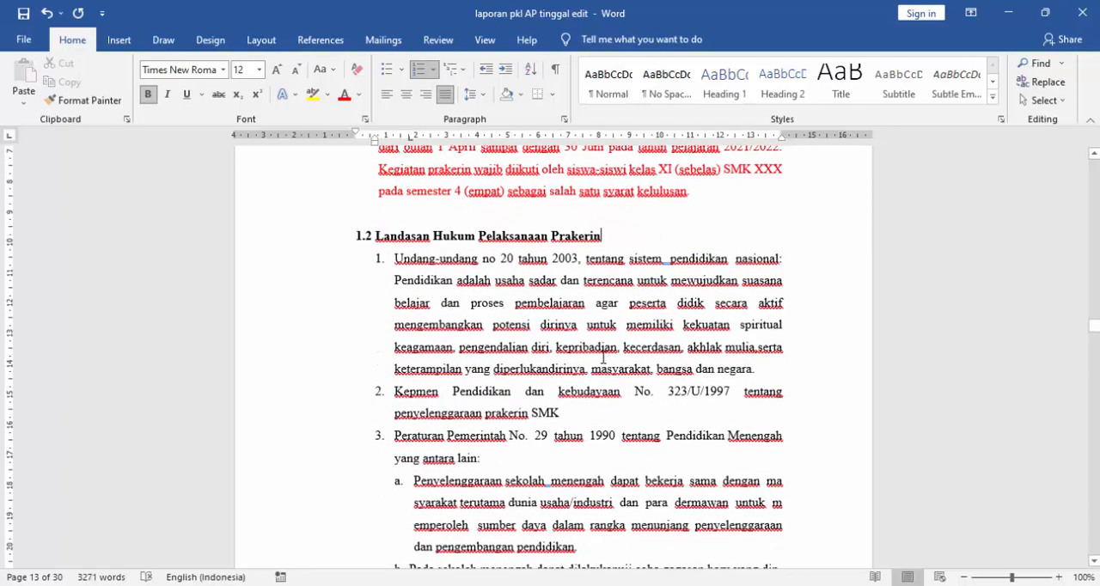
scroll(602, 356, "down", 10)
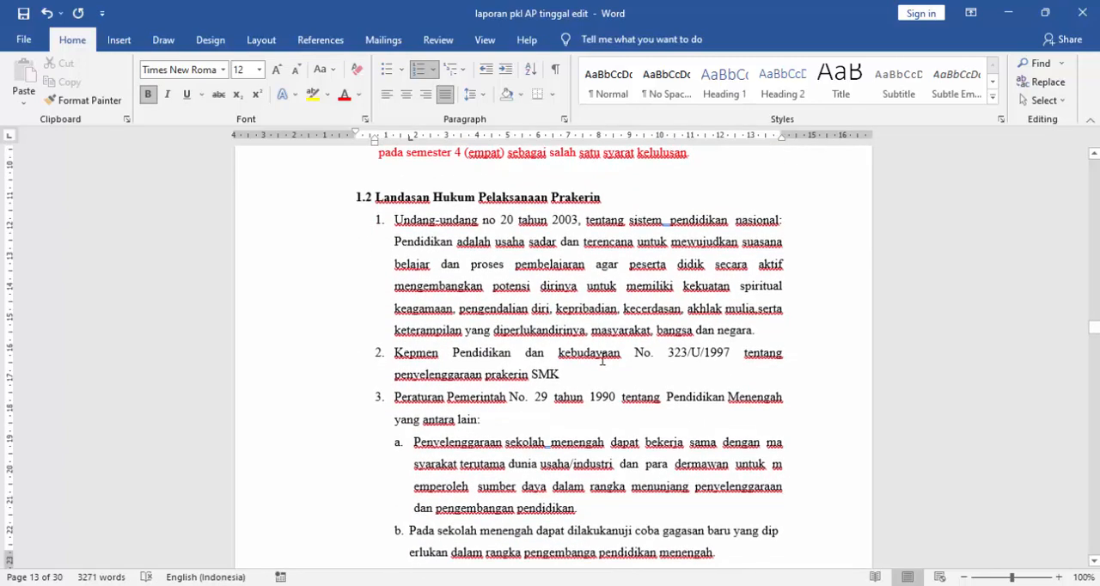
scroll(598, 367, "down", 6)
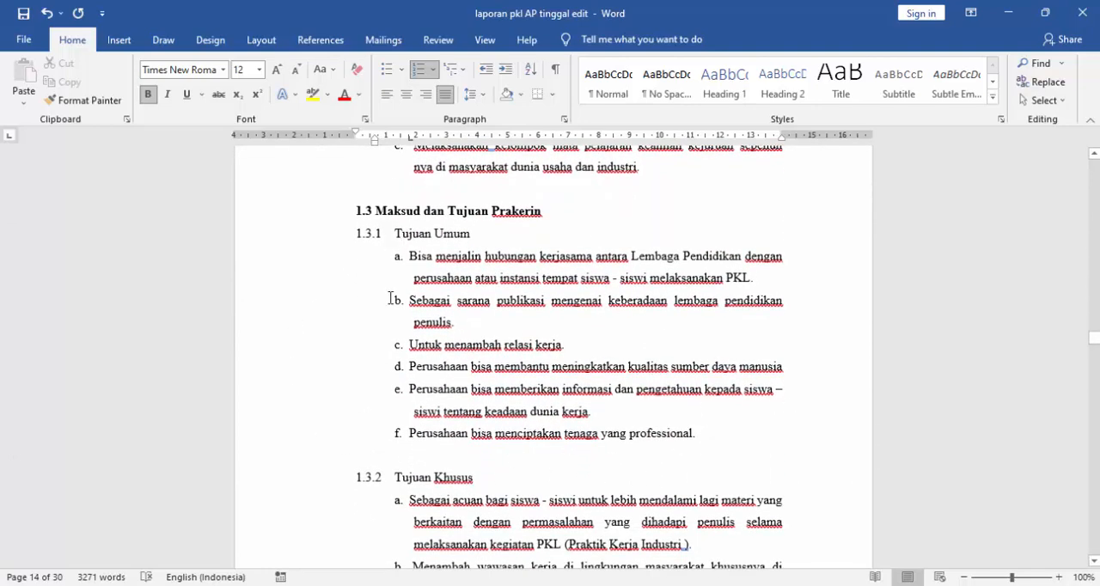
scroll(421, 391, "down", 2)
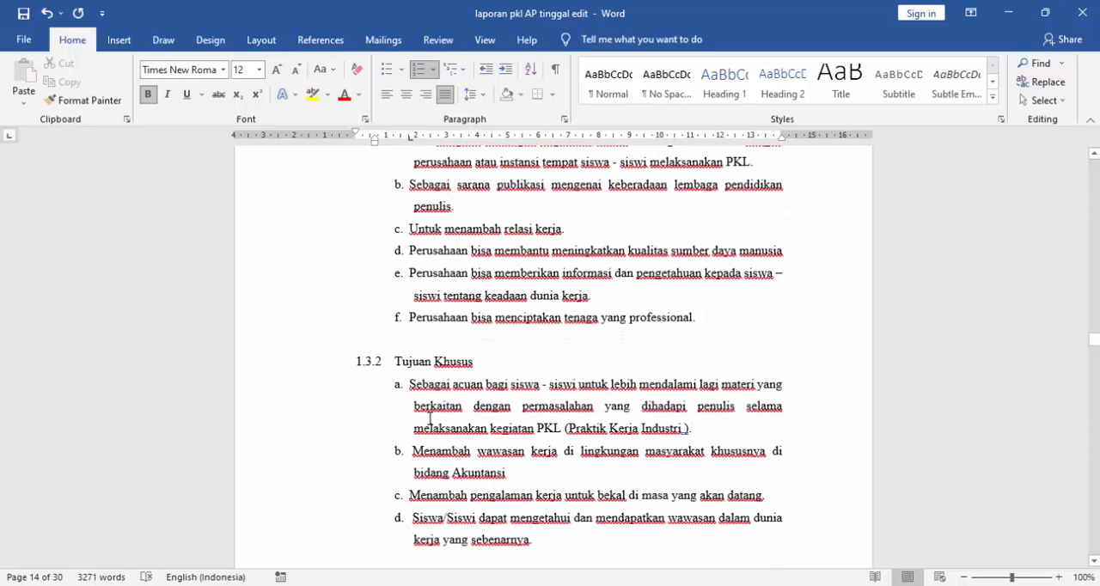
scroll(411, 256, "up", 2)
scroll(496, 460, "down", 12)
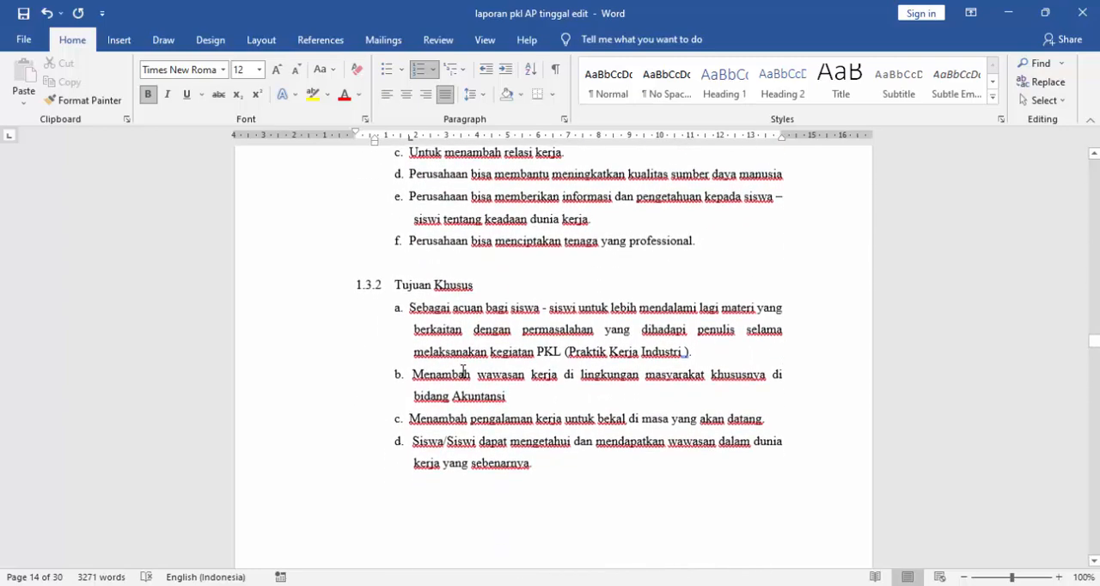
- Examine section 1.4 "Manfaat Prakerin" with its lists of benefits for students, the school and the company
scroll(553, 413, "down", 11)
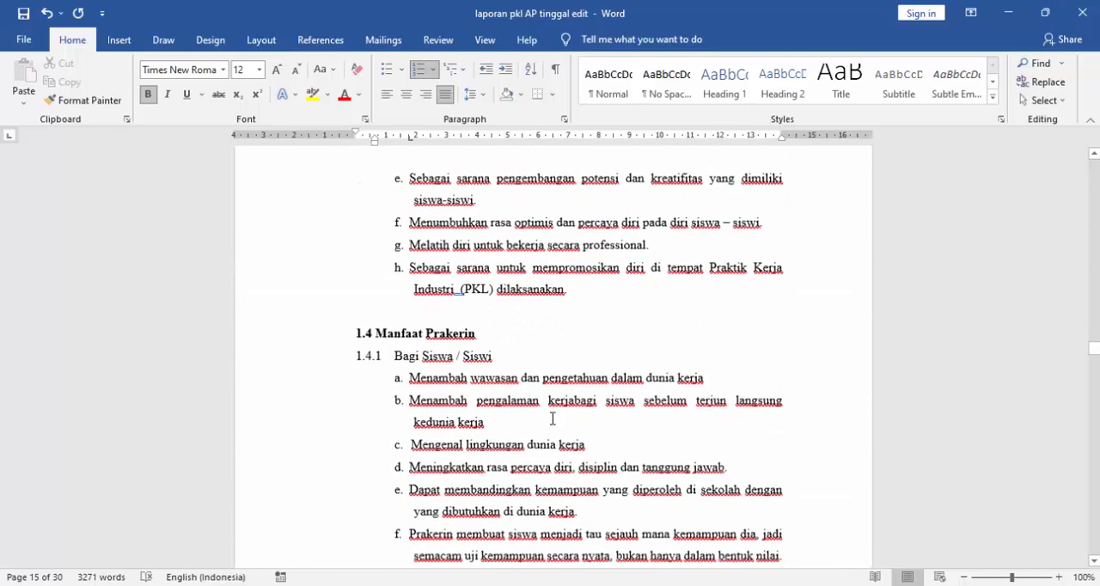
scroll(481, 344, "up", 3)
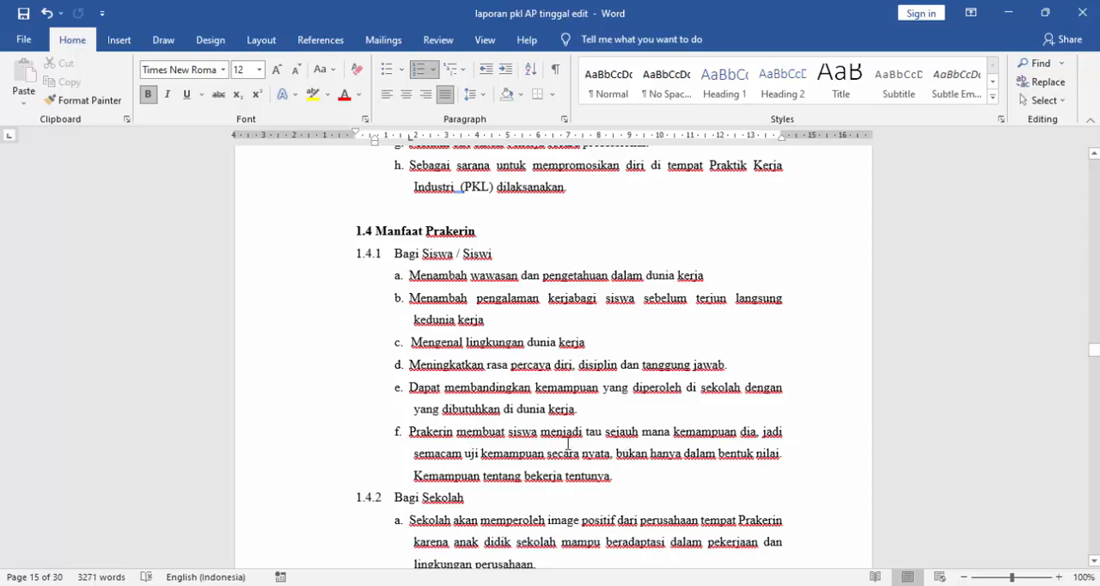
scroll(567, 443, "down", 3)
scroll(453, 313, "up", 4)
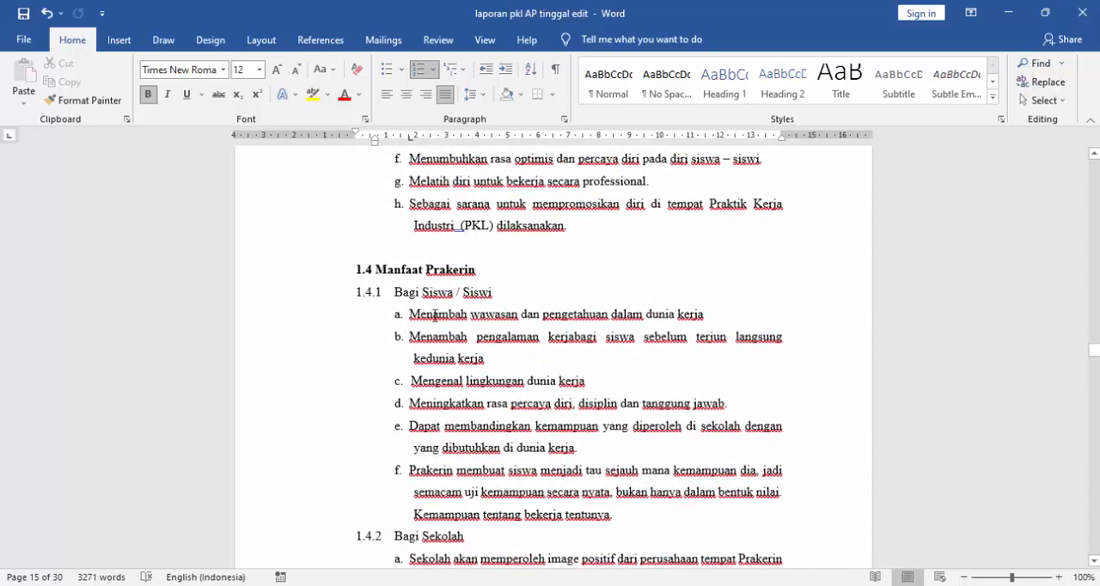
scroll(435, 315, "down", 12)
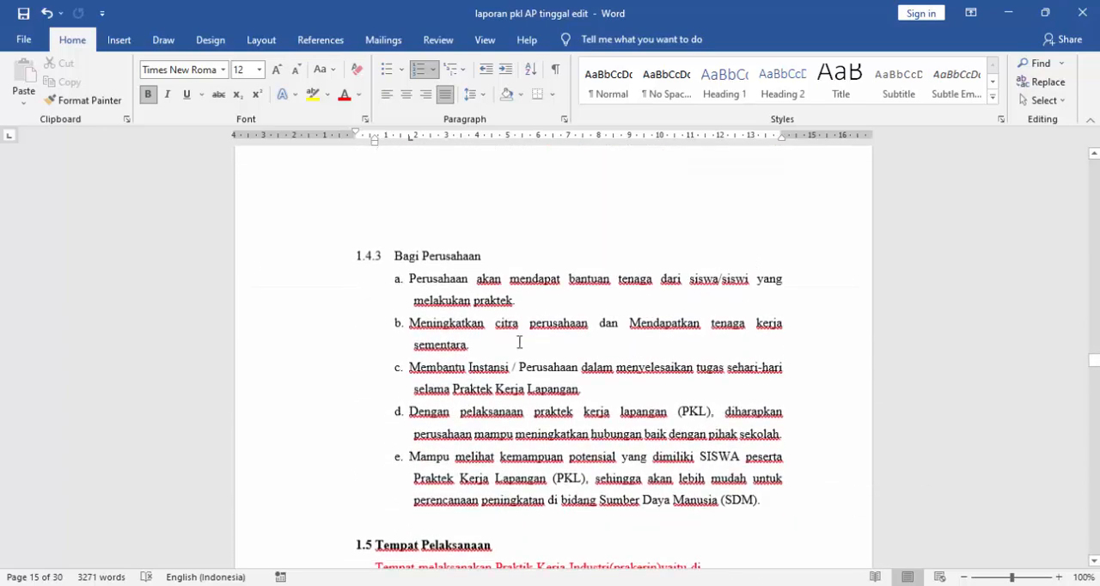
scroll(616, 466, "down", 1)
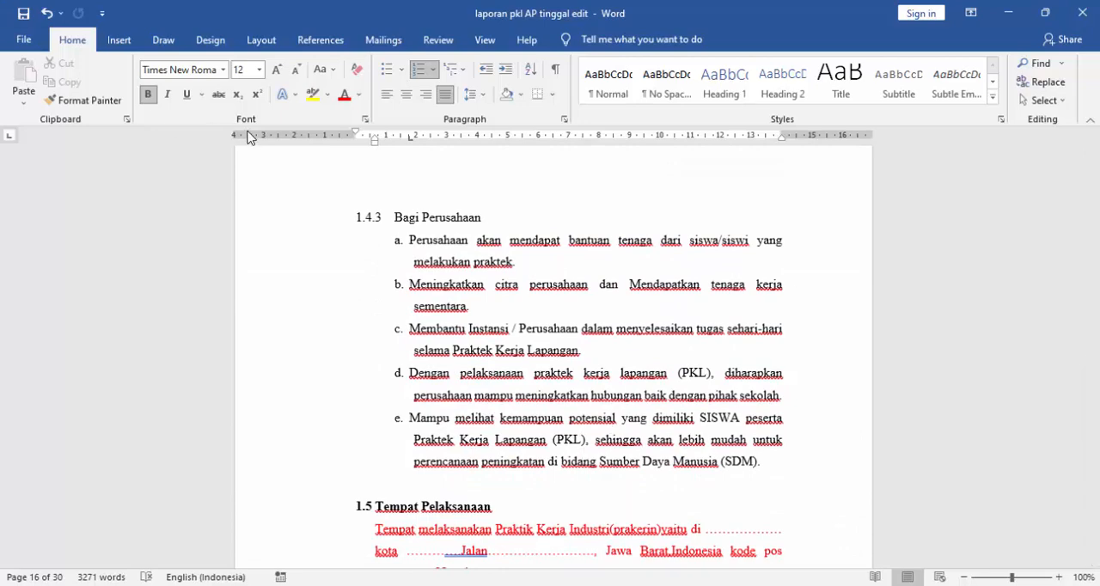
- Select the red paragraph in section 1.5 "Tempat Pelaksanaan" to inspect its dotted placeholders for company location, postcode and phone number
scroll(518, 374, "down", 3)
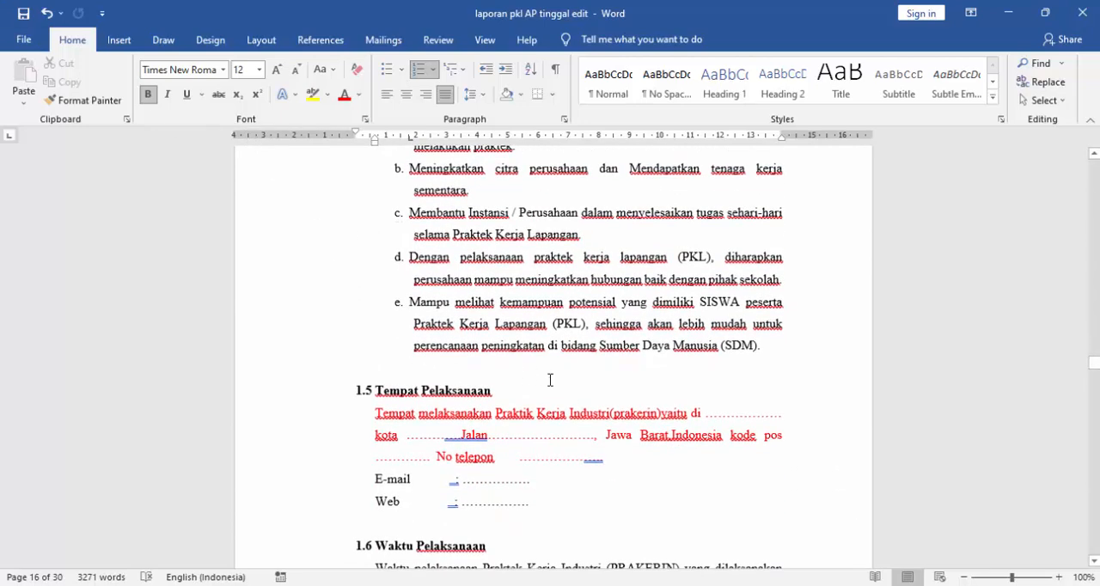
scroll(550, 379, "down", 2)
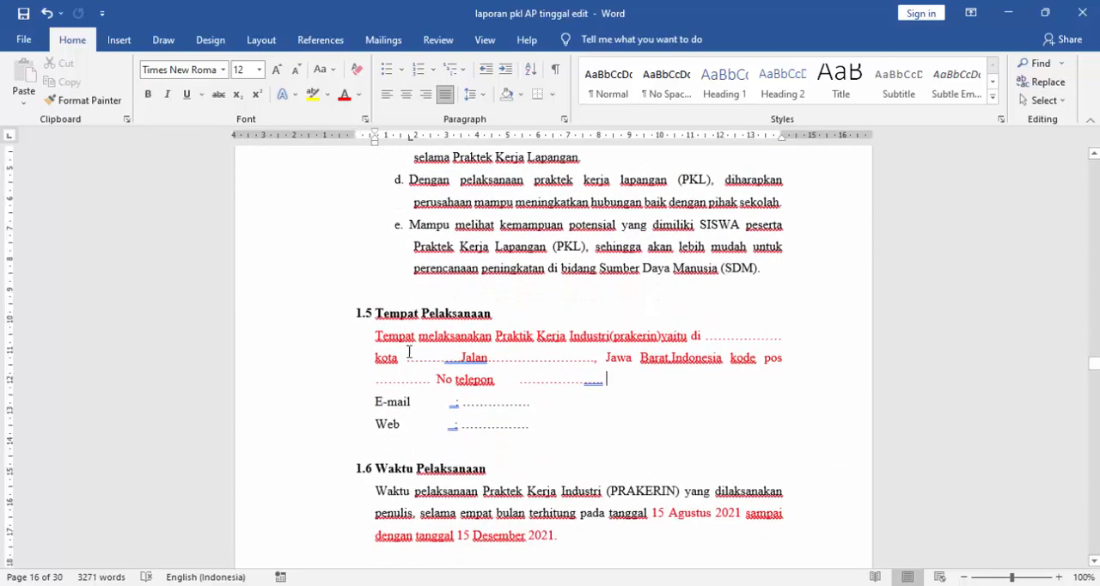
left_click_drag(375, 336, 588, 379)
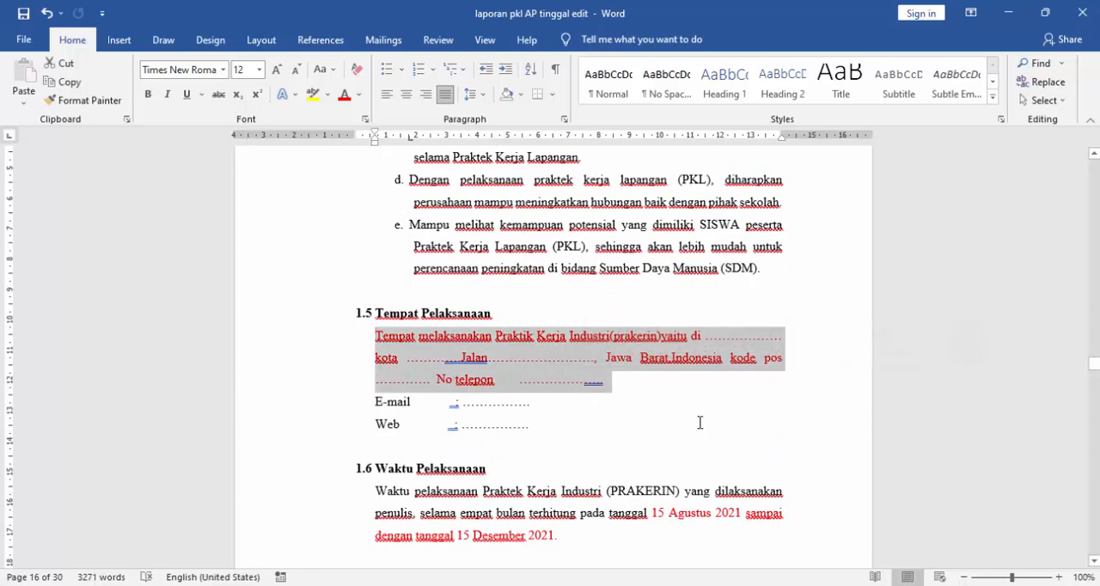
left_click(529, 424)
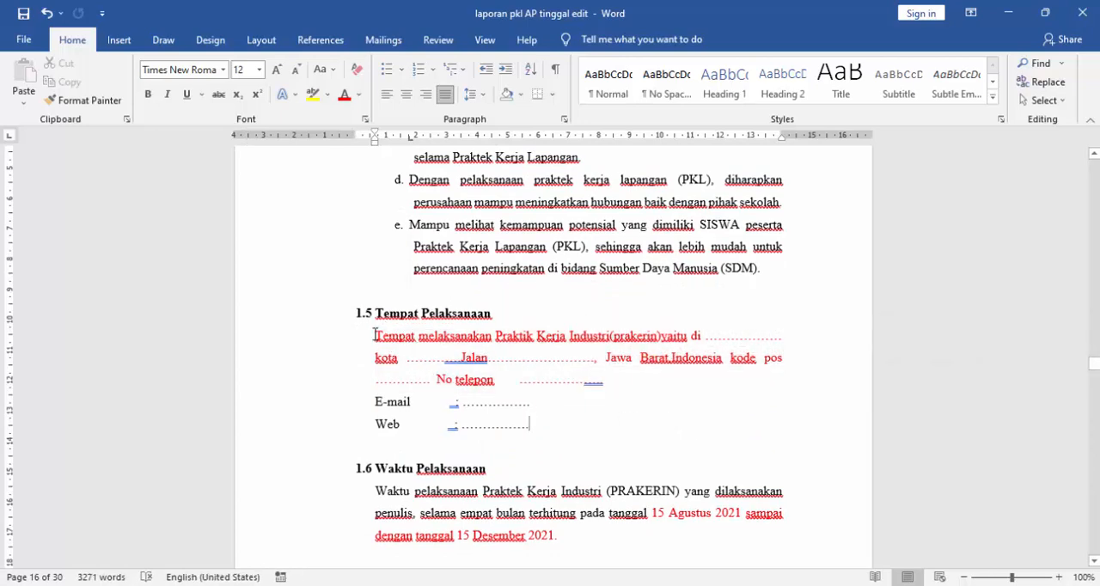
left_click_drag(376, 335, 658, 381)
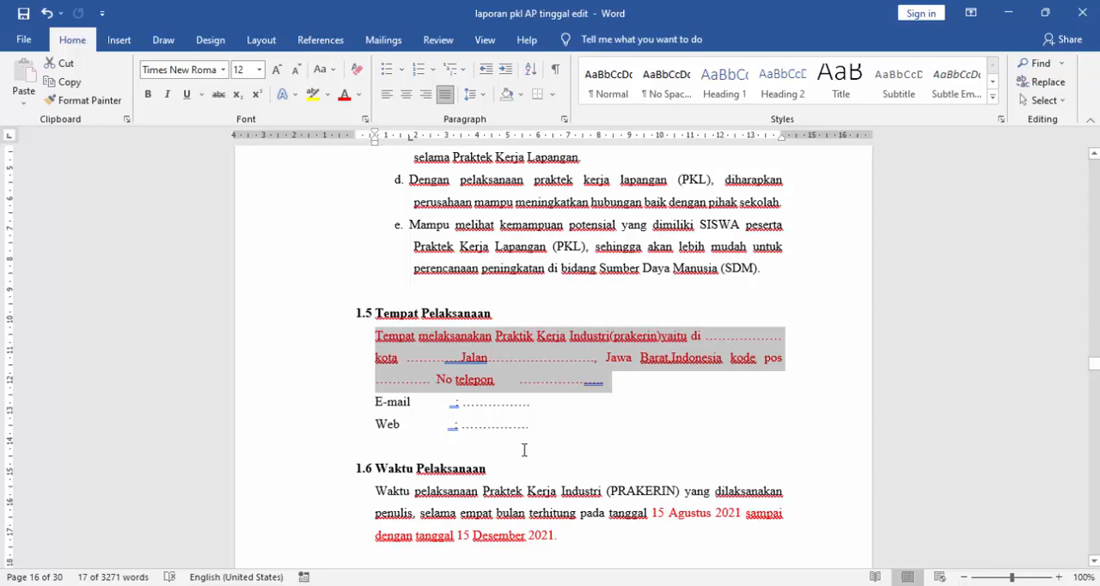
- Inspect section 1.6 "Waktu Pelaksanaan" by selecting its paragraph and red date range, and view the start of section 1.7 "Metode Pengumpulan Data"
scroll(534, 442, "down", 2)
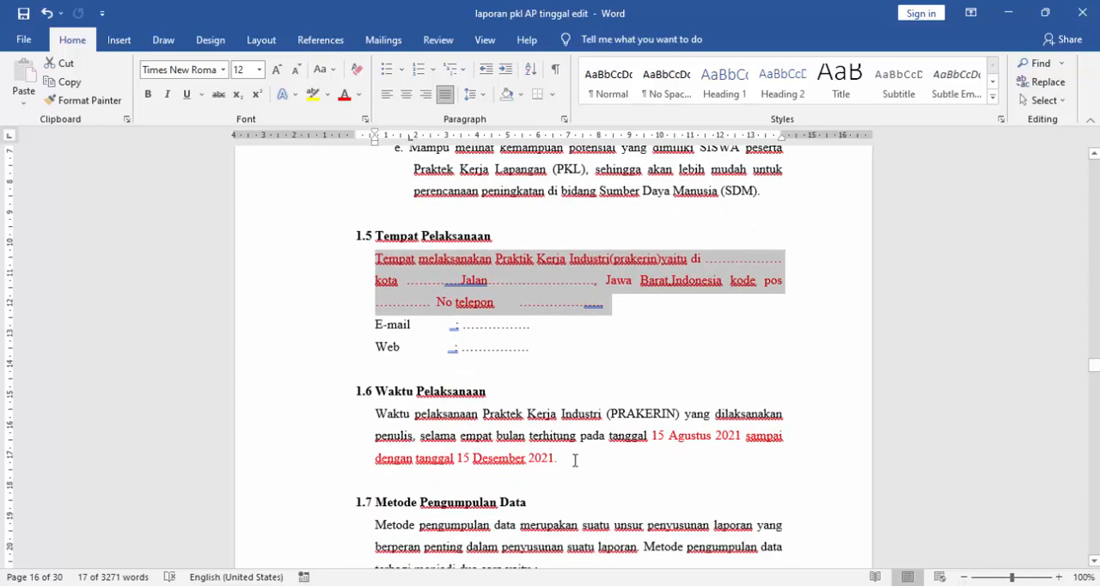
left_click(575, 460)
scroll(575, 461, "down", 1)
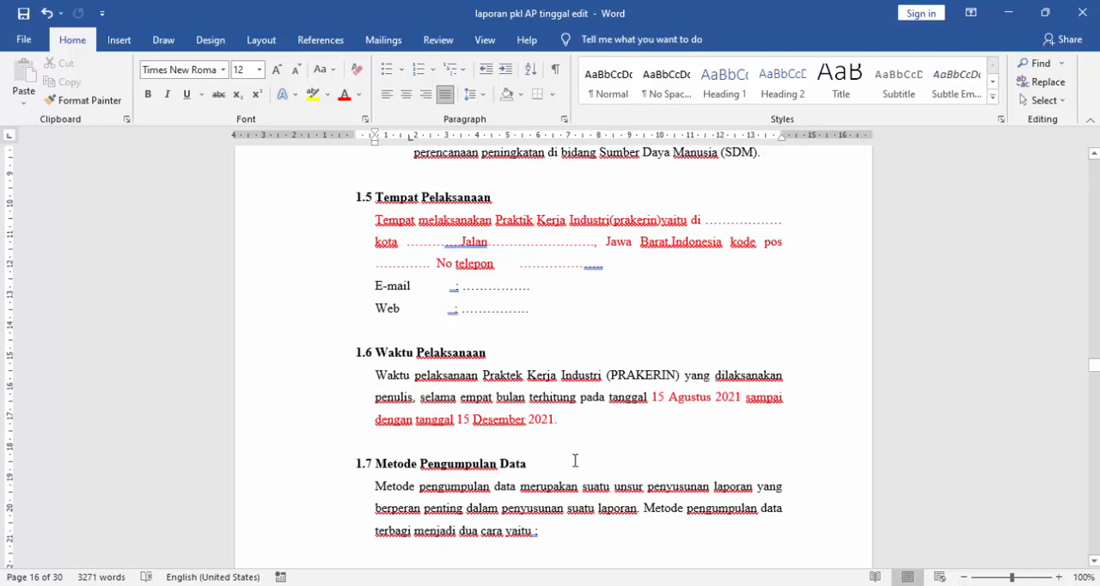
left_click_drag(371, 376, 557, 430)
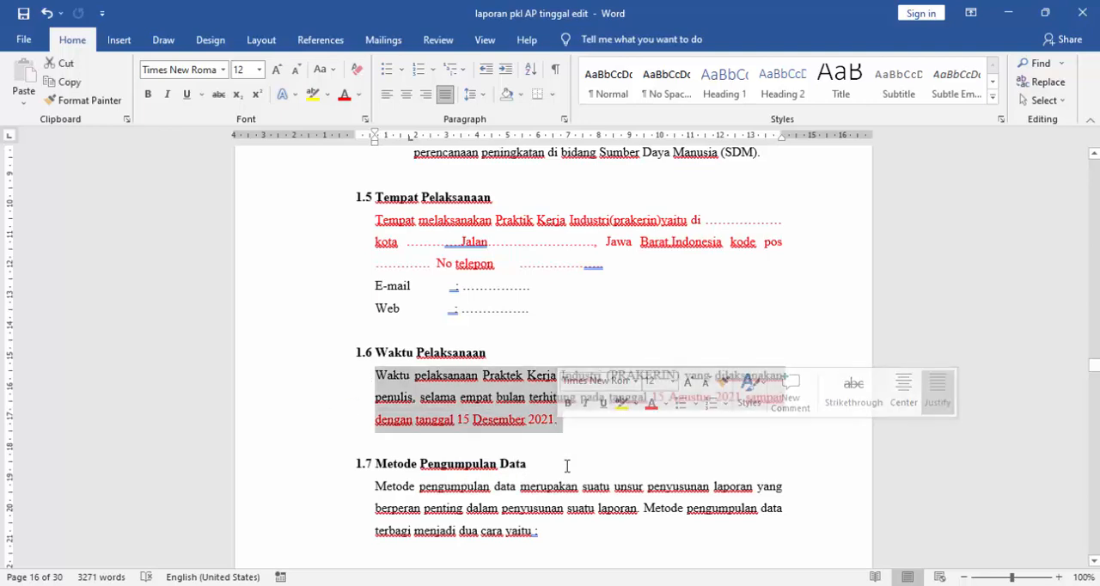
left_click(562, 443)
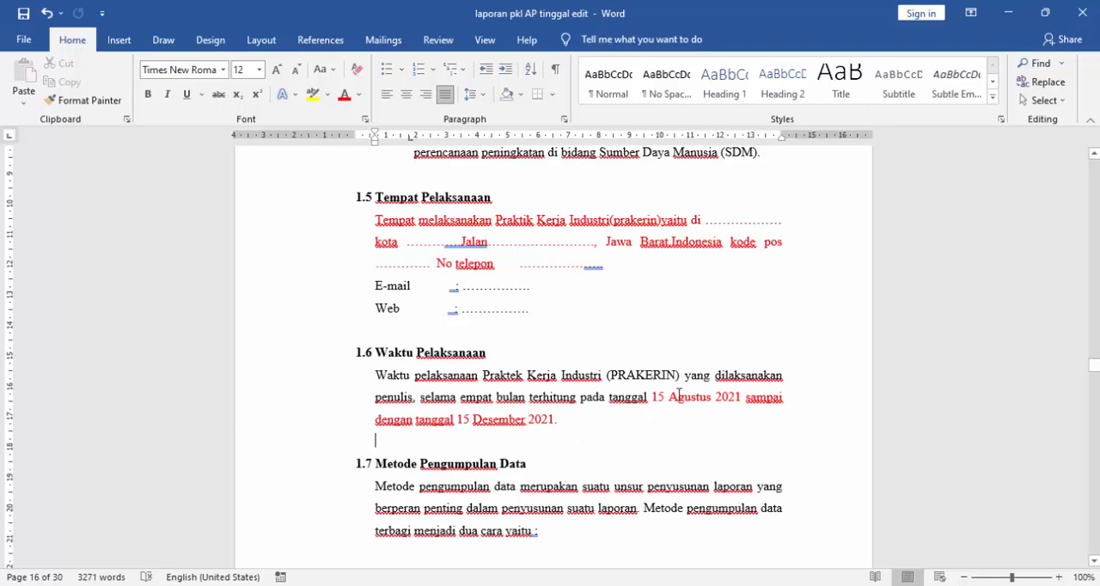
left_click_drag(650, 397, 688, 421)
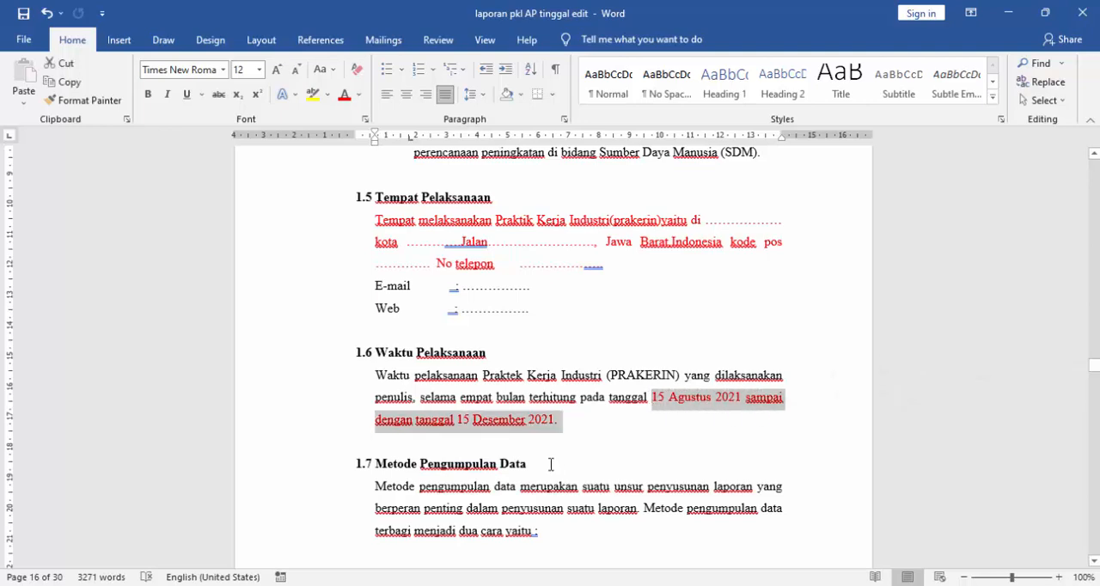
scroll(567, 430, "down", 2)
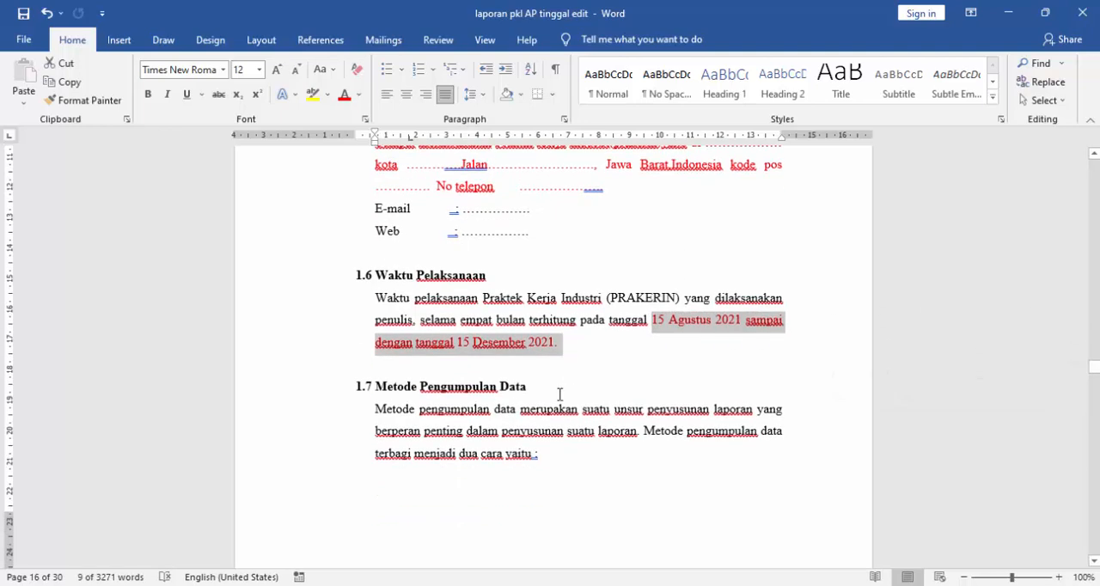
left_click(559, 393)
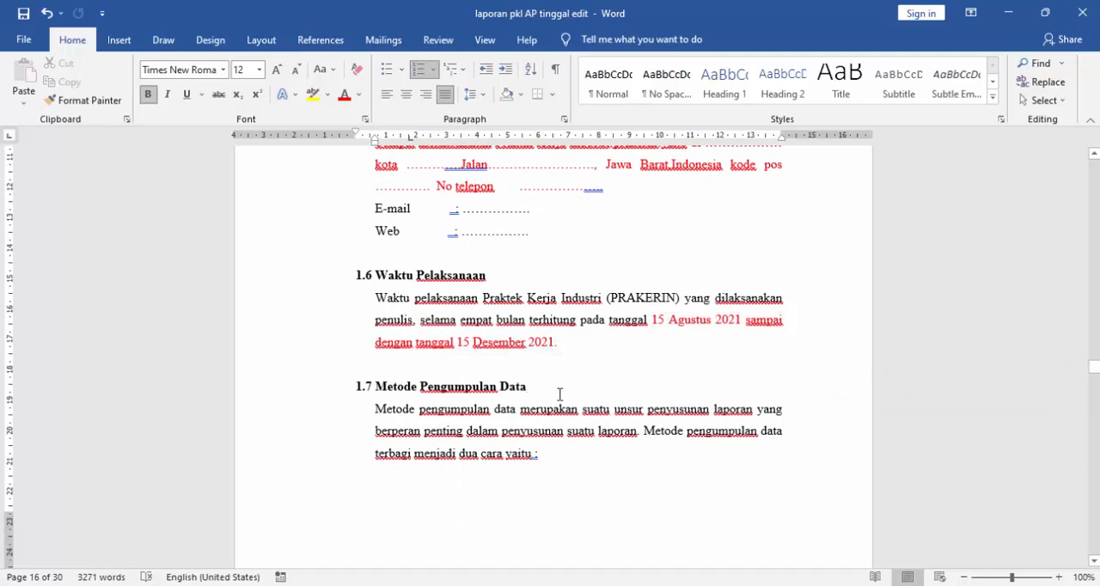
- Examine section 1.7 "Metode Pengumpulan Data" with its "Observasi" and "Wawancara" data collection methods
scroll(559, 394, "down", 4)
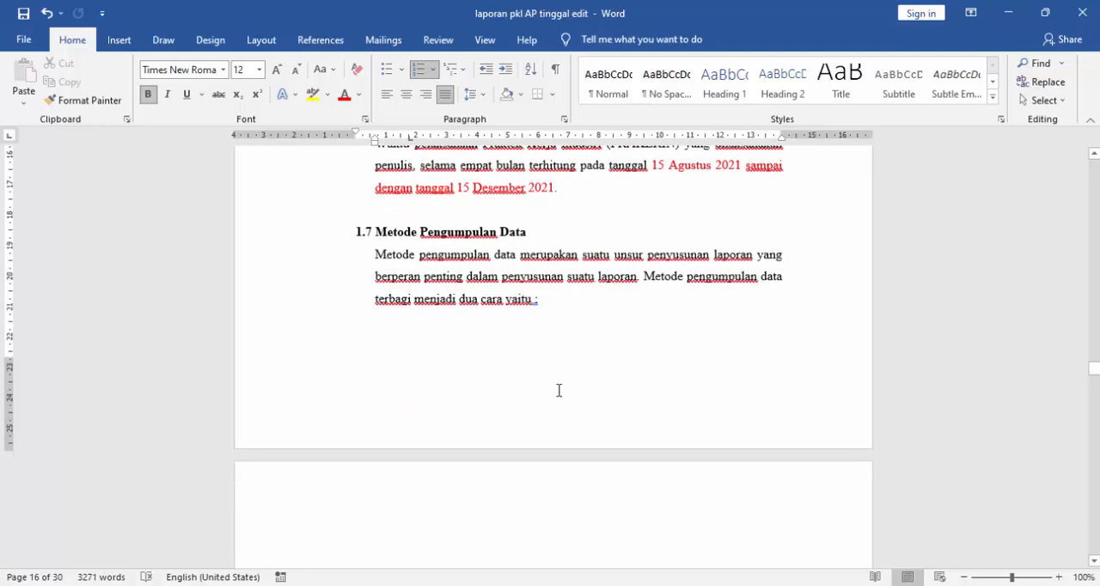
scroll(559, 390, "down", 1)
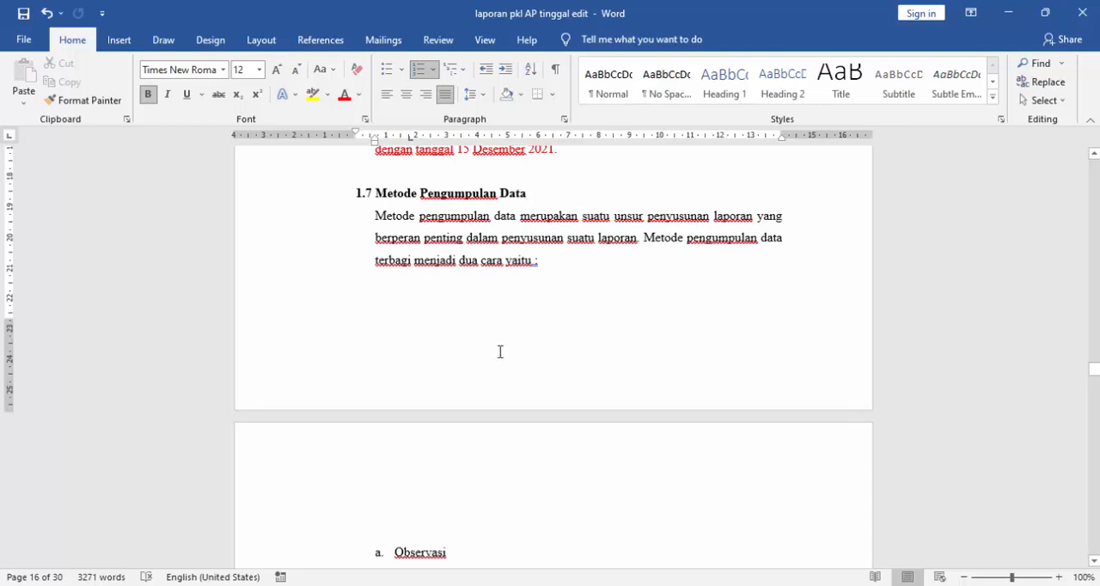
scroll(492, 370, "down", 1)
scroll(492, 373, "down", 1)
scroll(491, 375, "up", 3)
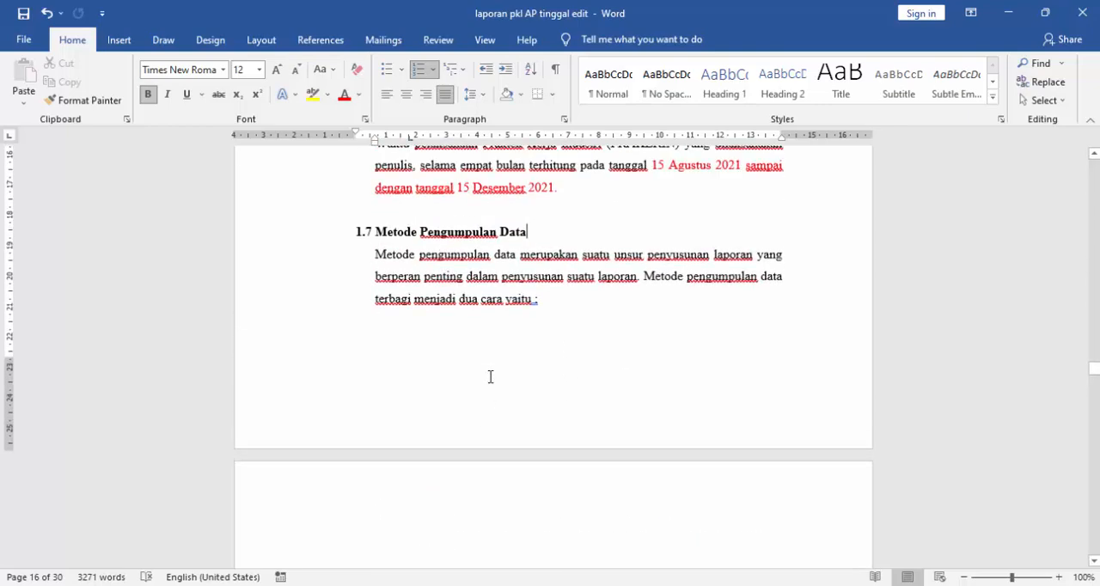
scroll(491, 376, "down", 6)
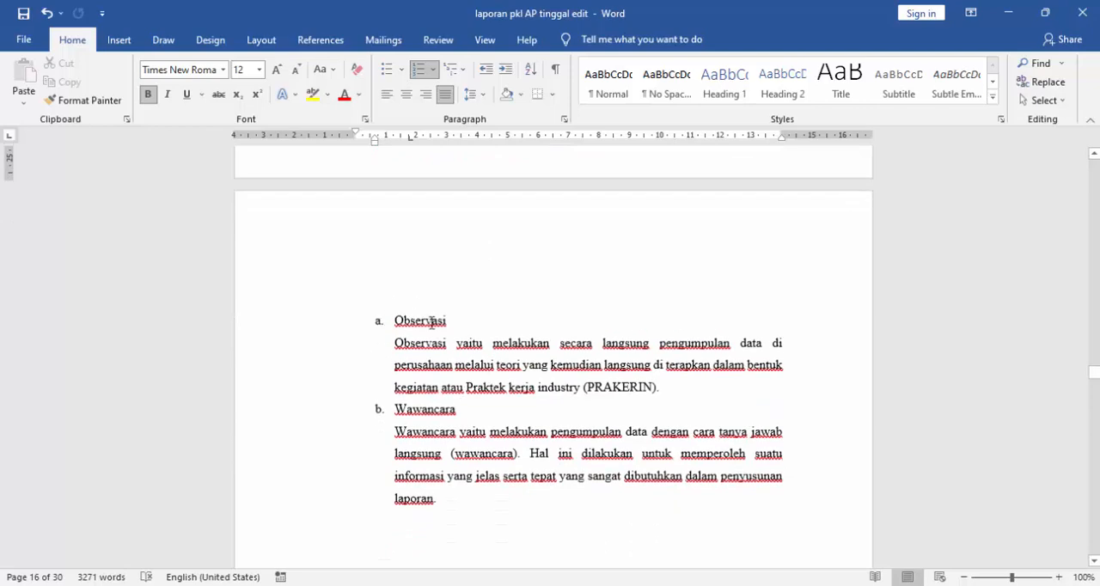
left_click(455, 413)
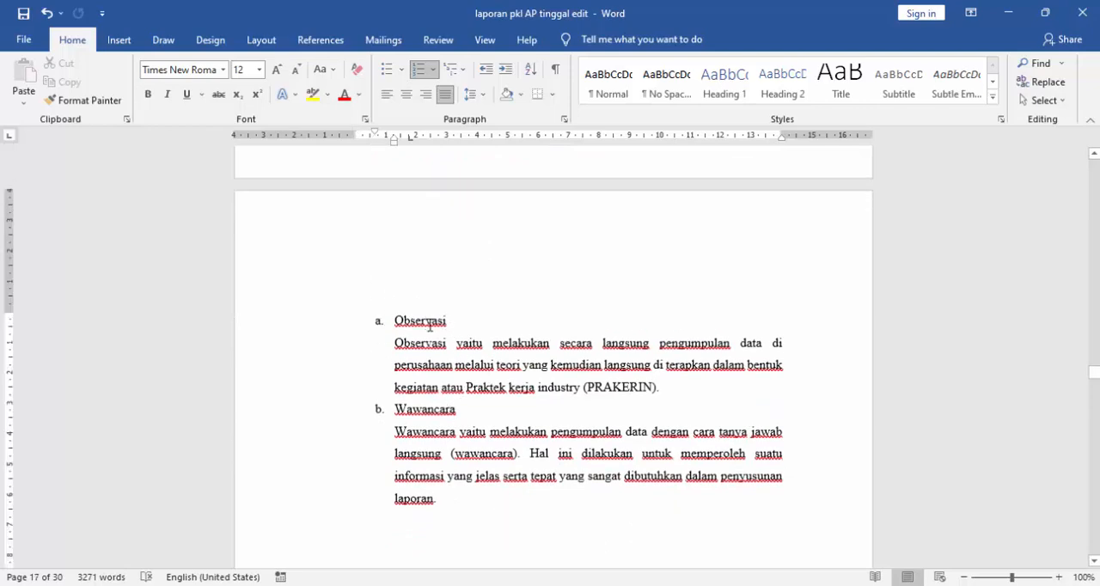
scroll(428, 340, "down", 4)
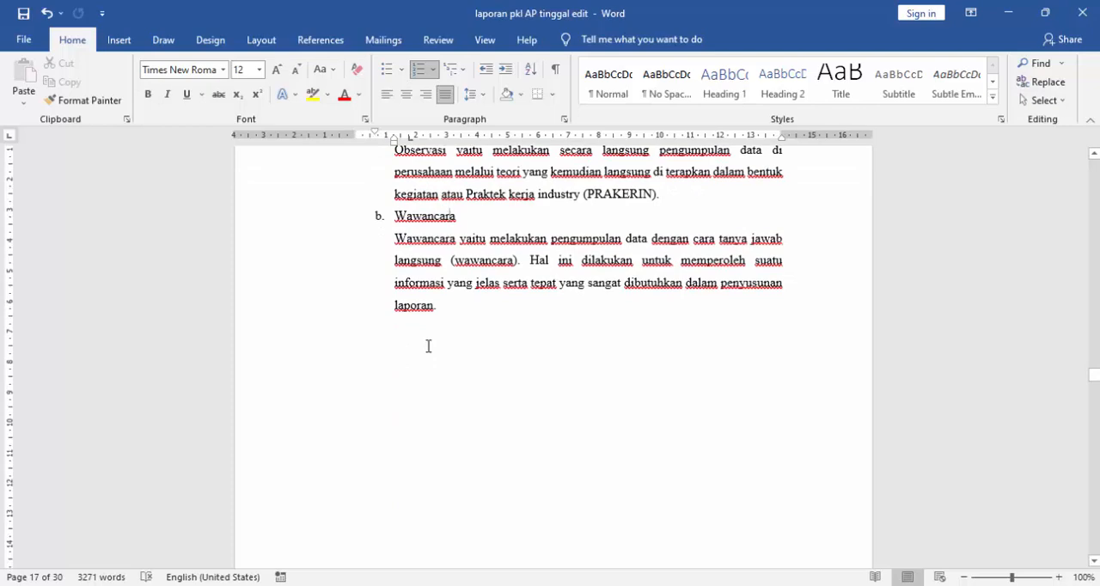
scroll(427, 345, "up", 2)
- View the opening of BAB II "Gambaran Umum Perusahaan" and place the cursor at the end of the "Sejarah Perusahaan" heading
scroll(428, 345, "down", 10)
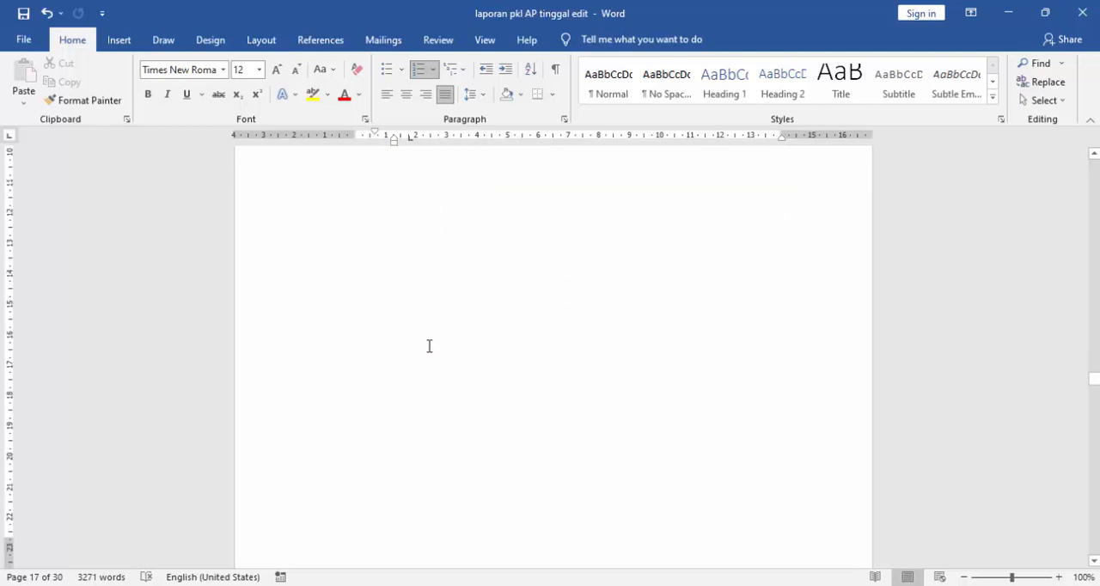
scroll(429, 347, "down", 4)
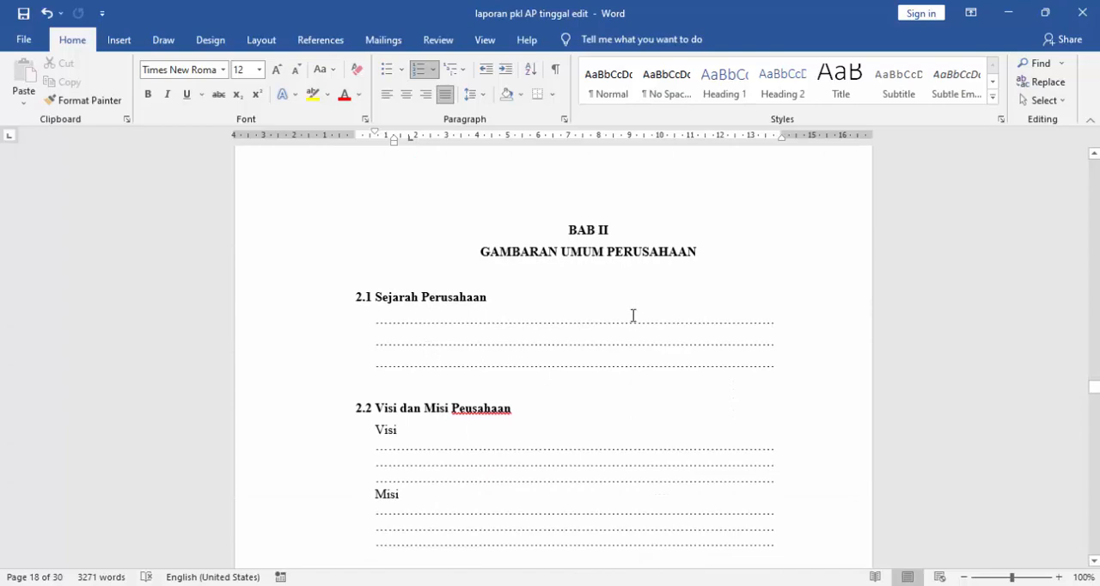
scroll(633, 314, "down", 3)
scroll(633, 314, "up", 4)
scroll(601, 326, "down", 2)
scroll(550, 344, "down", 2)
scroll(595, 456, "down", 2)
scroll(590, 461, "up", 4)
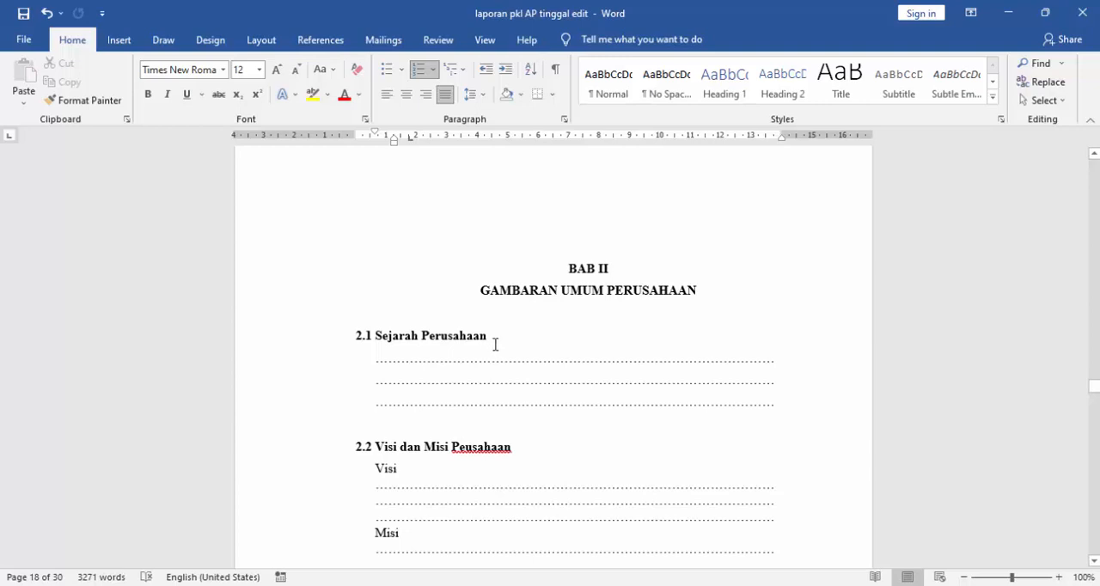
left_click(502, 340)
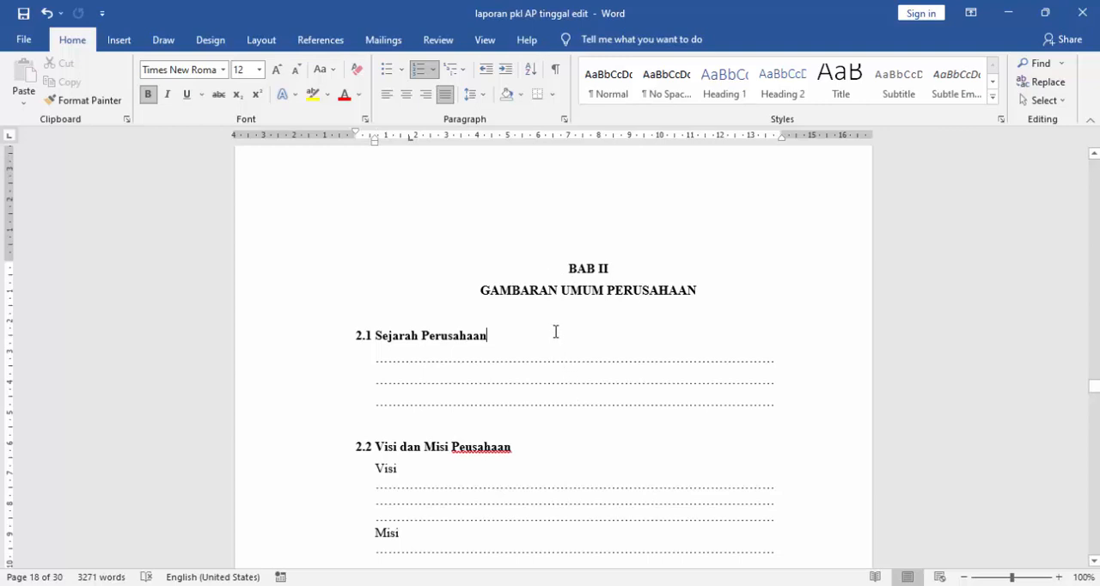
- Select the dotted placeholder lines under section 2.1 "Sejarah Perusahaan" to inspect where the company history goes
scroll(556, 332, "down", 2)
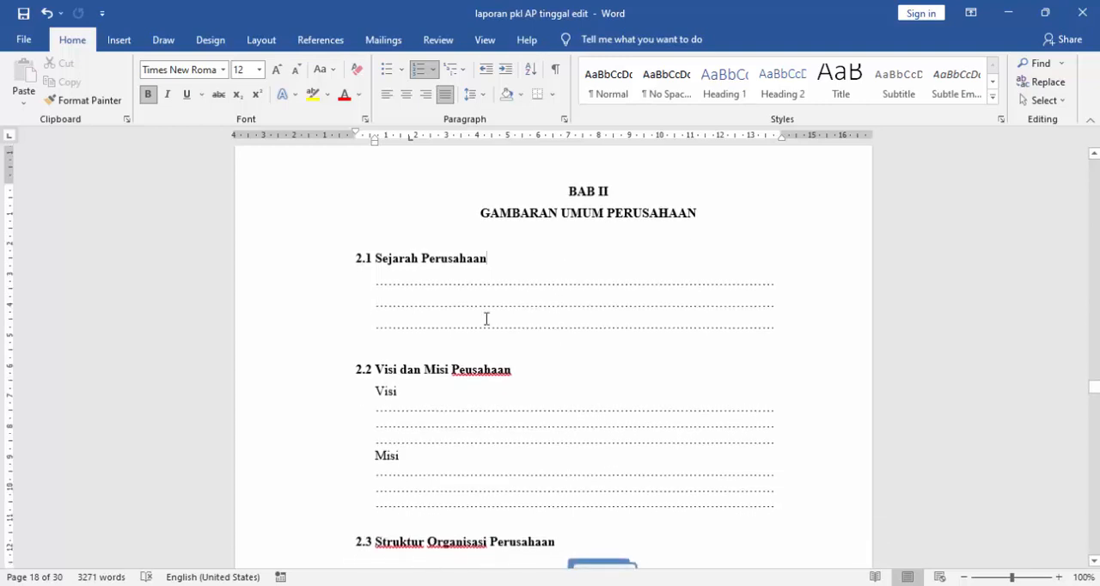
left_click(375, 260)
left_click_drag(424, 254, 512, 262)
left_click(517, 324)
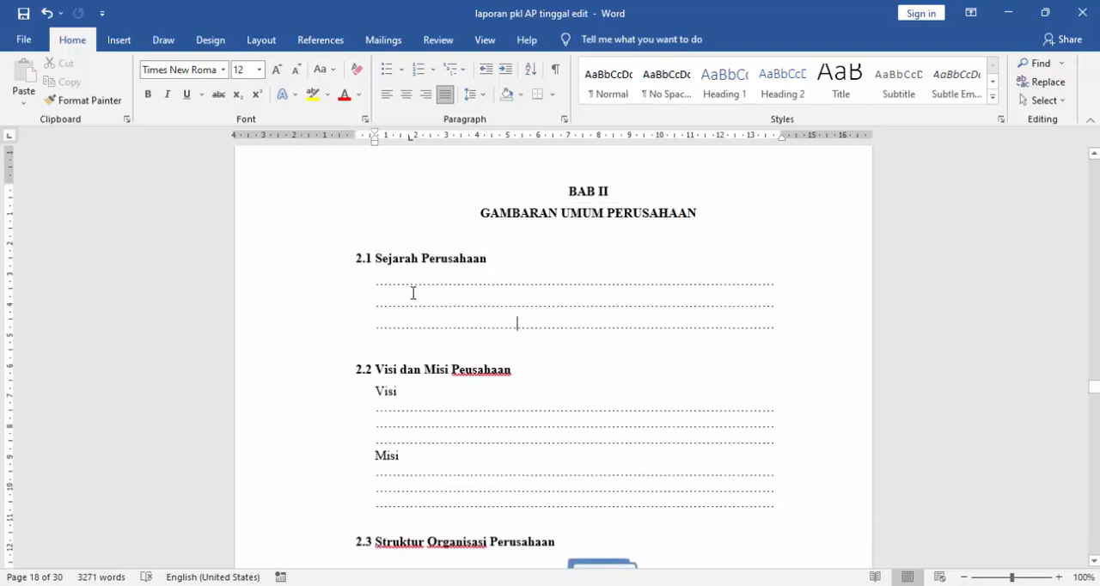
left_click_drag(371, 284, 776, 328)
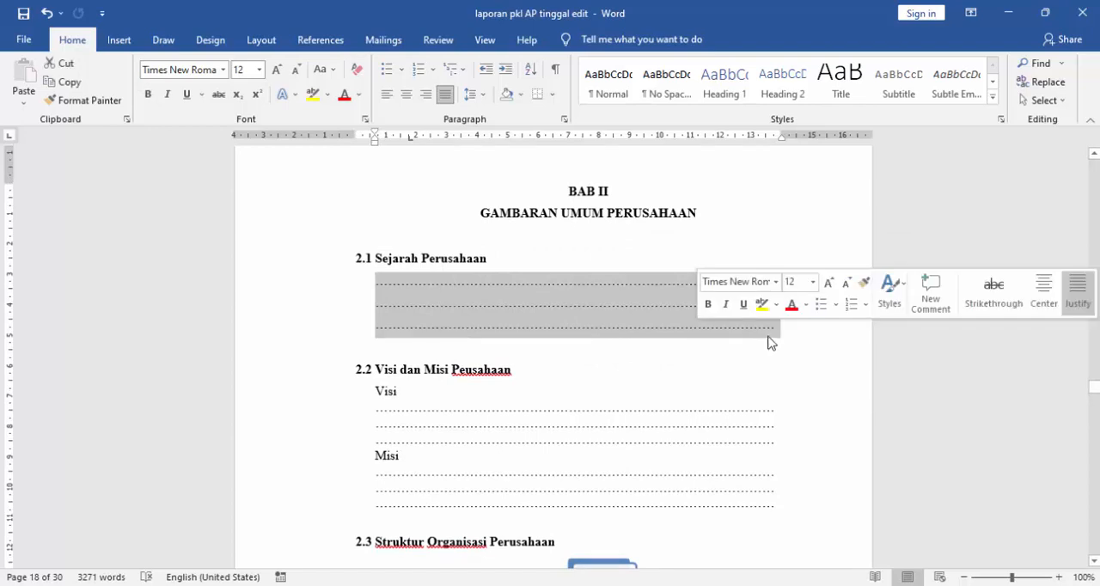
left_click(745, 345)
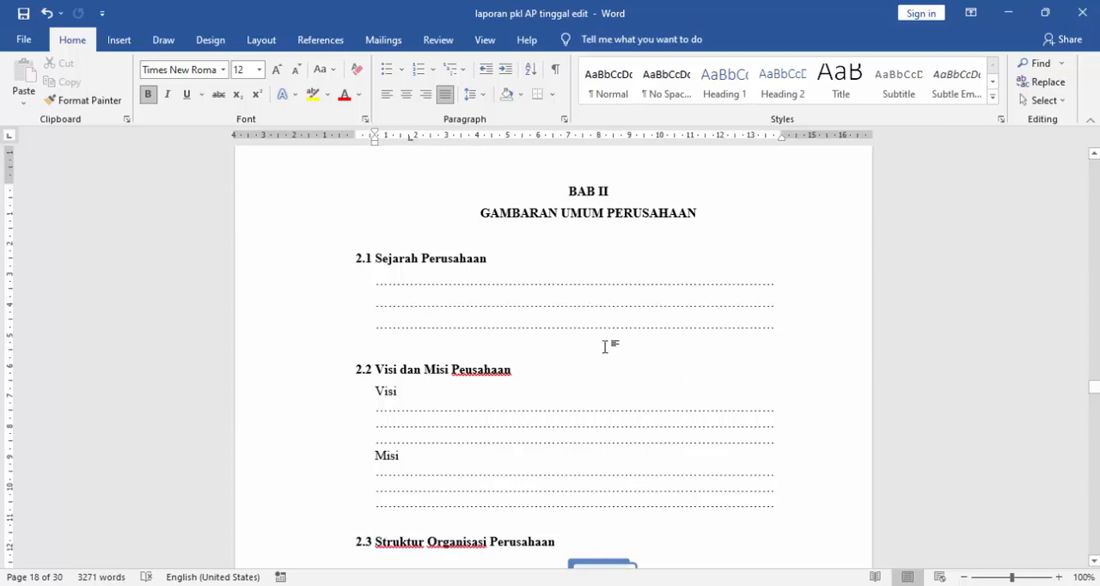
- Select the "Visi" and "Misi" placeholder lines in section 2.2 to inspect where the company's vision and mission go
scroll(568, 333, "down", 1)
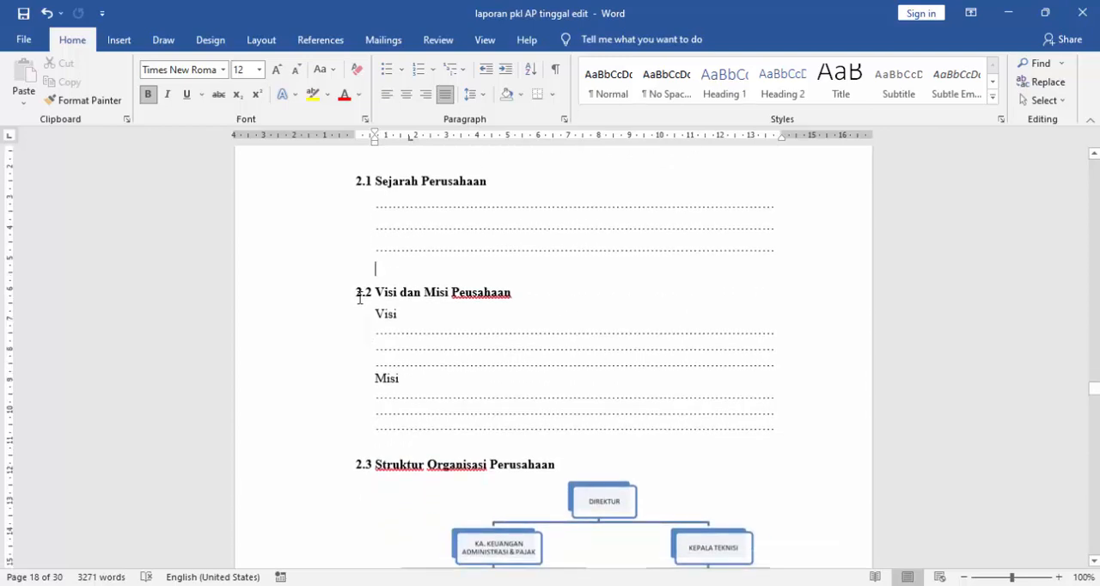
left_click_drag(374, 313, 578, 439)
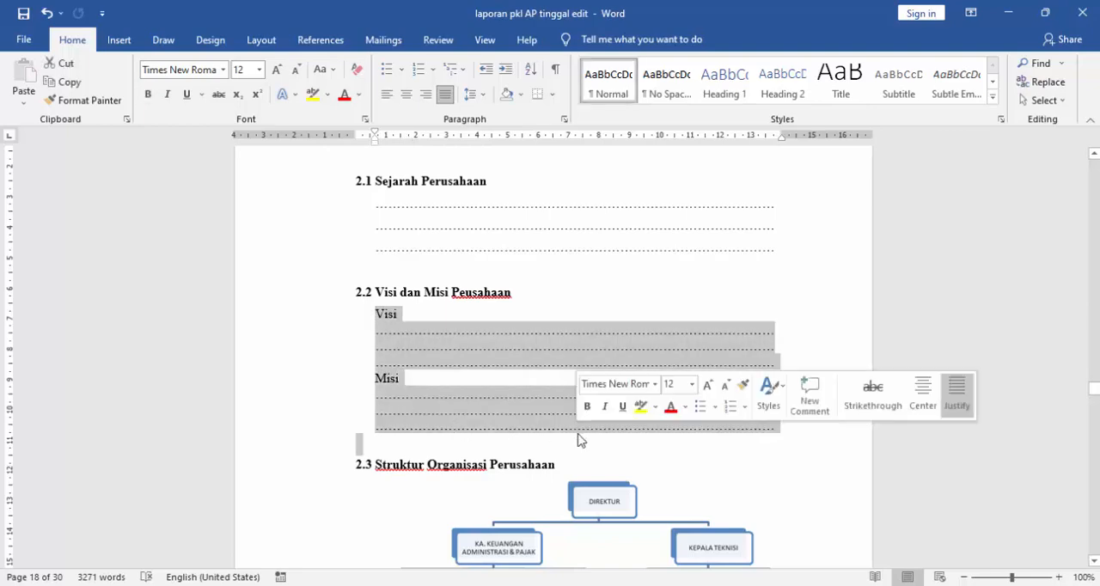
scroll(532, 433, "down", 2)
- Inspect the organization chart picture in section 2.3 "Struktur Organisasi Perusahaan" by selecting it
left_click(437, 373)
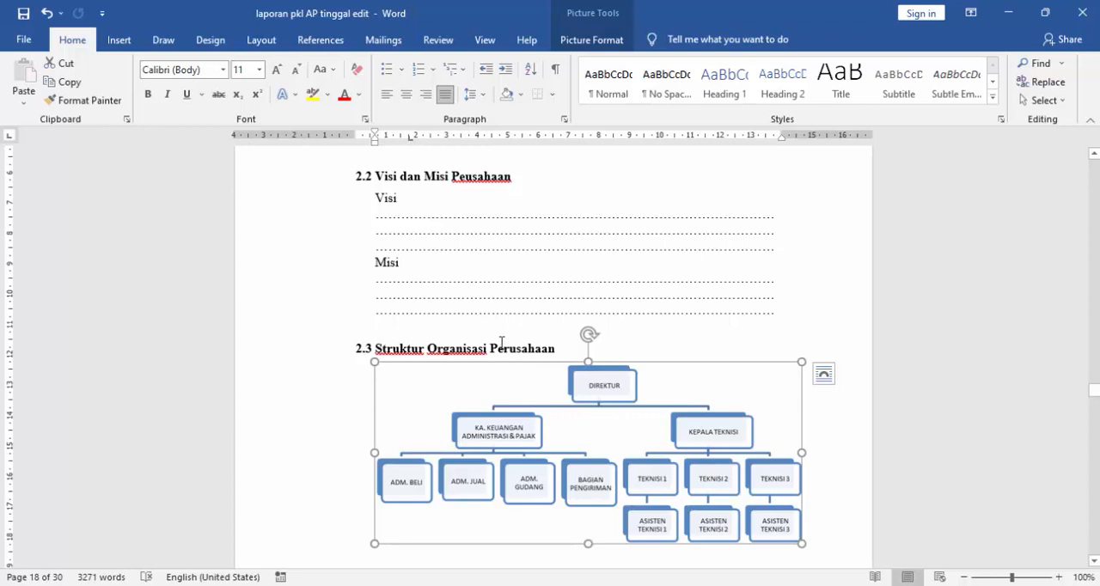
left_click(592, 349)
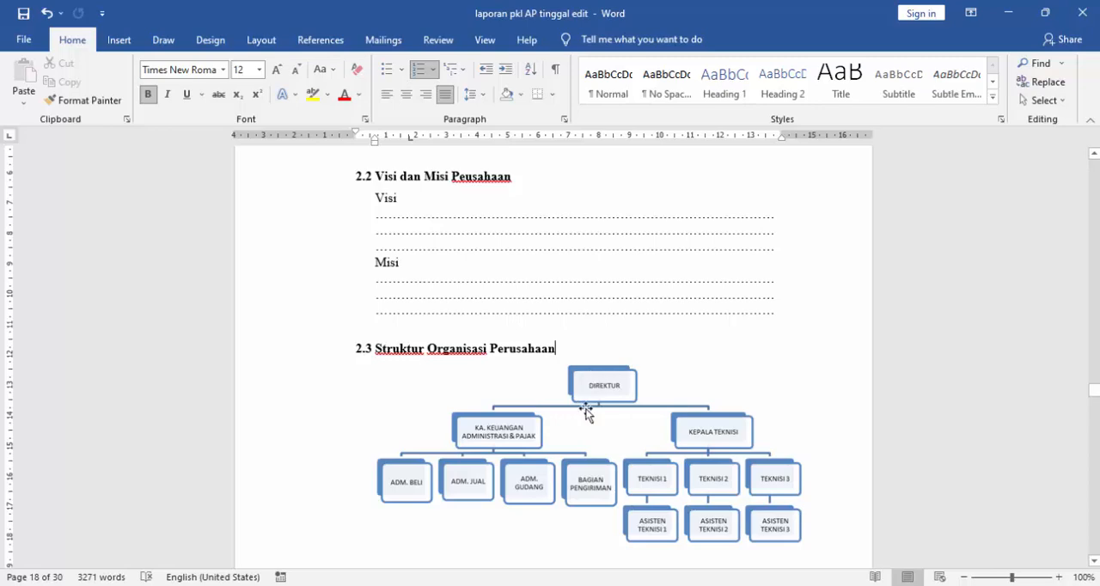
scroll(540, 389, "down", 1)
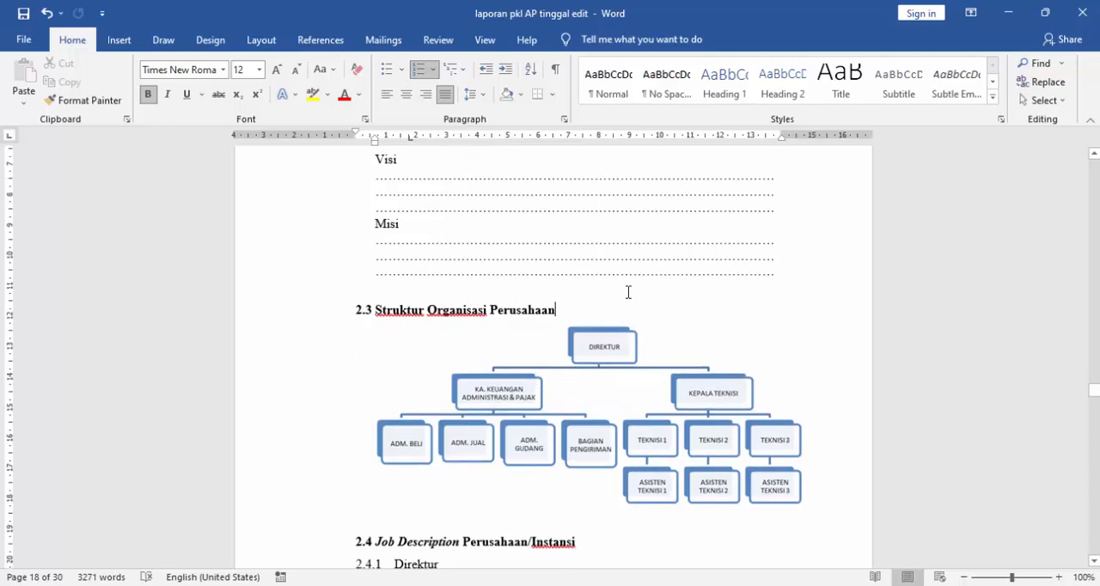
scroll(606, 361, "down", 2)
left_click(608, 365)
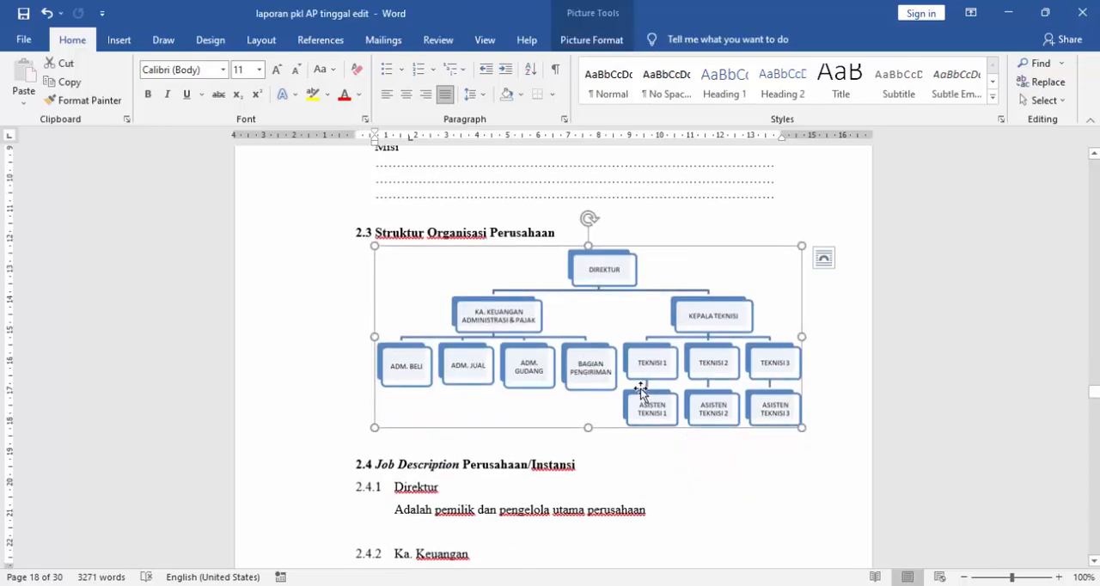
scroll(640, 391, "down", 2)
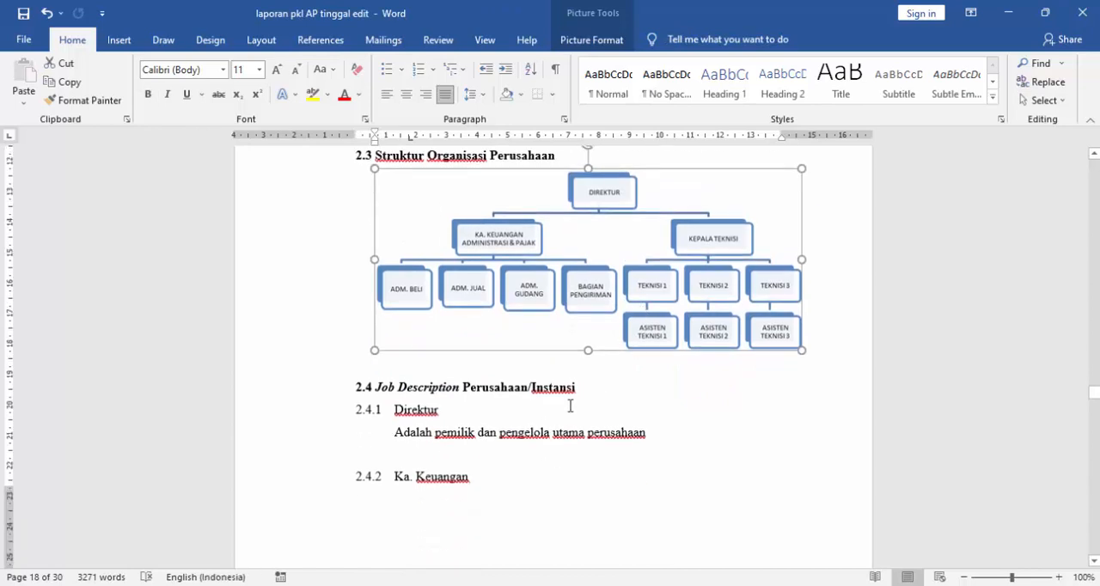
left_click(583, 382)
scroll(583, 385, "up", 2)
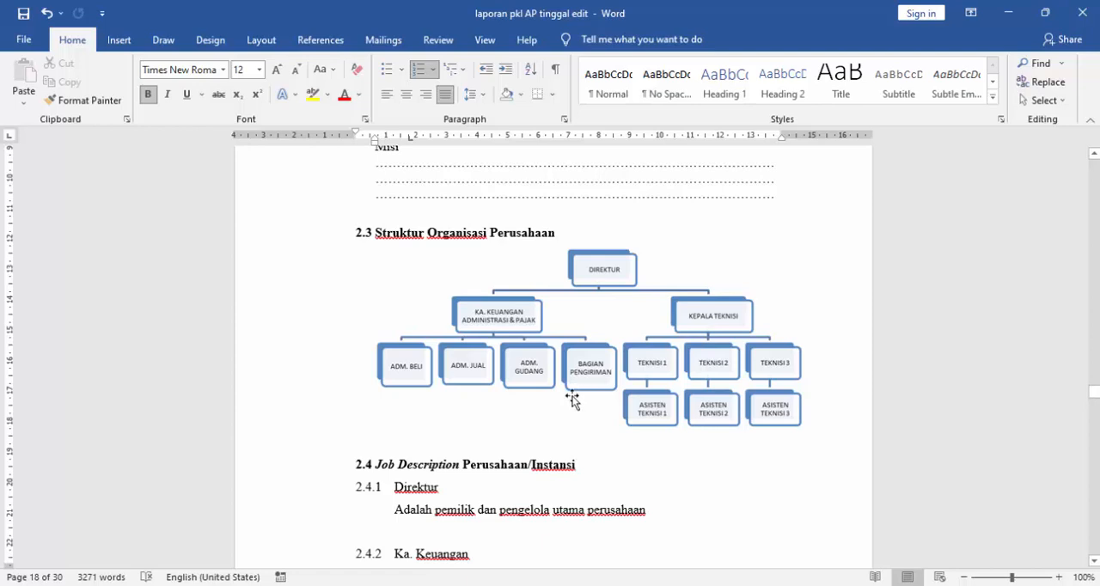
scroll(565, 399, "down", 1)
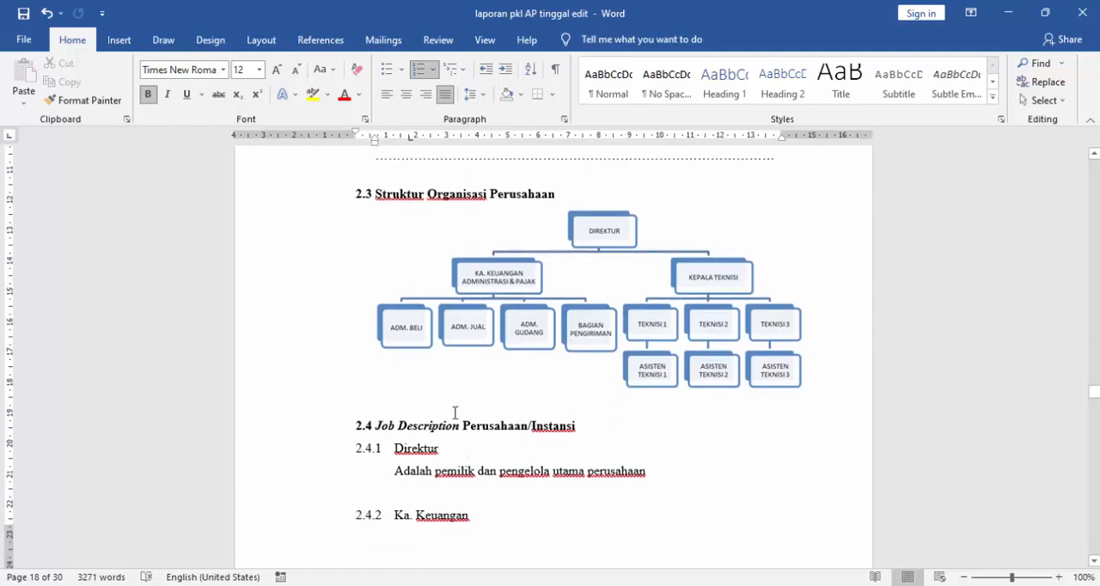
- Compare the "Direktur" and "Ka. Keuangan" entries in section 2.4 "Job Description Perusahaan/Instansi" with the organization chart
scroll(421, 400, "down", 2)
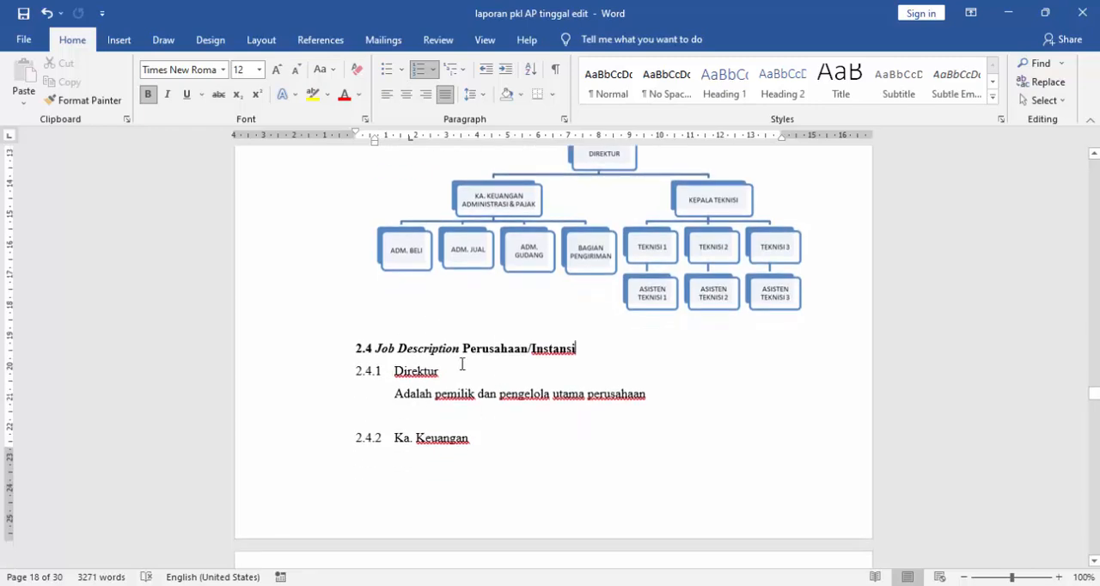
scroll(460, 370, "down", 2)
scroll(429, 387, "down", 5)
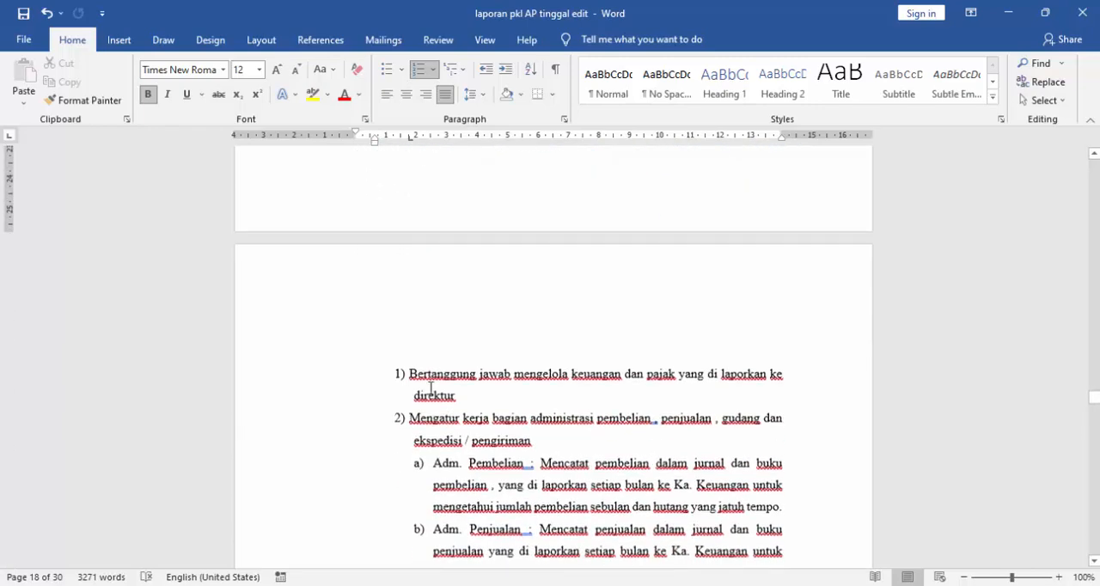
scroll(429, 387, "up", 4)
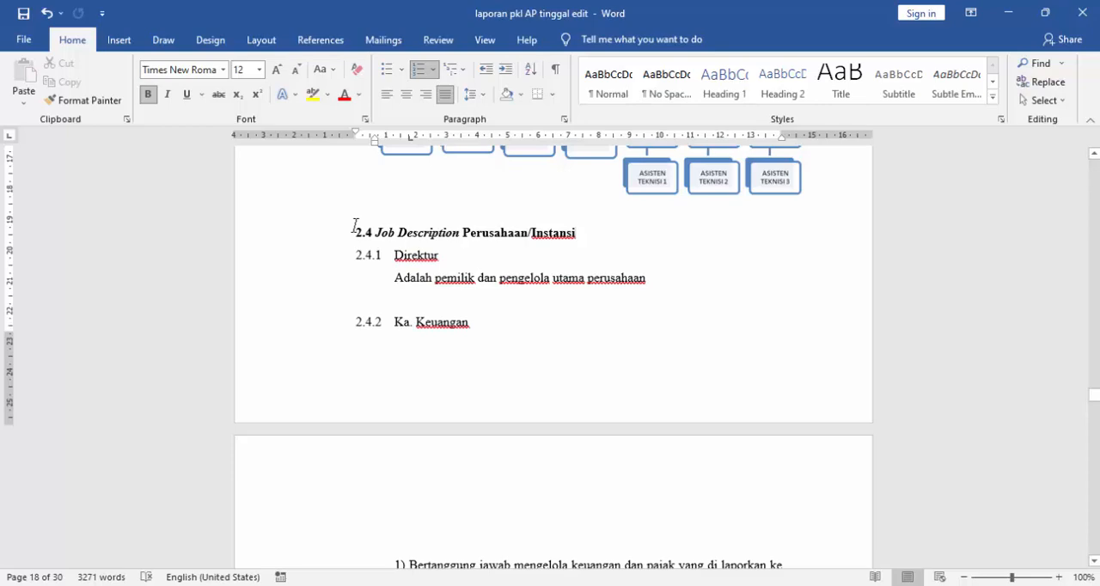
scroll(354, 224, "down", 2)
scroll(355, 223, "up", 3)
scroll(361, 258, "down", 2)
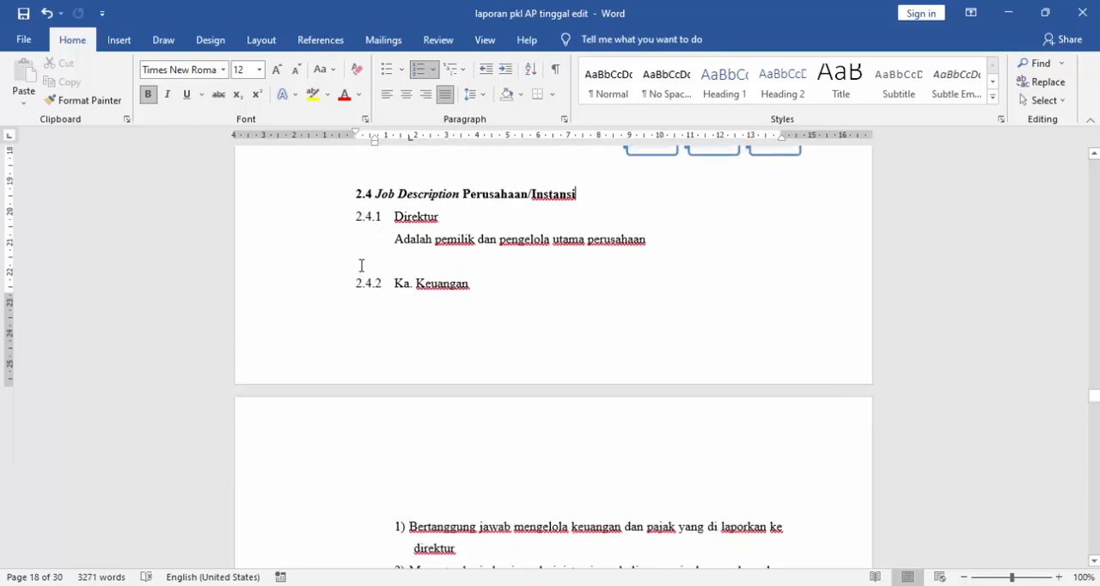
scroll(370, 275, "up", 3)
scroll(382, 305, "up", 3)
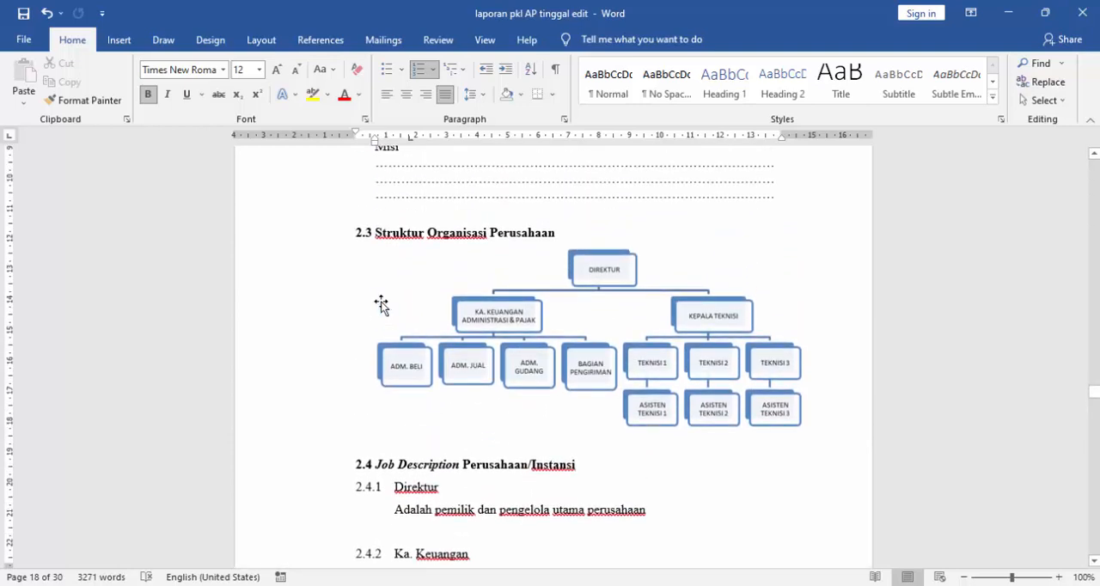
- Review the duties of the finance head's administration staff and section 2.4.3 "Kepala Teknik"
scroll(381, 305, "down", 1)
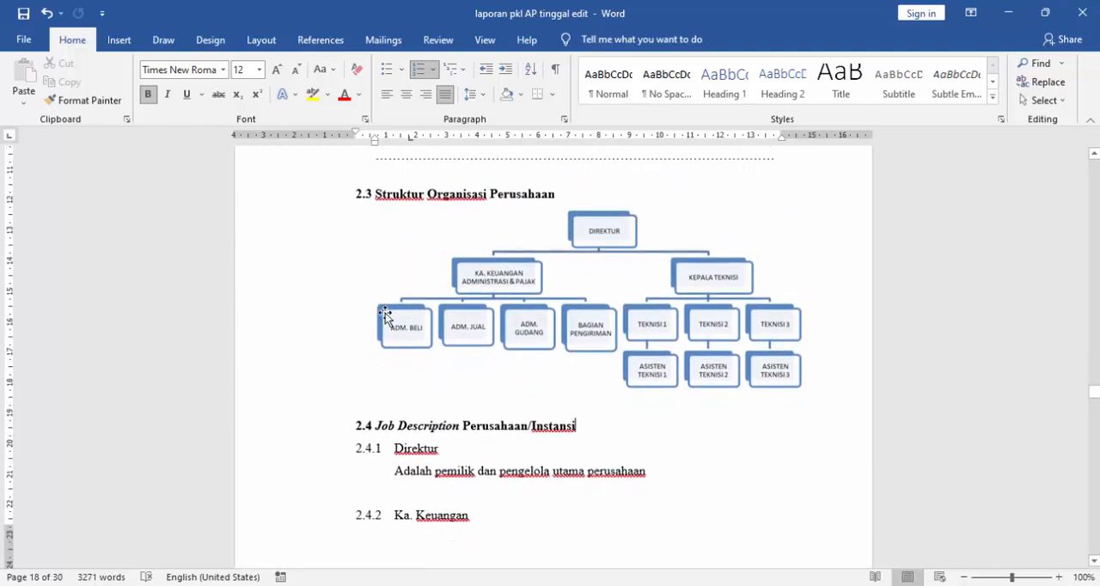
scroll(386, 313, "down", 10)
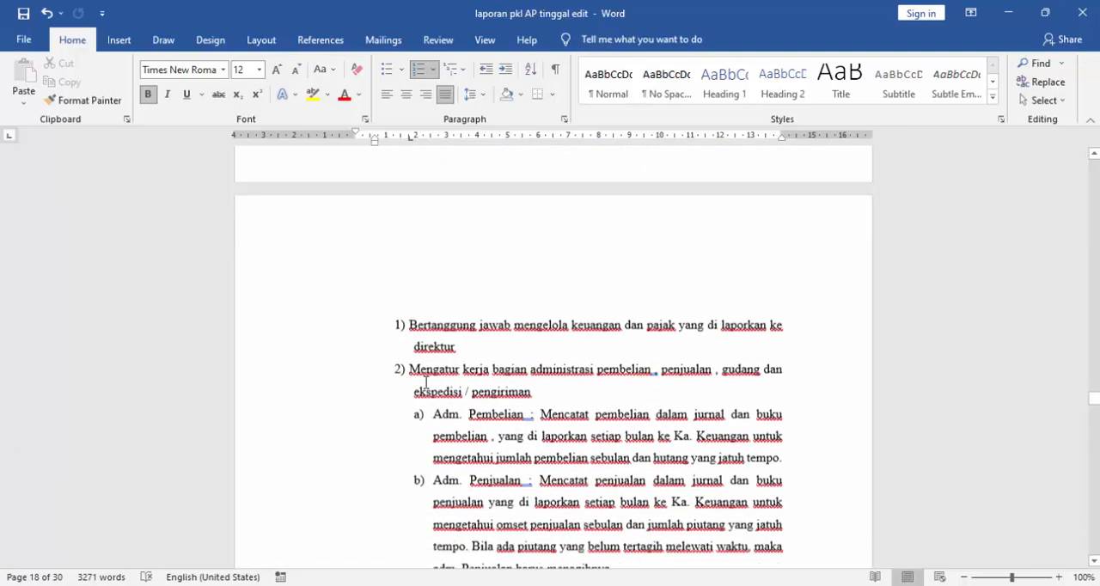
scroll(426, 382, "down", 3)
scroll(426, 383, "down", 3)
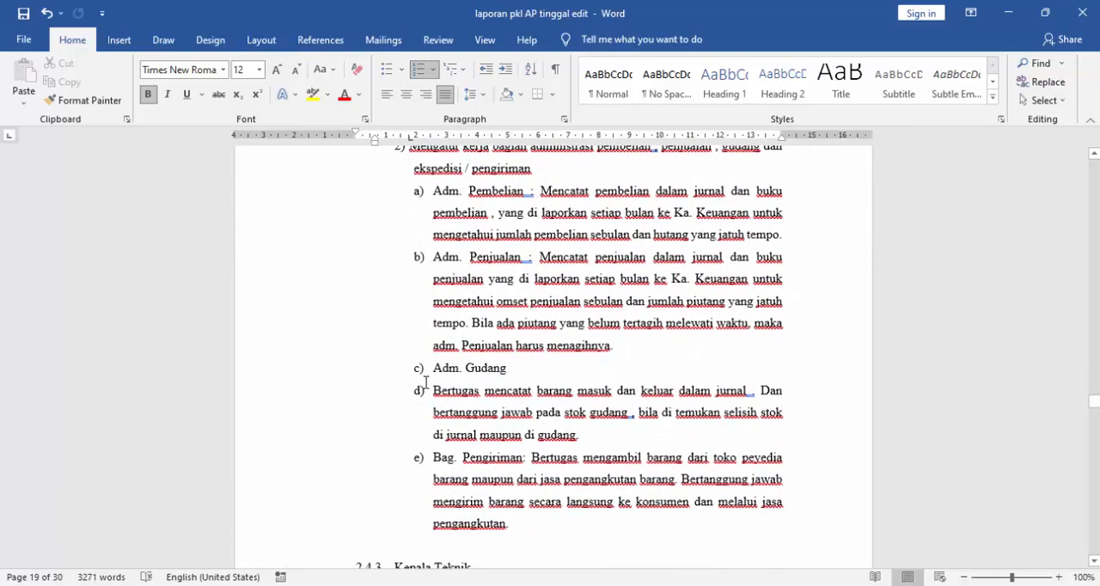
scroll(425, 382, "down", 9)
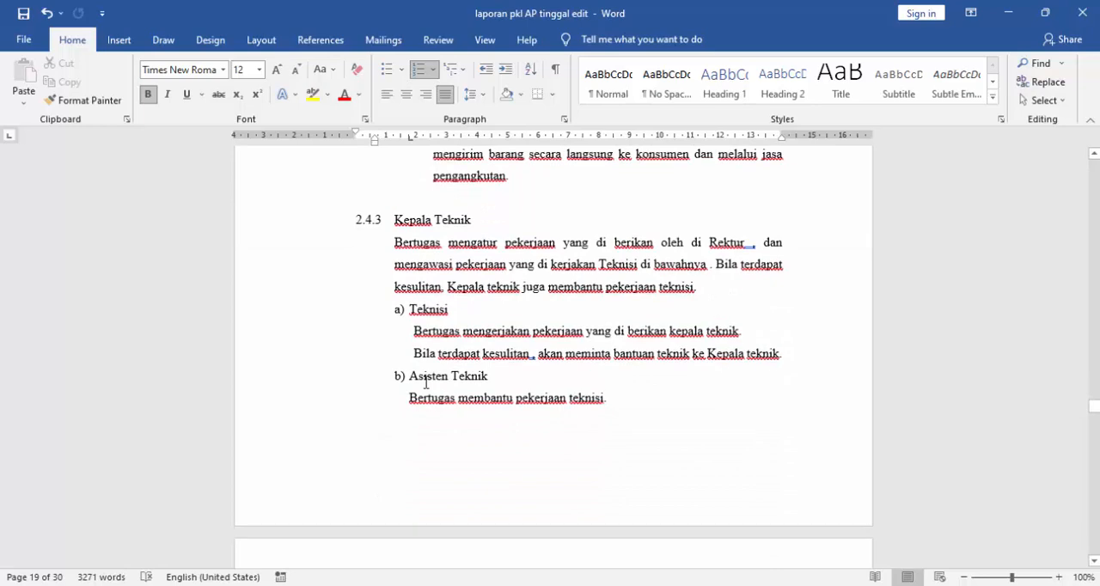
- Place the cursor at the start of the first dotted line under section 2.4.4 "Program dan Layanan Perusahaan"
scroll(425, 382, "down", 8)
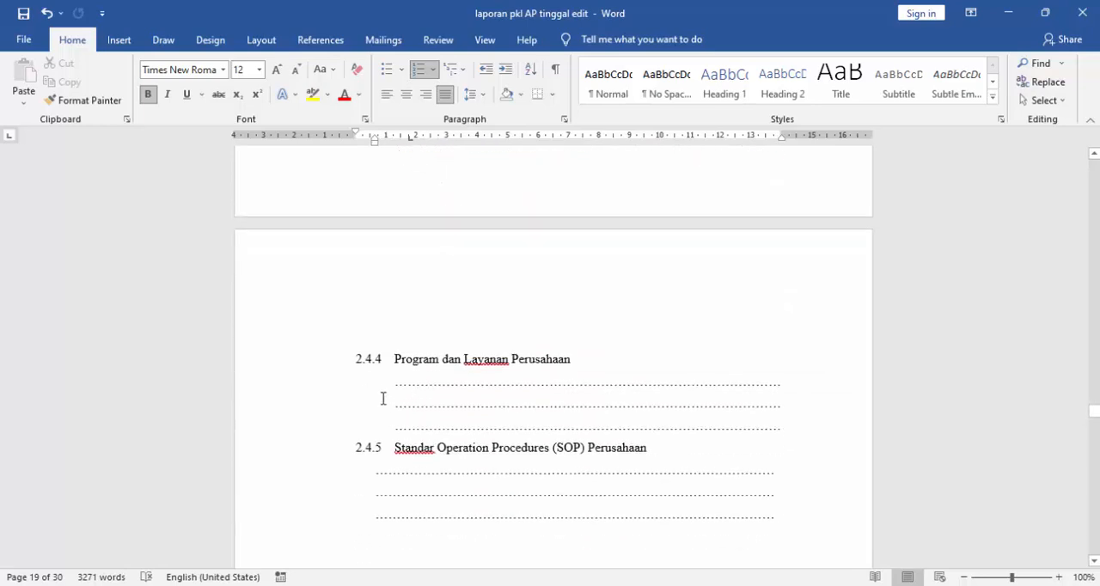
left_click(433, 385)
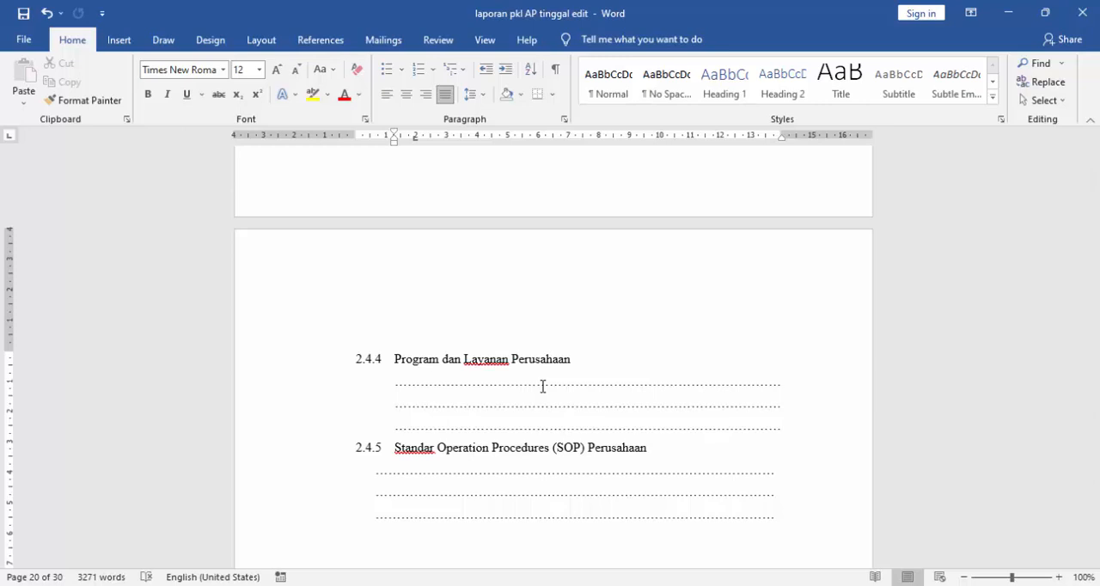
left_click(397, 385)
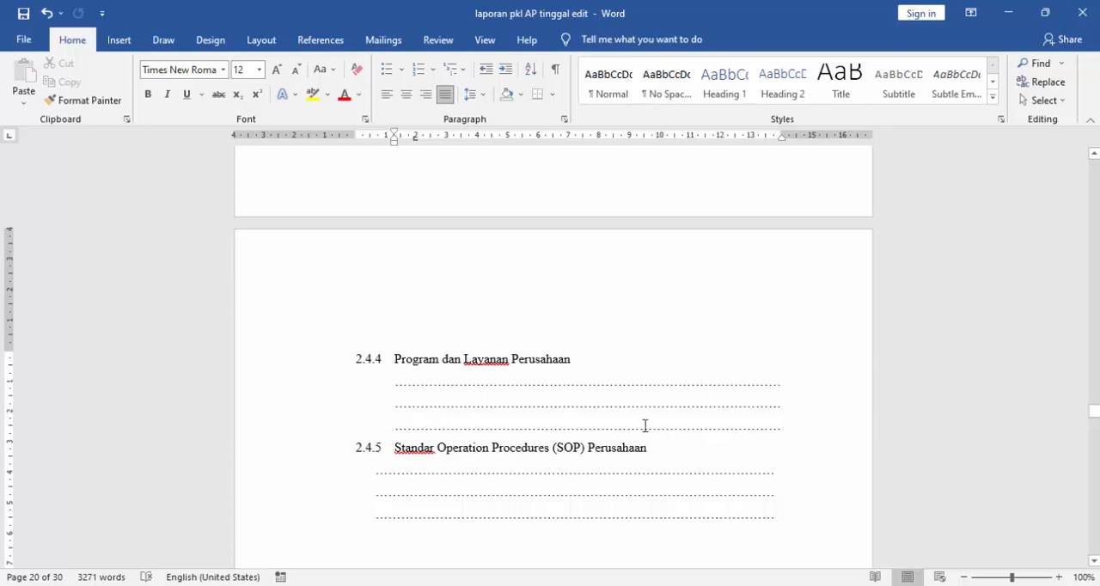
- Examine sections 2.4.4 "Program dan Layanan Perusahaan" and 2.4.5 "Standar Operation Procedures (SOP) Perusahaan", and return to the start of BAB II
scroll(645, 425, "down", 3)
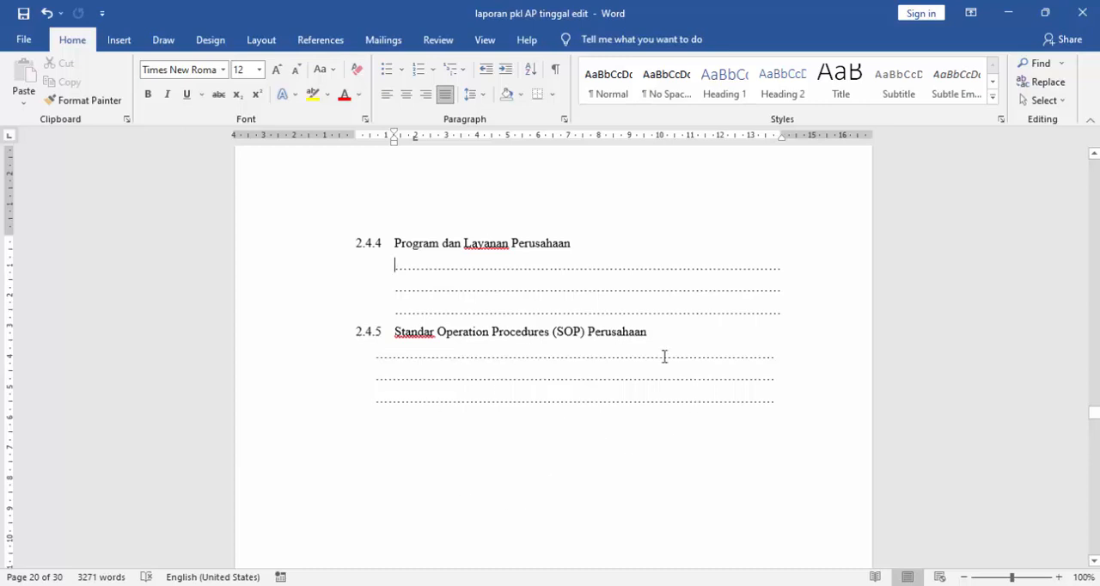
scroll(504, 417, "up", 1)
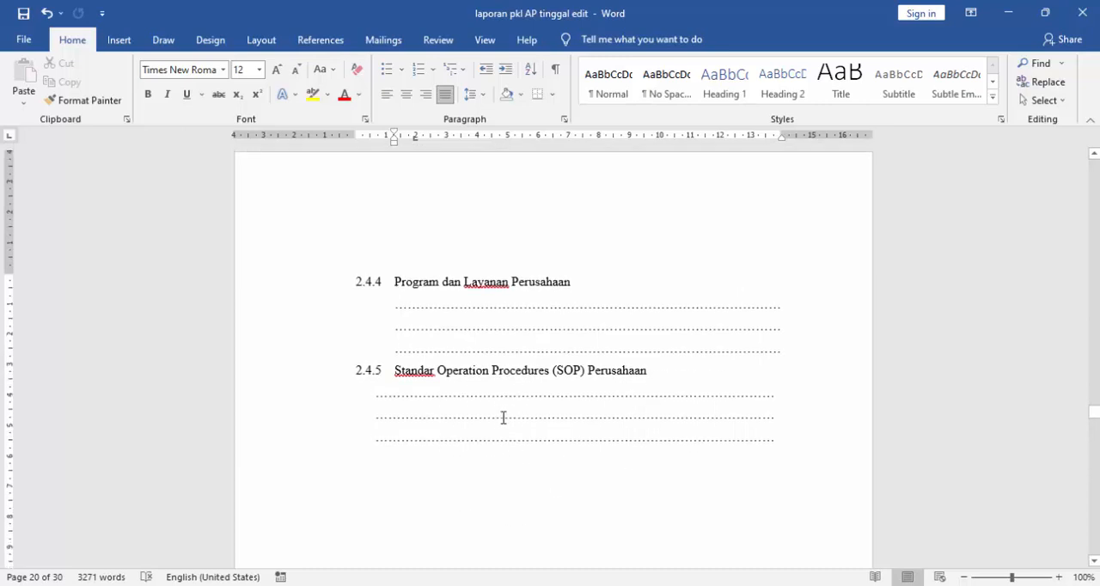
scroll(554, 409, "down", 1)
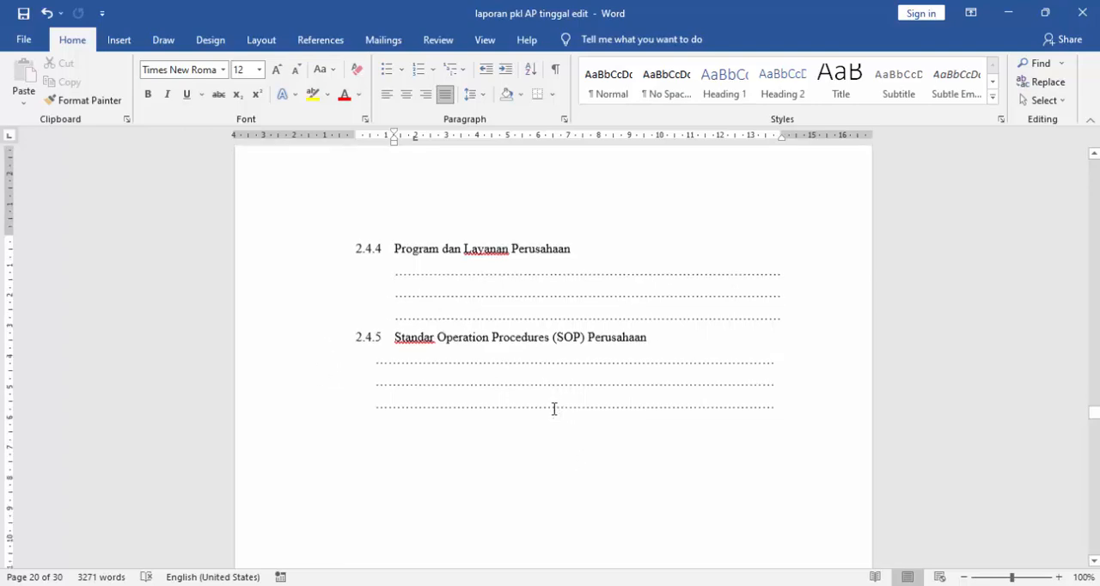
scroll(554, 409, "up", 4)
scroll(554, 409, "up", 10)
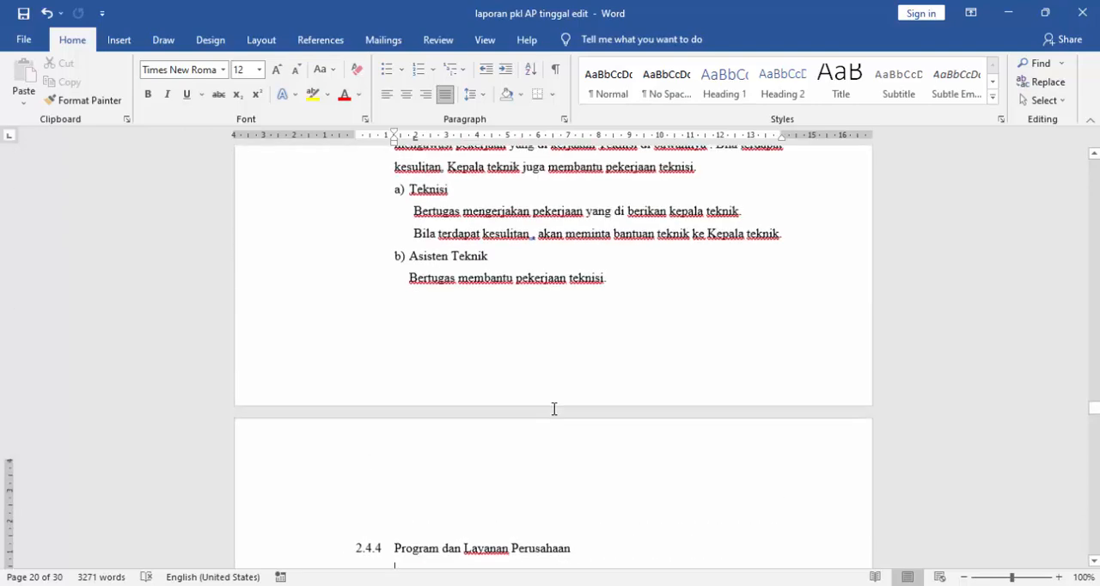
scroll(554, 409, "up", 20)
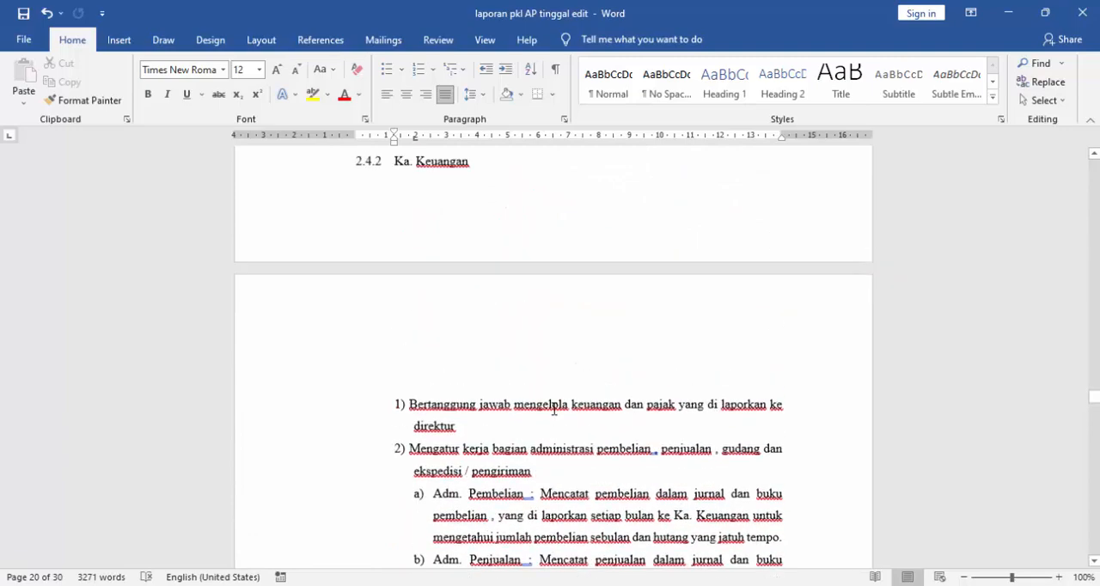
scroll(401, 363, "up", 1)
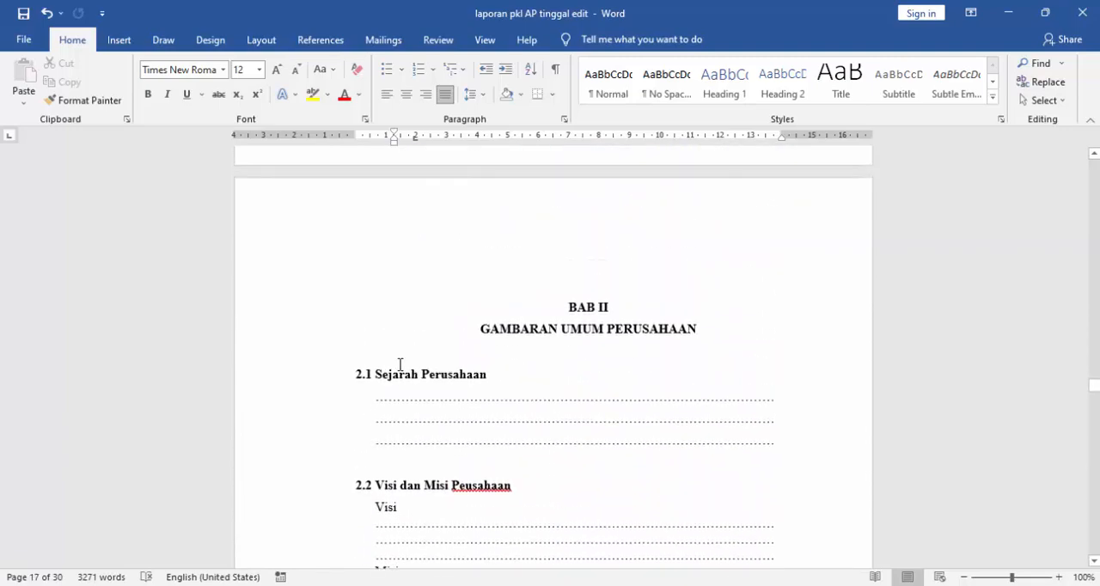
- Review BAB II again from section 2.2 through the organization chart and job descriptions to section 2.4.4
scroll(401, 364, "down", 4)
scroll(392, 343, "down", 3)
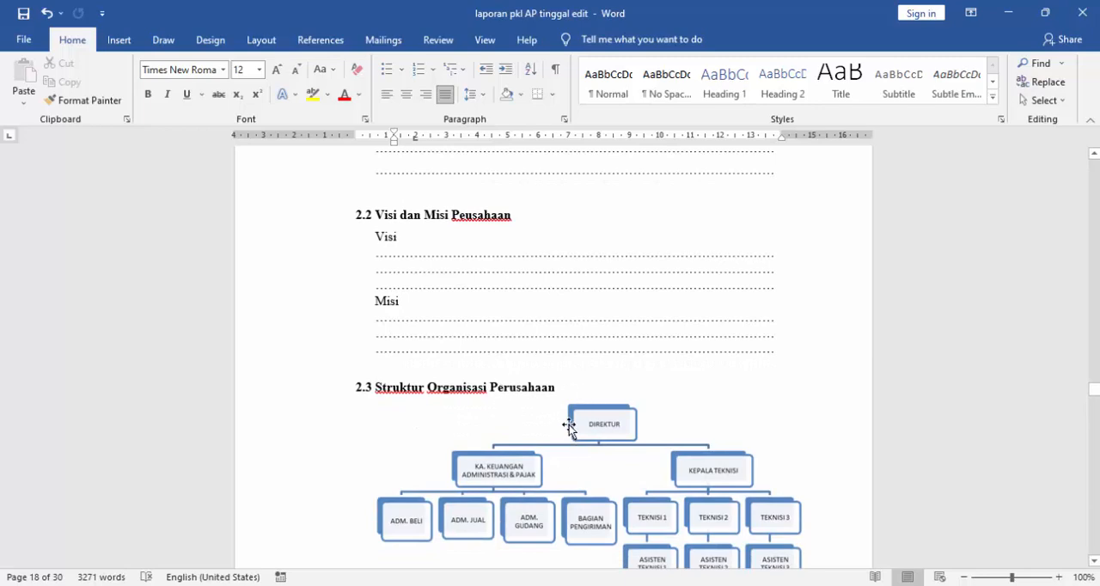
scroll(565, 423, "down", 3)
scroll(567, 425, "up", 2)
scroll(569, 427, "down", 6)
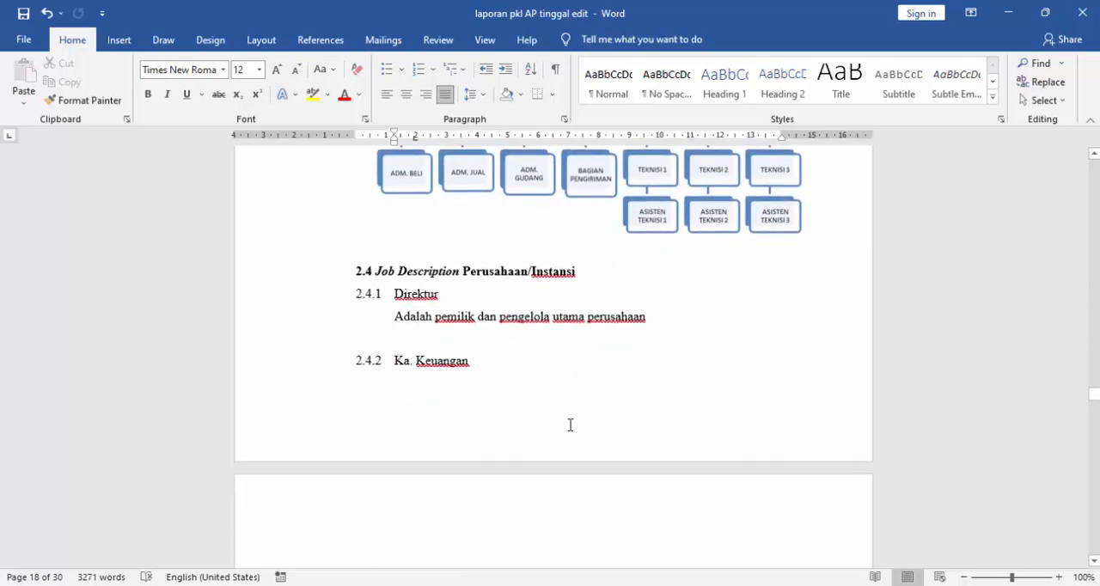
scroll(570, 424, "down", 9)
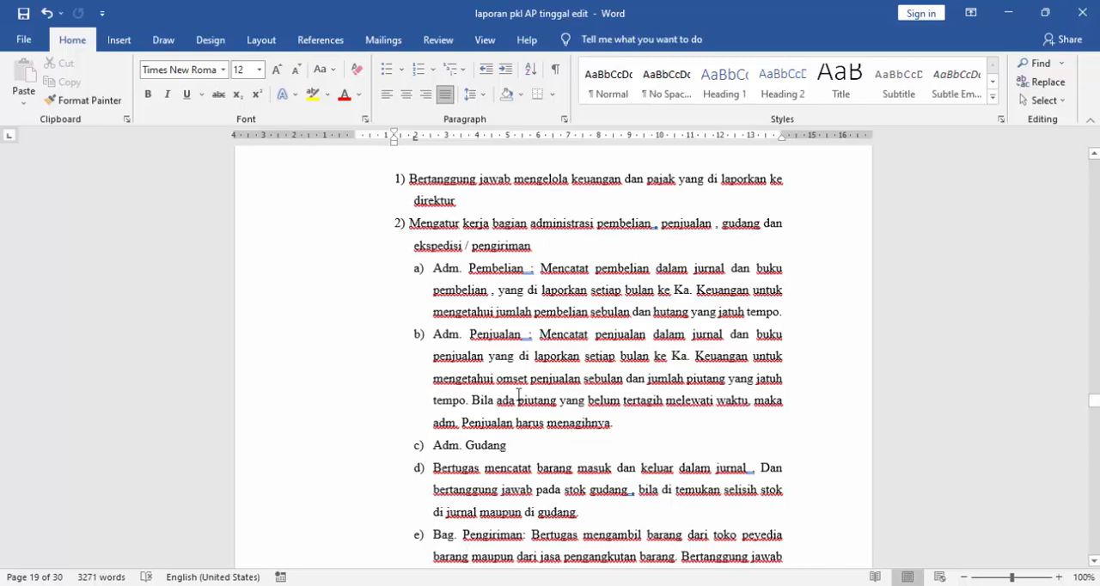
scroll(518, 395, "down", 2)
scroll(518, 396, "down", 4)
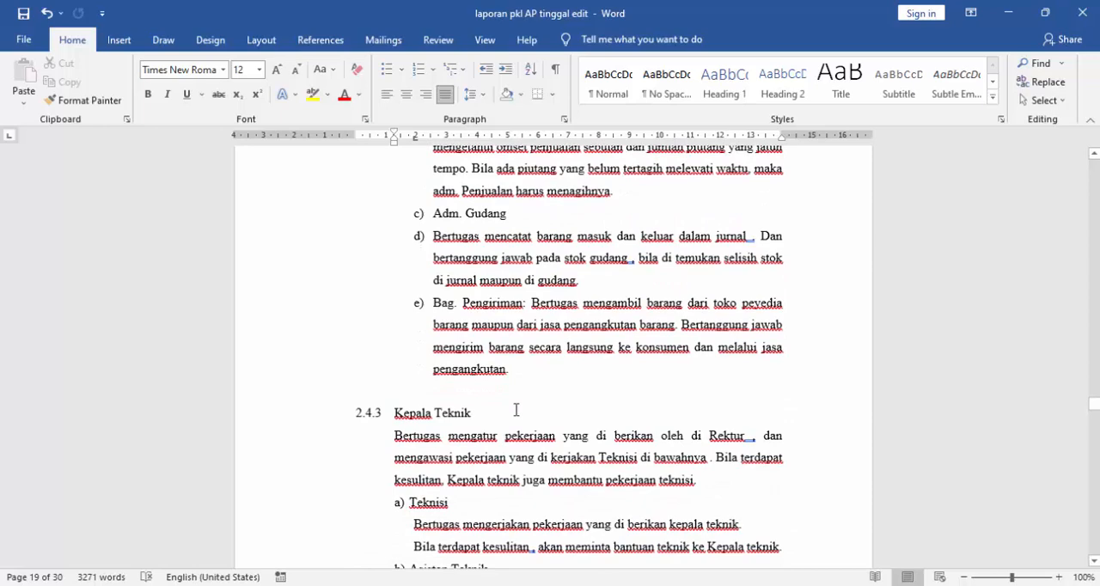
scroll(516, 410, "down", 12)
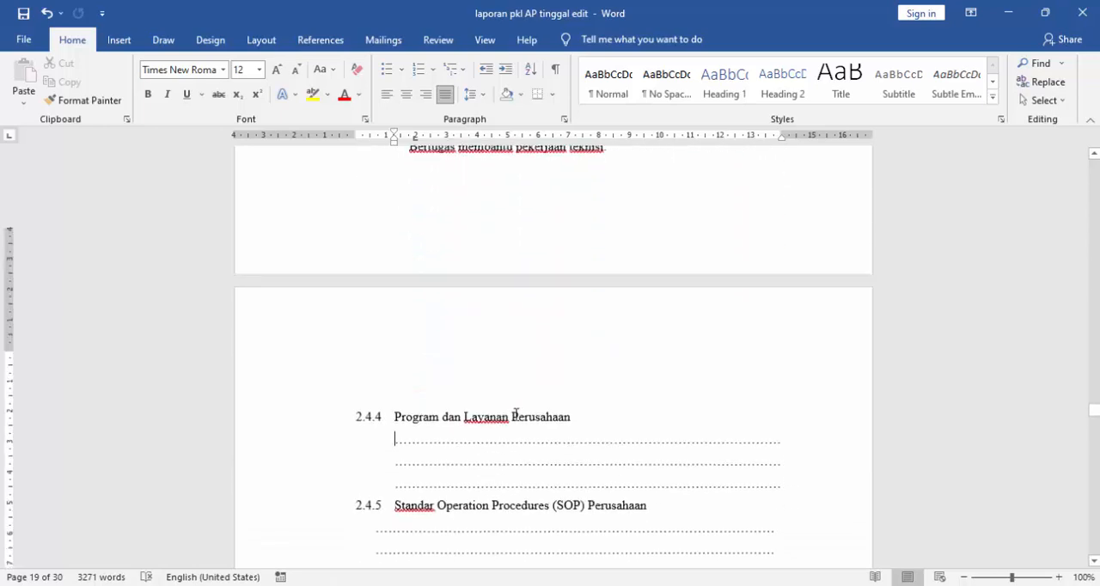
- Place the cursor before the "BAB III" heading and read the opening of section 3.1 "Administrasi Perkantoran"
scroll(516, 414, "down", 9)
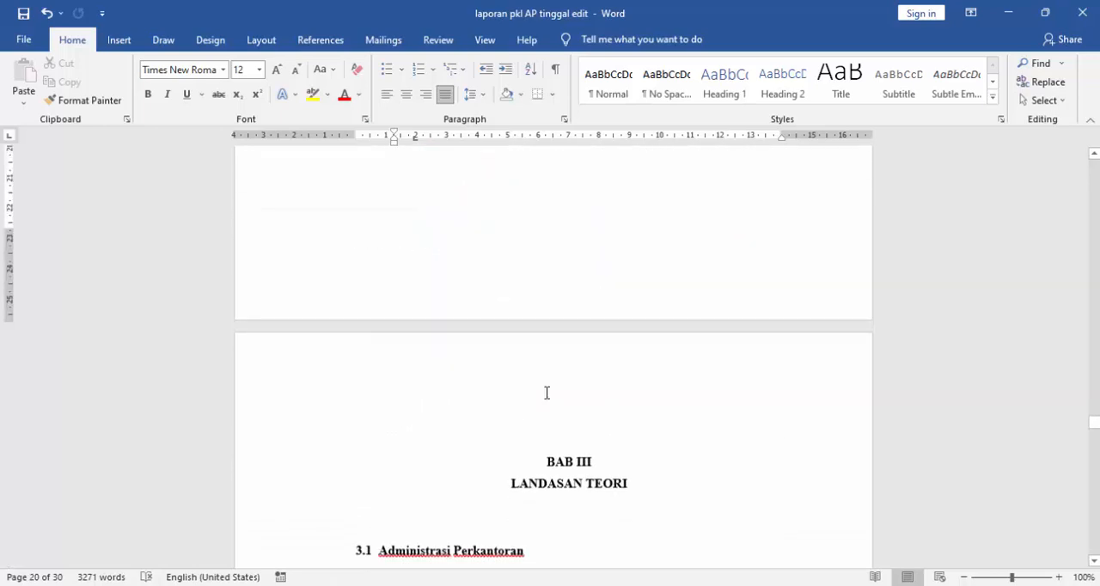
scroll(545, 393, "down", 3)
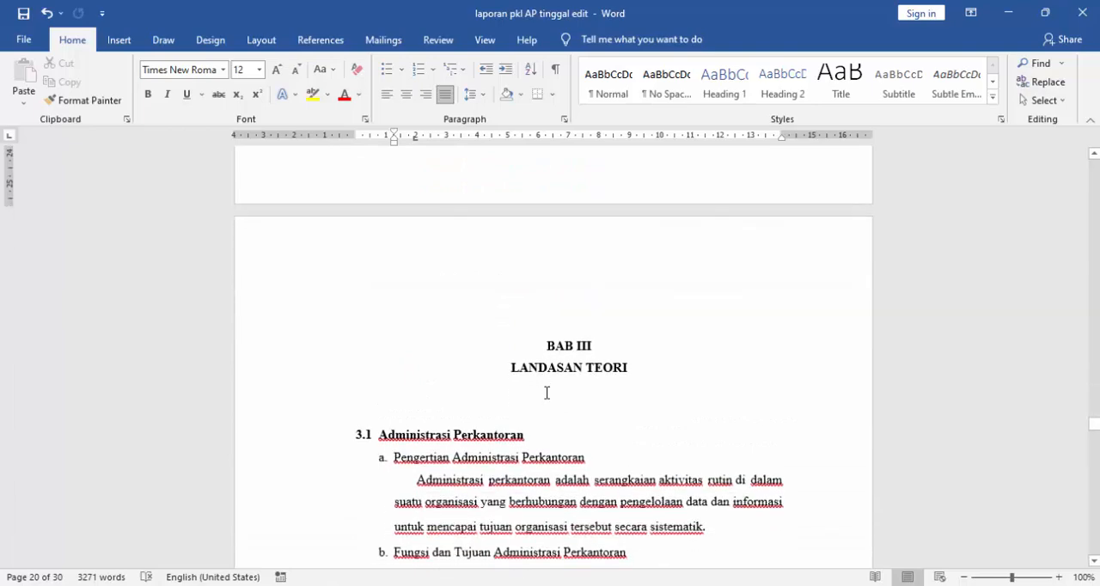
left_click(545, 339)
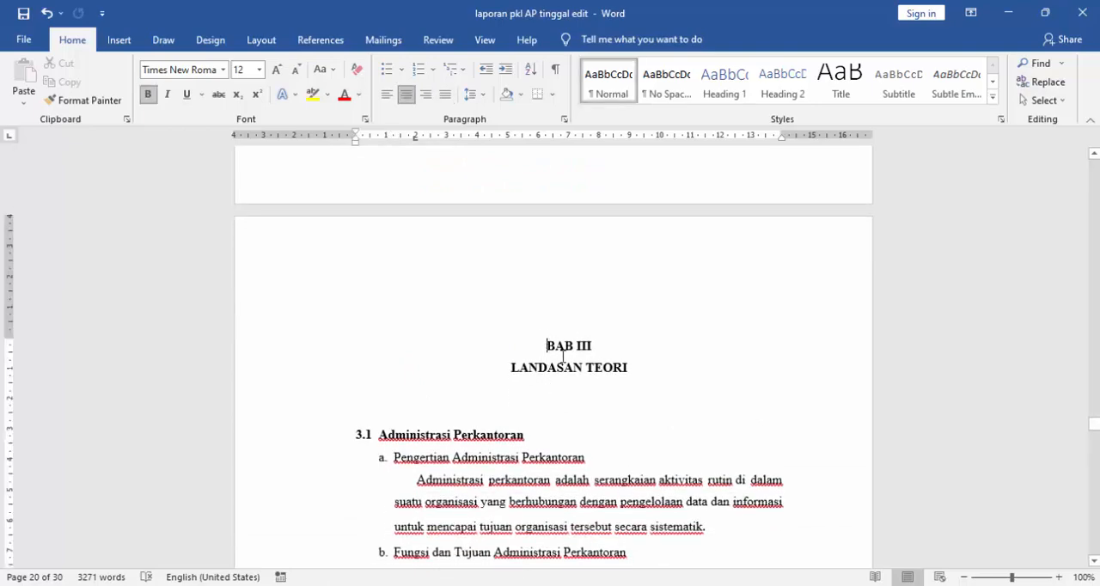
scroll(567, 368, "down", 2)
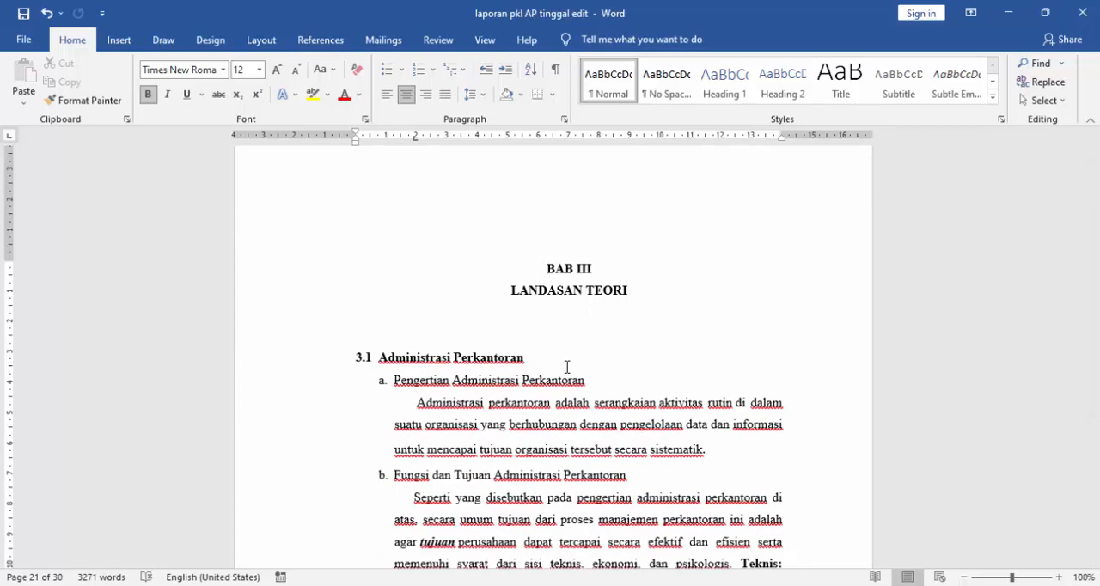
scroll(567, 367, "down", 2)
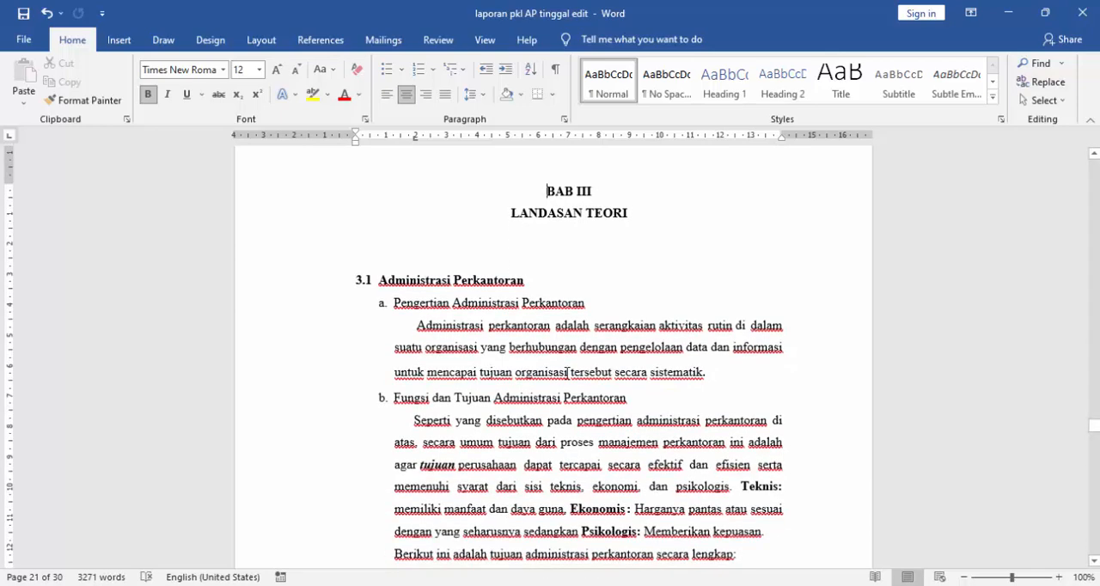
scroll(567, 372, "down", 3)
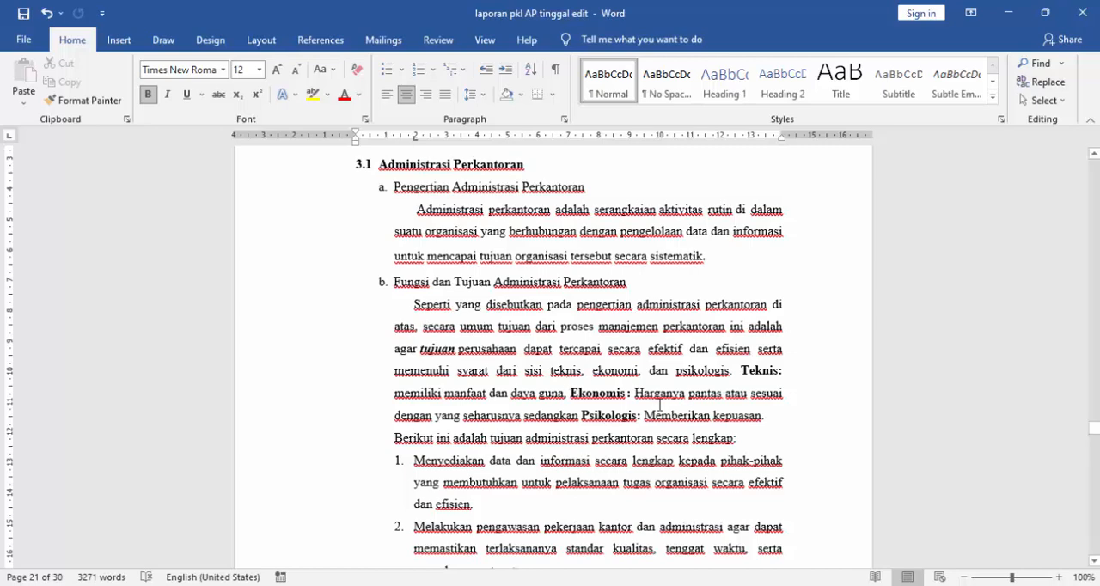
scroll(660, 403, "up", 3)
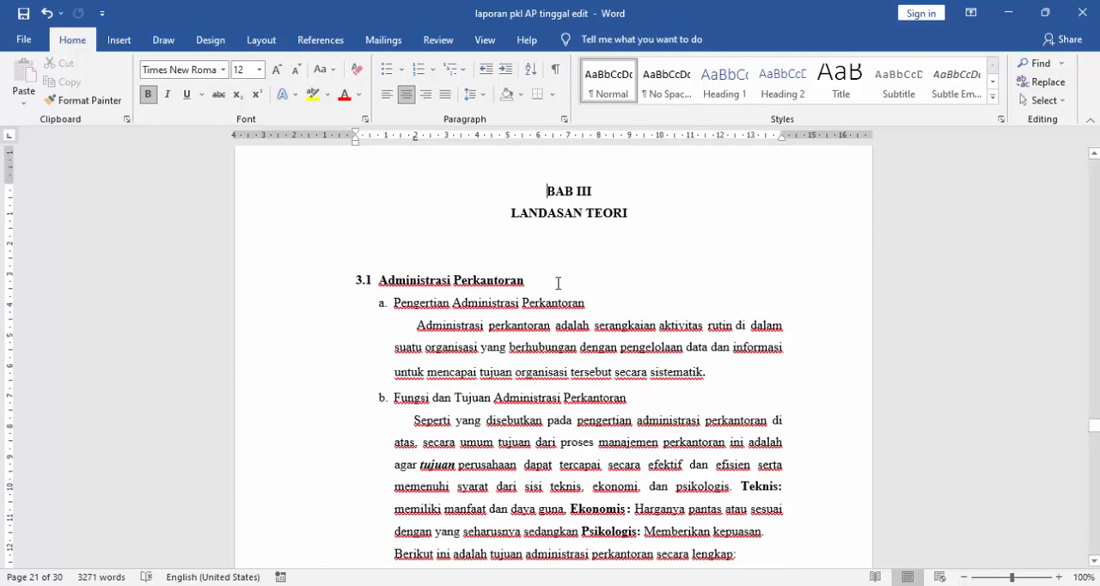
key("Return")
key("Return")
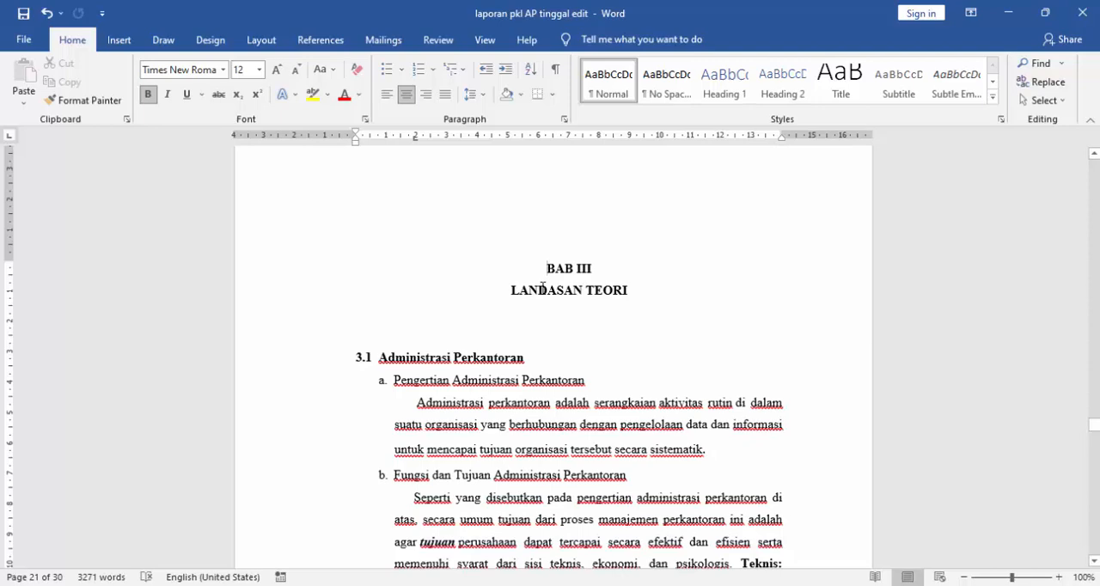
scroll(541, 289, "down", 1)
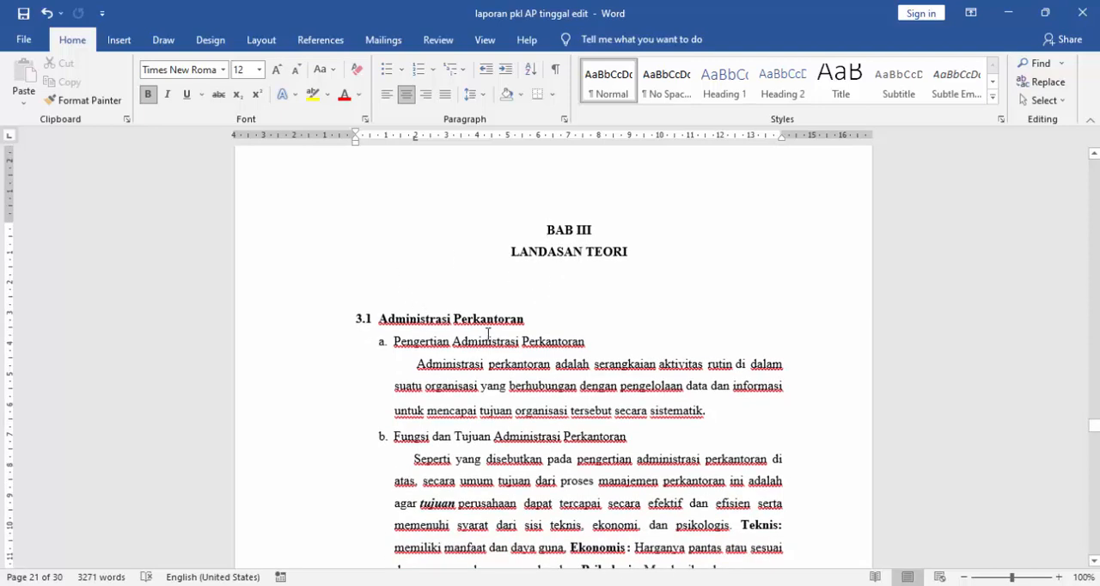
- Select the section 3.1 text from the heading "Administrasi Perkantoran" through the fifth item of the office administration objectives
left_click_drag(378, 315, 550, 318)
scroll(534, 275, "down", 2)
left_click(530, 250)
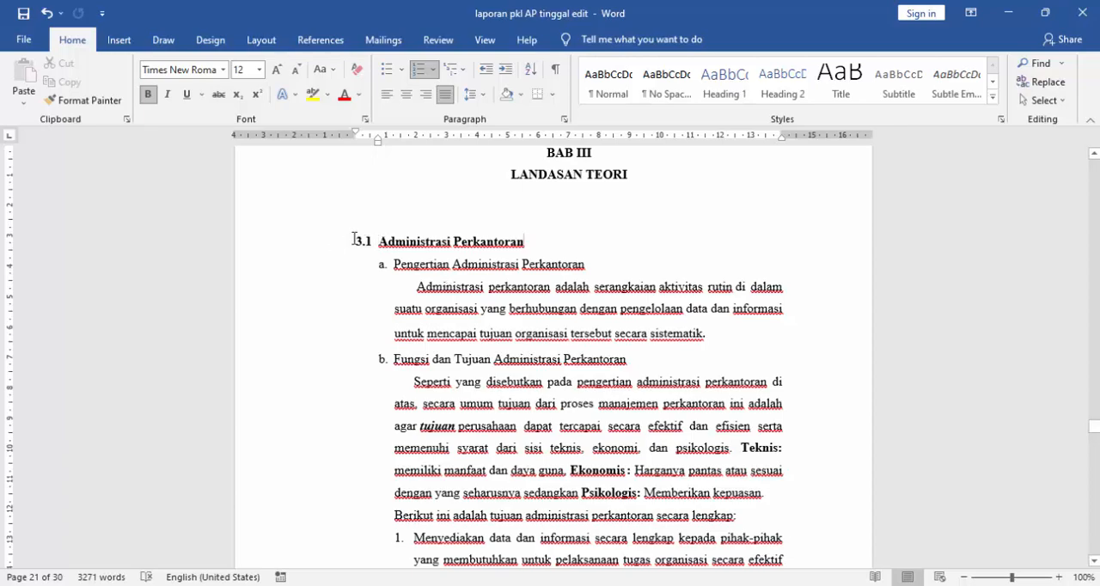
left_click_drag(352, 238, 719, 475)
scroll(607, 393, "down", 1)
scroll(496, 364, "up", 5)
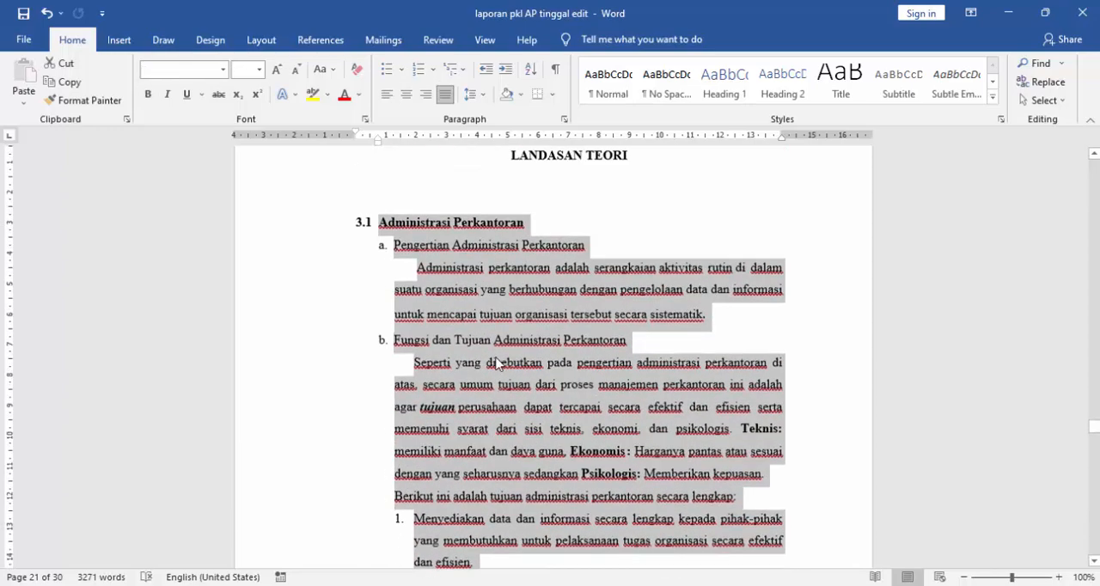
scroll(442, 375, "down", 8)
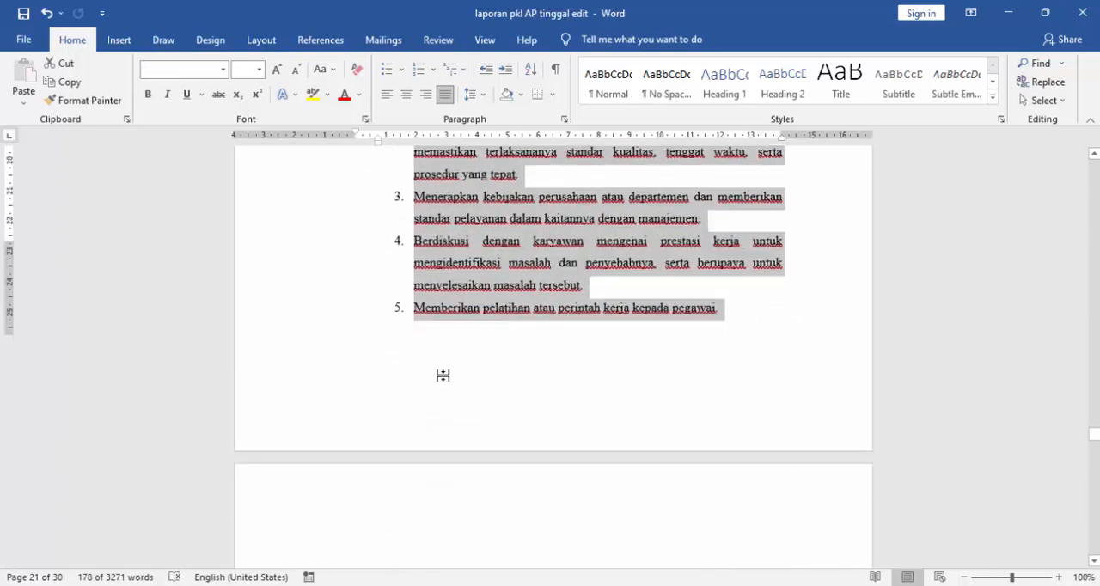
- Review the remaining objectives and the numbered functions of office administration in section 3.1
scroll(442, 375, "down", 9)
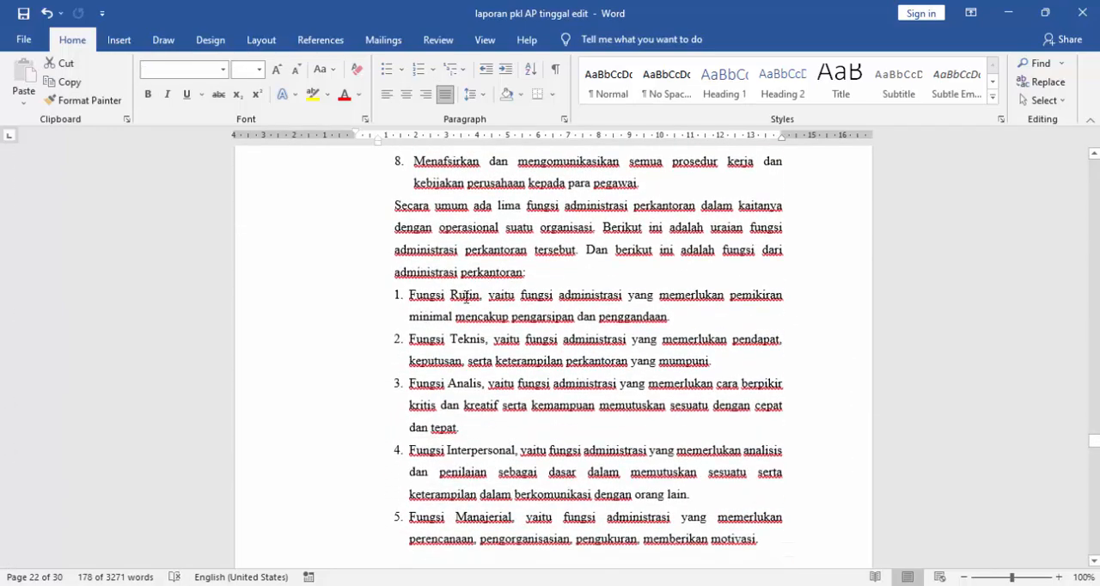
scroll(496, 306, "up", 10)
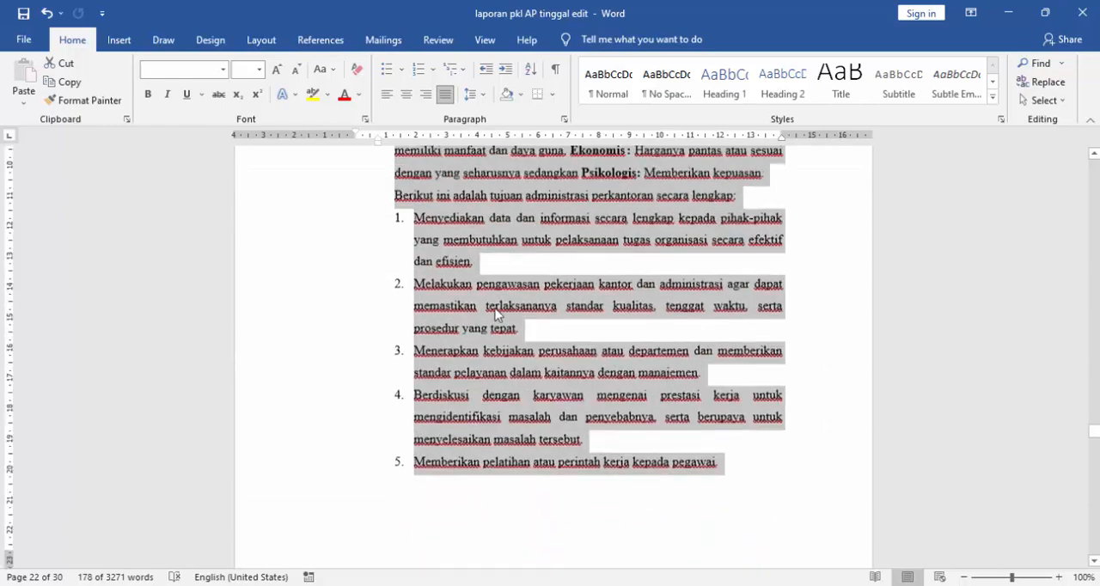
scroll(496, 316, "up", 7)
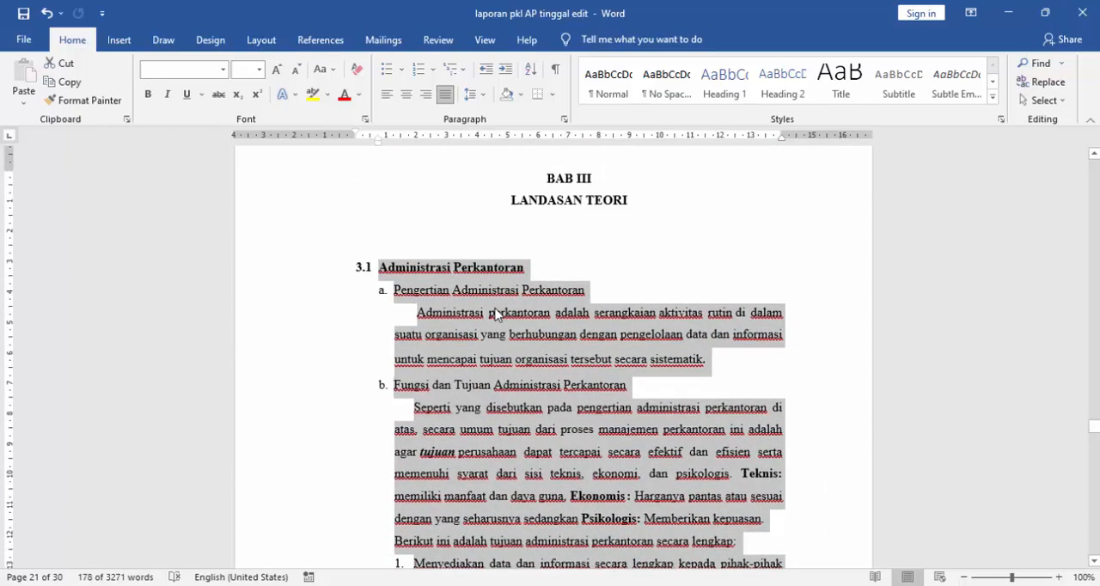
scroll(421, 404, "down", 5)
scroll(421, 405, "down", 10)
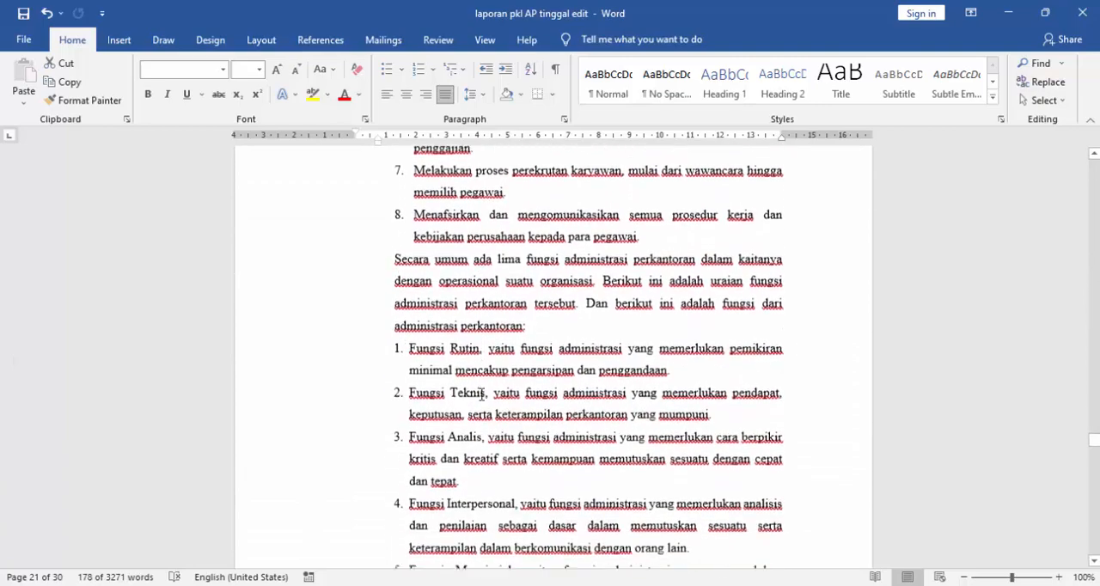
- Inspect section 3.2 "Dasar Teori Kejuruan" by highlighting its text and headings, and place the cursor at the end of "Surat Jalan SP/Faktur"
scroll(480, 391, "down", 7)
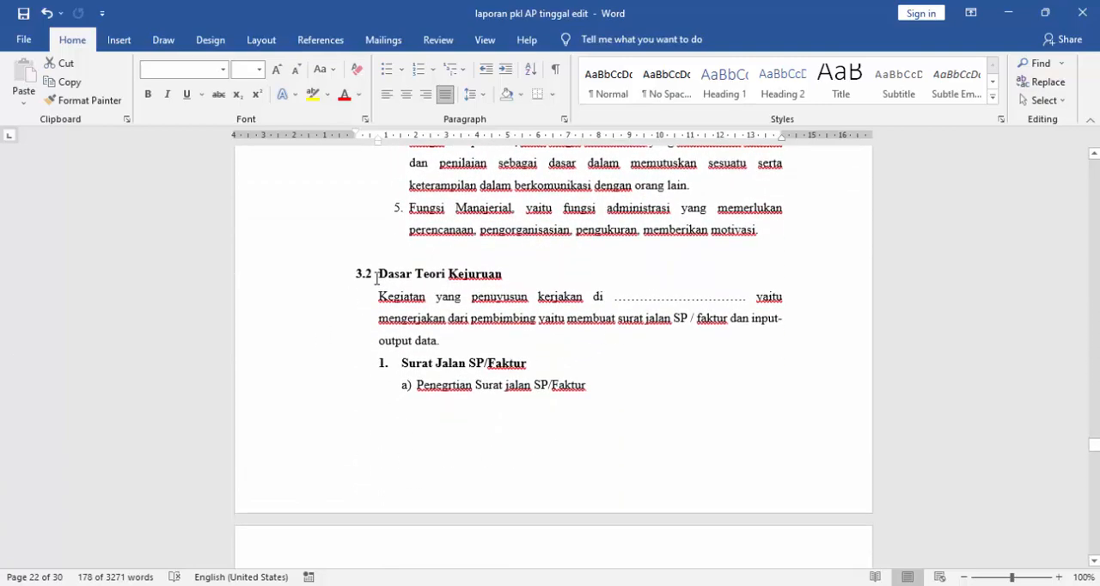
left_click_drag(378, 273, 588, 385)
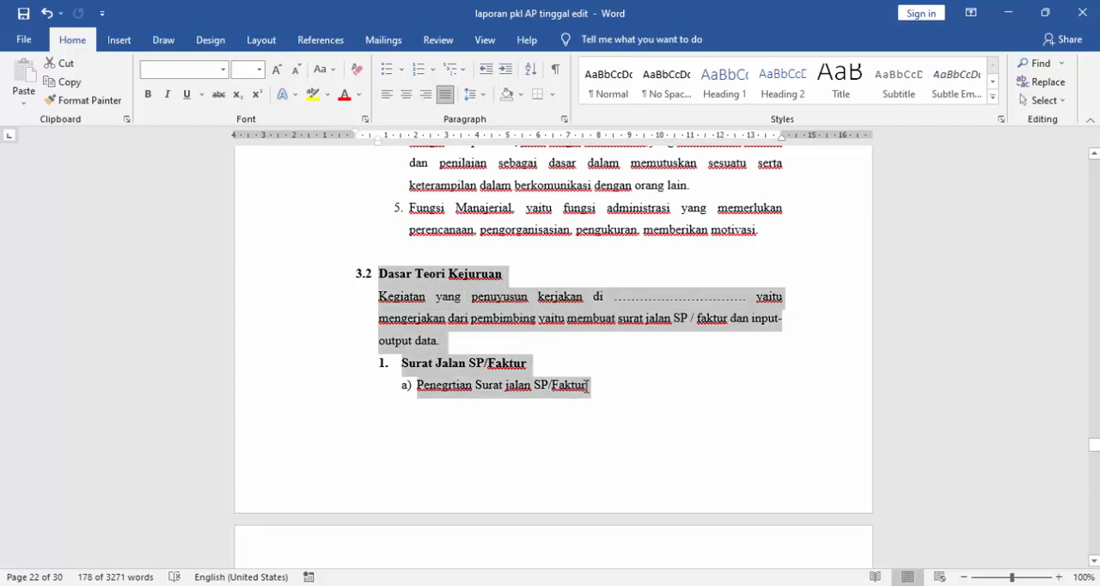
left_click(456, 343)
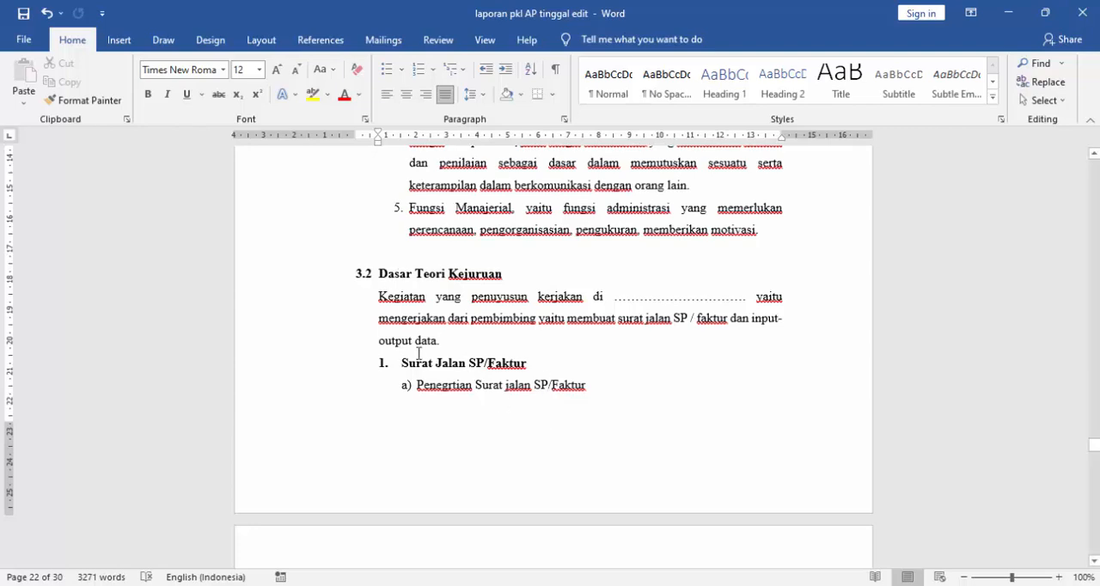
left_click_drag(402, 273, 507, 273)
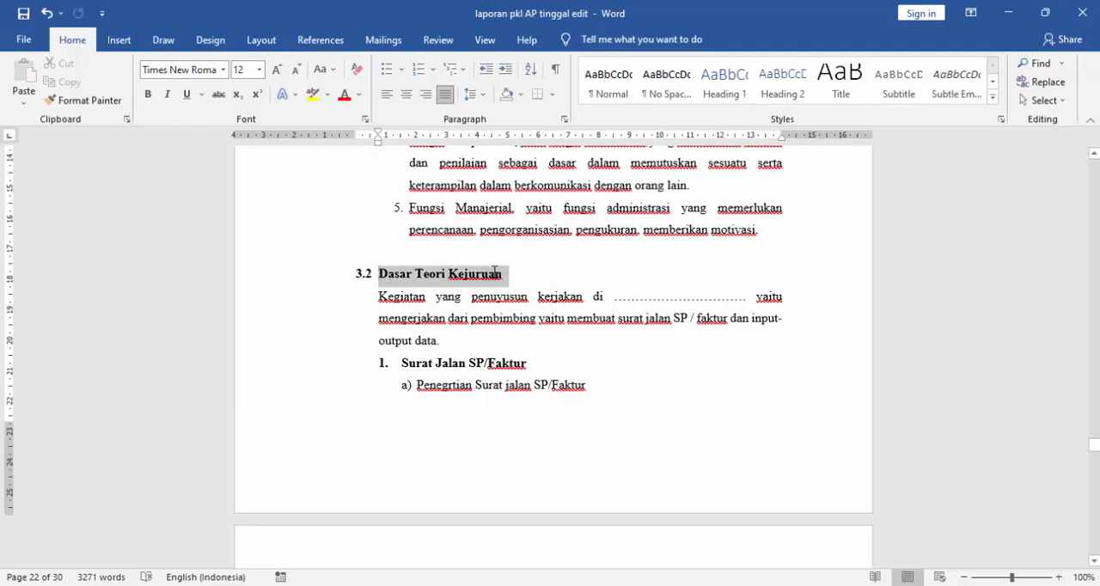
left_click_drag(401, 362, 538, 365)
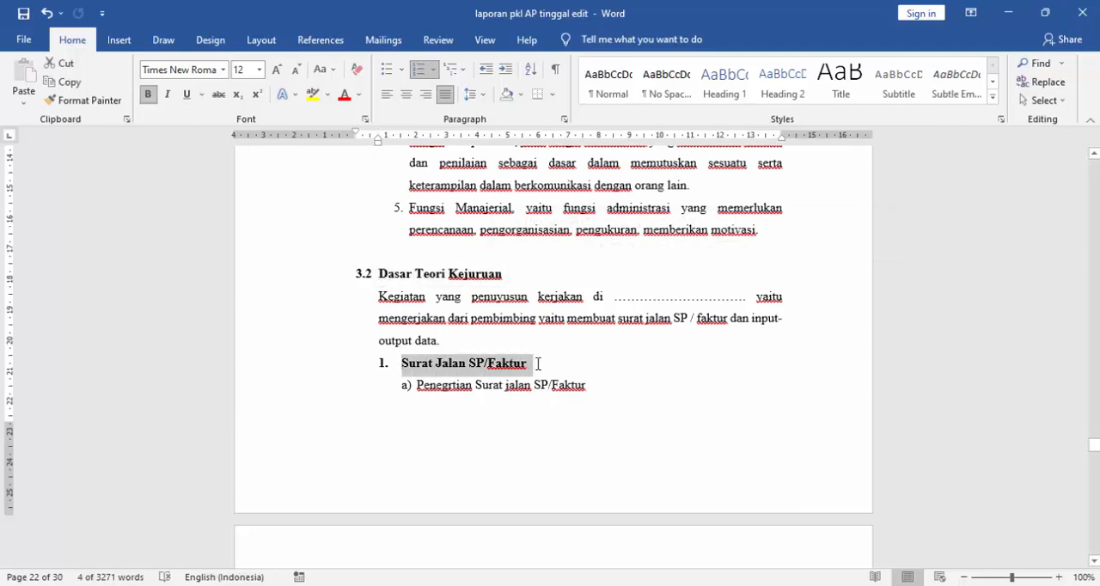
left_click(446, 397)
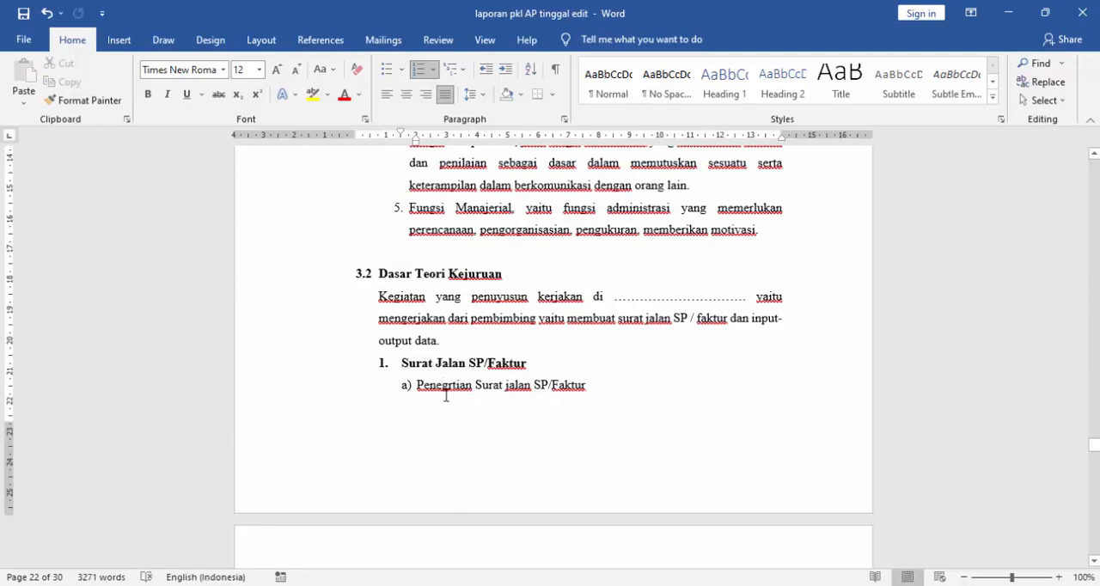
scroll(435, 296, "down", 1)
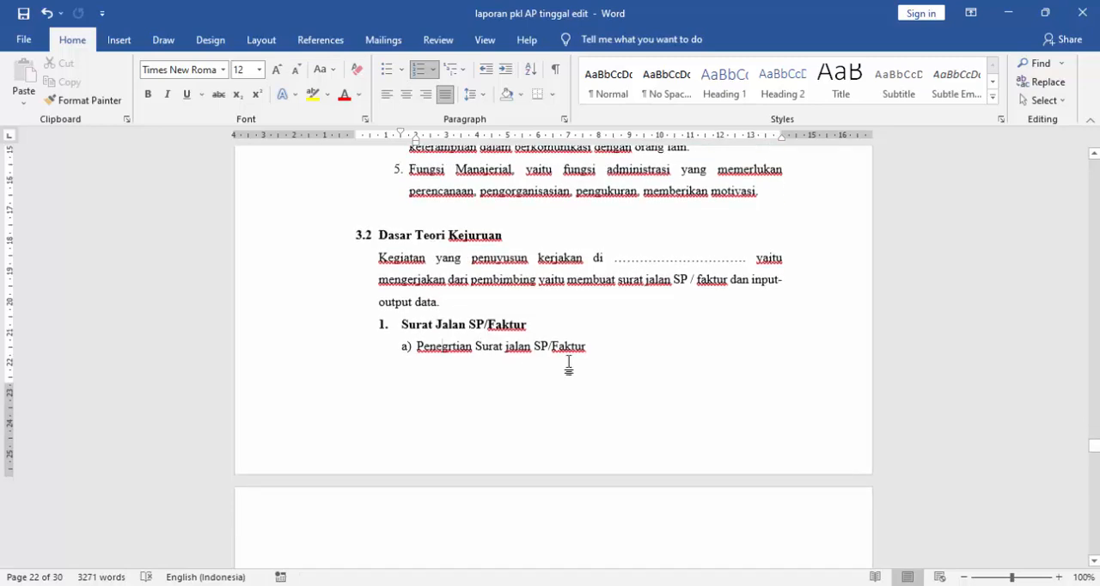
left_click(542, 325)
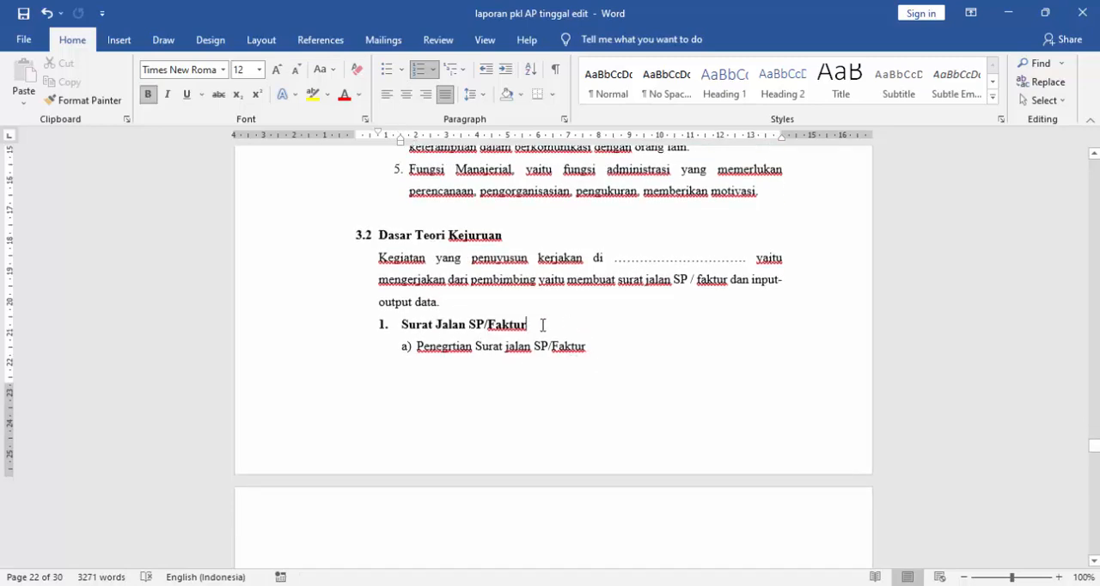
- Read the "Surat Jalan SP/Faktur" part of section 3.2, covering its definition, purposes and required components
scroll(540, 324, "down", 2)
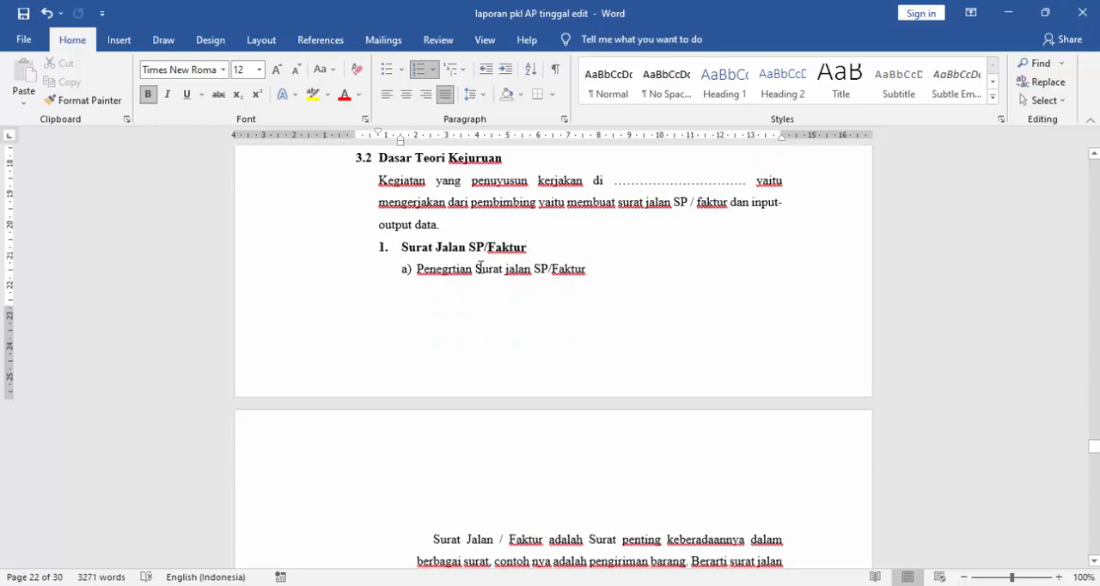
scroll(579, 288, "down", 1)
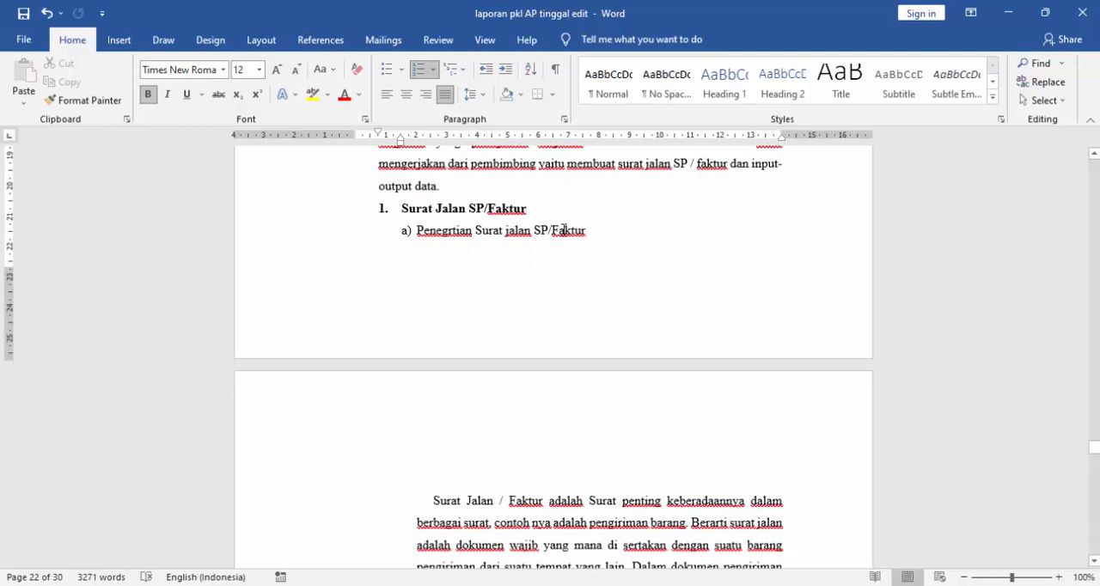
scroll(576, 299, "down", 5)
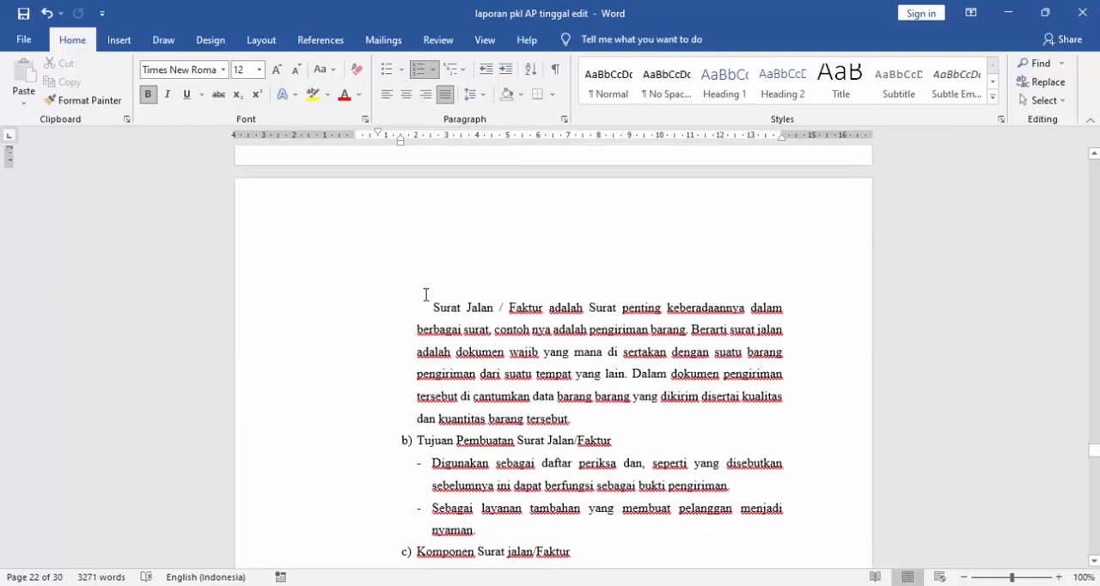
scroll(436, 314, "up", 4)
scroll(443, 402, "down", 4)
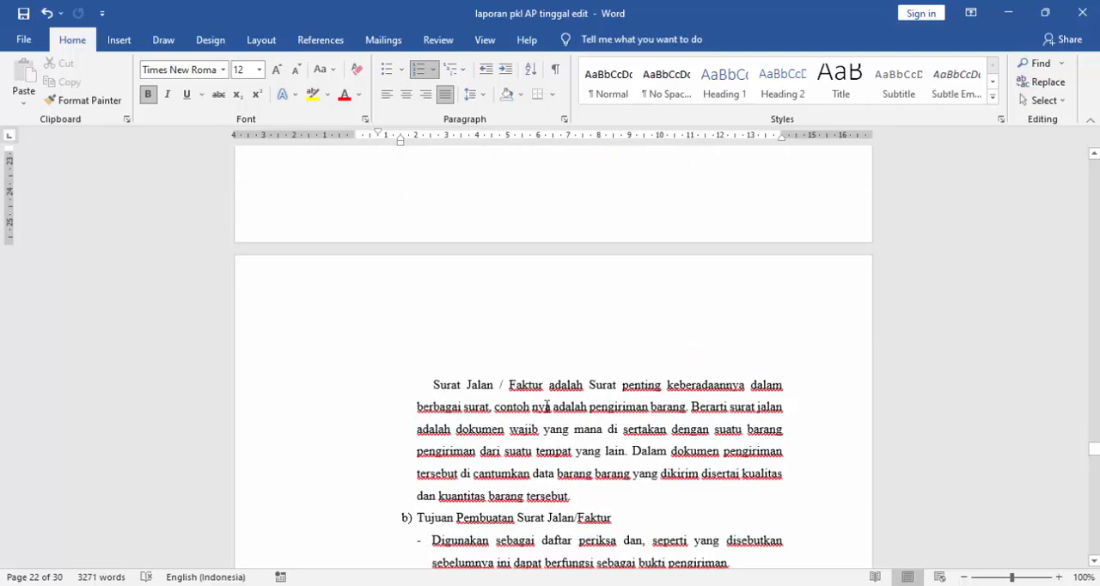
scroll(695, 394, "down", 2)
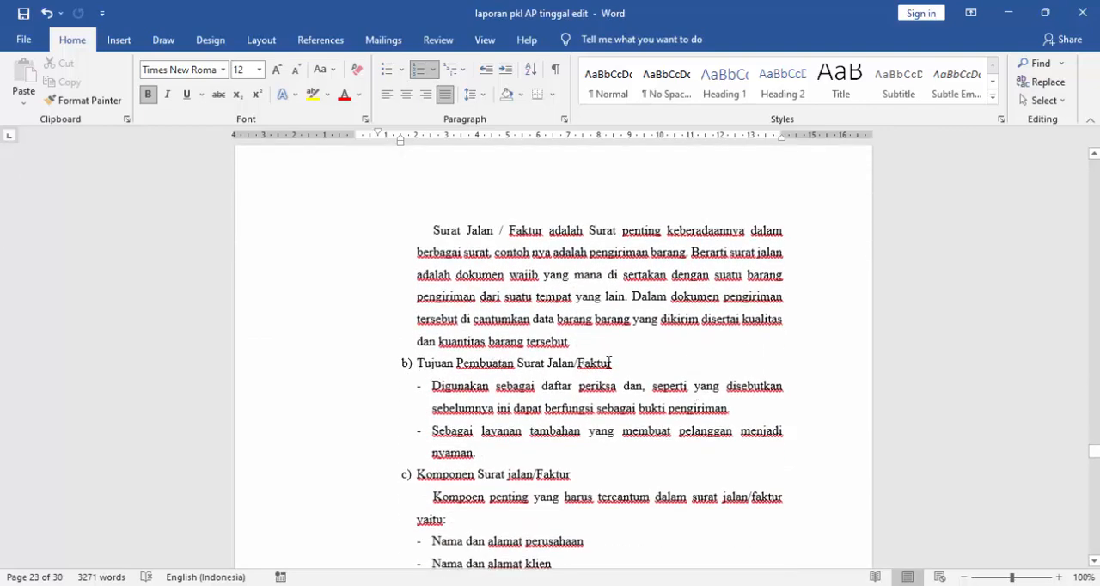
scroll(605, 361, "down", 1)
scroll(448, 452, "down", 1)
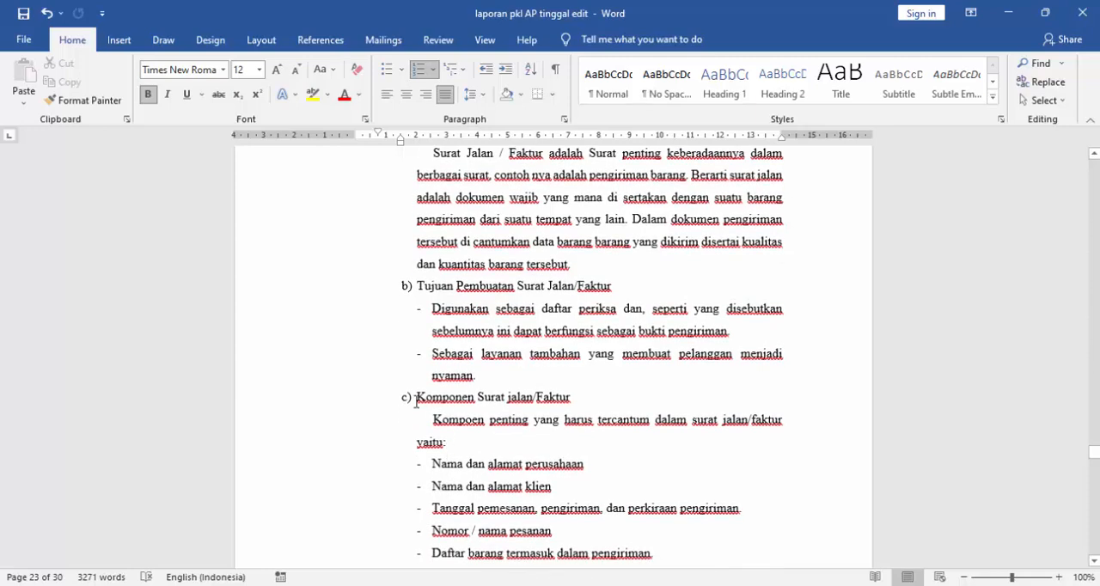
scroll(545, 404, "down", 2)
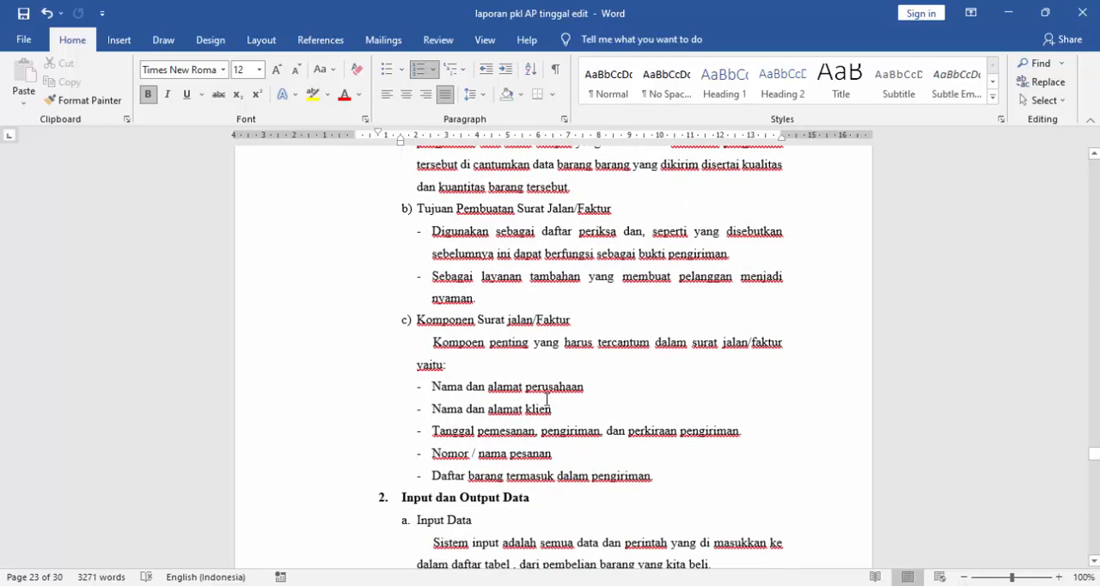
scroll(549, 401, "up", 2)
scroll(559, 402, "down", 2)
scroll(540, 428, "down", 2)
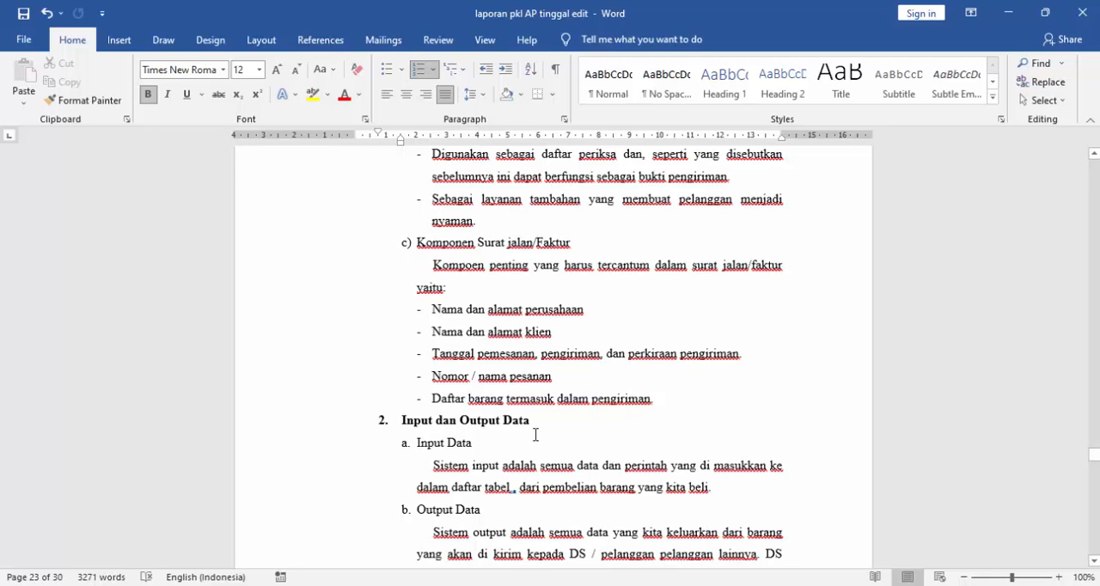
scroll(536, 435, "up", 1)
scroll(535, 433, "down", 2)
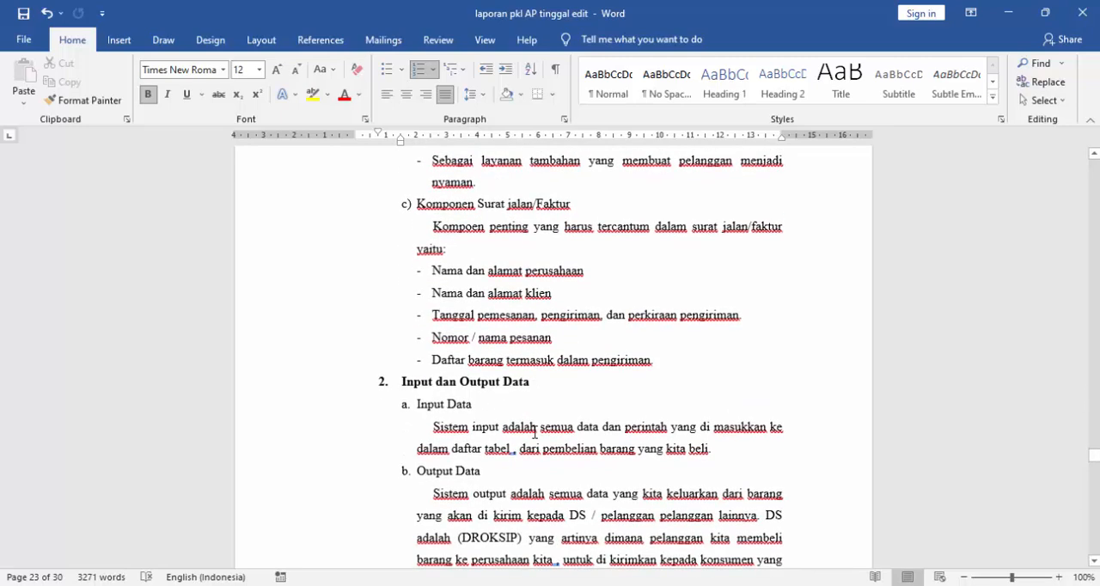
- Highlight the "Input Data" and "Output Data" explanations in turn, and place the cursor at the start of the "Input Data" paragraph
left_click_drag(433, 423, 688, 450)
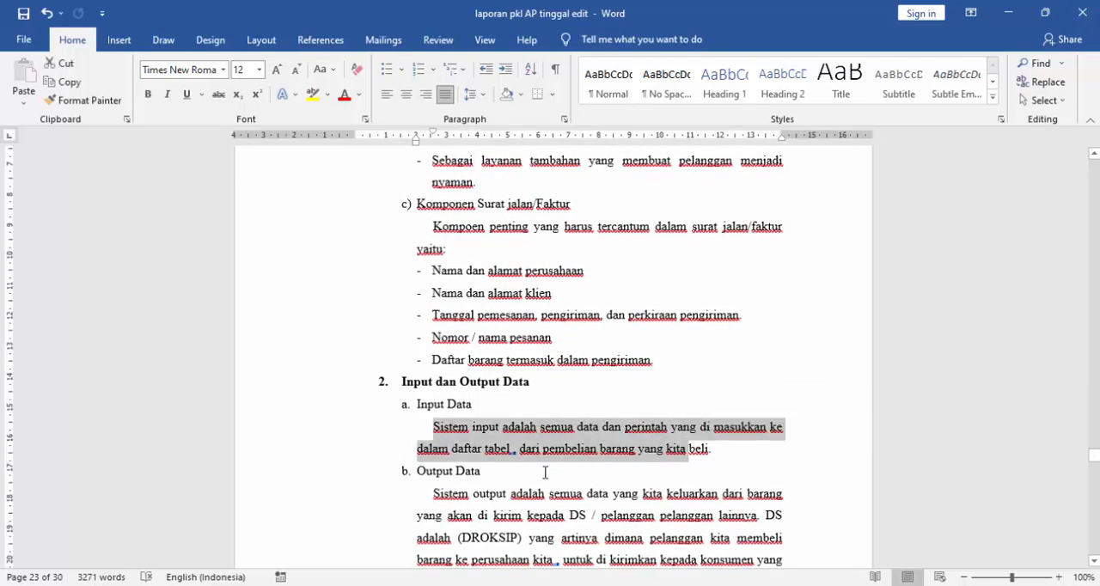
scroll(545, 472, "down", 1)
left_click_drag(430, 413, 633, 547)
scroll(554, 469, "down", 1)
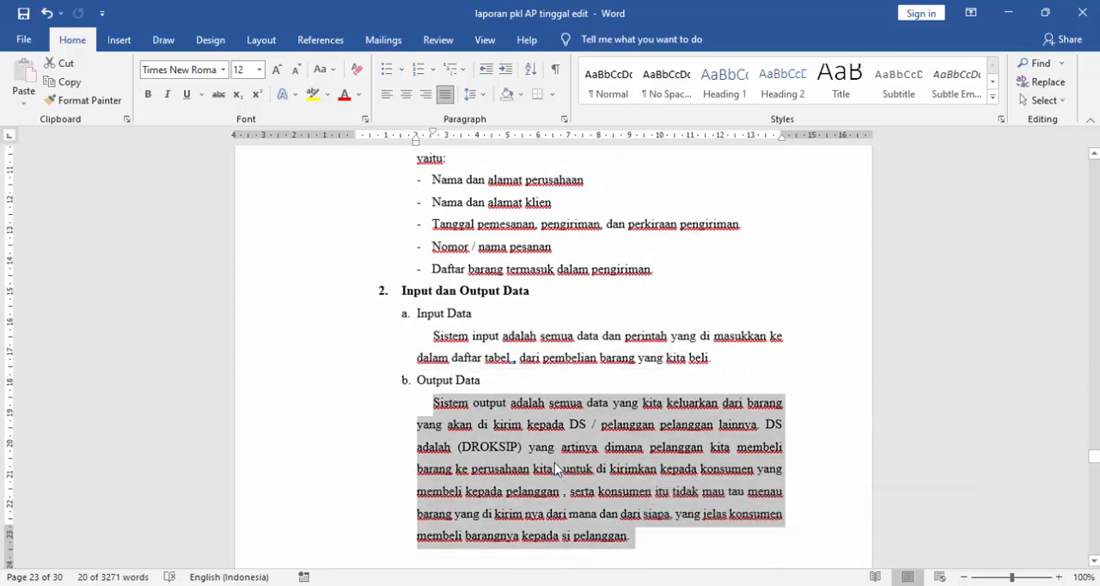
scroll(554, 463, "down", 2)
scroll(498, 370, "up", 2)
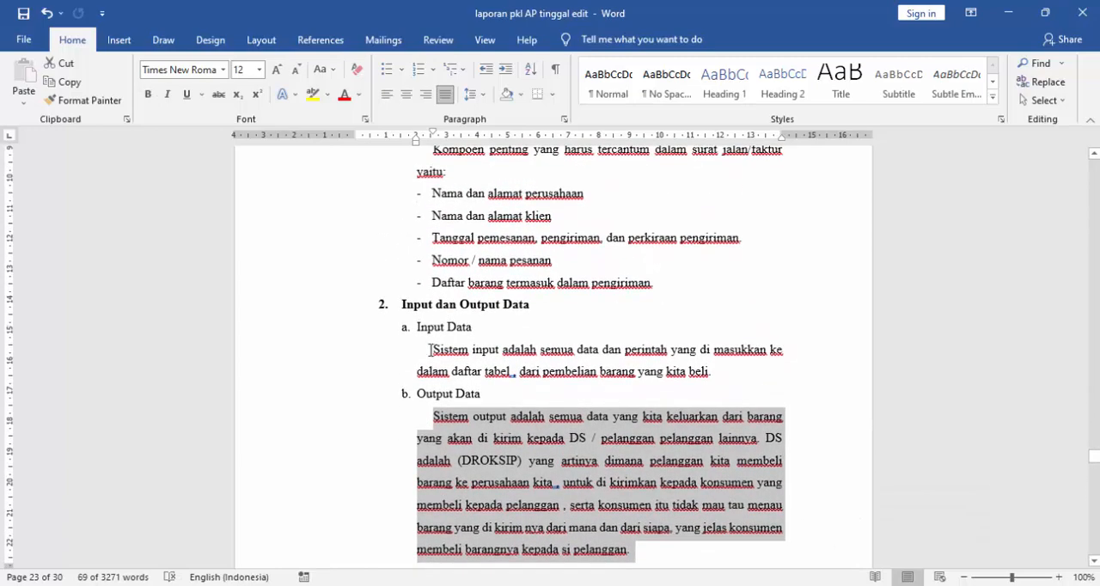
left_click(431, 348)
- Review the end of BAB III again, from the delivery note components through the "Output Data" paragraph, checking where BAB IV begins
scroll(433, 351, "down", 4)
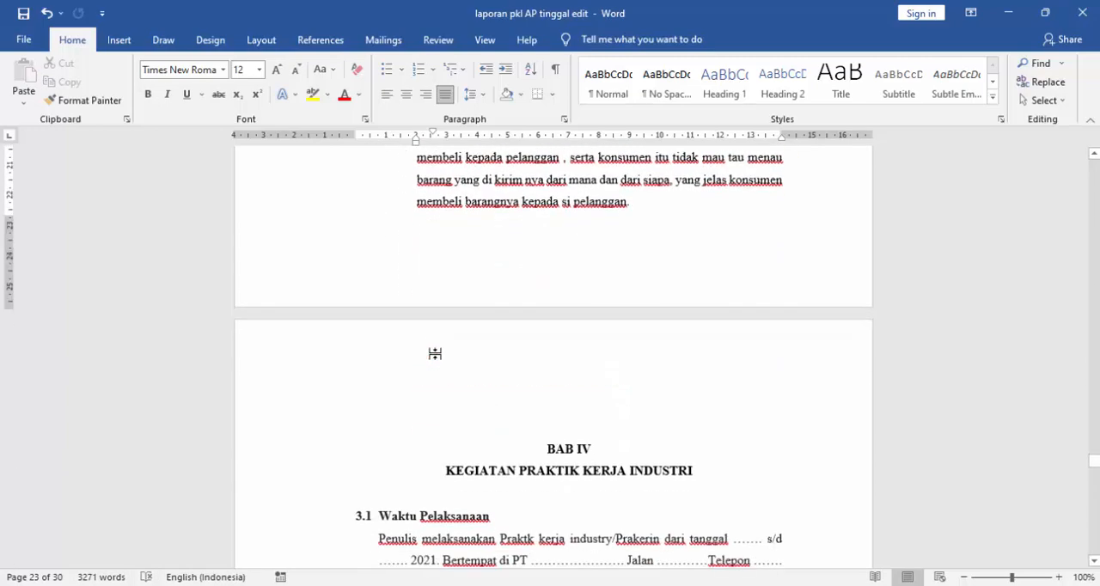
scroll(434, 353, "up", 4)
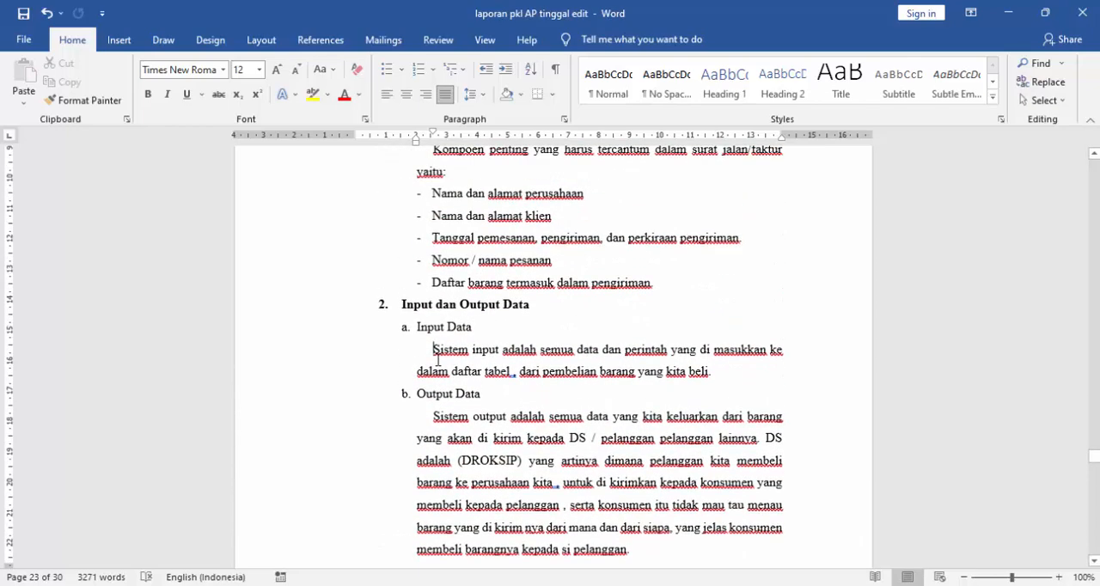
scroll(437, 359, "up", 2)
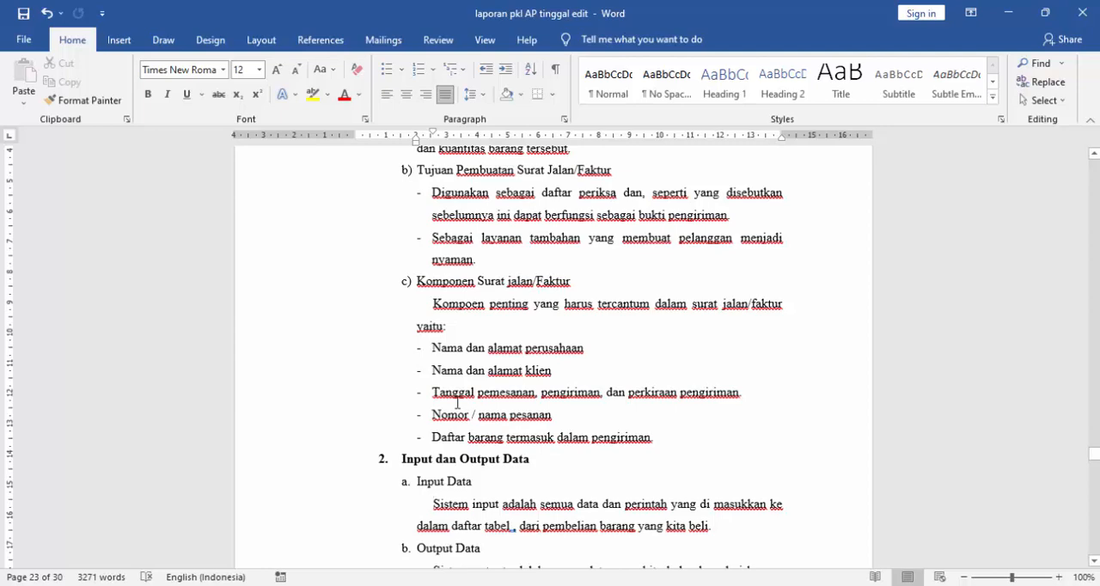
scroll(456, 402, "down", 2)
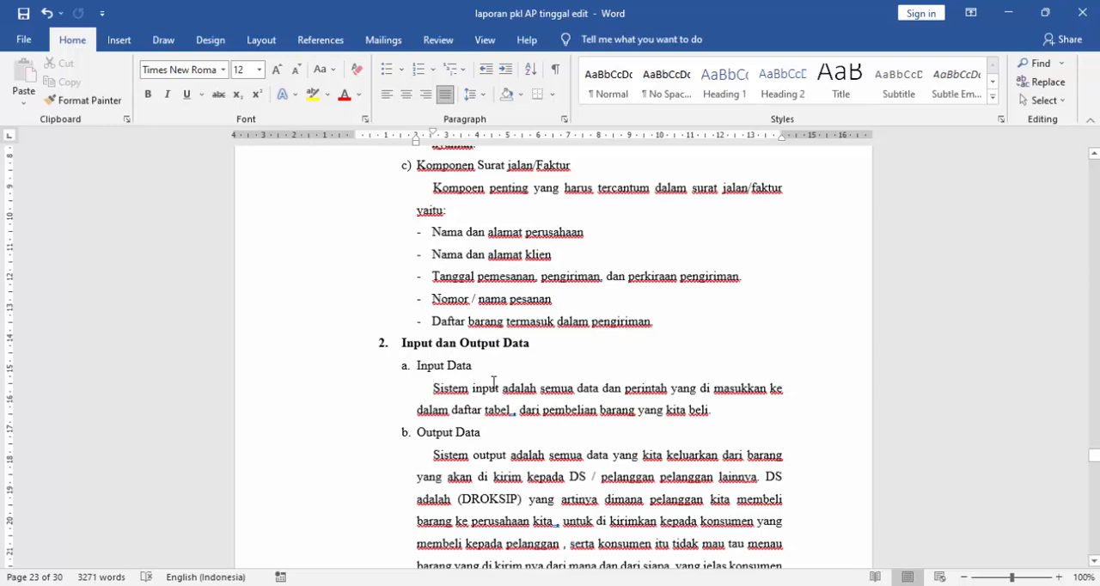
scroll(488, 384, "down", 1)
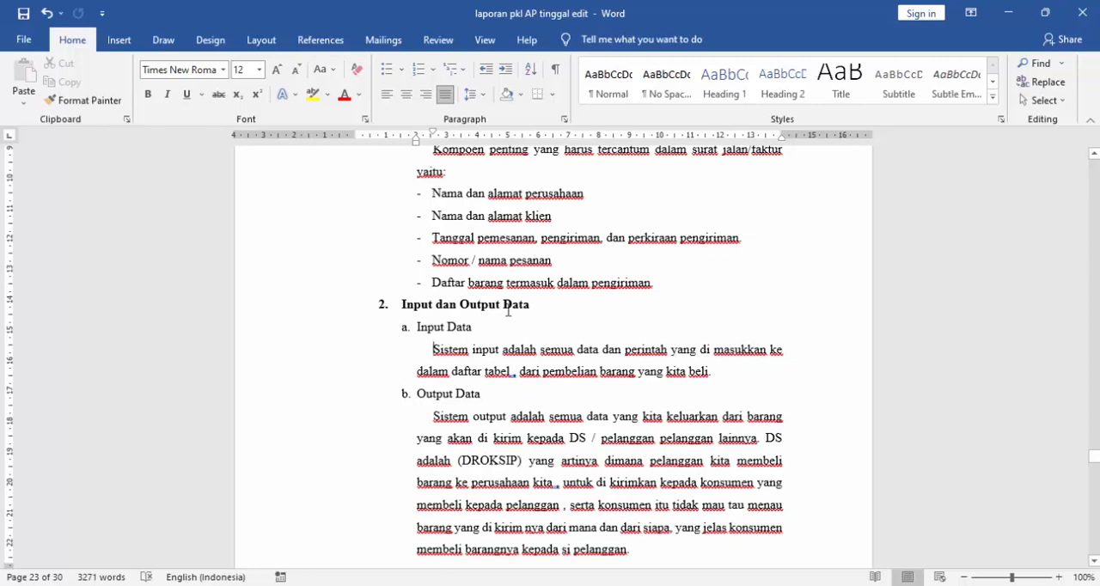
scroll(577, 386, "down", 3)
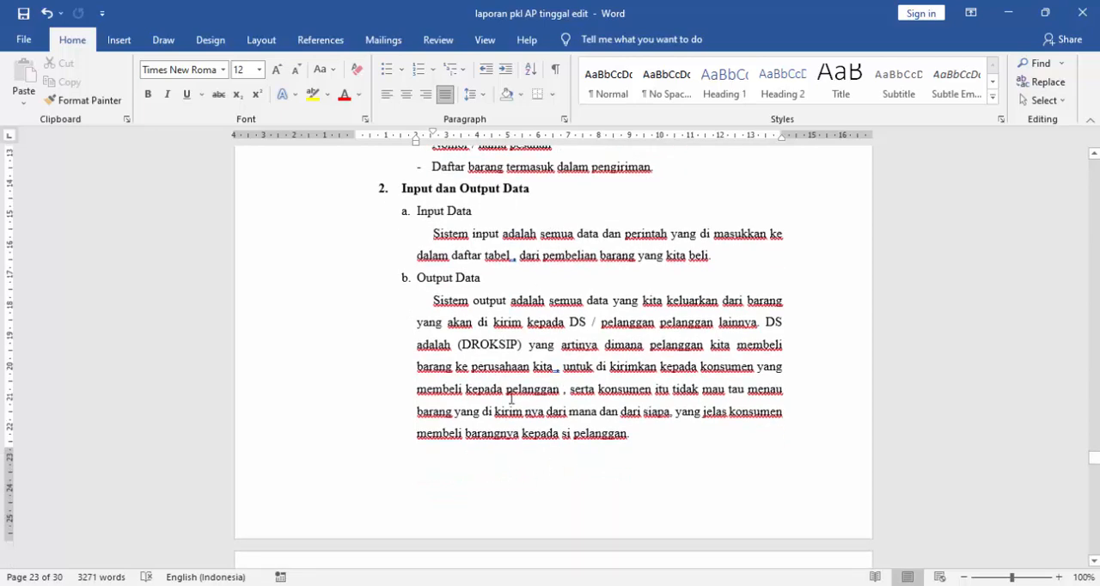
scroll(513, 388, "down", 4)
scroll(513, 389, "up", 2)
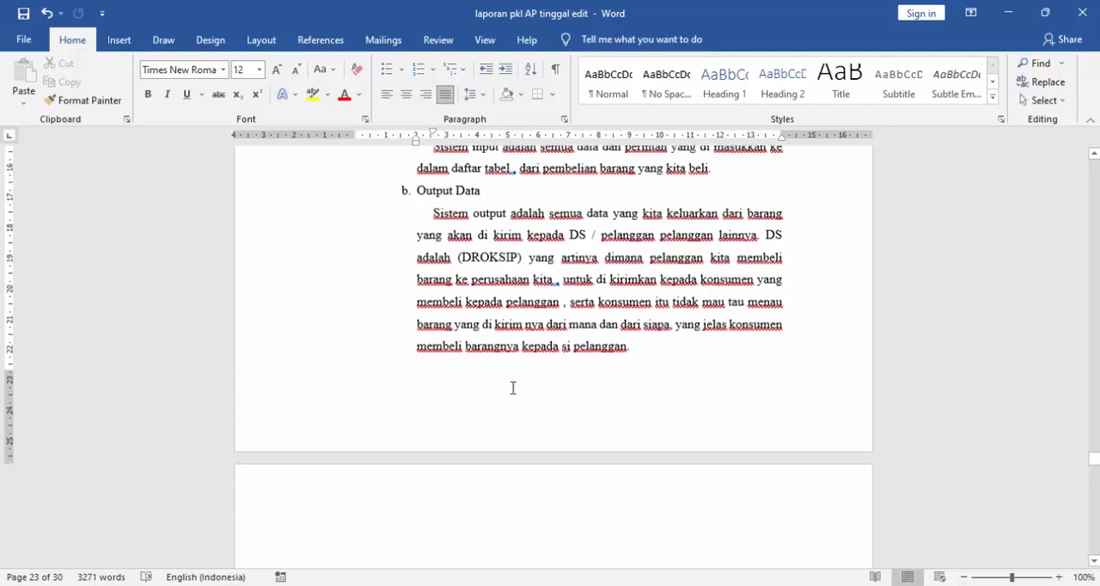
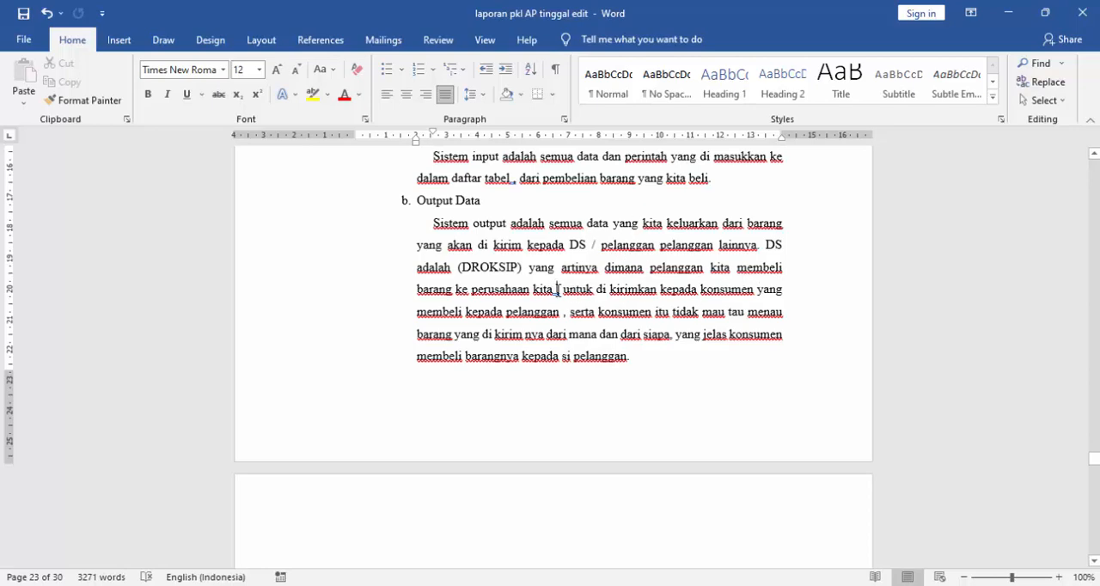
- Correct the comma spacing in the "Output Data" paragraph so the phrase reads "barang ke perusahaan kita, untuk"
key("ctrl+z")
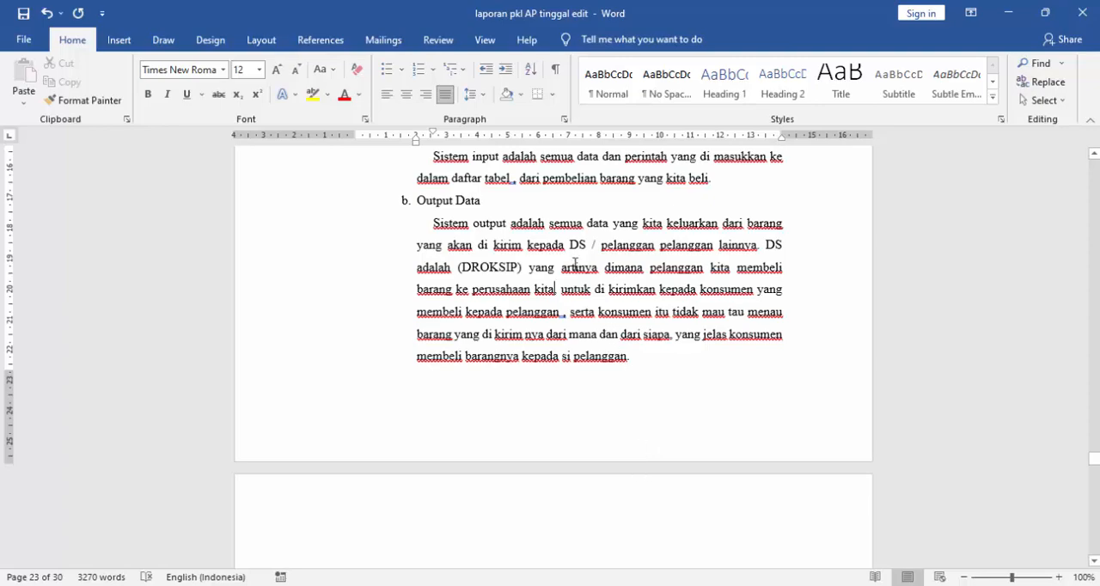
- Review BAB III once more, from section 3.1 "Administrasi Perkantoran" through "Input dan Output Data", and continue to the start of BAB IV
scroll(576, 263, "up", 8)
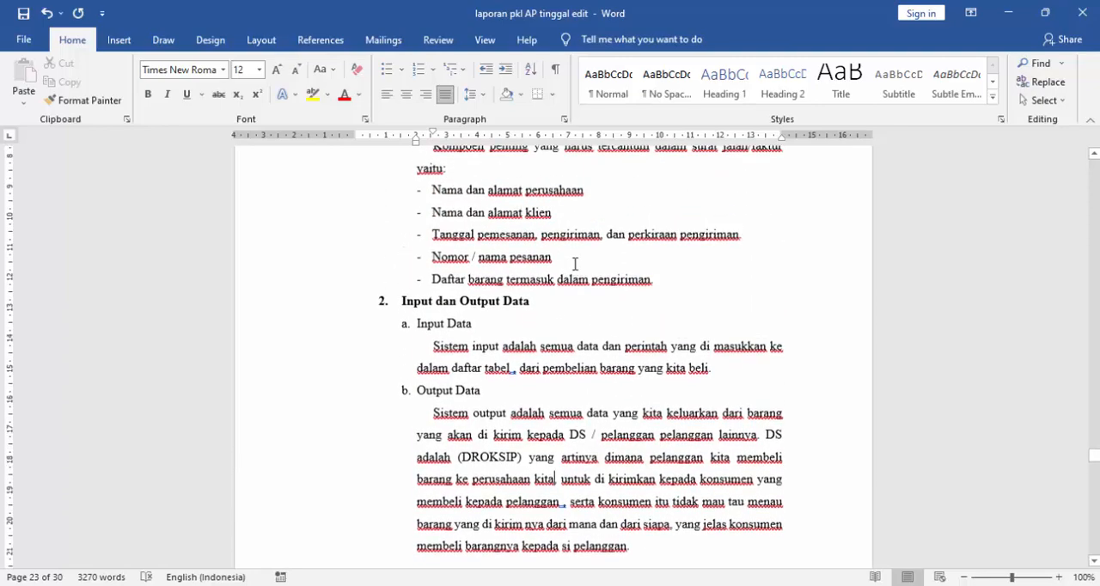
scroll(587, 312, "up", 10)
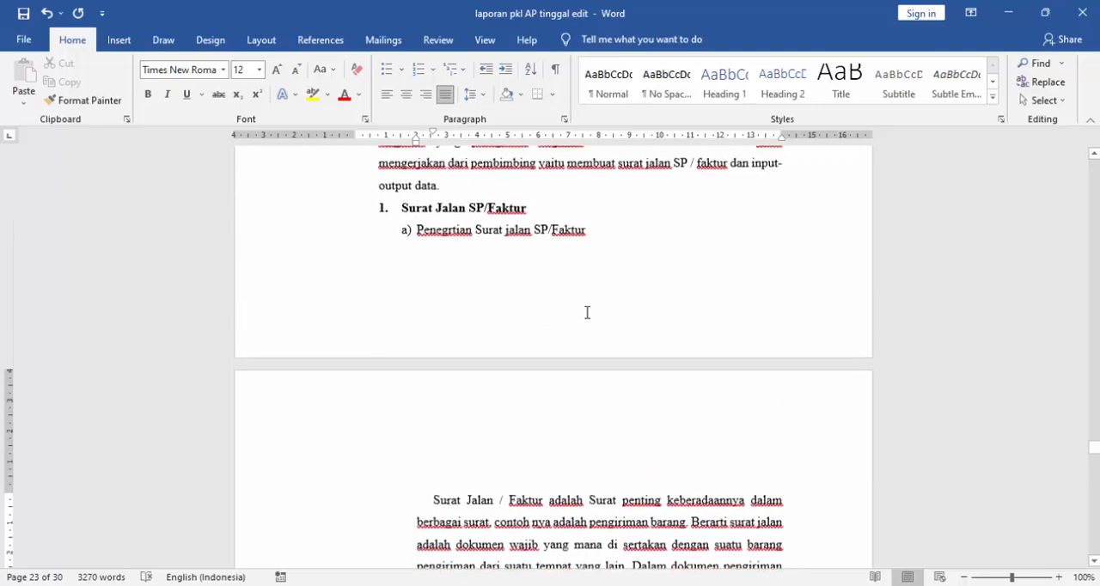
scroll(586, 312, "up", 10)
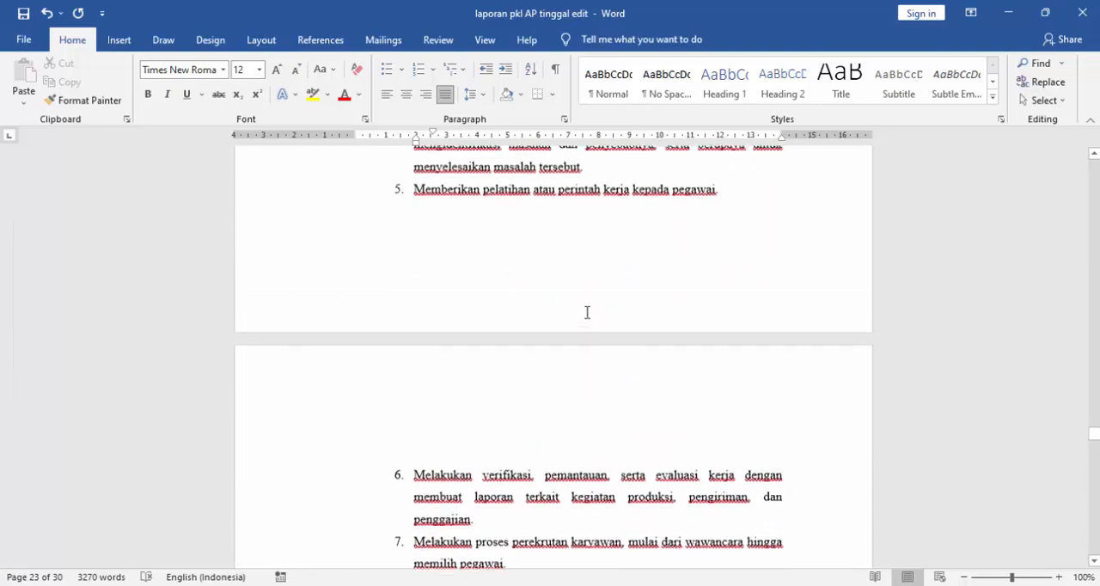
scroll(587, 312, "down", 10)
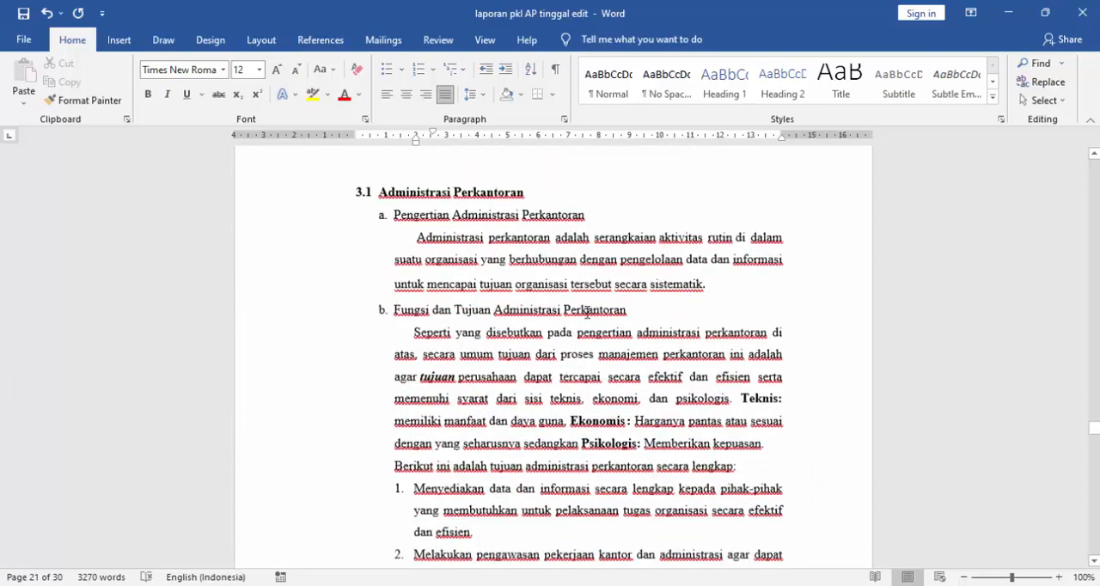
scroll(583, 322, "down", 7)
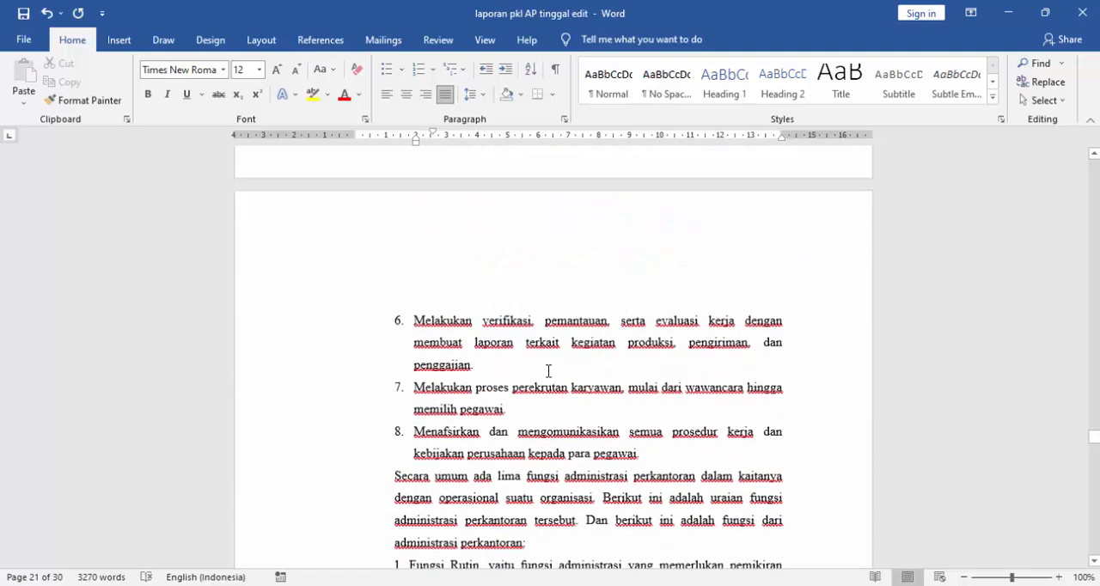
scroll(548, 371, "down", 6)
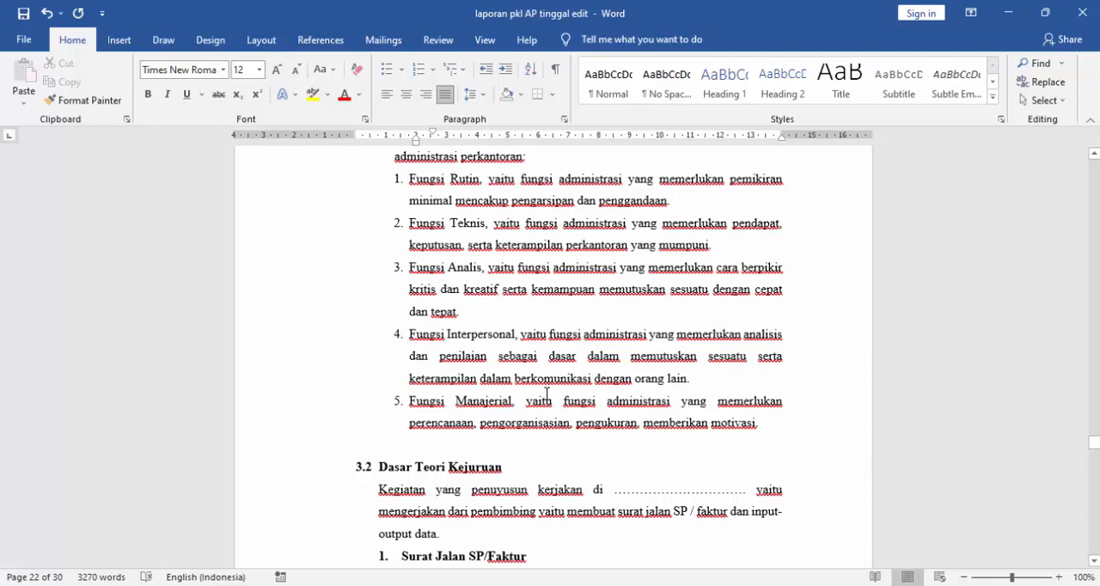
scroll(549, 397, "down", 2)
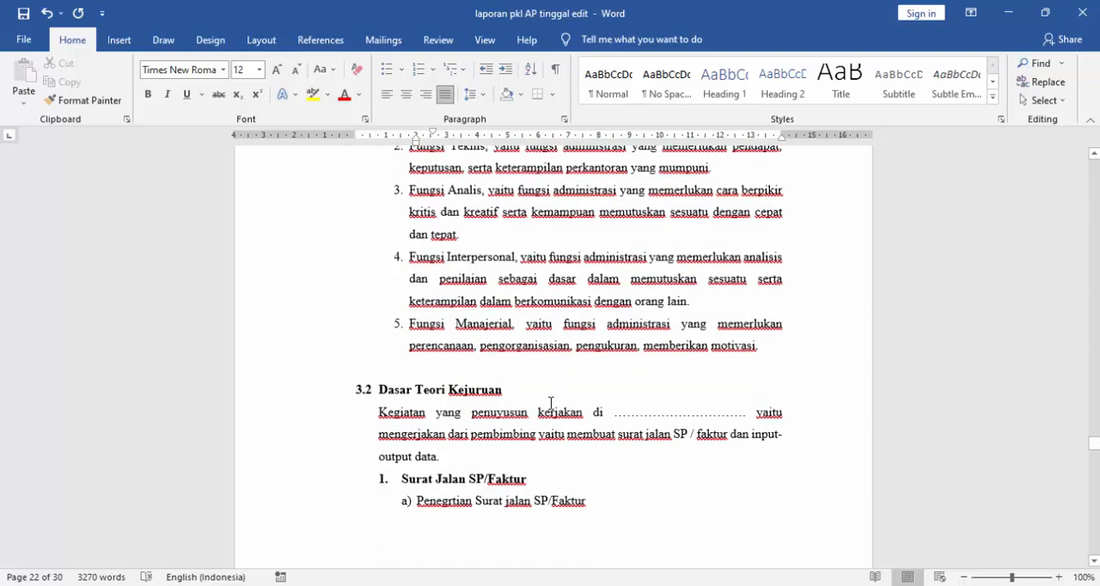
scroll(551, 403, "down", 10)
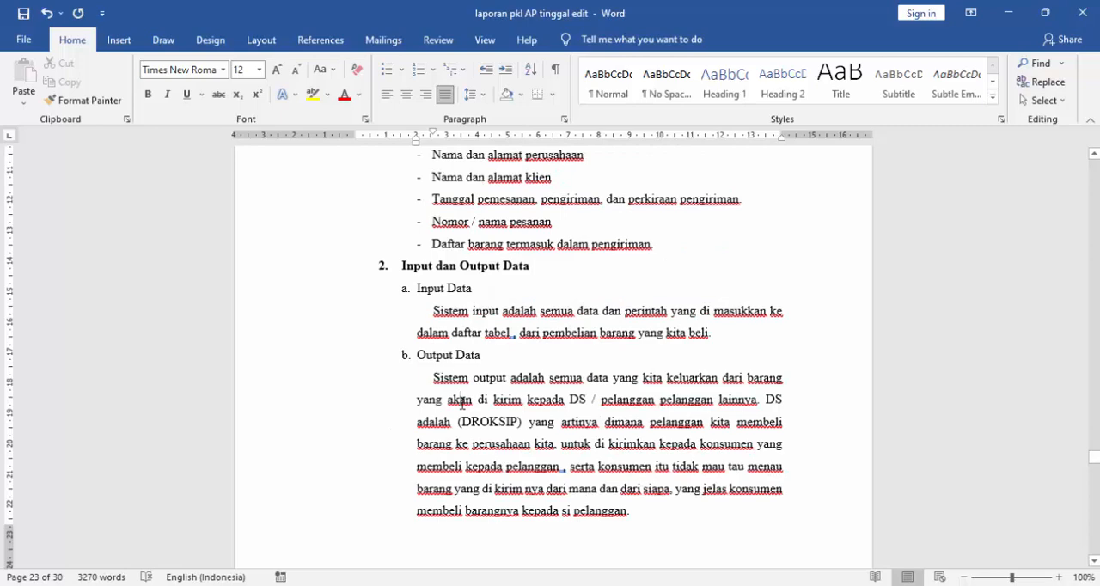
scroll(462, 402, "down", 10)
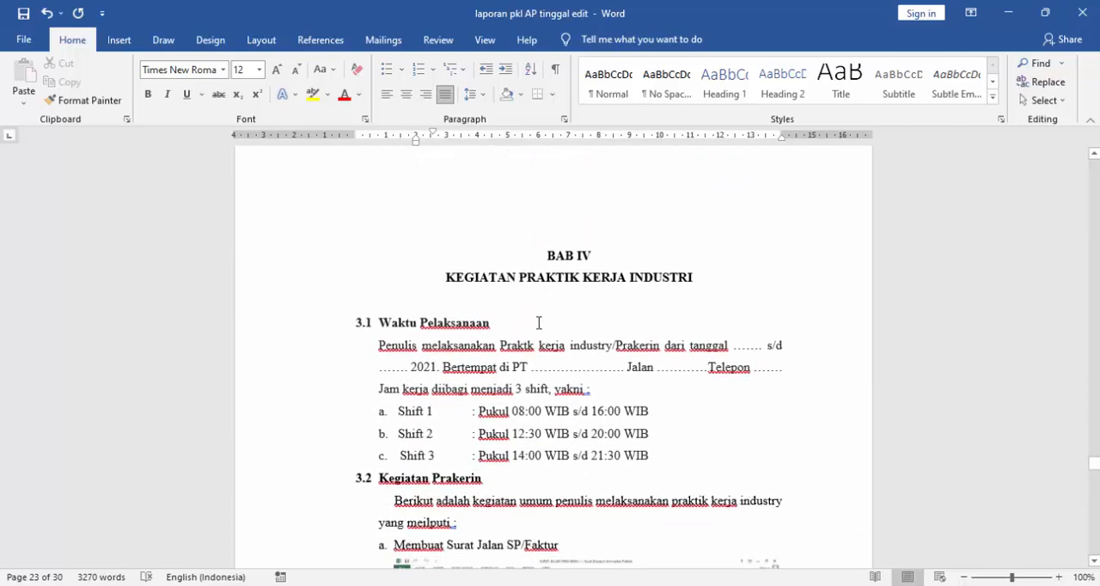
- Inspect the BAB IV heading and section 3.1 "Waktu Pelaksanaan", placing the cursor at the end of the sentence introducing the three shifts
left_click(551, 254)
left_click(550, 255)
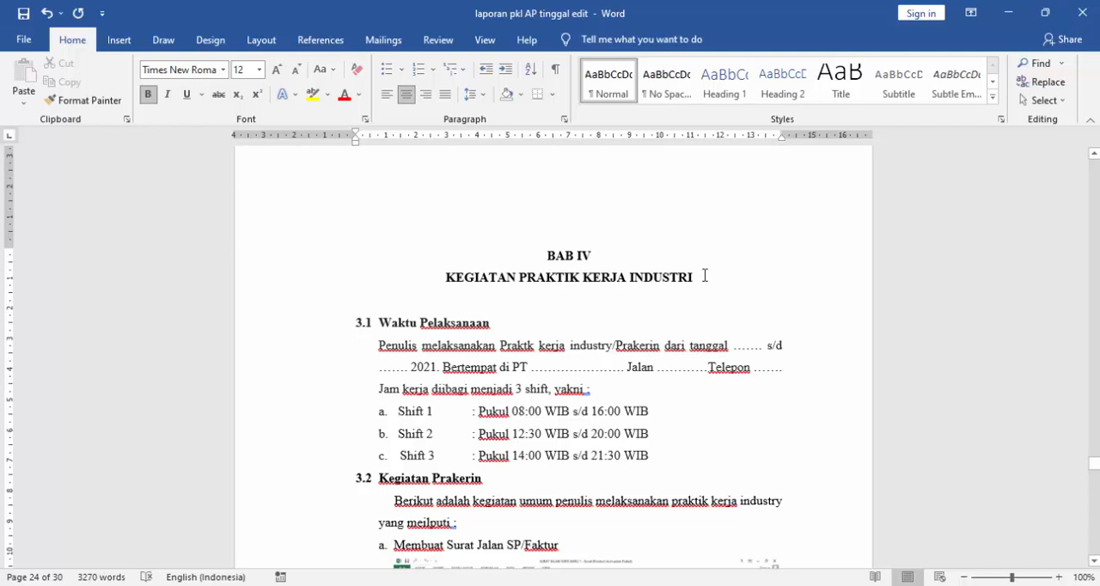
scroll(705, 275, "down", 3)
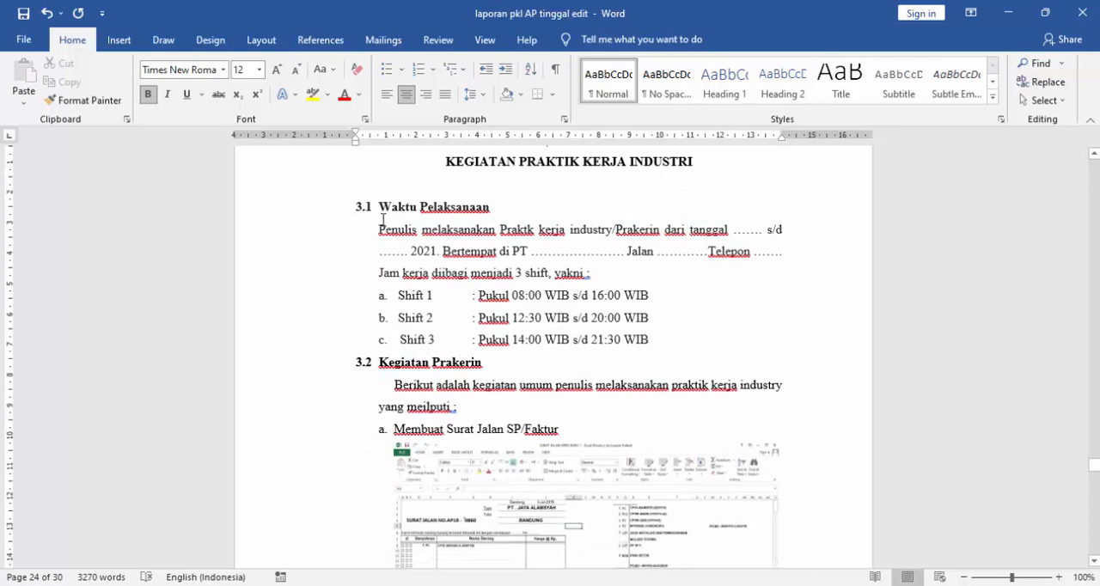
left_click(384, 230)
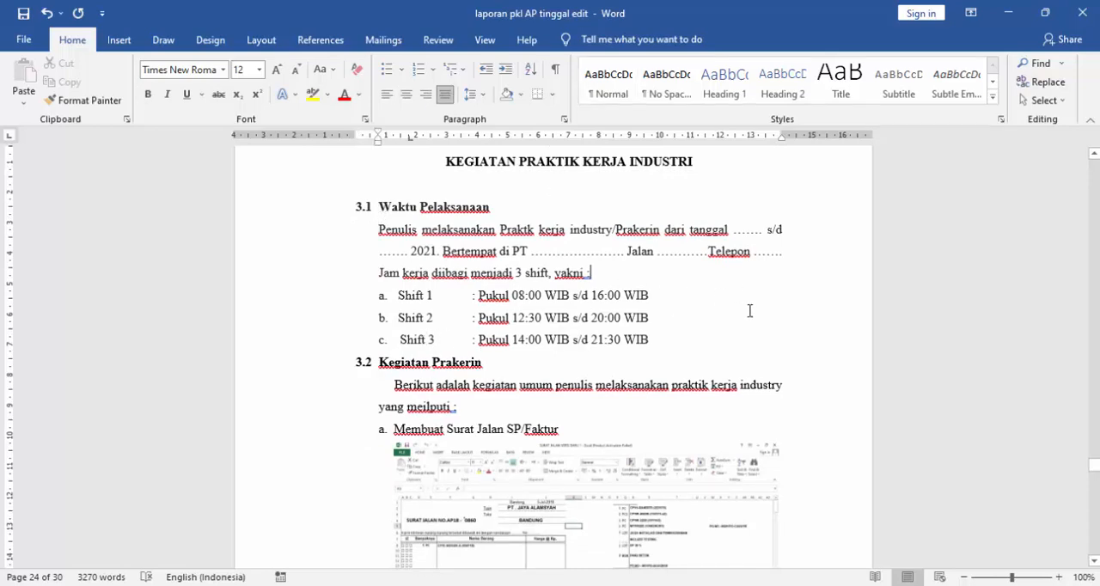
scroll(749, 310, "down", 1)
scroll(749, 310, "up", 2)
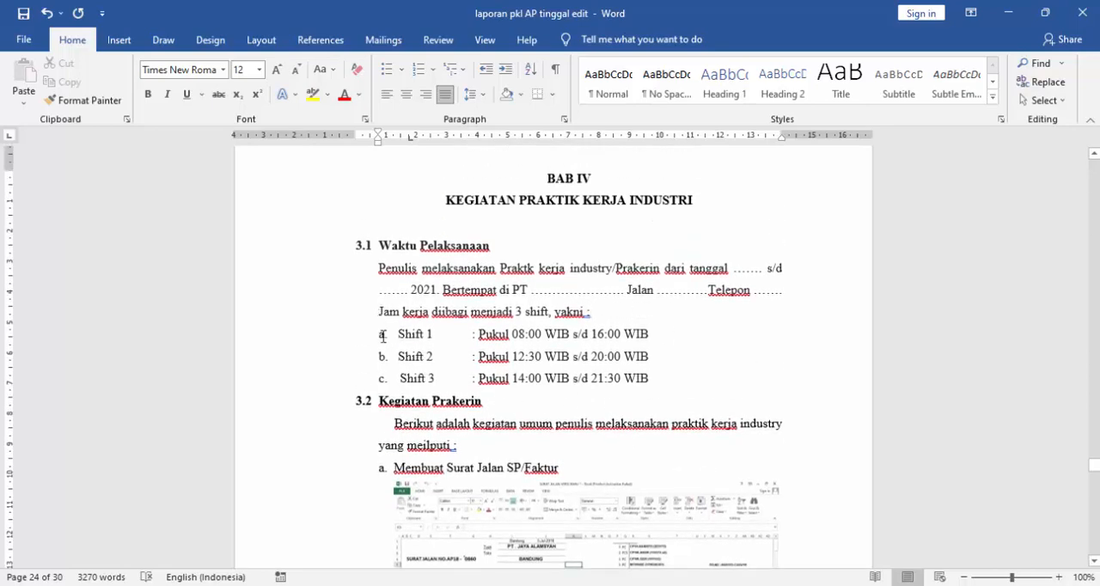
left_click(384, 335)
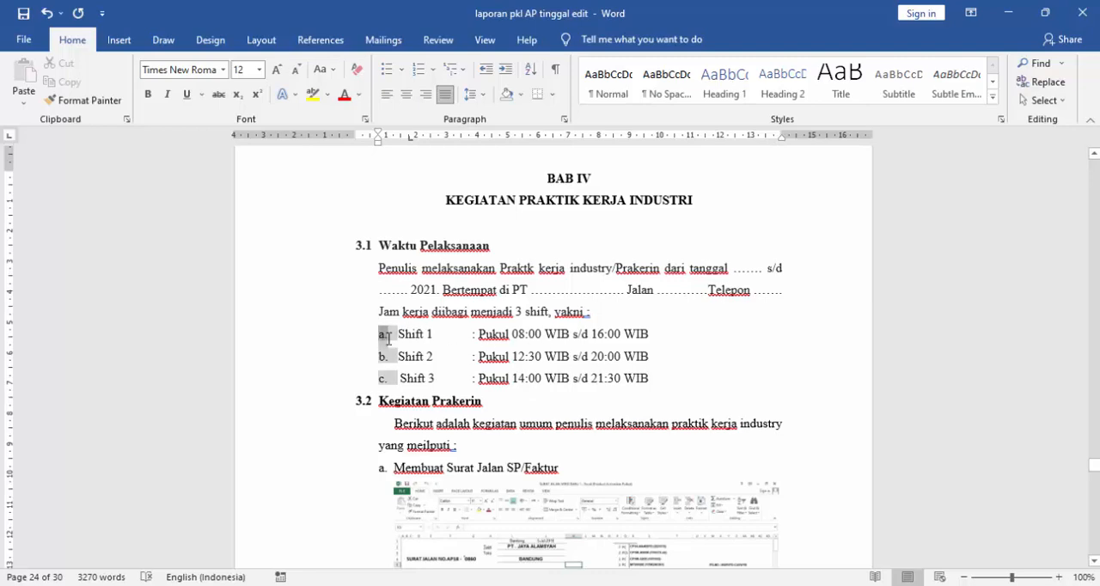
left_click_drag(388, 338, 390, 337)
key("ctrl+z")
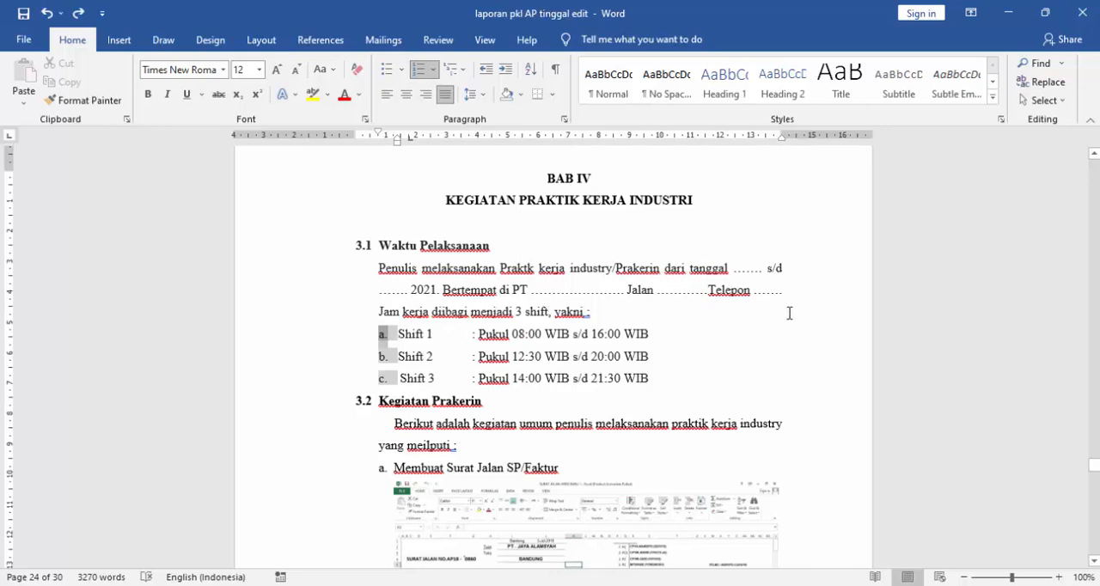
- Examine the shift hours and section 3.2 "Kegiatan Prakerin", including its introductory sentence and the "Membuat Surat Jalan SP/Faktur" screenshot
scroll(607, 311, "down", 1)
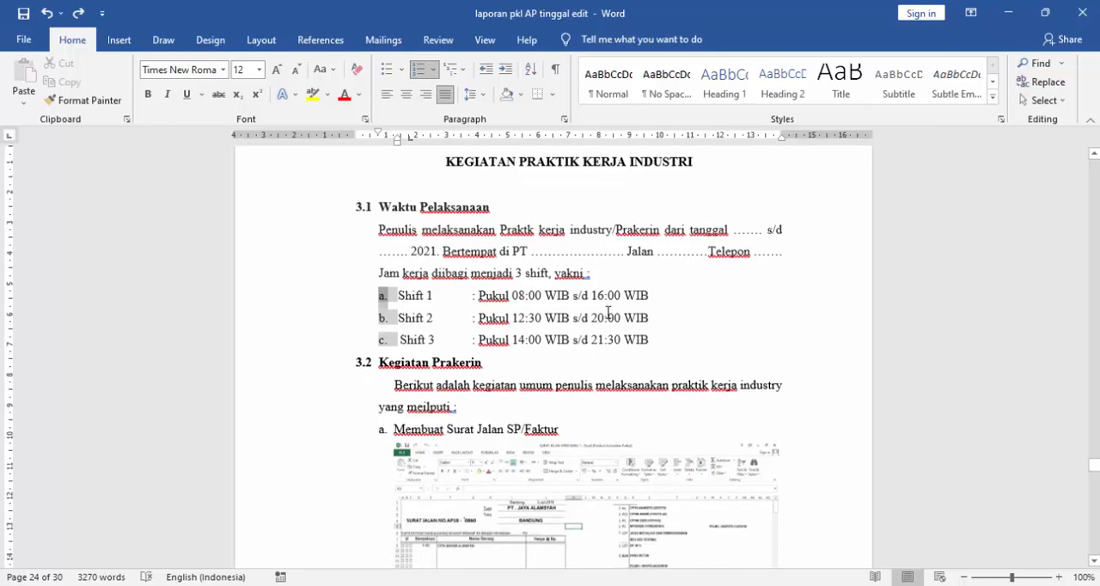
left_click(559, 337)
scroll(558, 330, "down", 2)
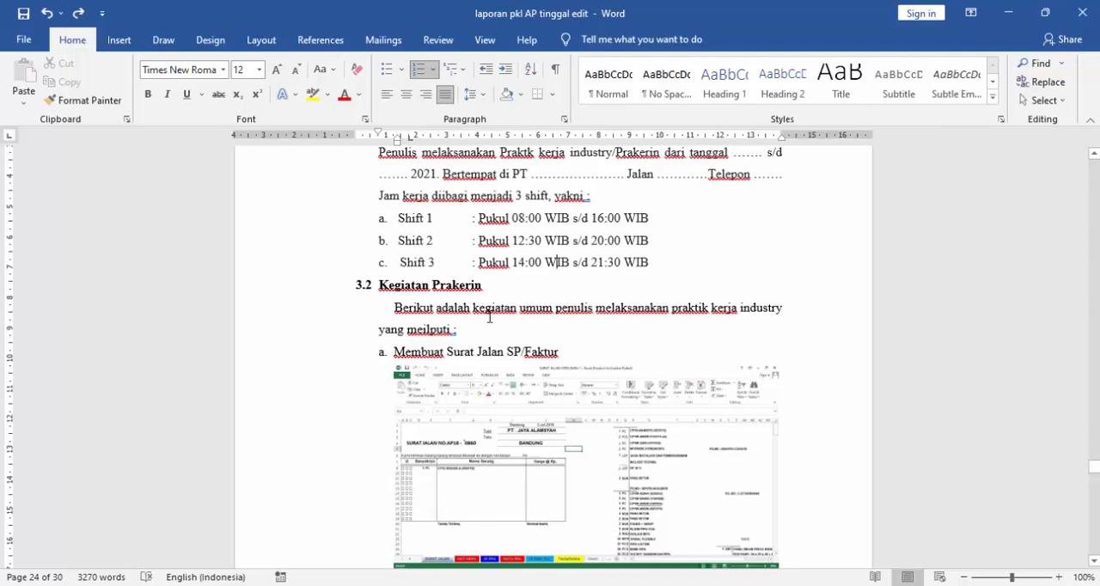
scroll(490, 319, "down", 3)
scroll(503, 325, "up", 3)
scroll(602, 406, "down", 1)
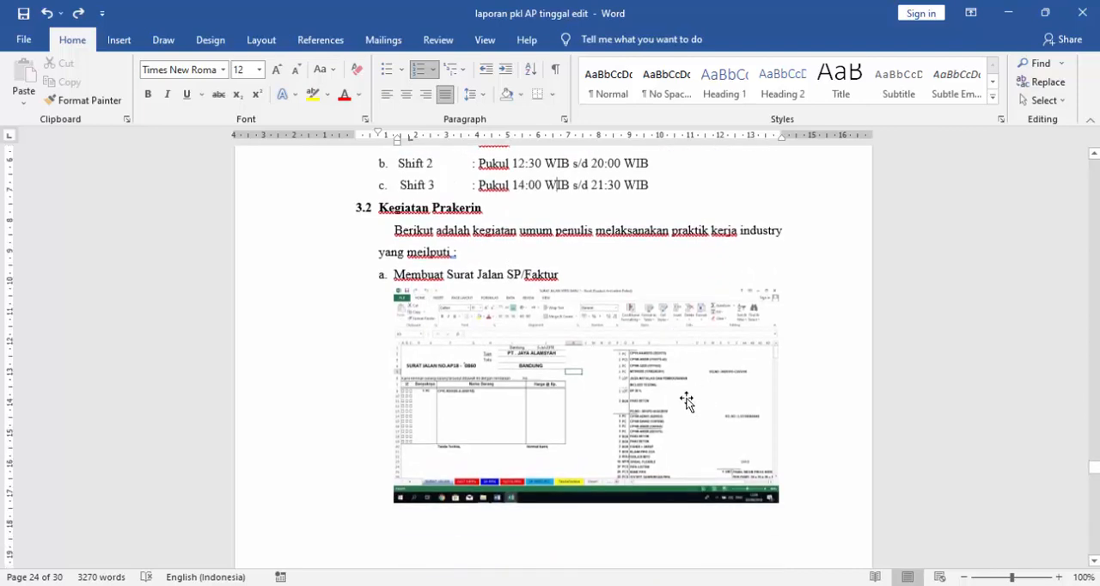
scroll(641, 395, "up", 2)
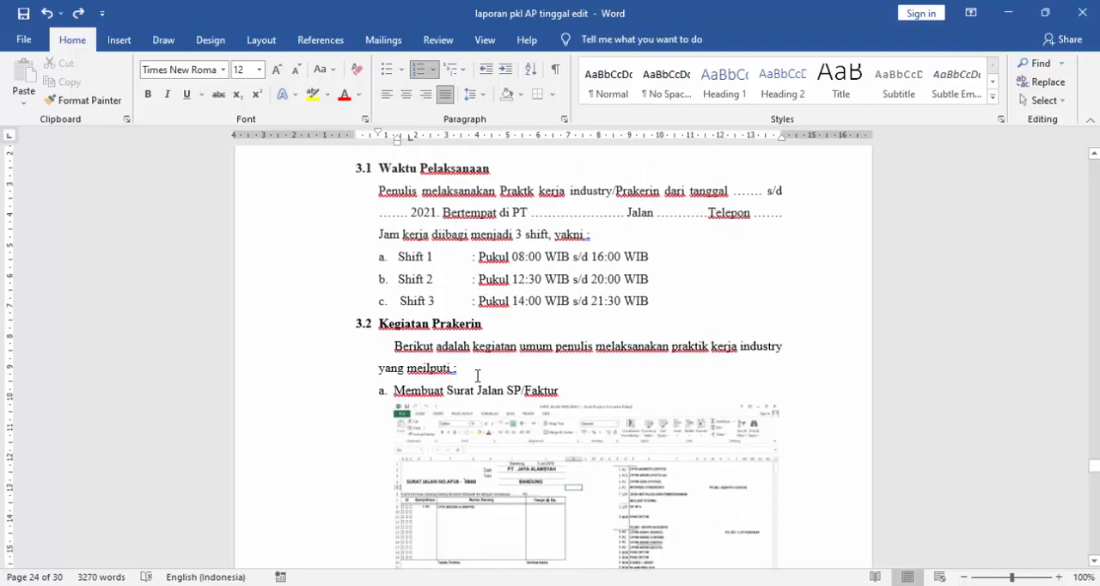
left_click(475, 372)
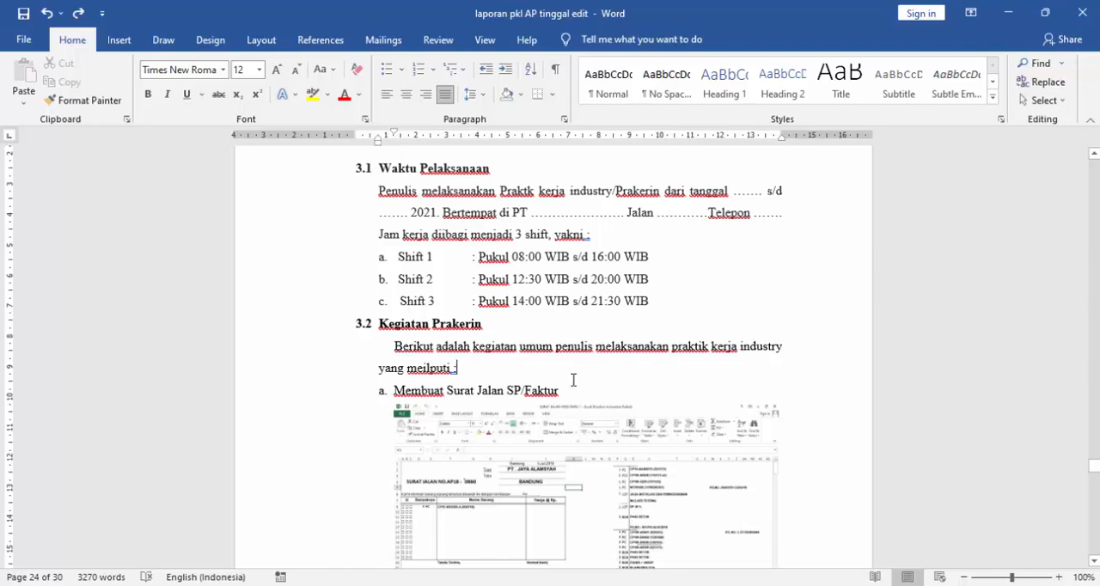
scroll(564, 437, "down", 2)
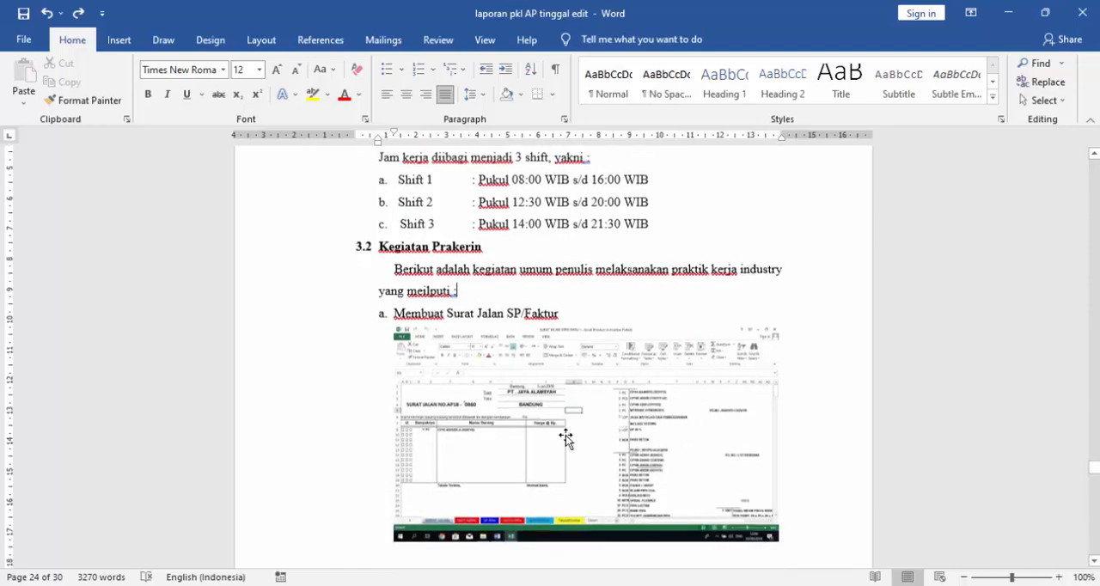
left_click(563, 432)
left_click(550, 294)
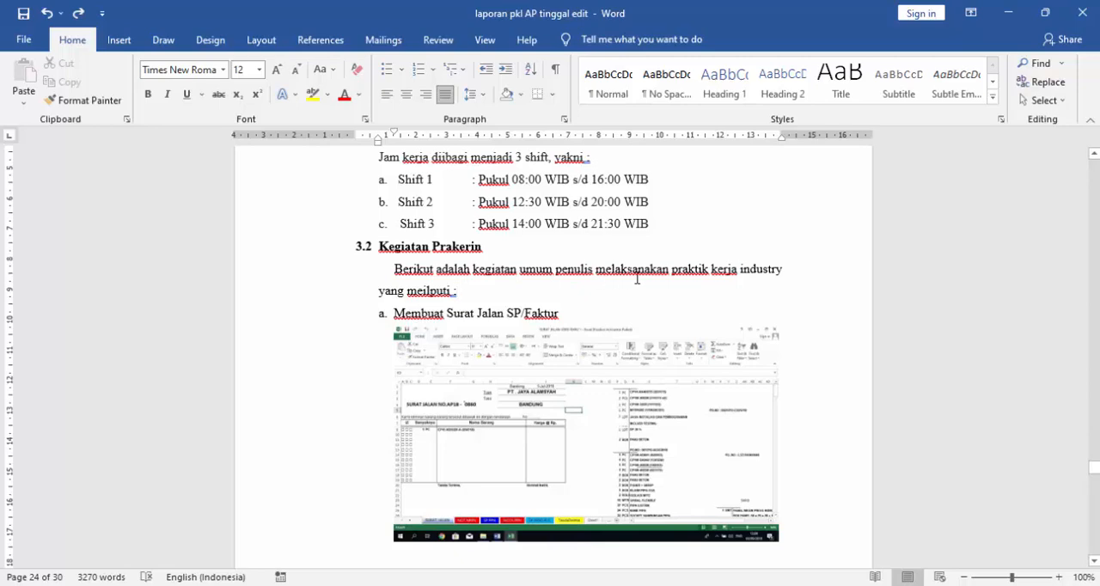
- Correct the word "industry" to "industri" in the introductory sentence of section 3.2 "Kegiatan Prakerin"
left_click(784, 269)
key("BackSpace")
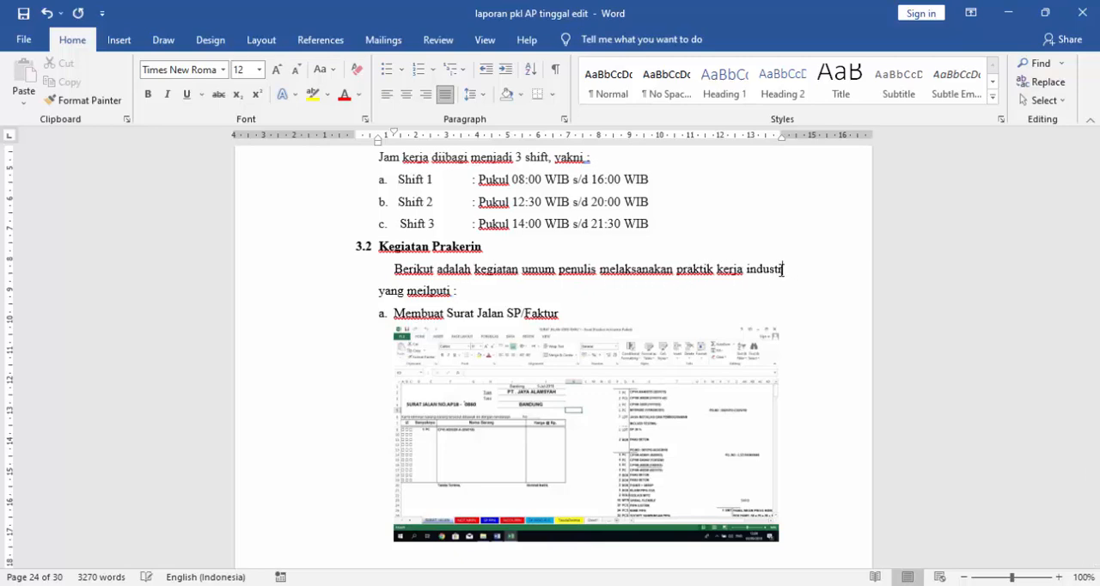
type("i")
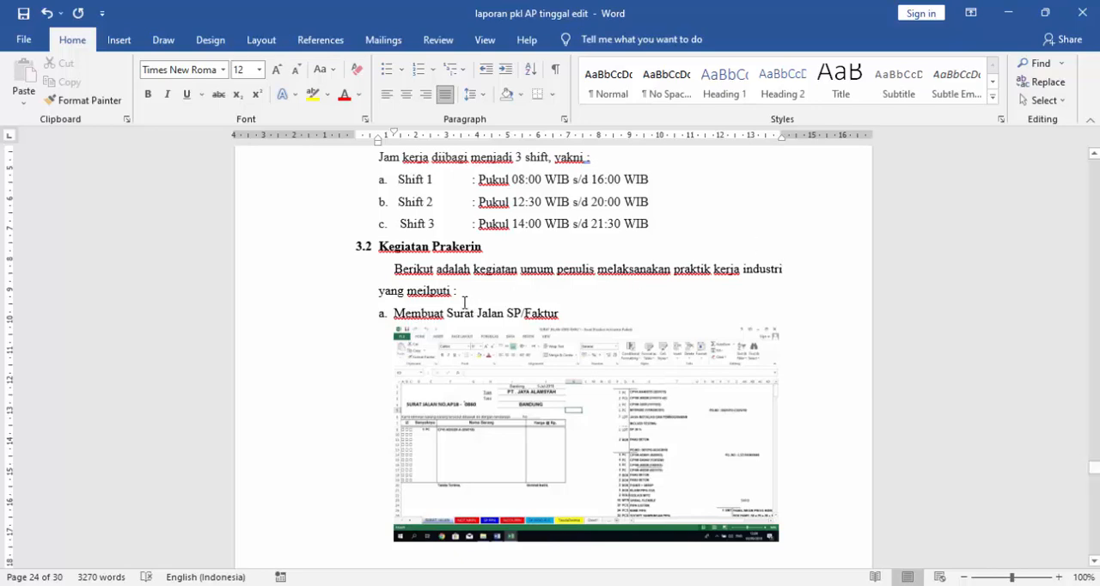
left_click(573, 317)
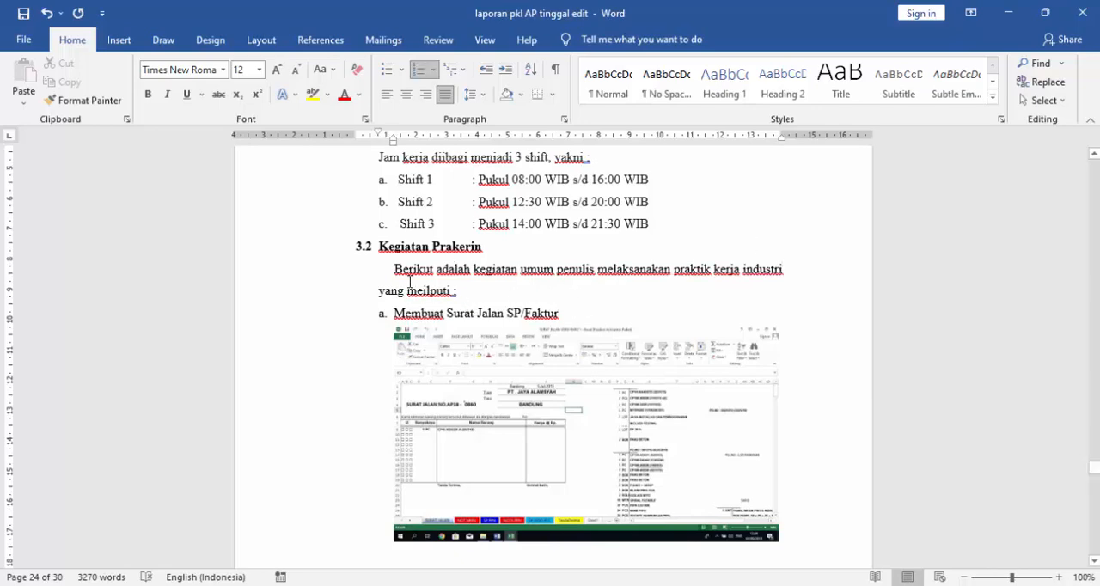
- Highlight the introductory sentence of section 3.2 and inspect item a, "Membuat Surat Jalan SP/Faktur", selecting its screenshot
left_click_drag(395, 269, 461, 294)
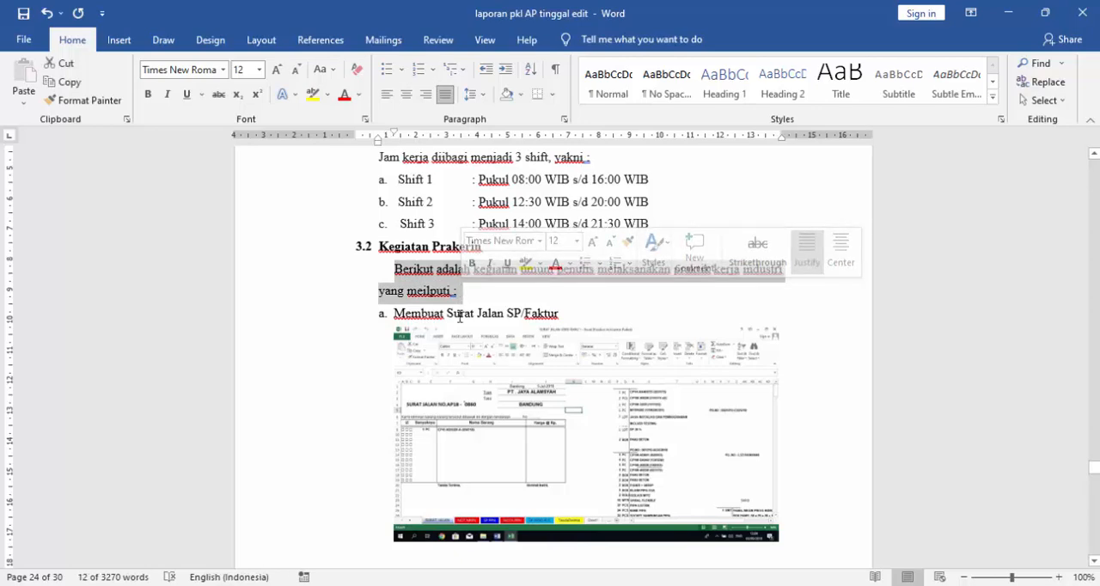
left_click(575, 315)
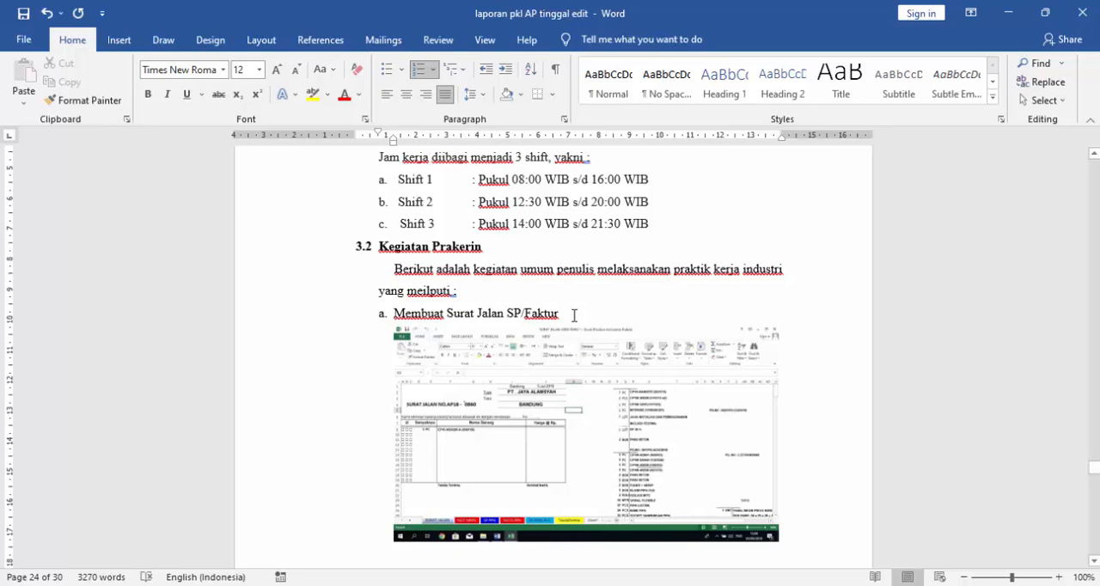
left_click(578, 402)
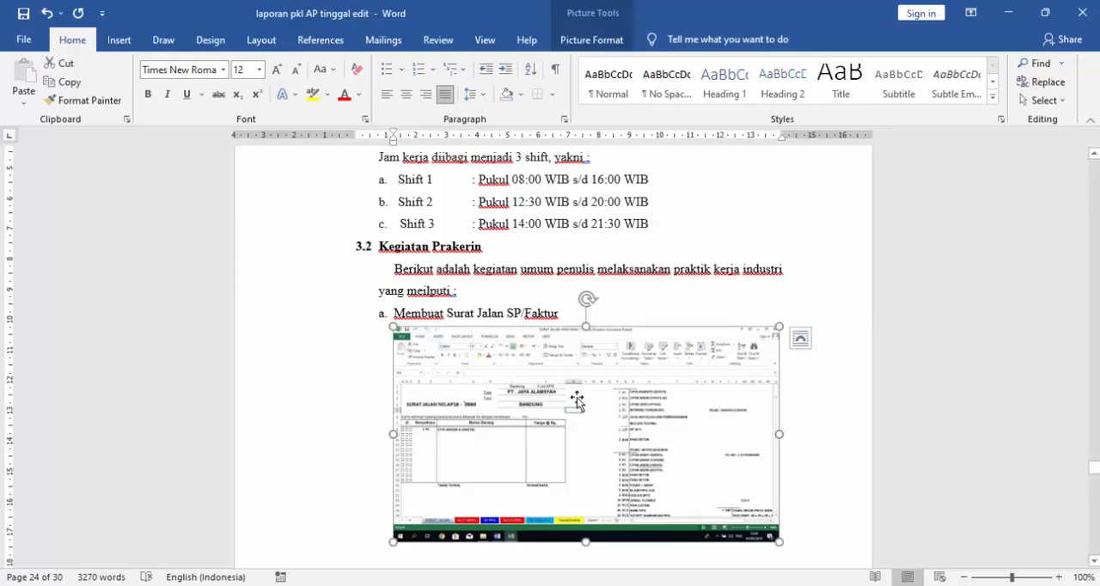
scroll(591, 371, "down", 1)
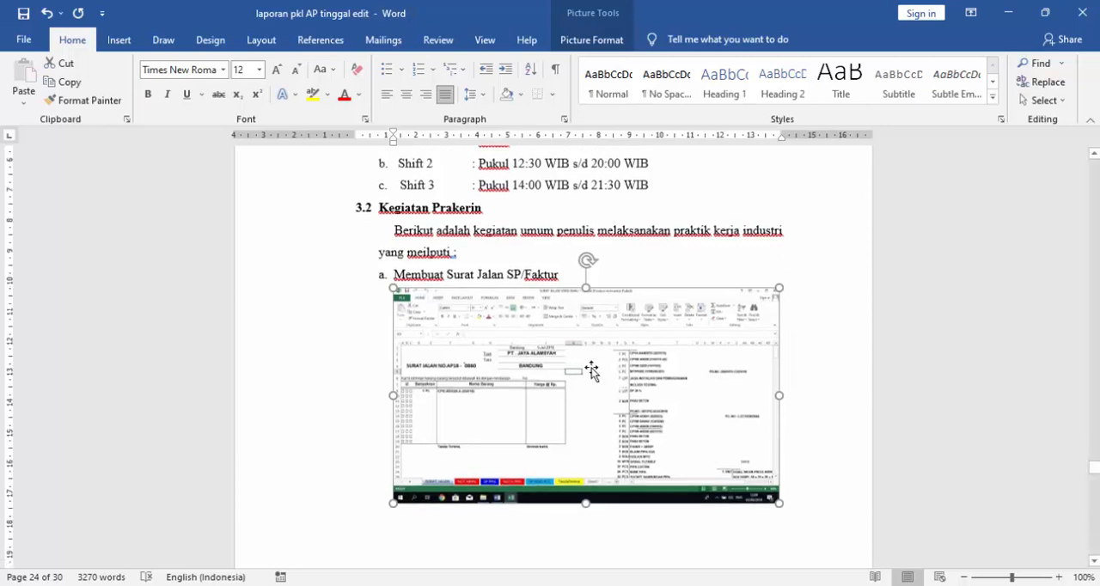
scroll(591, 371, "down", 1)
left_click(564, 236)
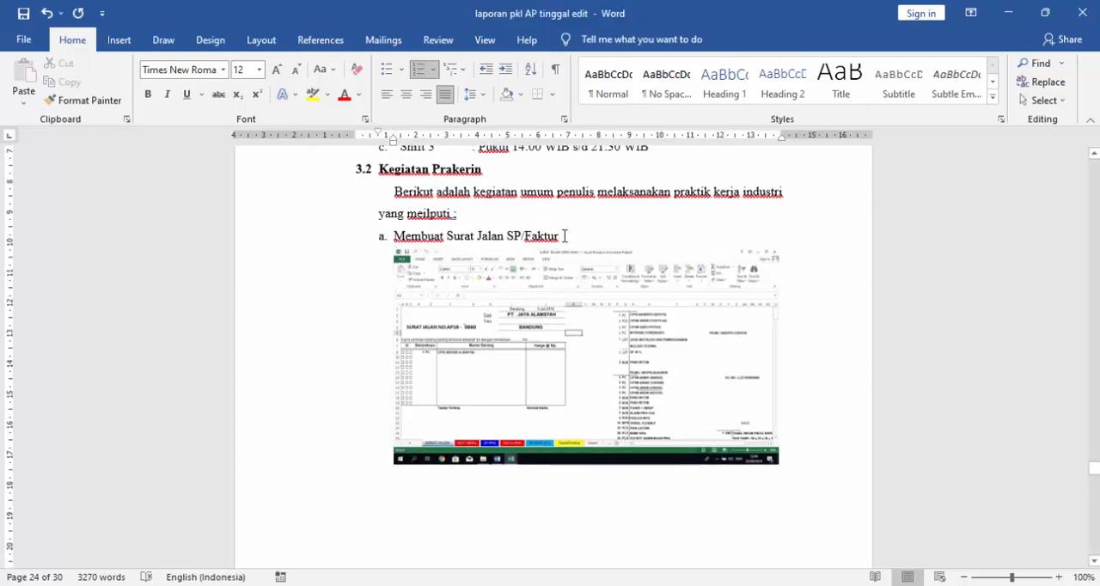
left_click(601, 355)
- Look through activities b to g of section 3.2, from "Membuat Faktur NOTA" to "Mencatat buku penjualan", selecting the "Menginput data" screenshot
scroll(601, 355, "down", 14)
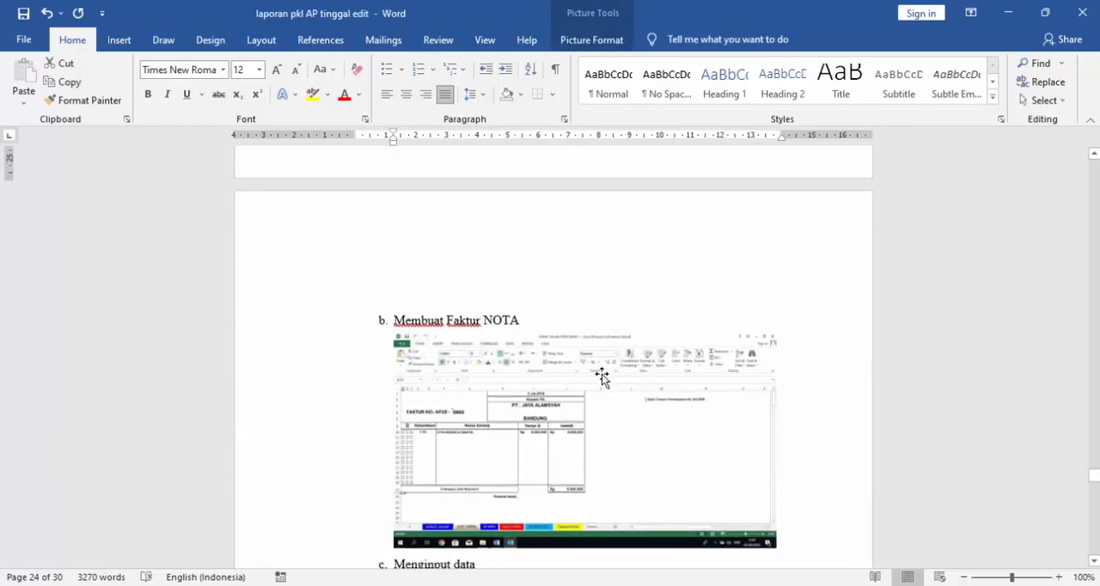
scroll(594, 405, "down", 3)
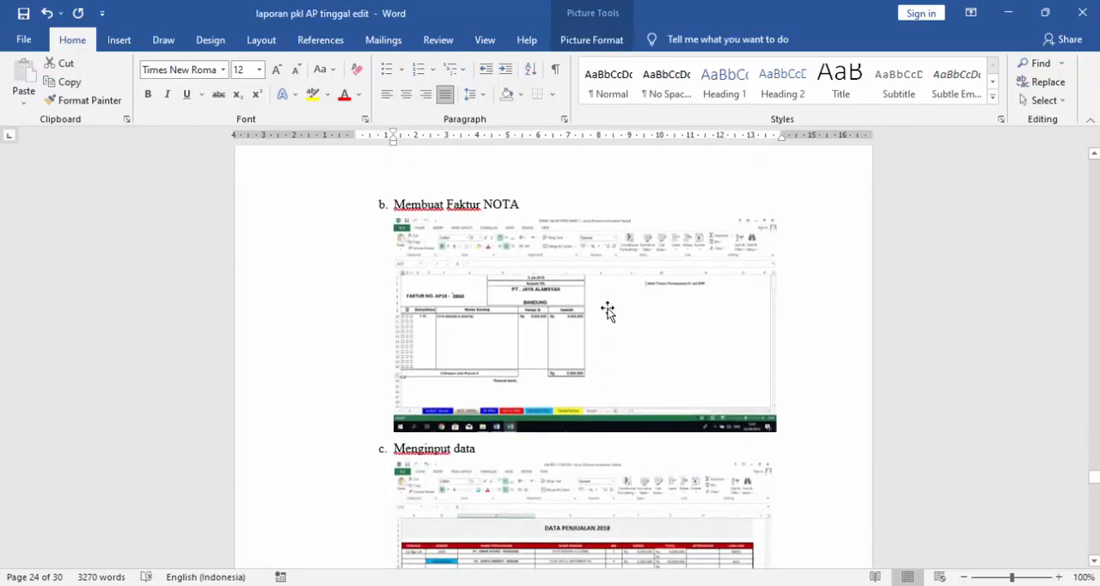
left_click(589, 335)
scroll(617, 285, "down", 3)
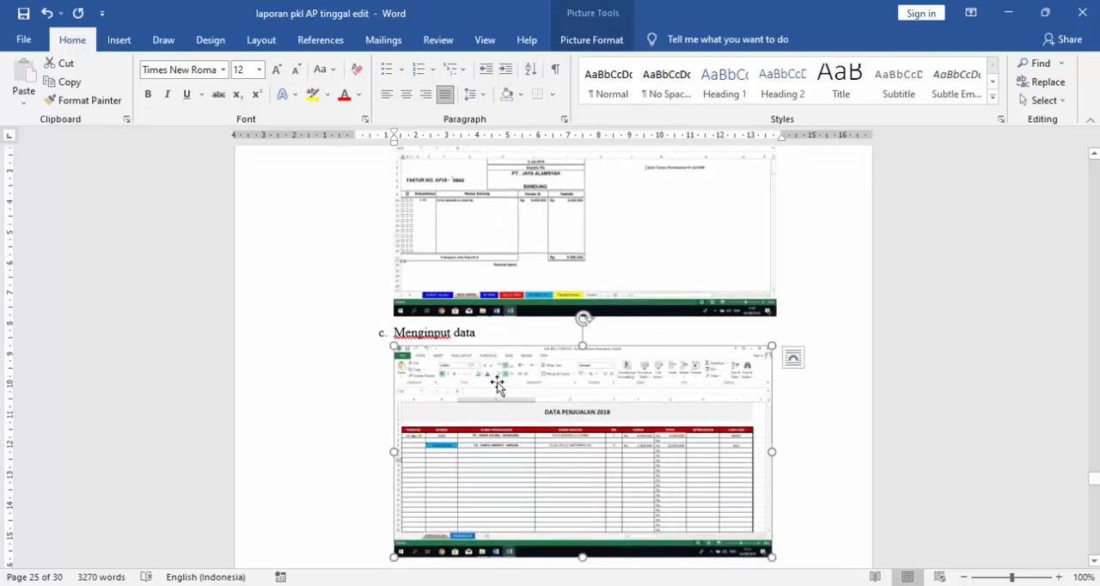
scroll(497, 379, "down", 3)
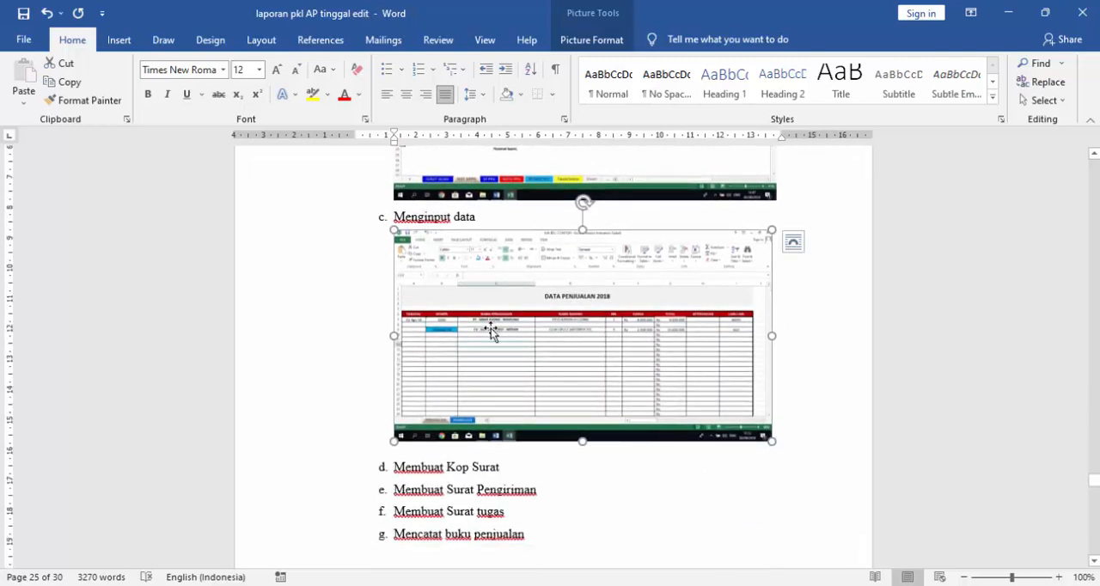
- Add an unnumbered blank line below item d, "Membuat Kop Surat", in the activity list of section 3.2
scroll(464, 361, "down", 2)
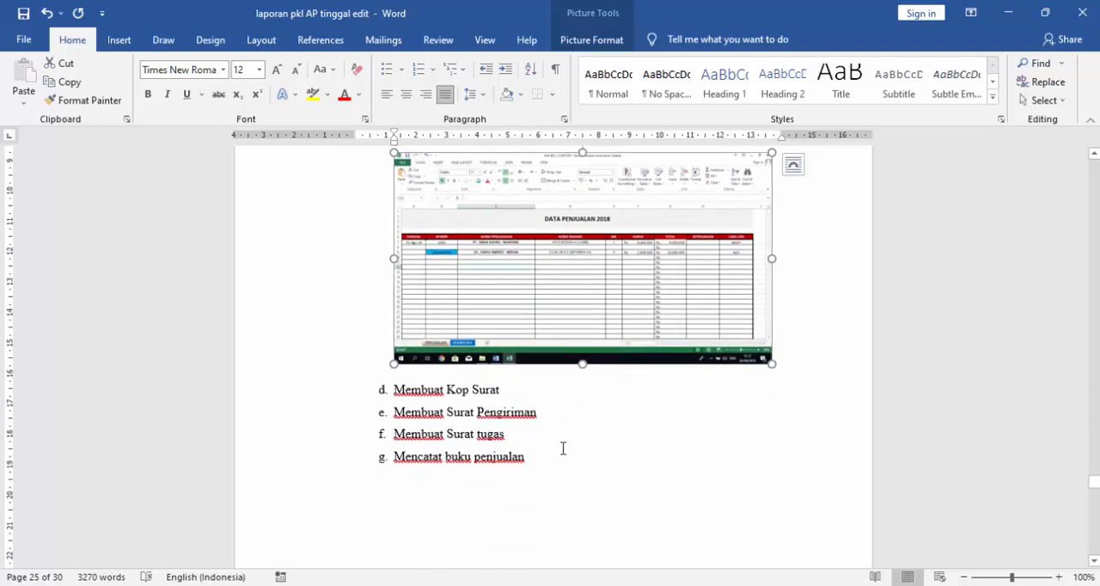
left_click(507, 391)
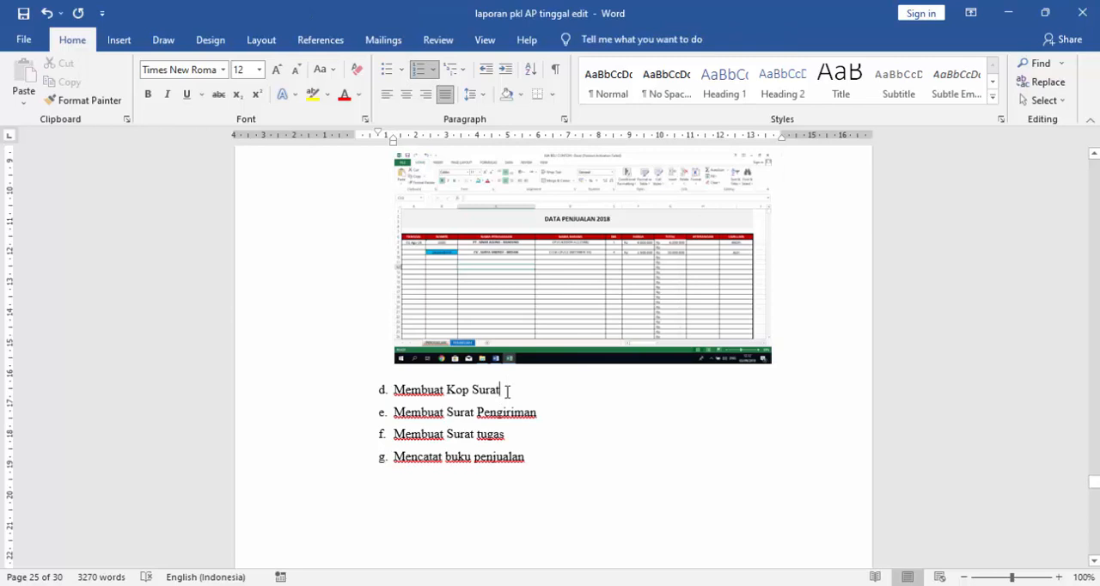
key("Return")
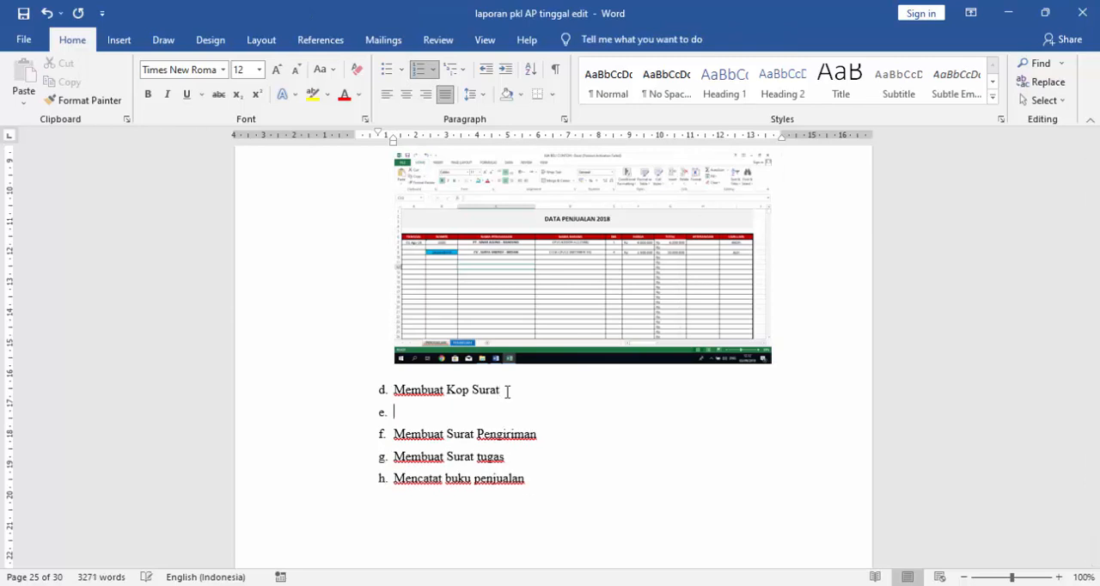
key("BackSpace")
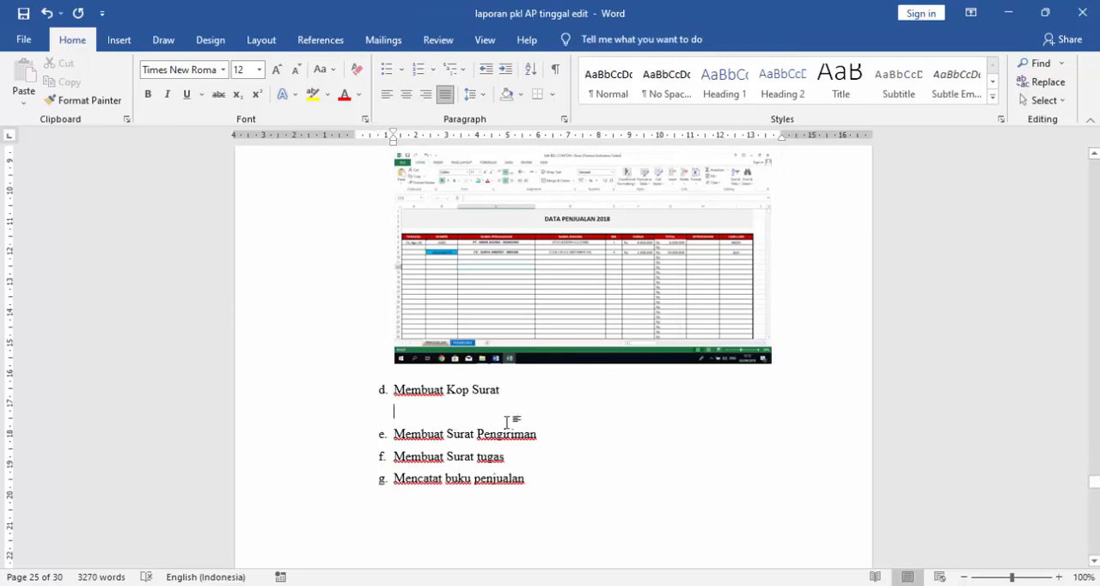
- Try adding an unnumbered blank line below item e, "Membuat Surat Pengiriman", in the activity list
left_click(540, 435)
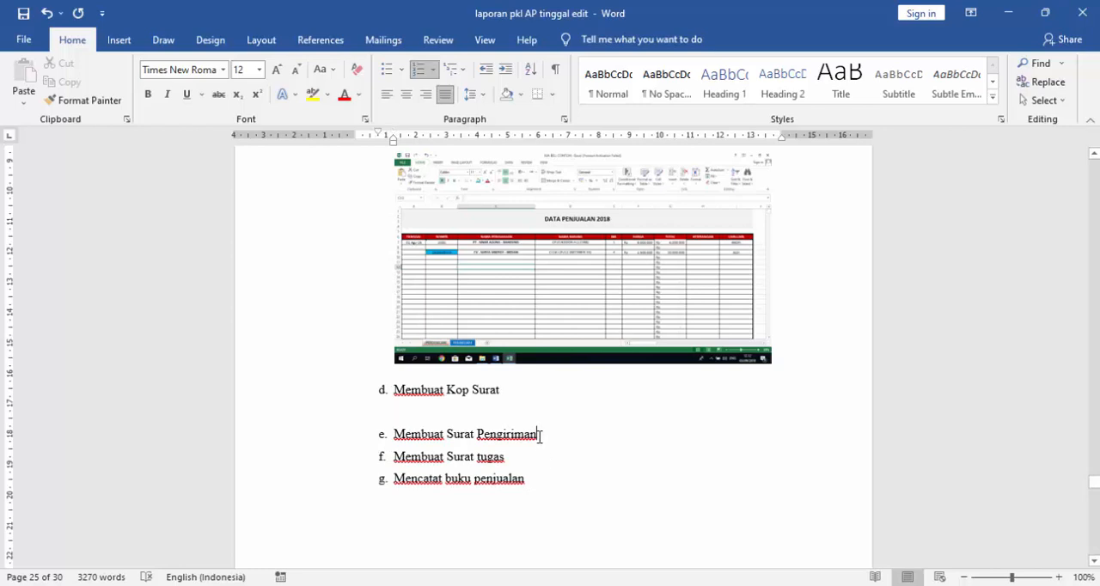
key("Return")
key("BackSpace")
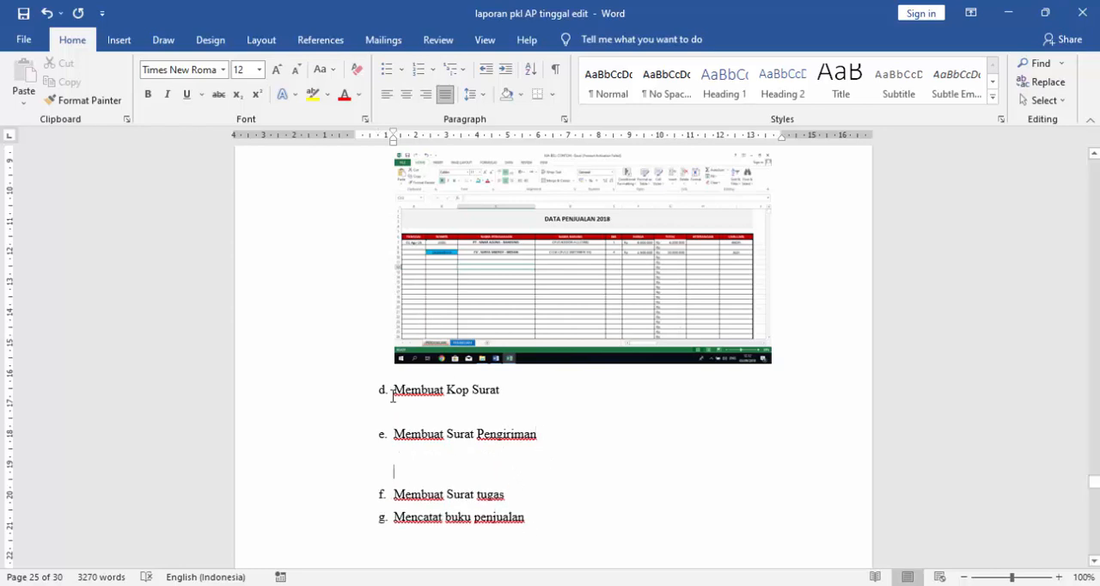
scroll(457, 397, "up", 5)
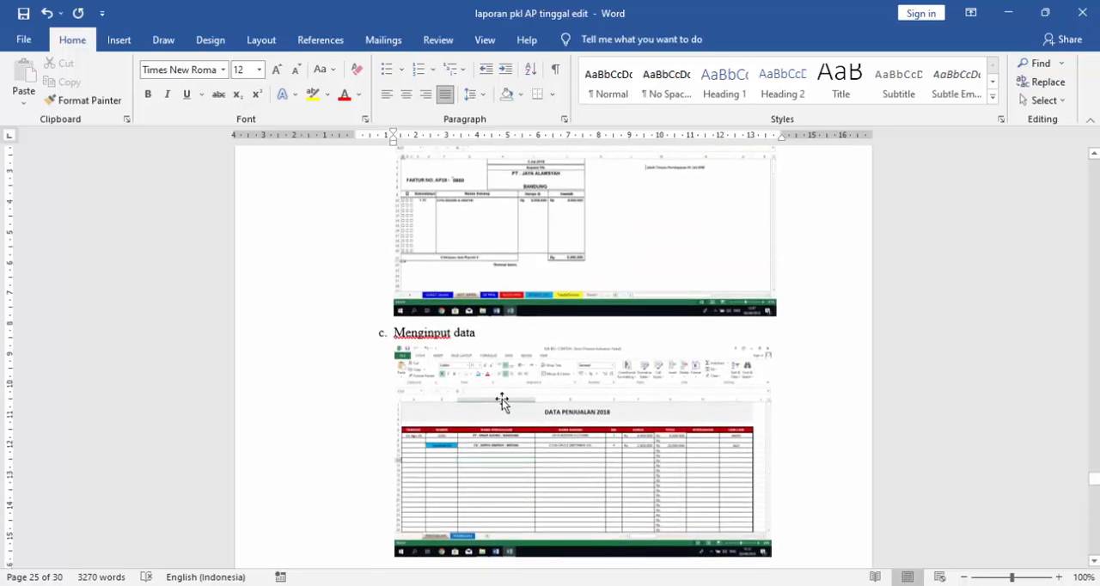
scroll(523, 405, "down", 7)
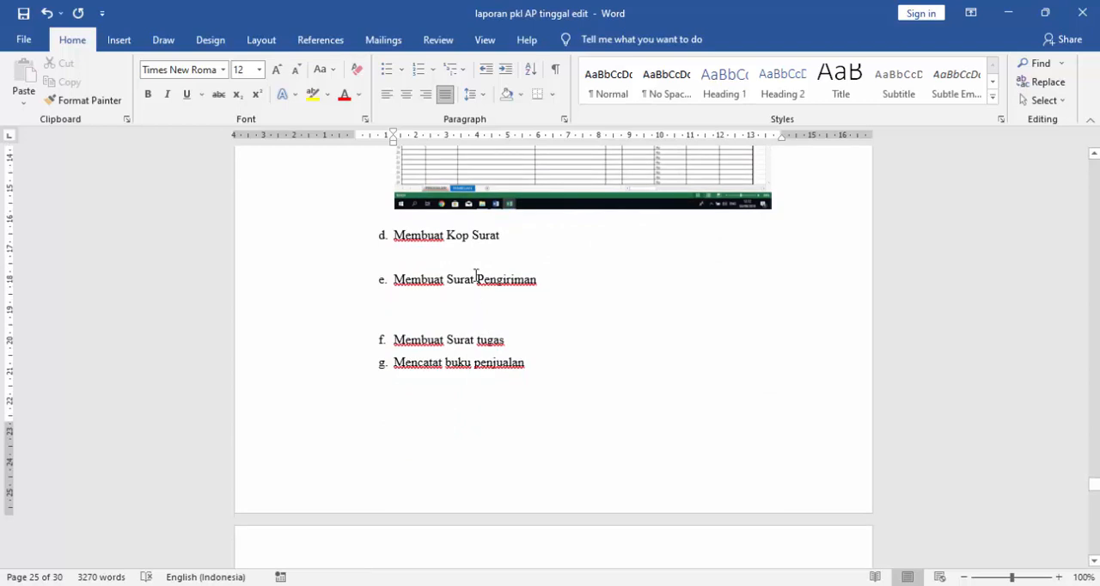
key("BackSpace")
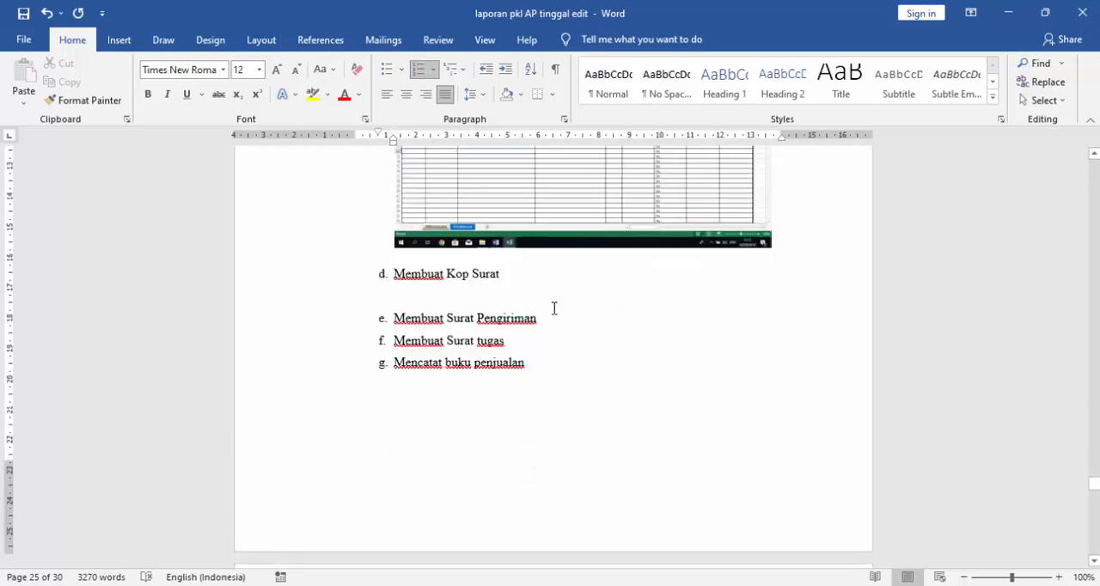
- Look over the end of the activity list and the start of section 3.3, "Kesan dan Kendala Pelaksanaan Prakerin"
scroll(553, 309, "down", 6)
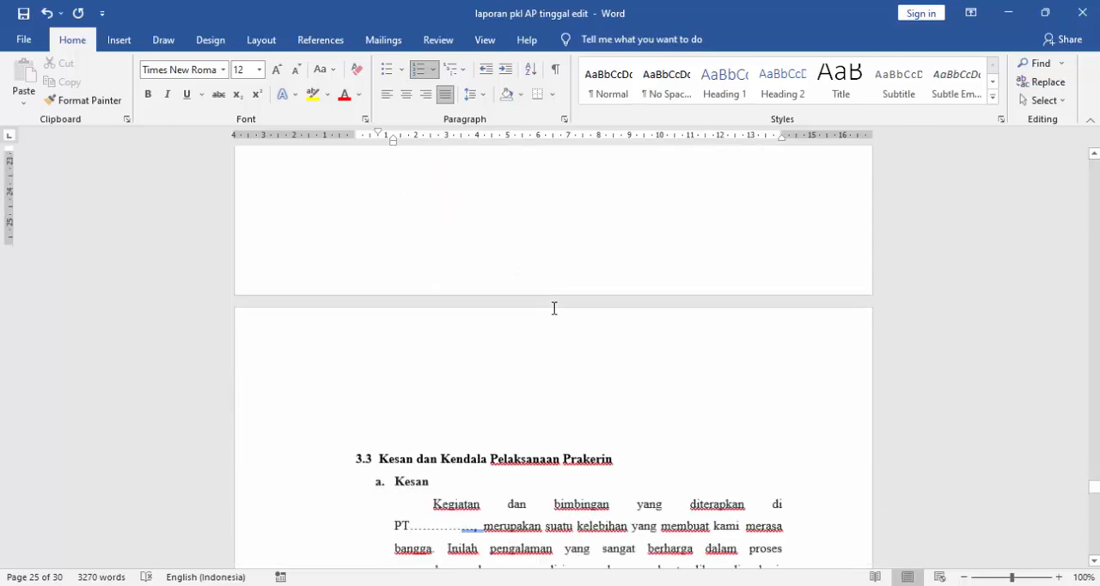
scroll(553, 308, "down", 3)
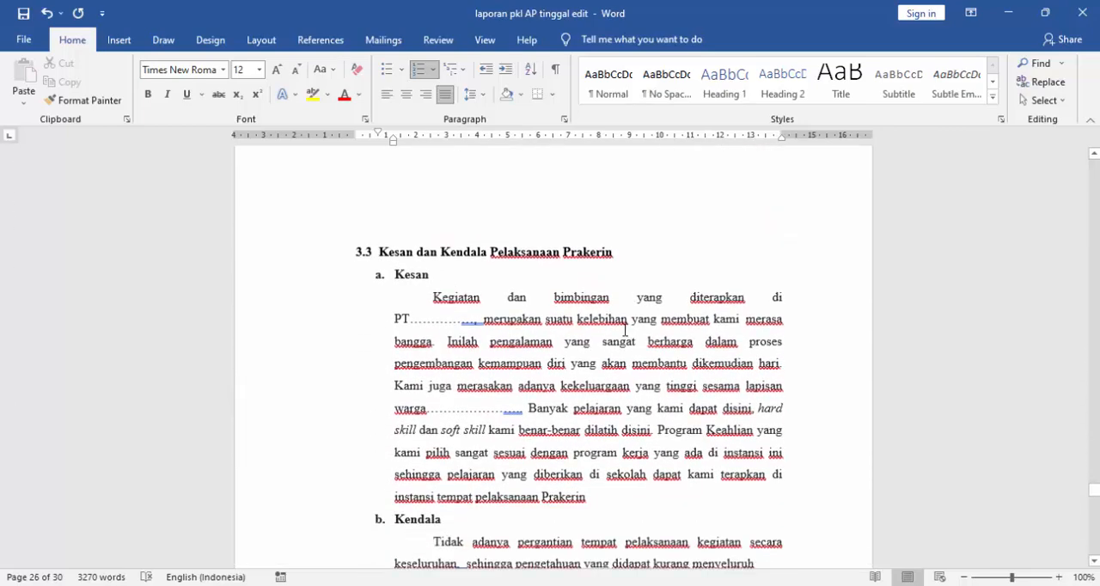
scroll(551, 293, "up", 7)
scroll(552, 293, "up", 5)
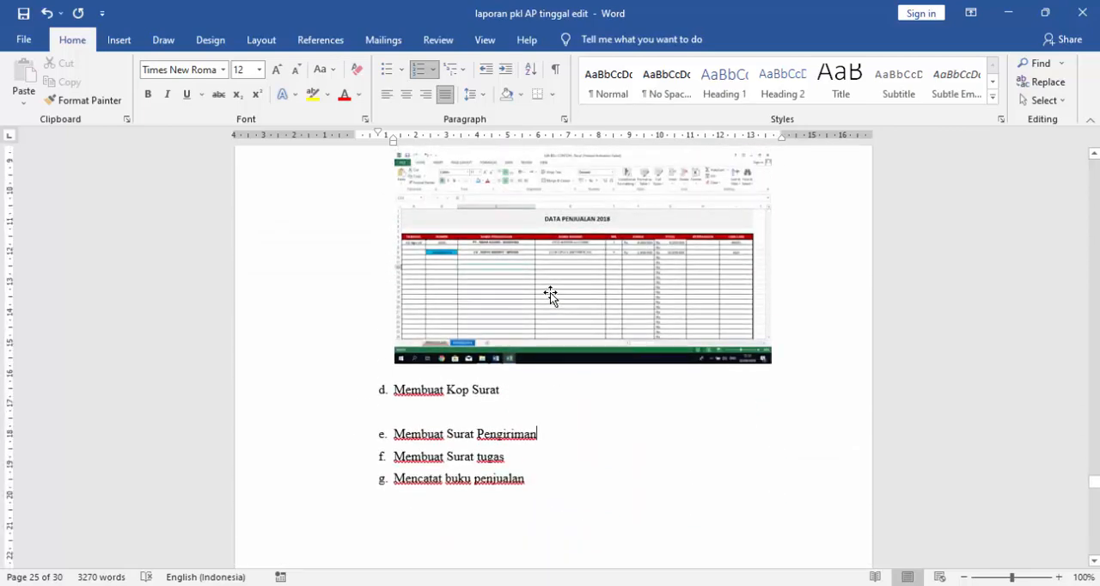
scroll(519, 382, "down", 2)
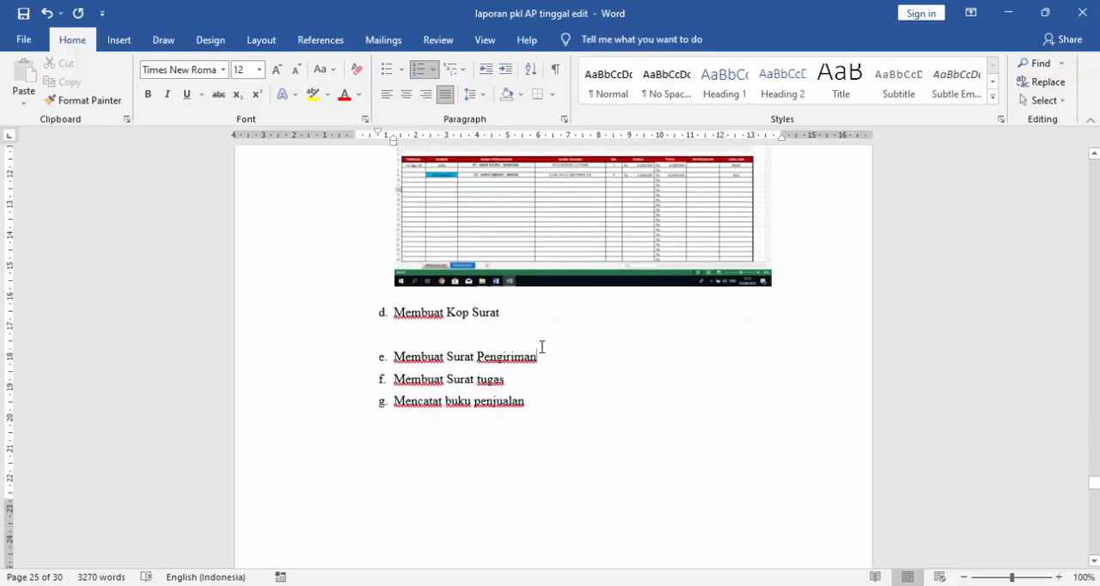
scroll(541, 349, "down", 6)
scroll(543, 350, "up", 5)
scroll(543, 351, "down", 8)
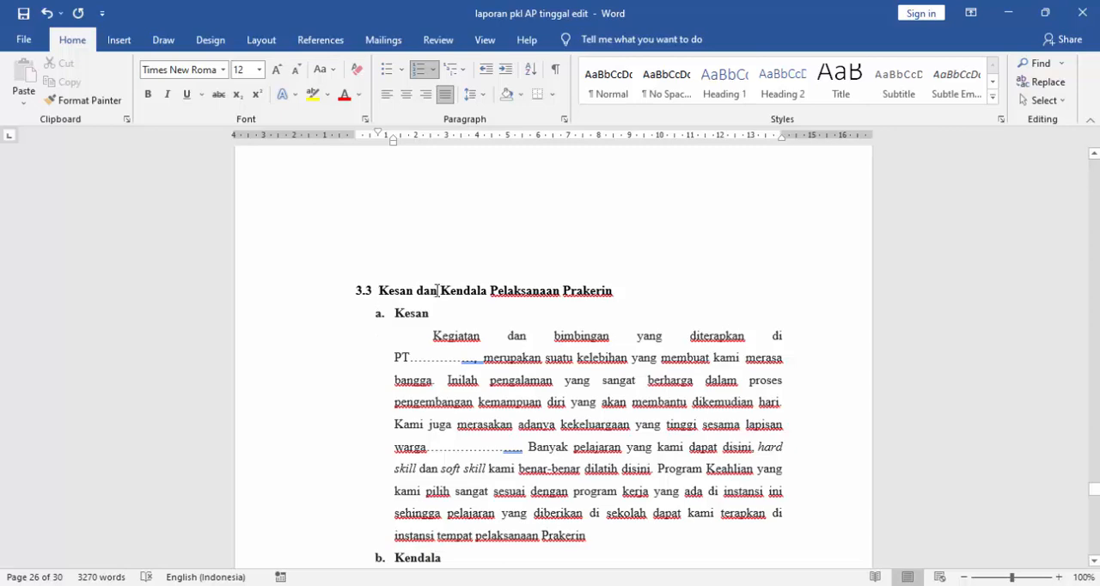
- Insert "PT" before the dotted blank following the word "warga" in the "Kesan" paragraph of section 3.3
scroll(643, 319, "down", 3)
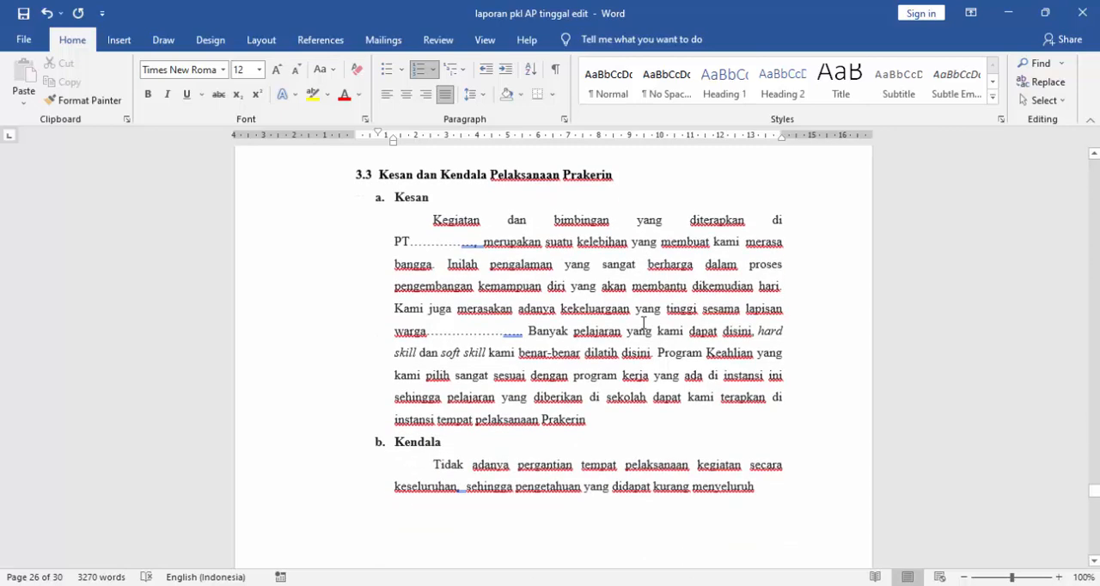
left_click(428, 245)
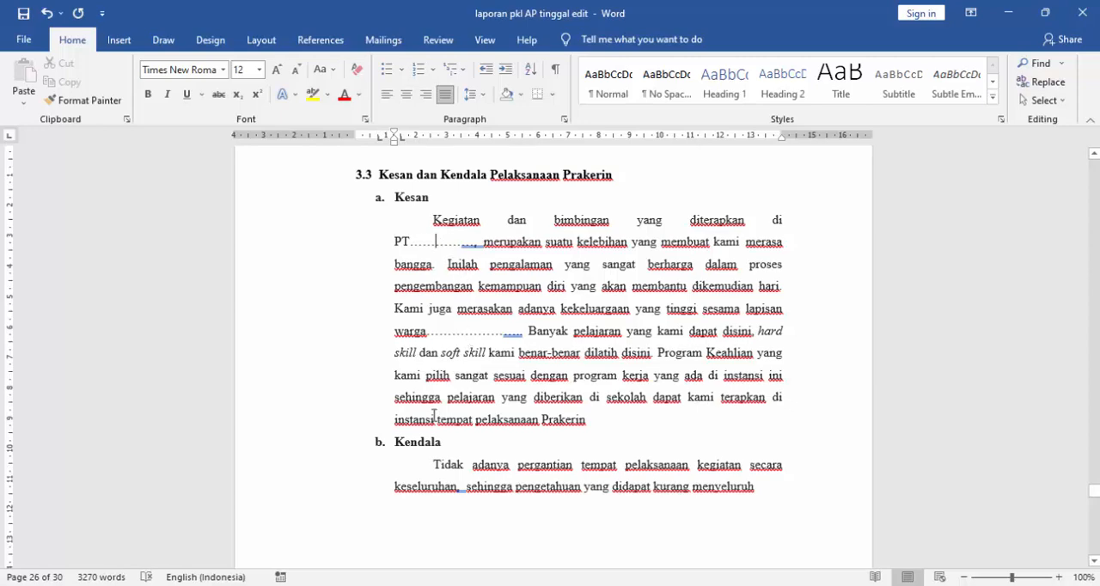
left_click(431, 331)
type("PT")
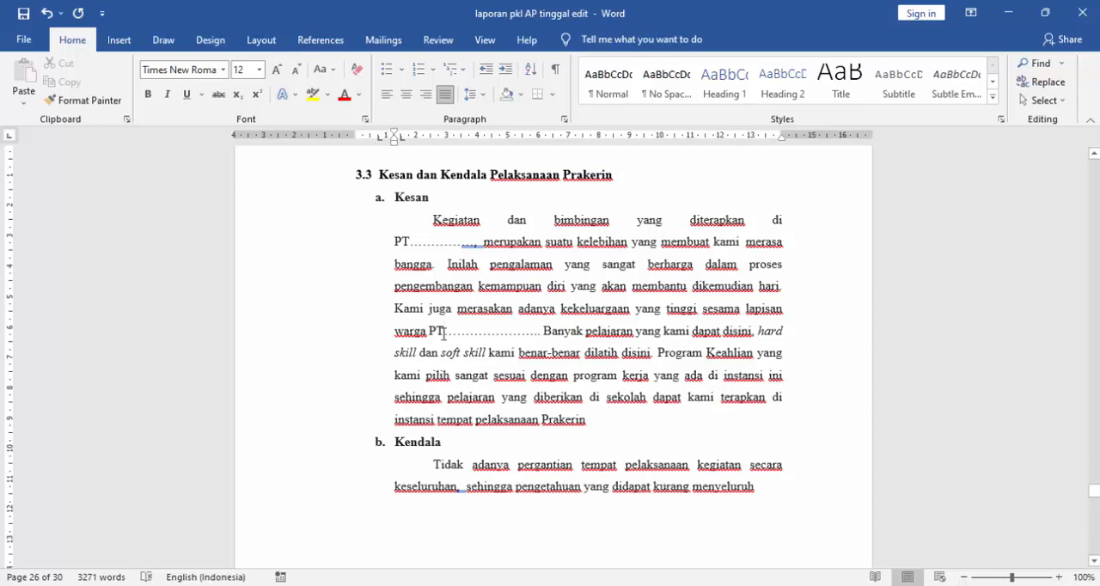
- Inspect the "Kendala" paragraph of section 3.3 from its first word to its last
scroll(447, 344, "down", 3)
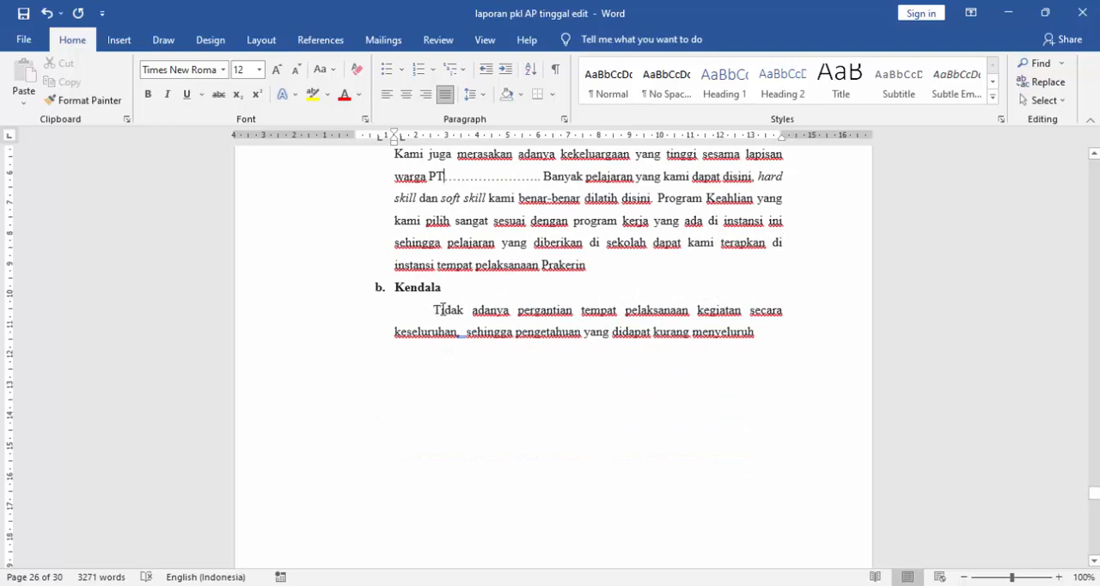
left_click(431, 311)
left_click(754, 332)
- Change the chapter number above the "PENUTUP" title to BAB V and save the document
scroll(750, 343, "down", 10)
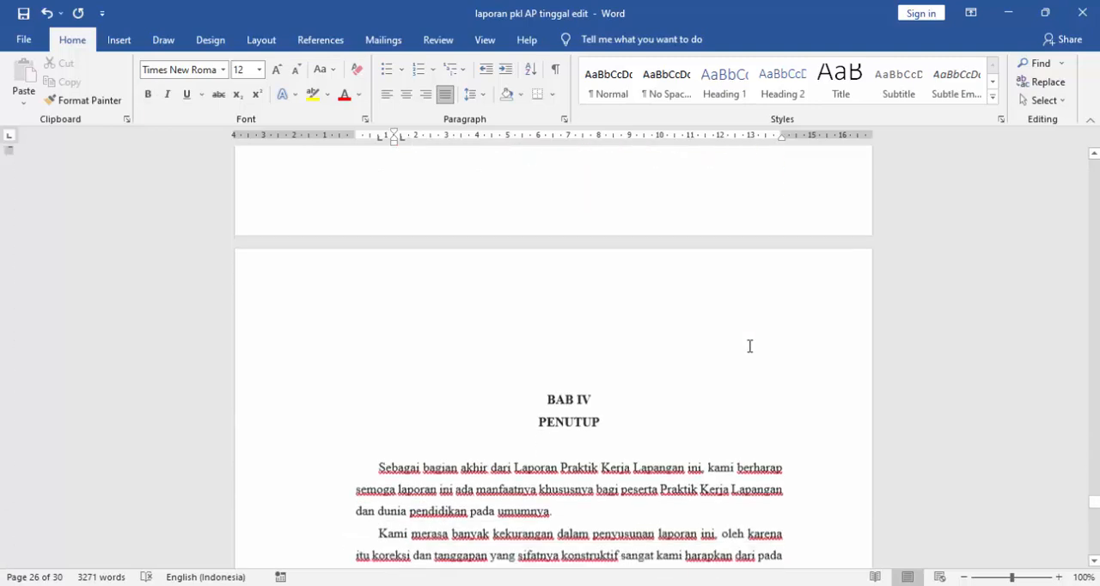
scroll(687, 327, "up", 3)
left_click(579, 367)
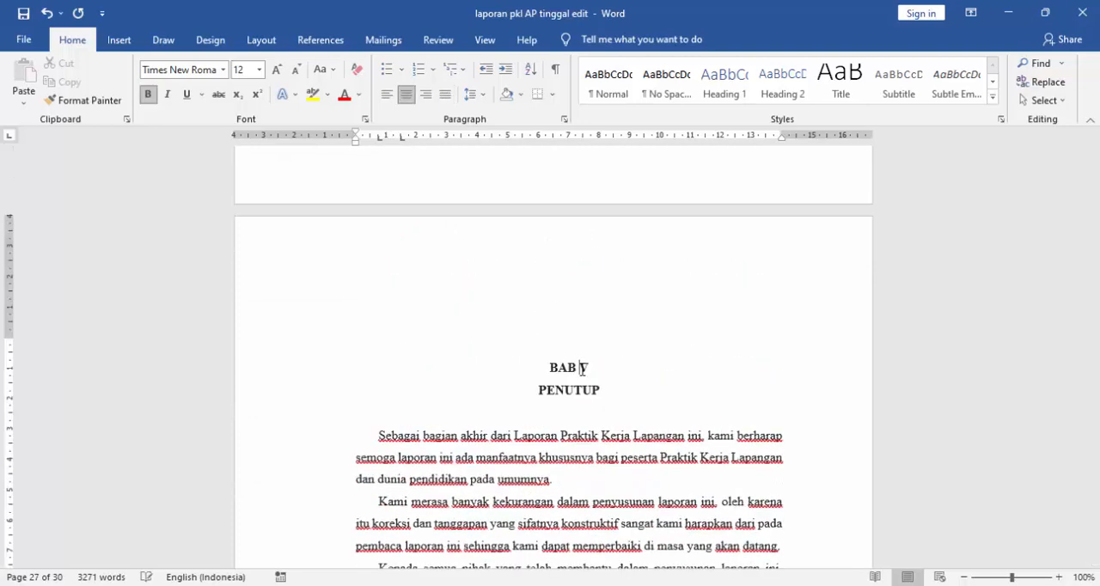
key("BackSpace")
left_click(574, 434)
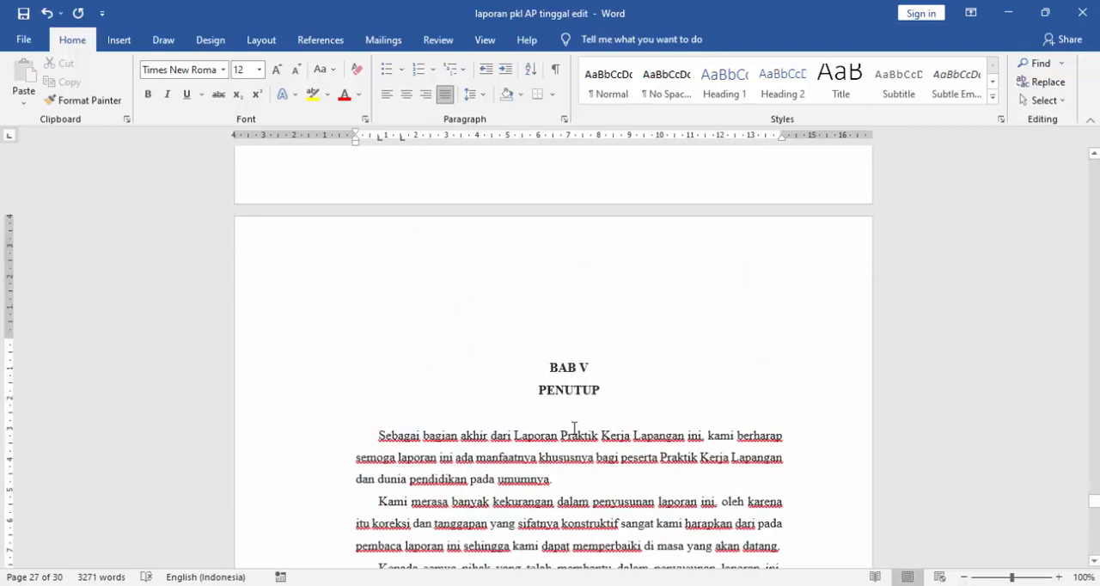
key("ctrl+s")
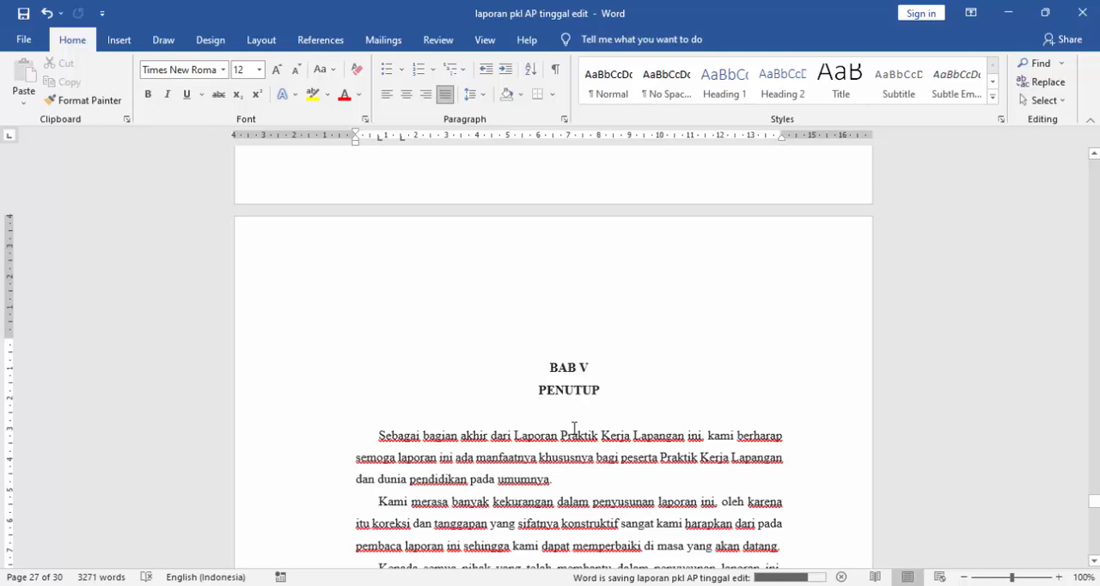
- Read the "PENUTUP" paragraphs and section 1.1 "Kesimpulan", checking the dotted blank for the internship place
scroll(574, 428, "down", 3)
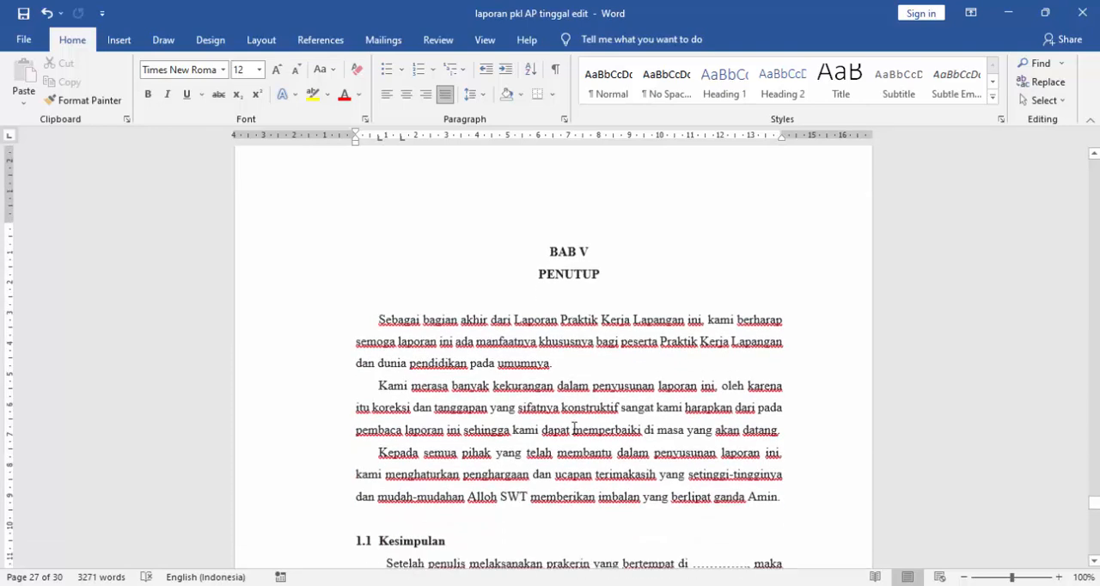
scroll(574, 427, "down", 3)
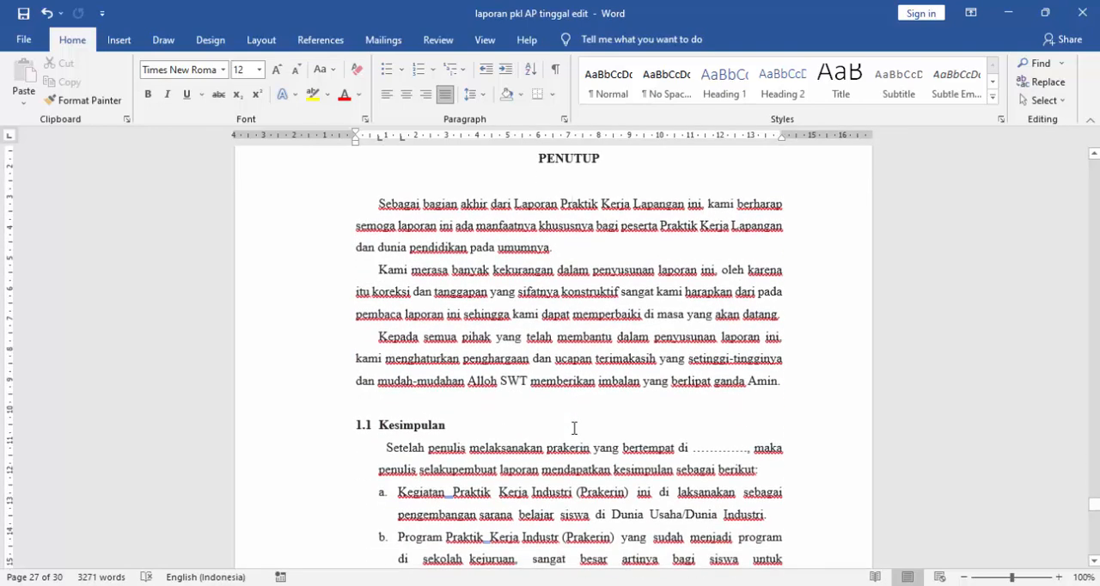
scroll(574, 428, "down", 3)
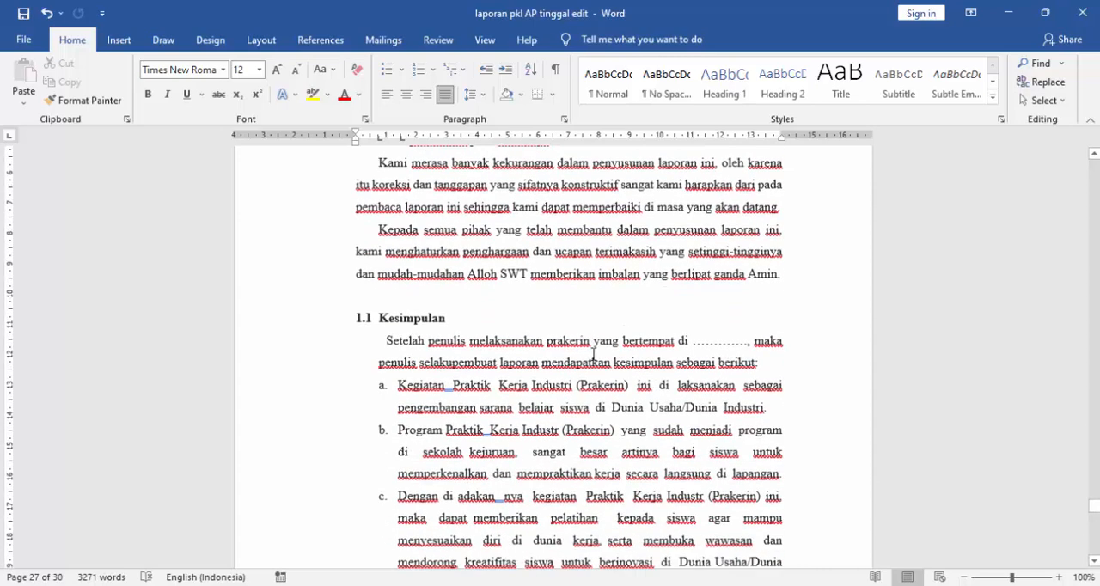
left_click(705, 334)
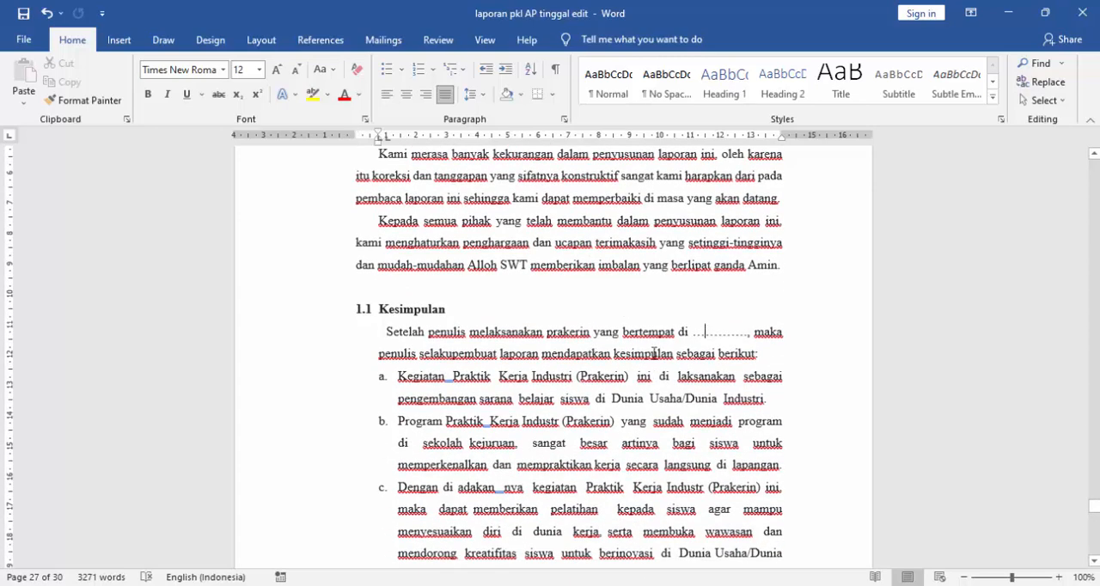
left_click(737, 339)
scroll(739, 332, "down", 5)
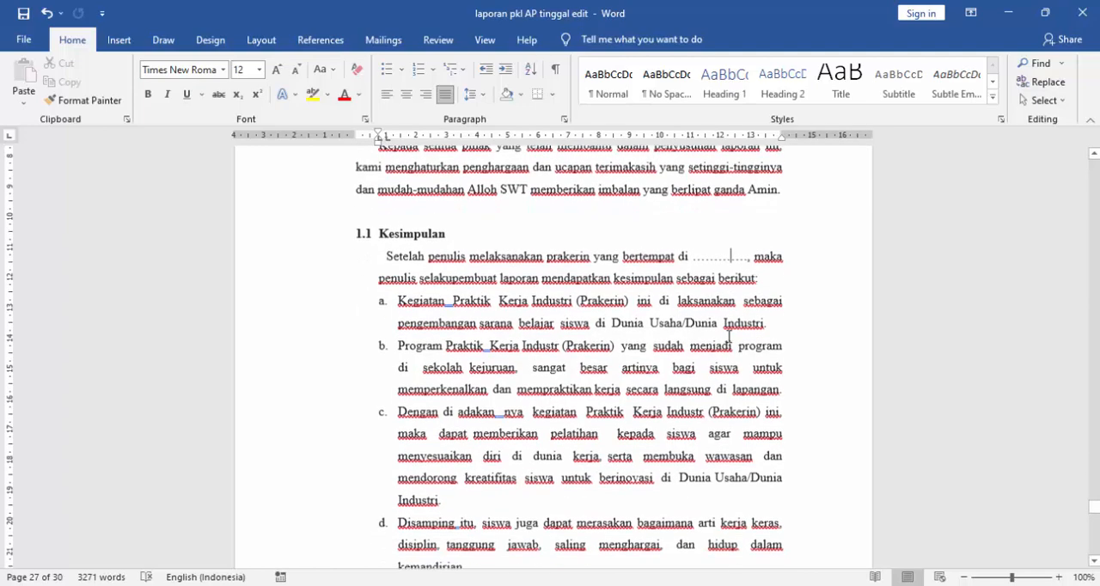
scroll(729, 337, "down", 9)
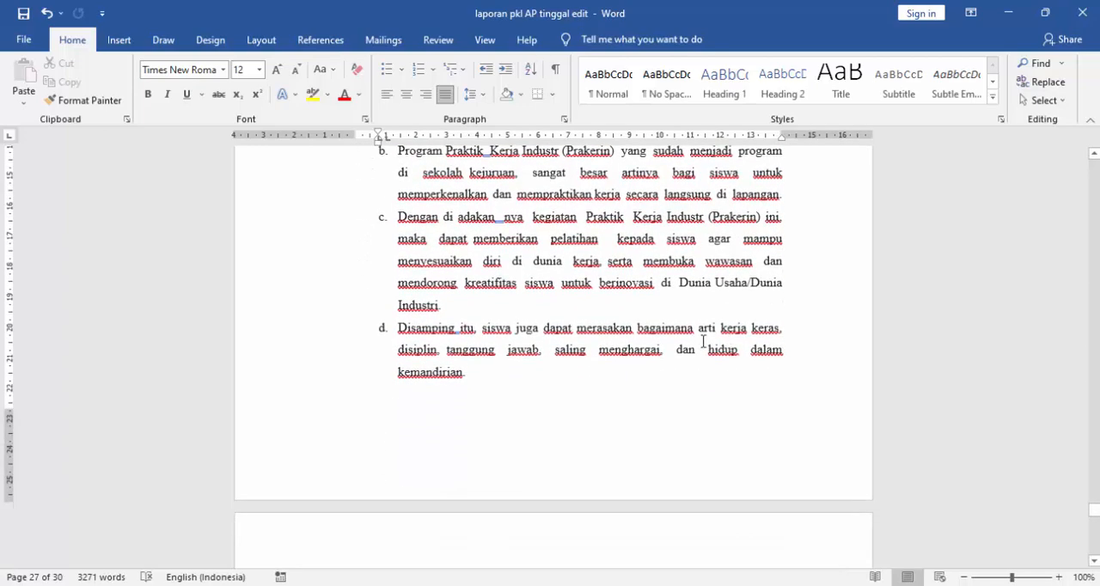
- Look through section 1.2 "Saran-Saran", covering the suggestions for the school and for the company
scroll(657, 380, "down", 5)
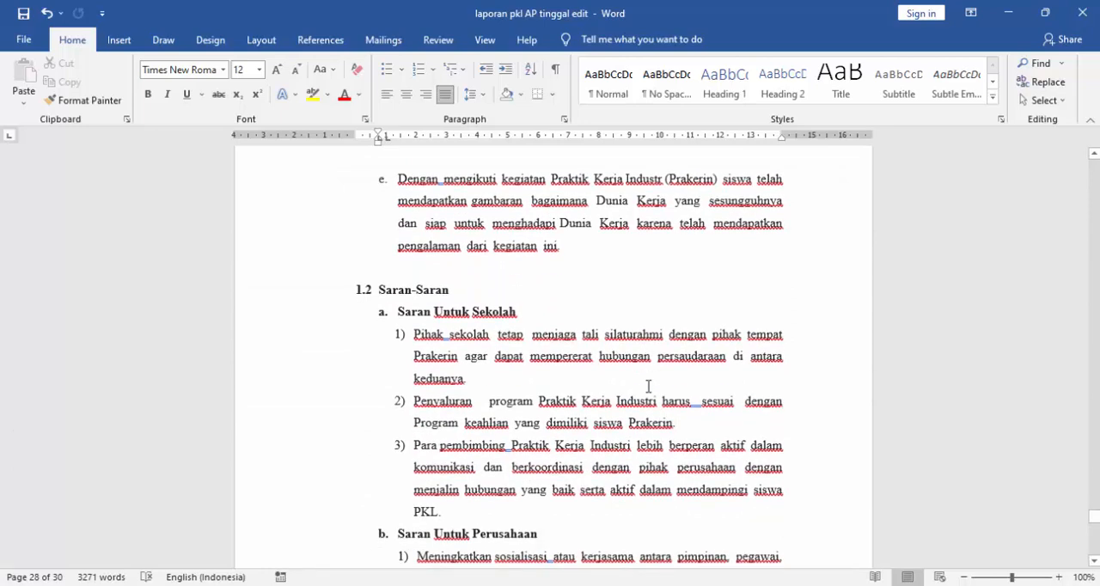
scroll(614, 368, "down", 9)
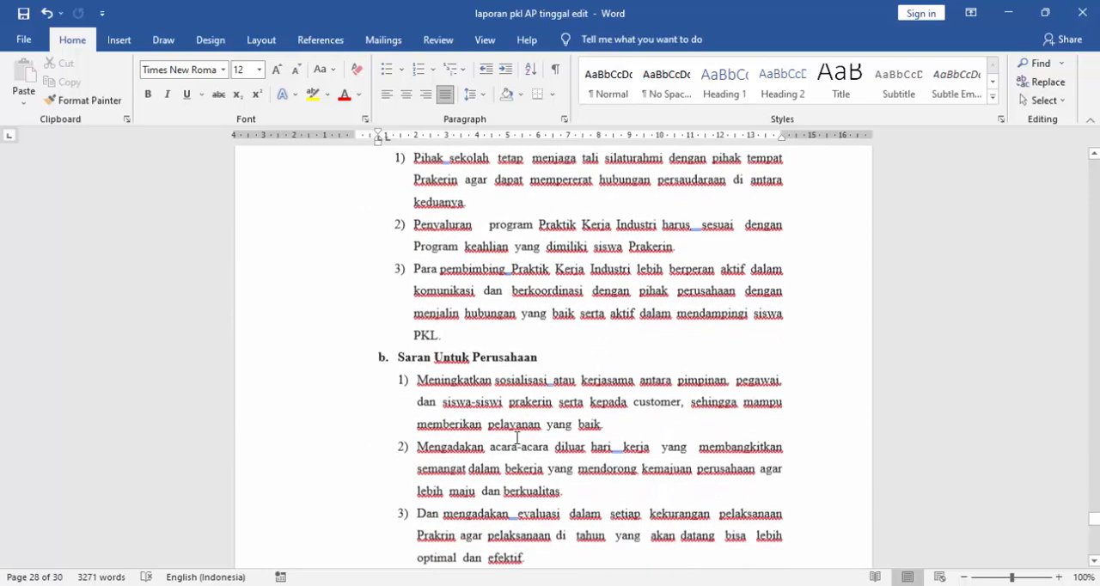
scroll(520, 445, "up", 9)
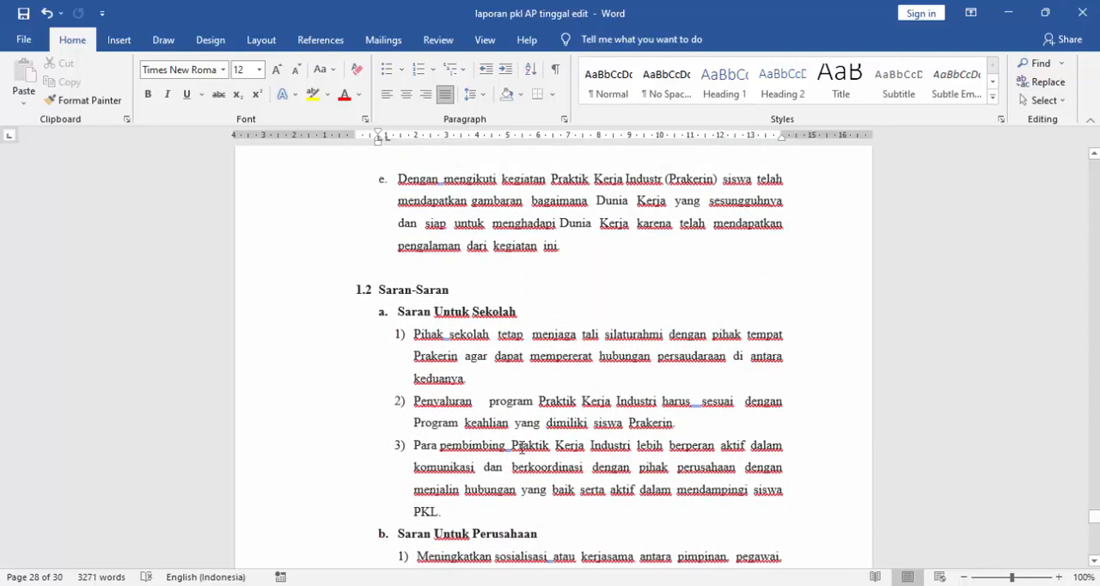
scroll(521, 447, "down", 2)
scroll(523, 452, "down", 4)
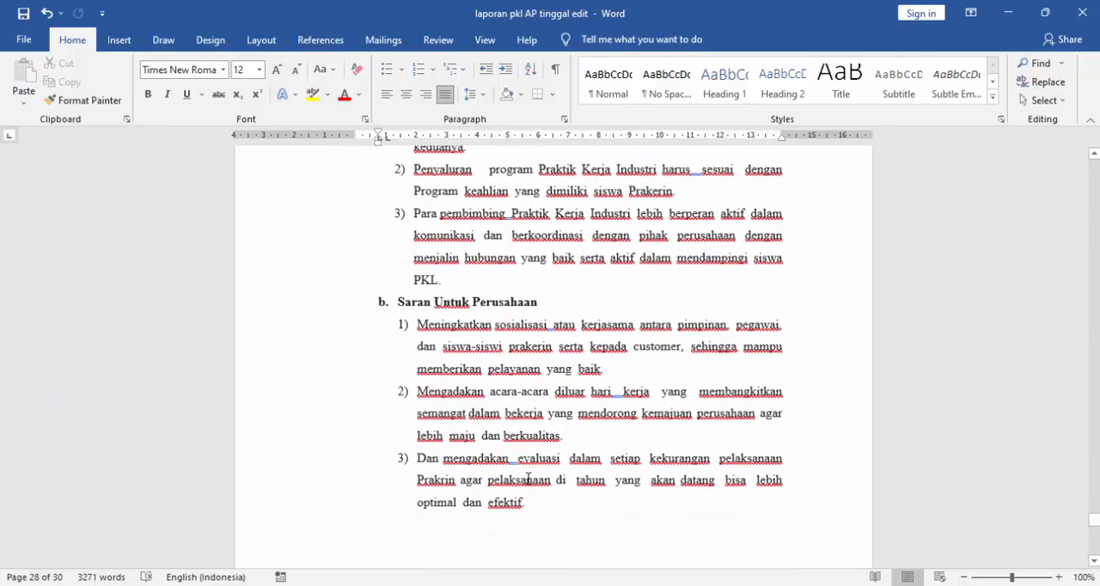
- Delete the empty lines above the "DAFTAR PUSTAKA" heading
scroll(551, 511, "down", 12)
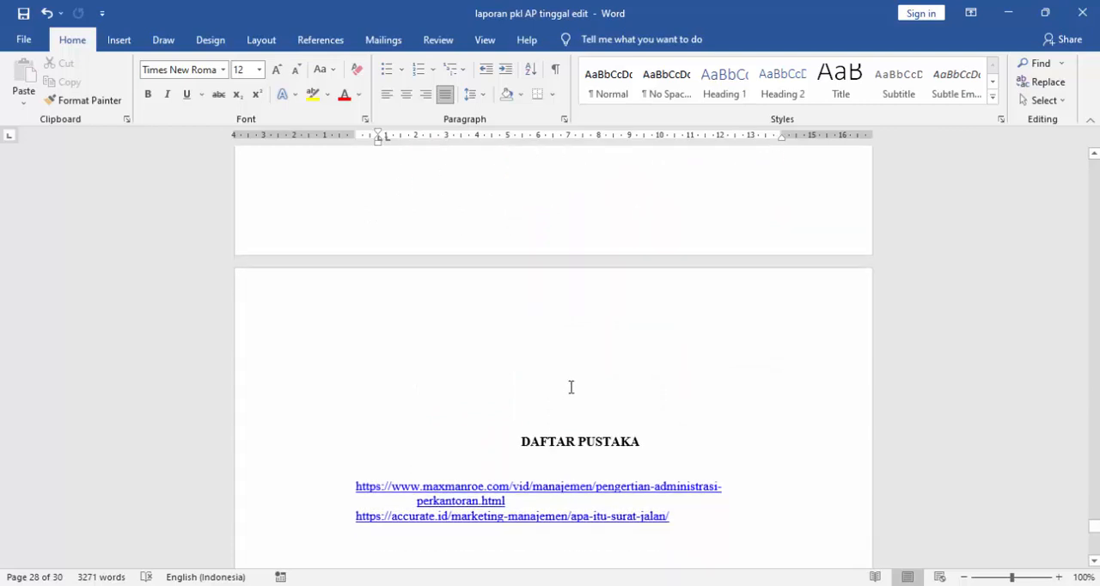
left_click(582, 390)
key("BackSpace")
key("BackSpace")
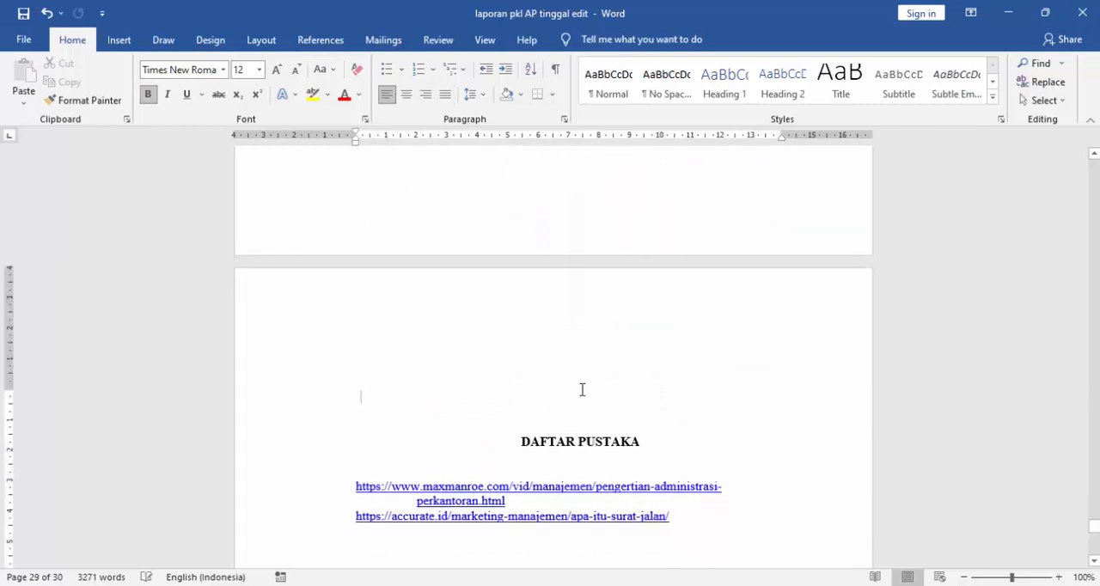
scroll(582, 390, "down", 3)
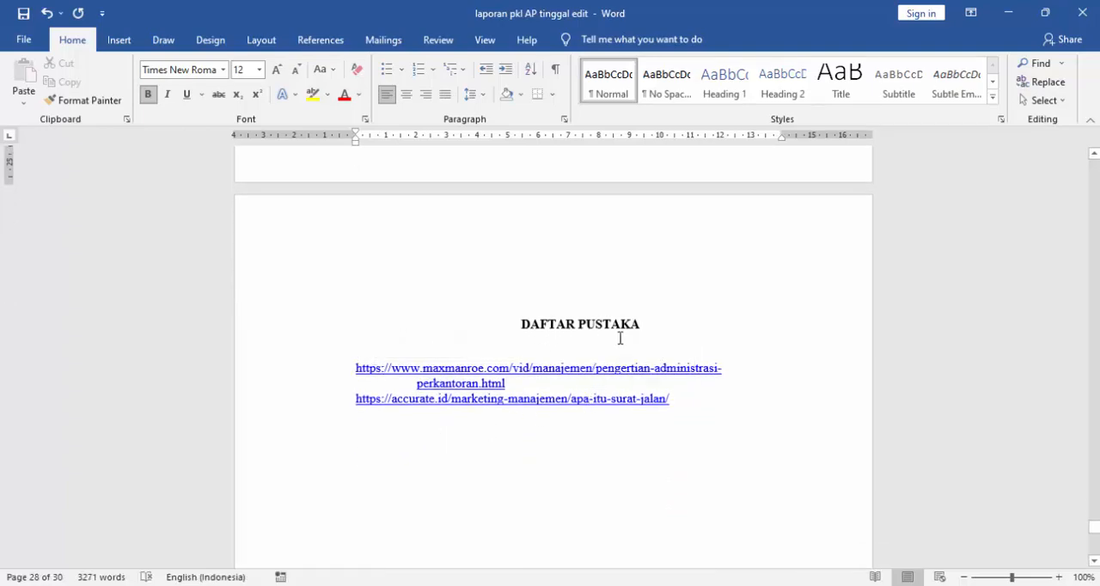
scroll(641, 275, "up", 8)
scroll(641, 270, "down", 5)
scroll(644, 328, "down", 4)
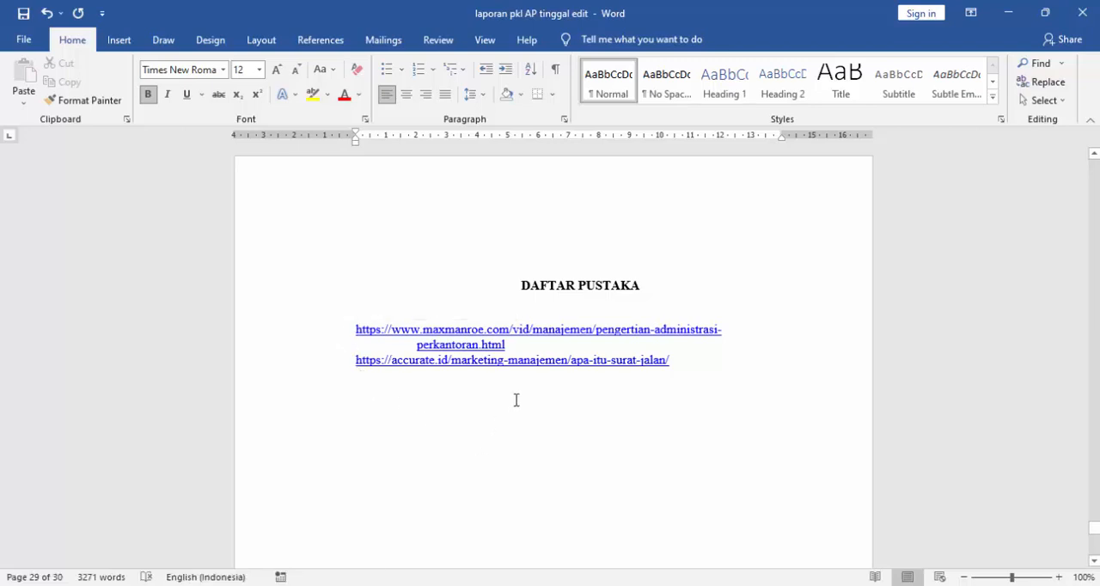
left_click(696, 364)
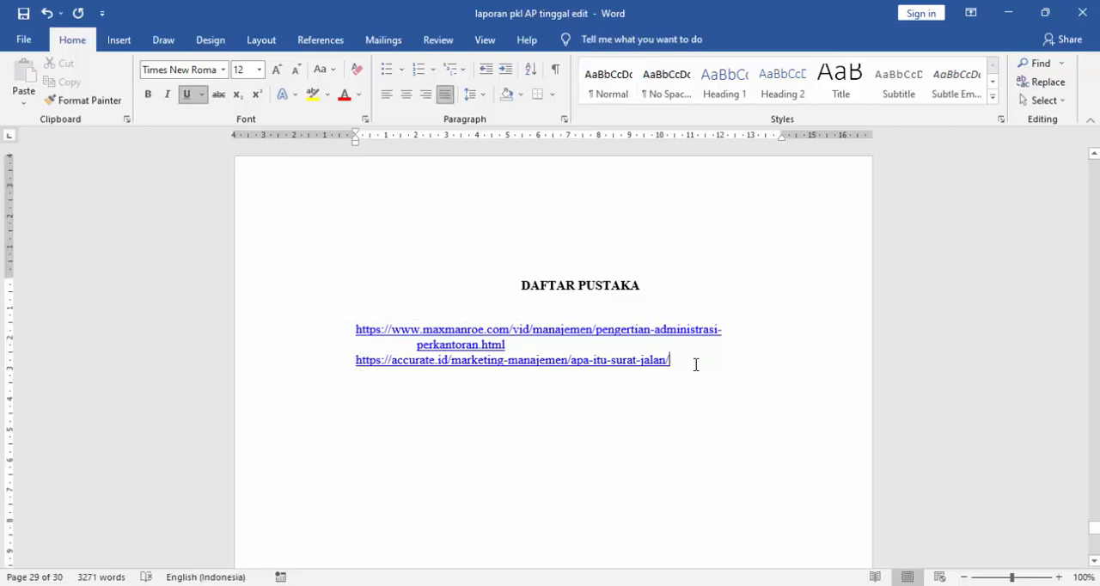
key("Return")
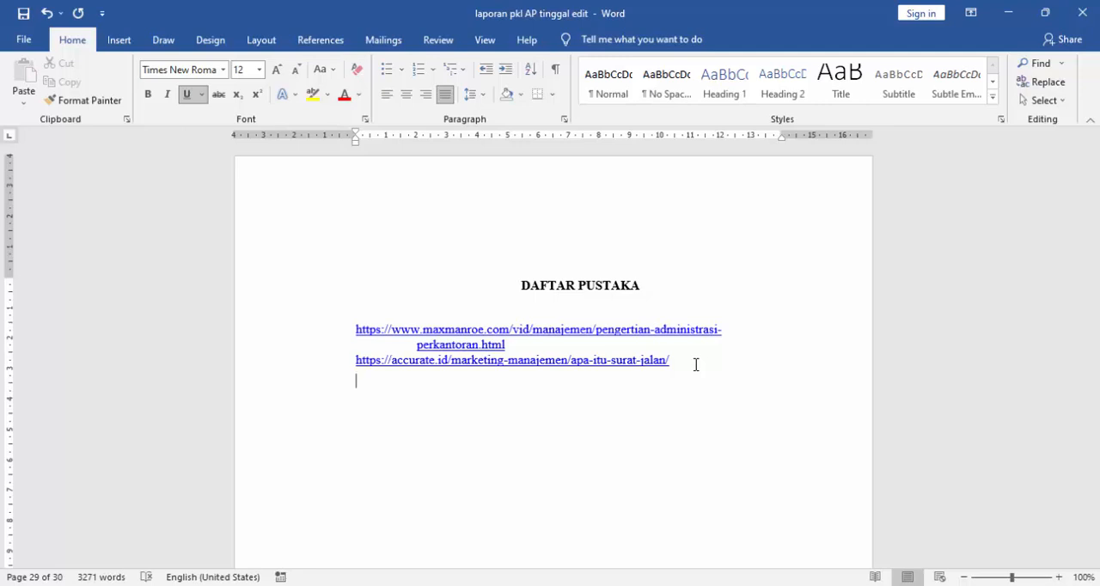
type("www.ptxxxx.com")
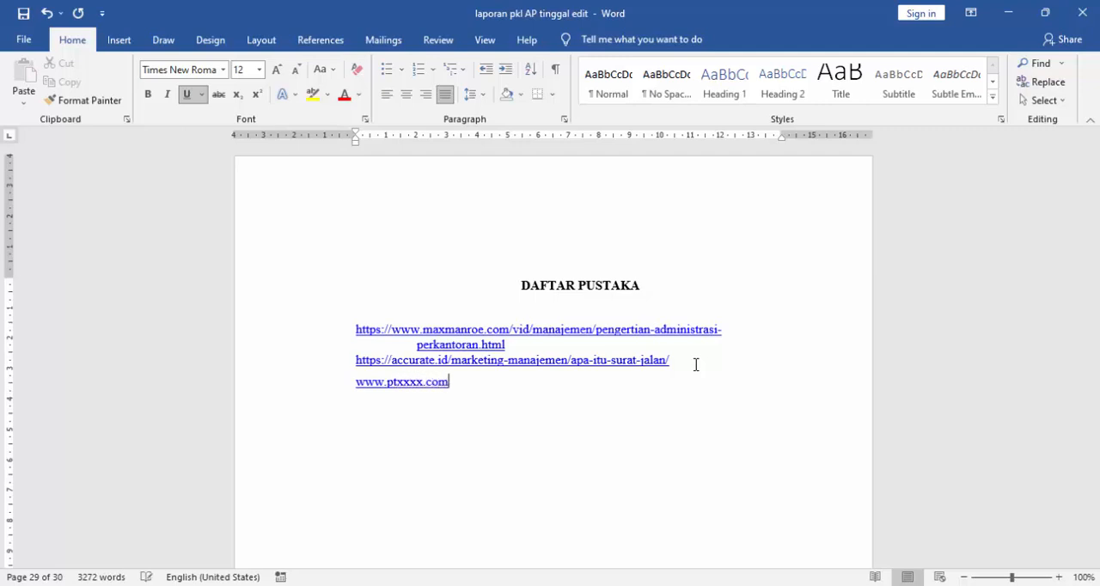
double_click(379, 441)
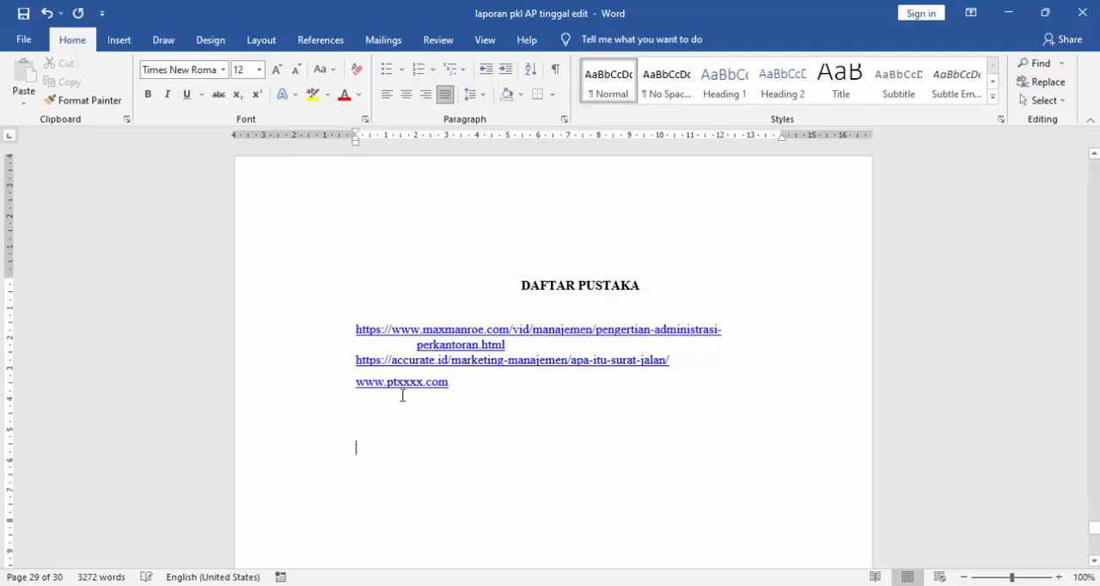
left_click_drag(354, 383, 448, 389)
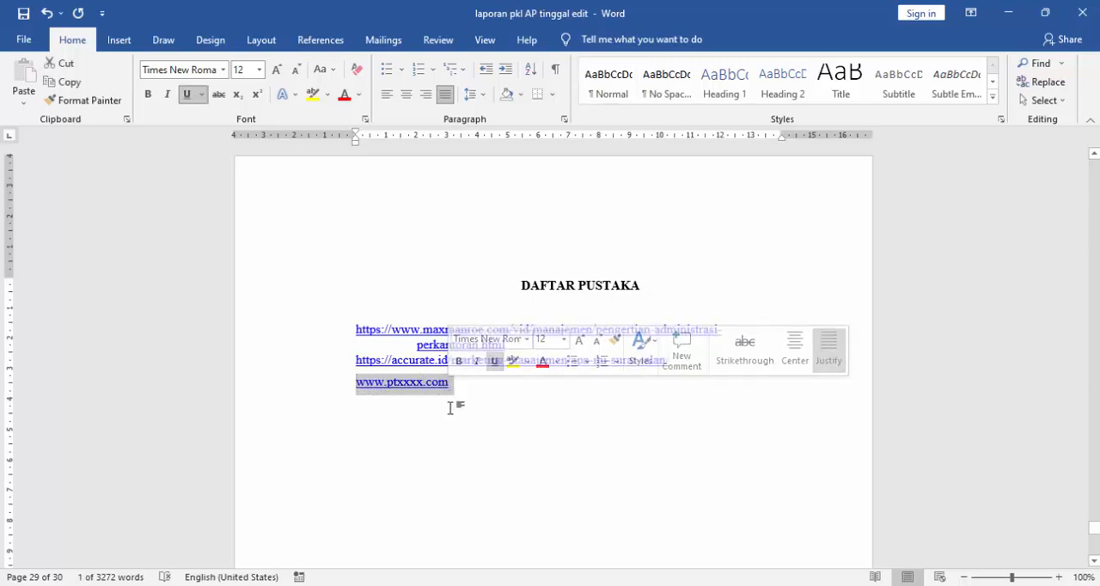
left_click(450, 405)
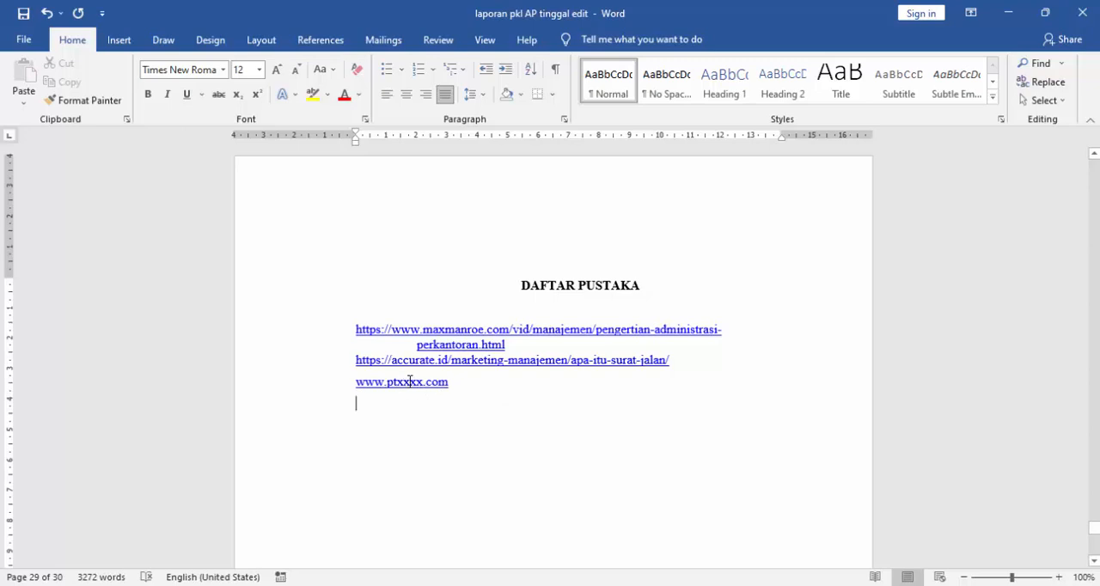
left_click(410, 382)
key("BackSpace")
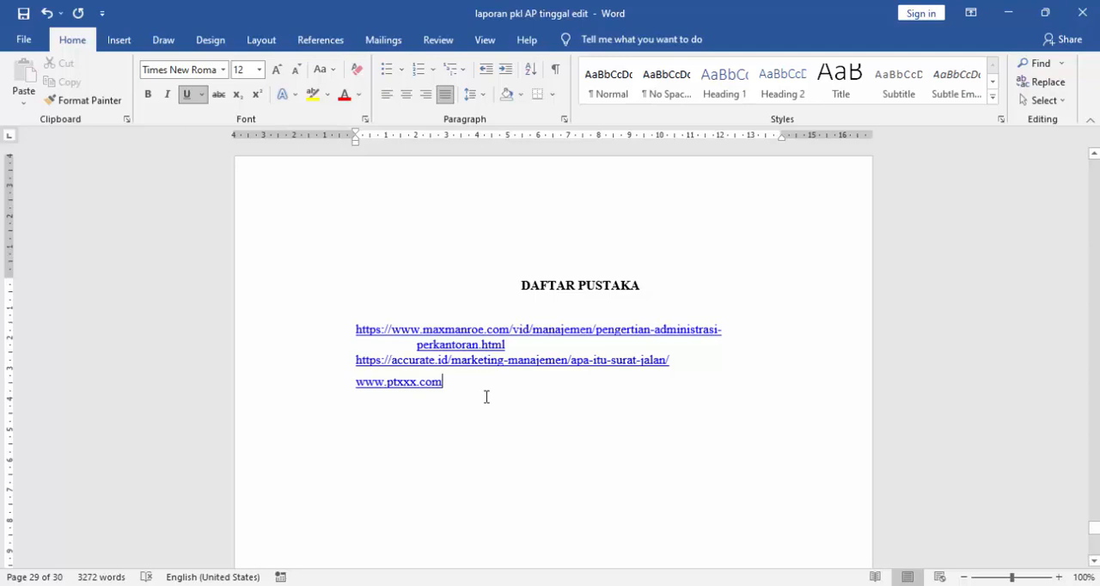
- Delete an empty line above the "LAMPIRAN-LAMPIRAN" heading on the attachments page
scroll(486, 397, "down", 15)
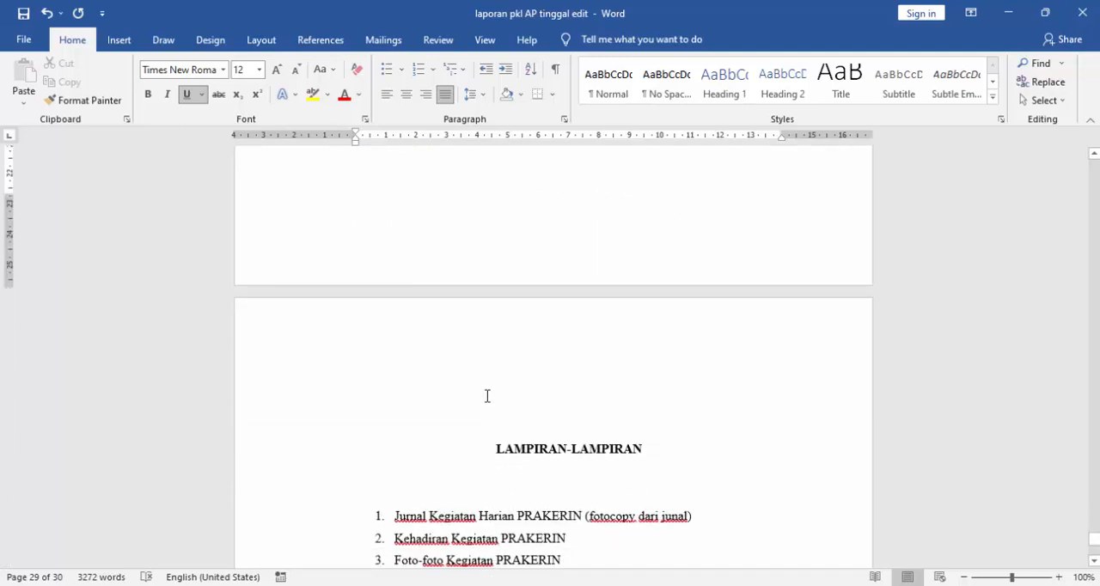
scroll(486, 396, "down", 4)
scroll(490, 395, "up", 2)
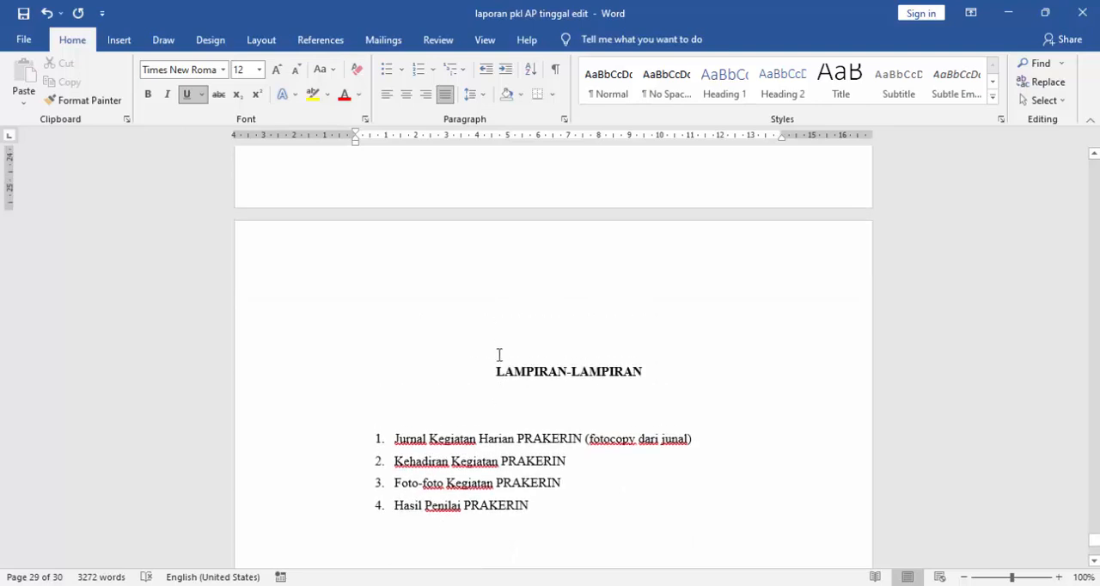
left_click(505, 345)
key("BackSpace")
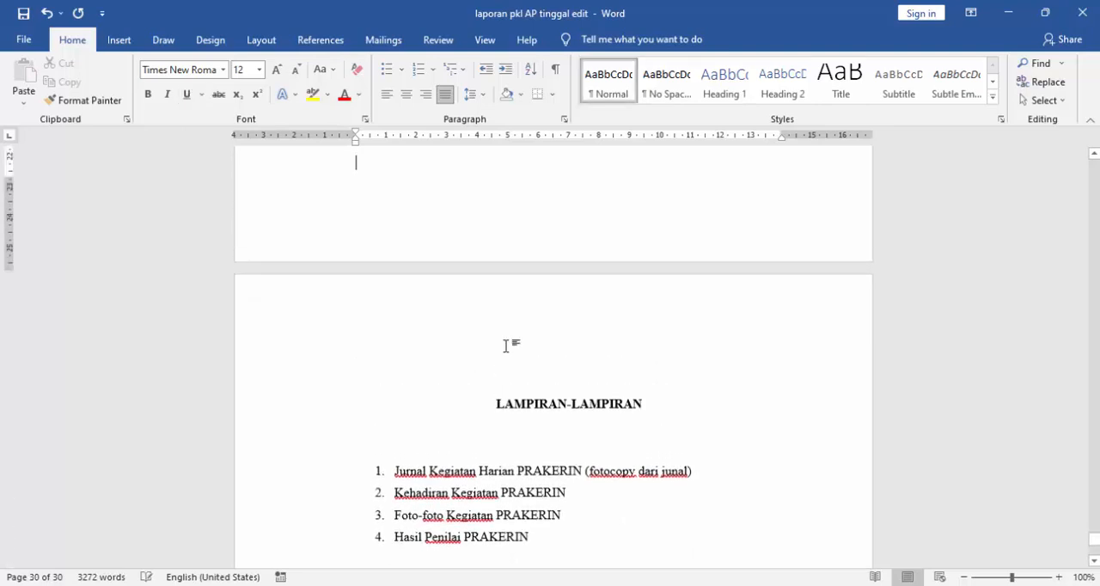
- Correct the misspelled word in the parentheses of the first attachment item to "jurnal"
scroll(545, 363, "down", 2)
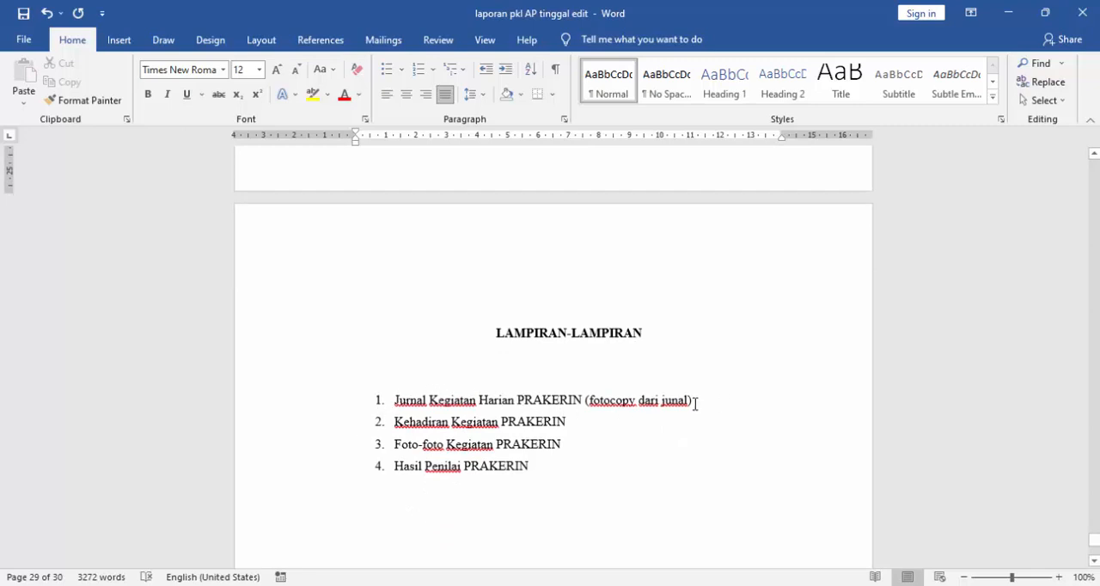
left_click(670, 401)
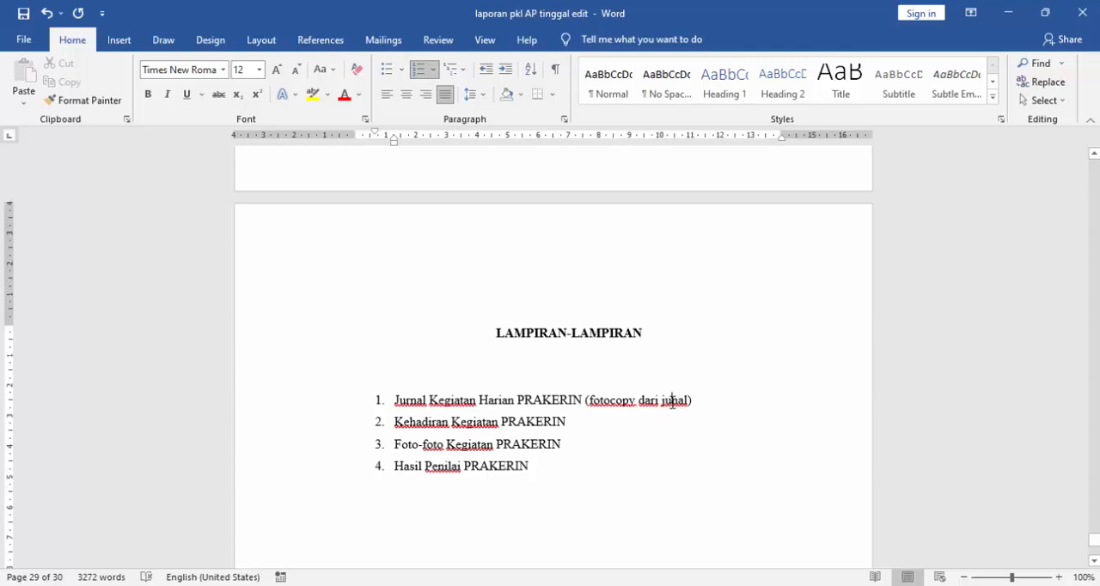
type("r")
- Go over the first three items of the attachment list: daily activity journal, attendance and PRAKERIN activity photos
scroll(624, 366, "down", 1)
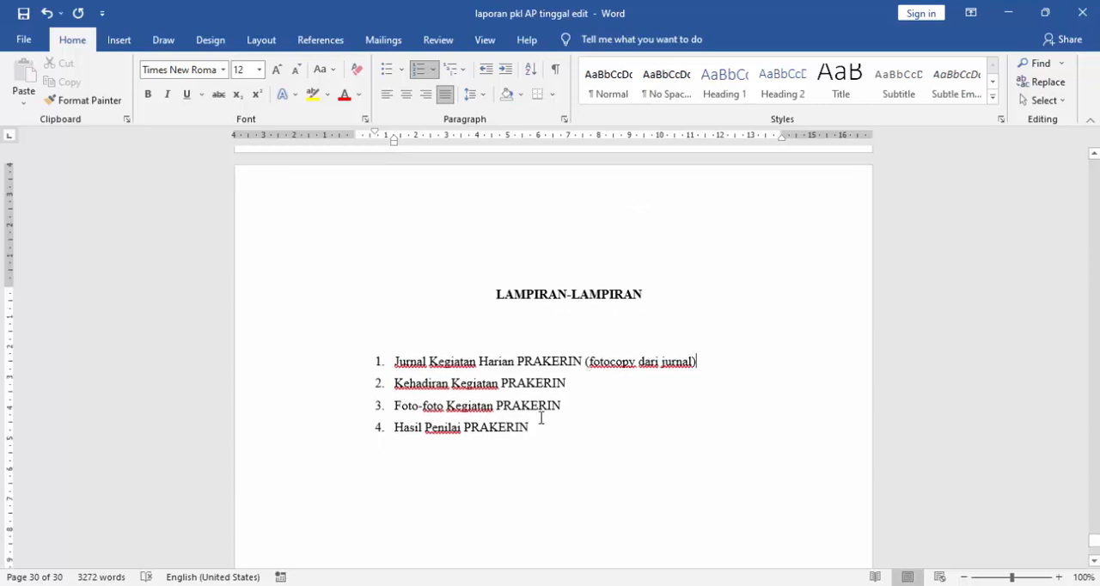
left_click_drag(394, 360, 694, 366)
left_click_drag(574, 385, 396, 391)
left_click(616, 410)
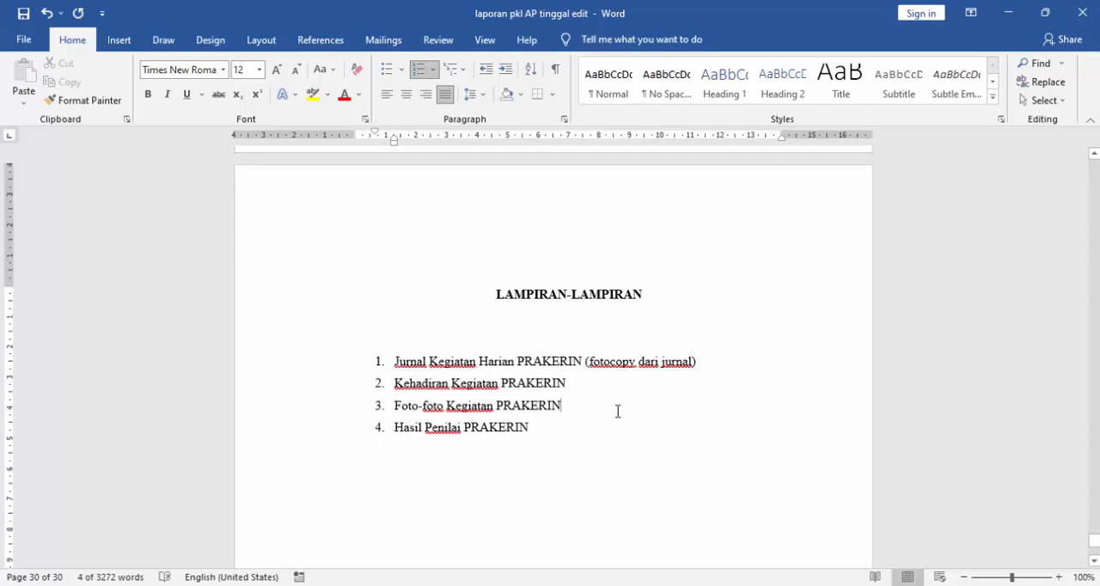
left_click_drag(564, 383, 395, 383)
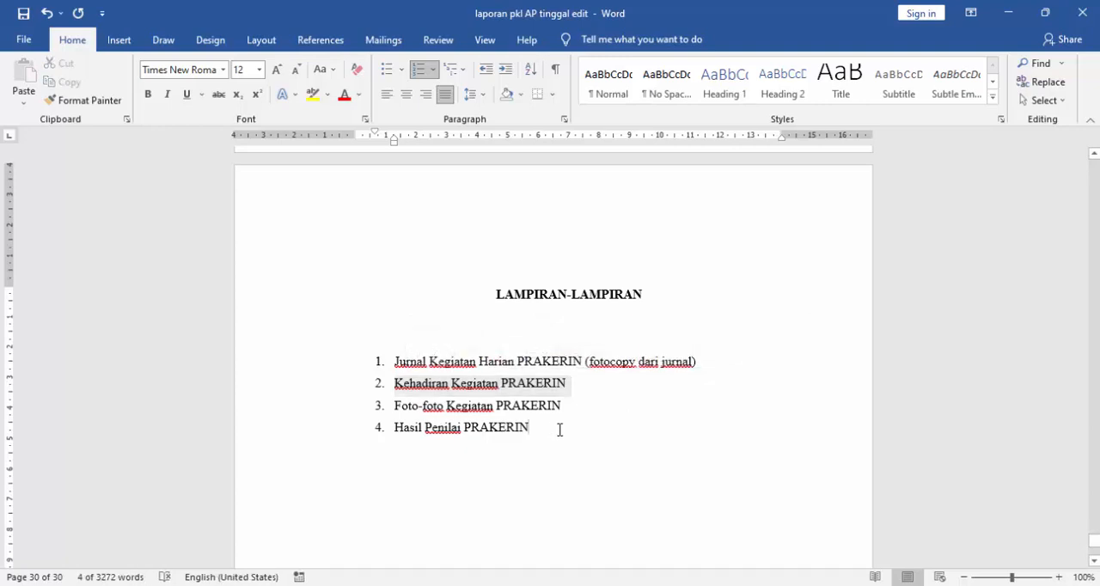
left_click(559, 429)
left_click_drag(397, 405, 563, 406)
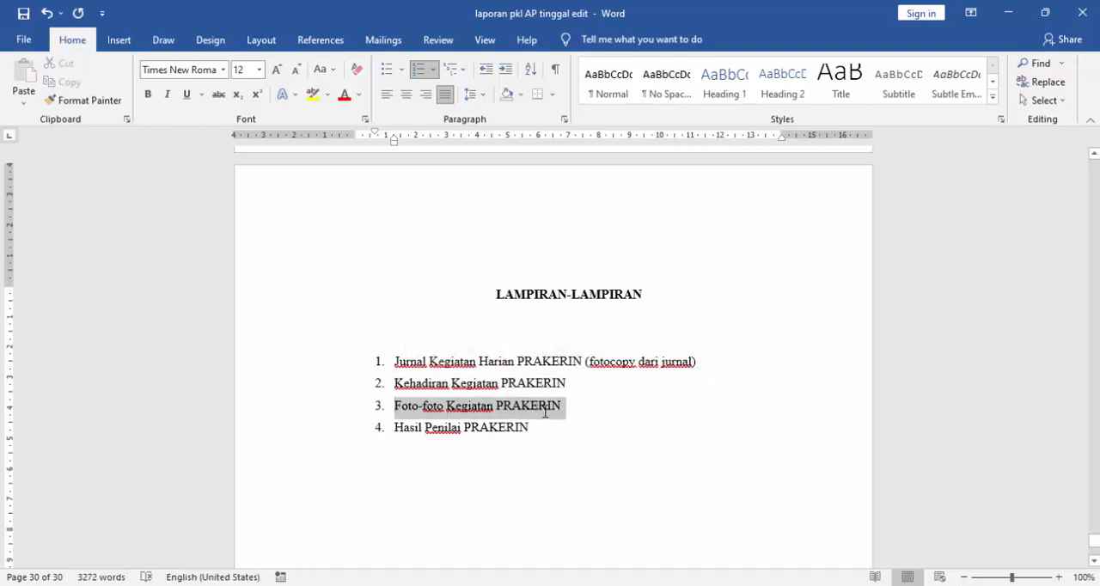
left_click(582, 422)
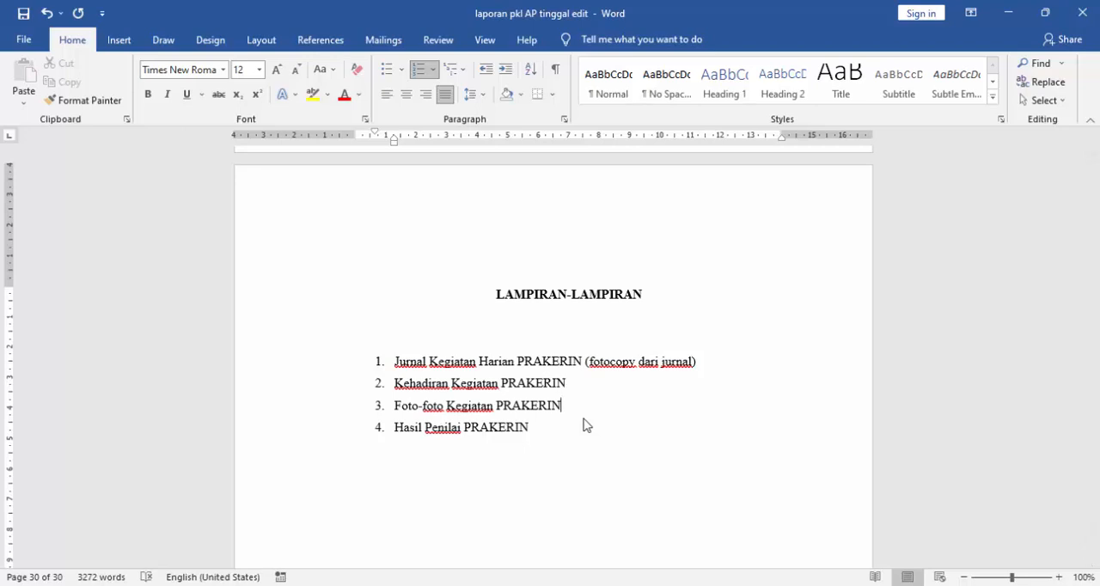
left_click_drag(572, 402, 392, 406)
left_click(537, 440)
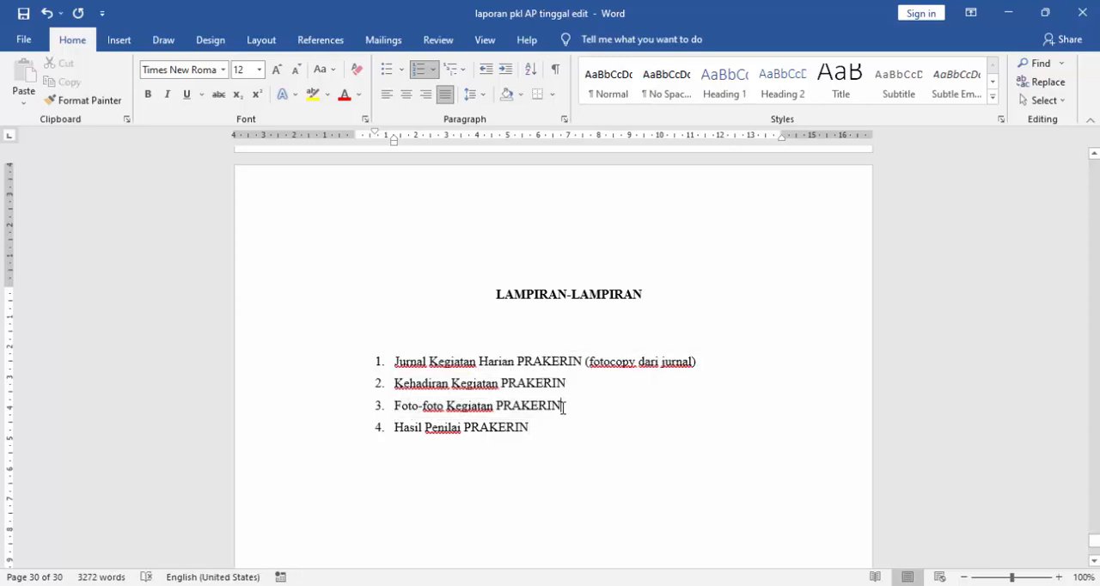
left_click_drag(488, 408, 393, 406)
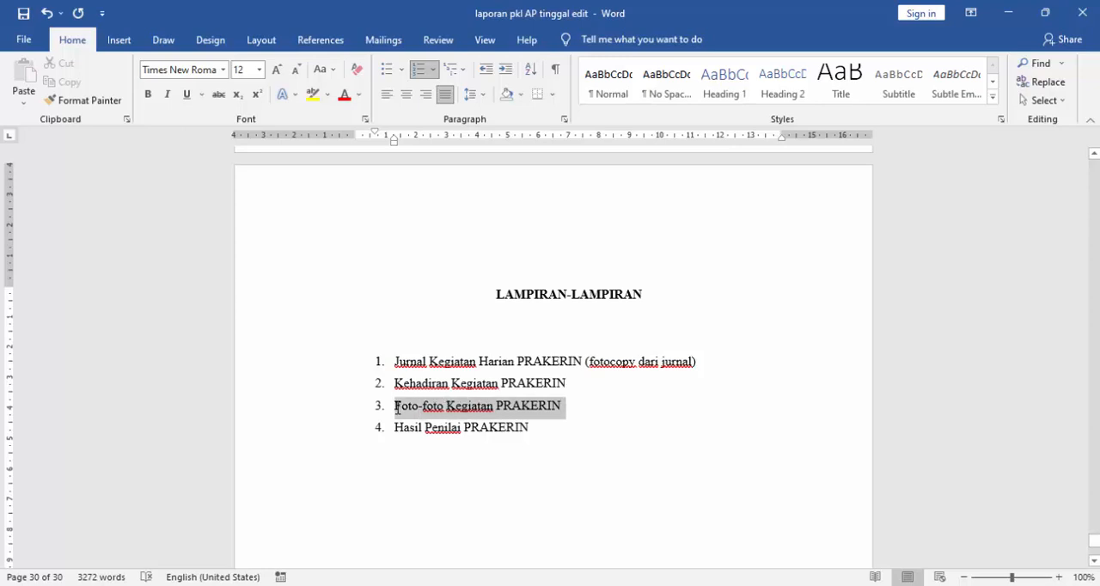
left_click(549, 425)
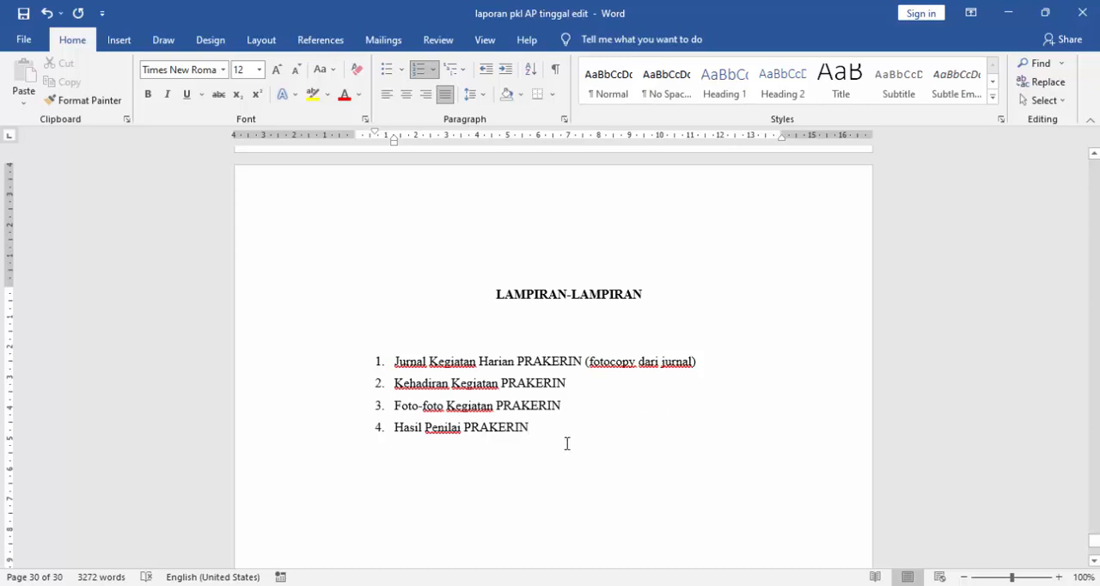
- Correct the fourth attachment item to read "Hasil Penilaian PRAKERIN"
left_click_drag(531, 427, 399, 429)
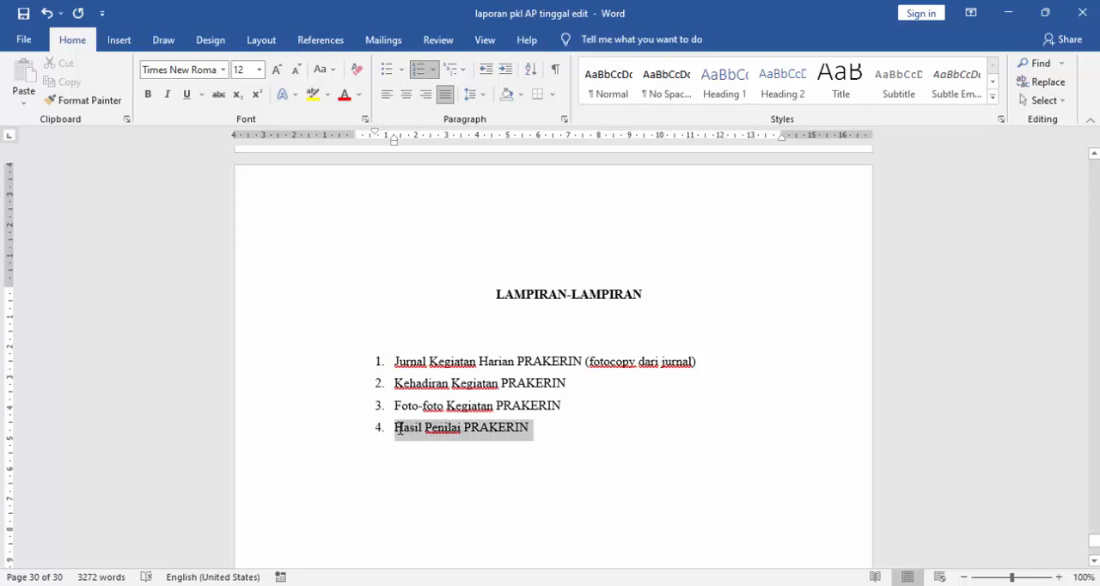
left_click(461, 429)
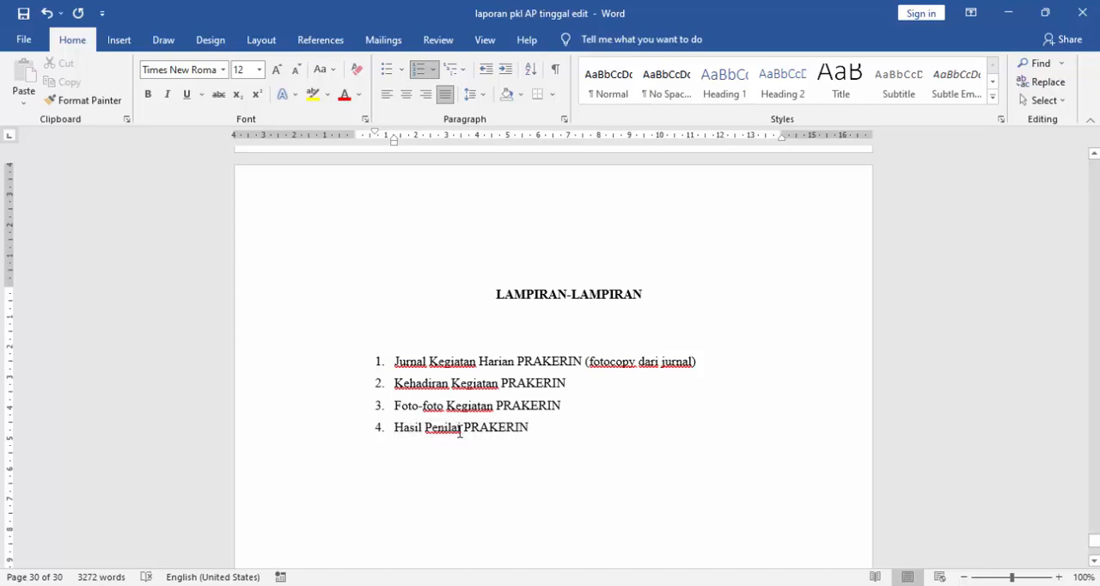
type("an")
scroll(422, 476, "down", 2)
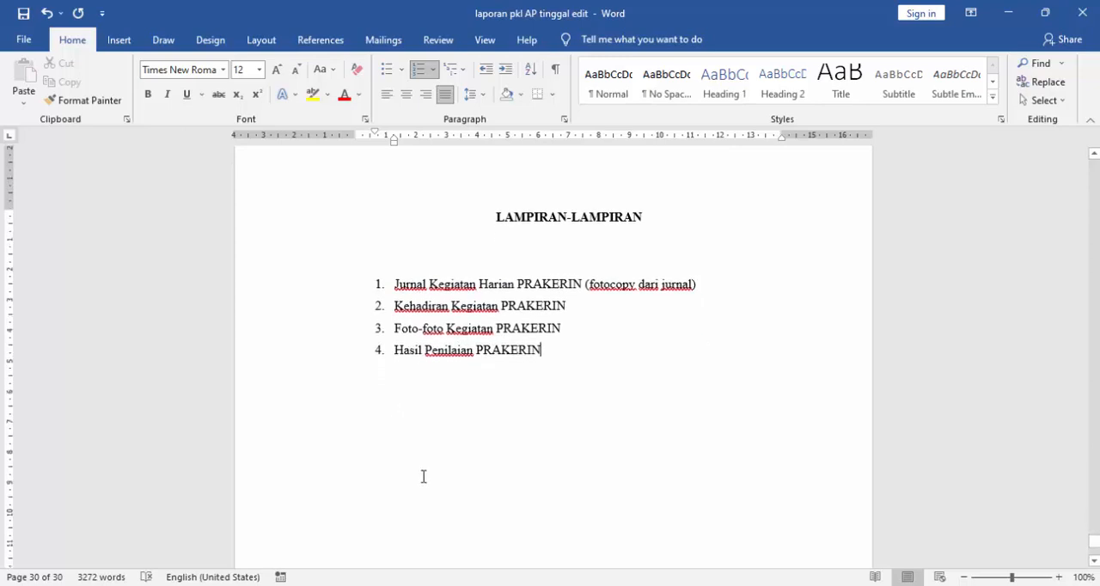
scroll(456, 418, "down", 6)
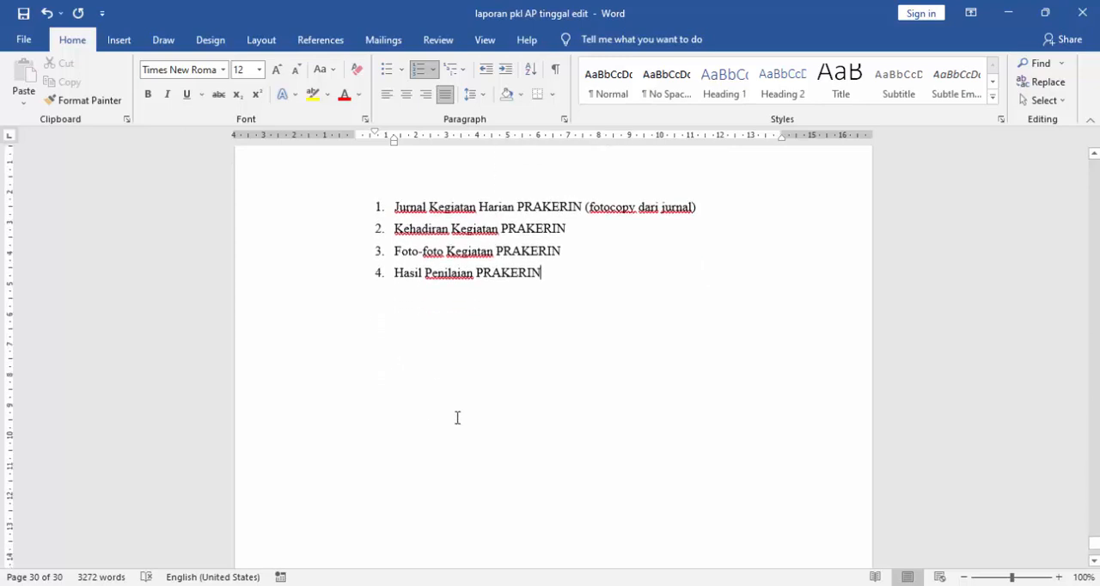
scroll(464, 420, "up", 6)
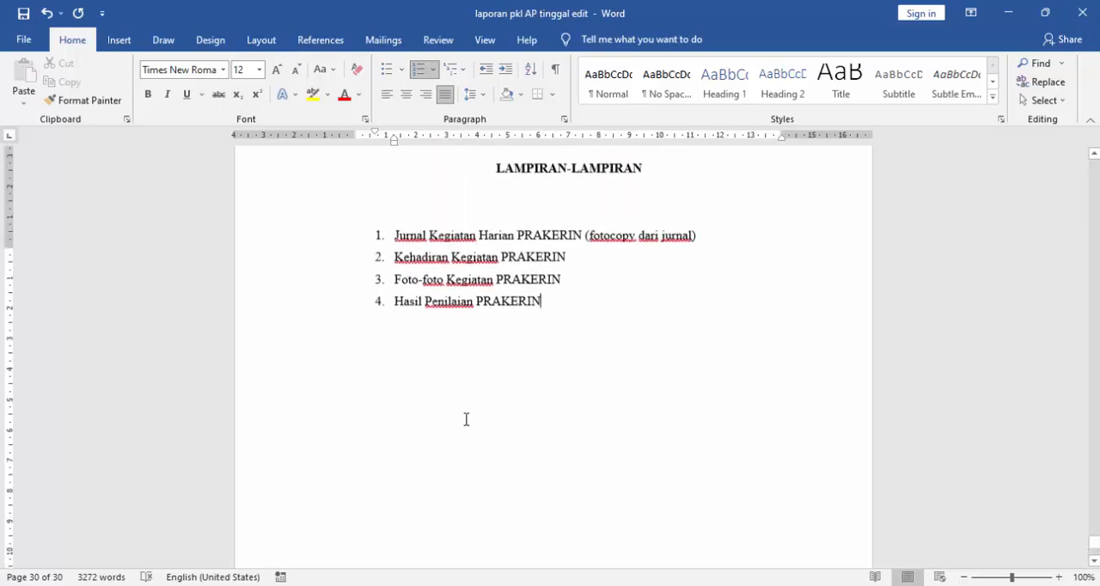
scroll(471, 426, "up", 2)
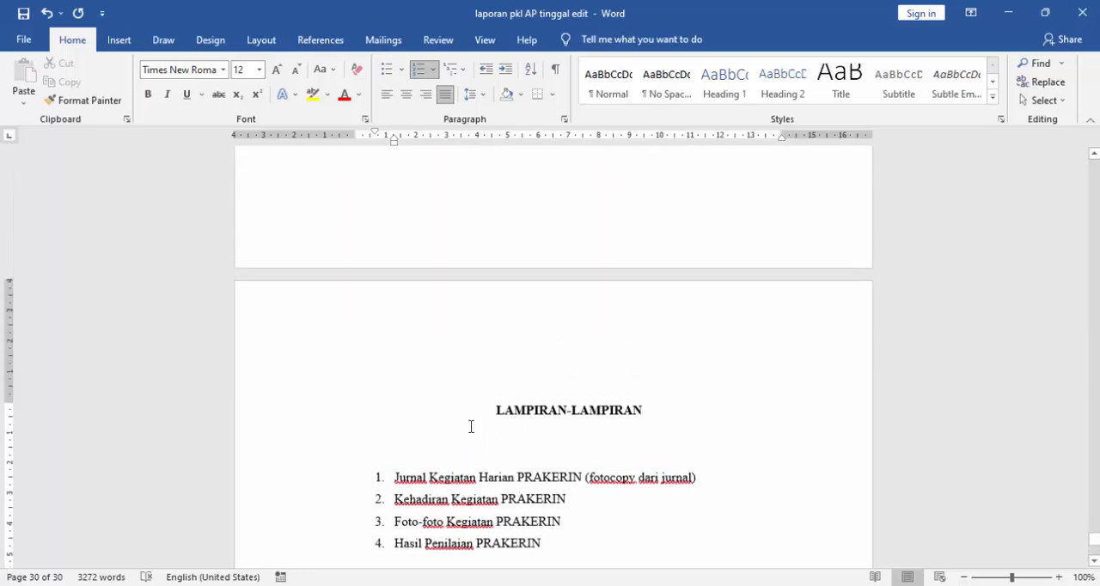